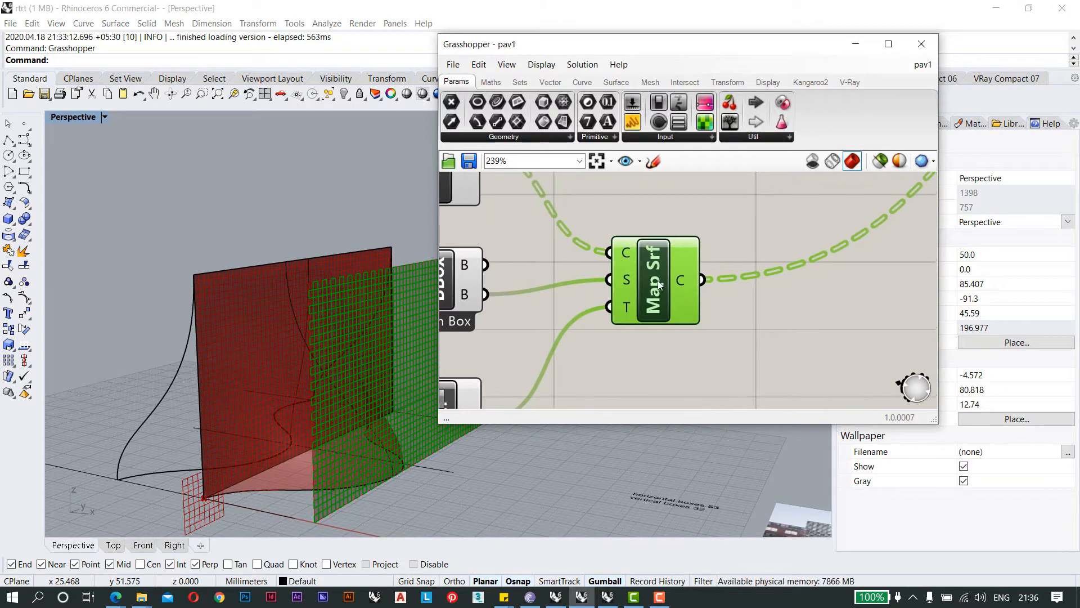
# Examine the grid cells that Map to Surface places on the flat panel in the Perspective viewport.
pyautogui.scroll(-4, 225, 383)
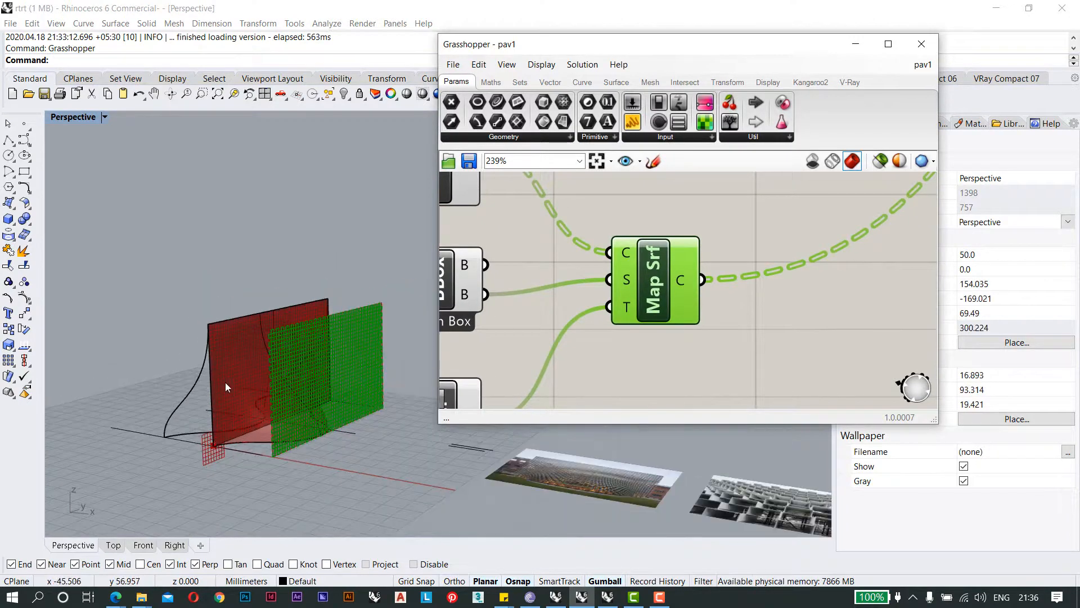
pyautogui.keyDown('shift'); pyautogui.moveTo(298, 353); pyautogui.dragTo(286, 358, button='right'); pyautogui.keyUp('shift')
pyautogui.scroll(5, 284, 358)
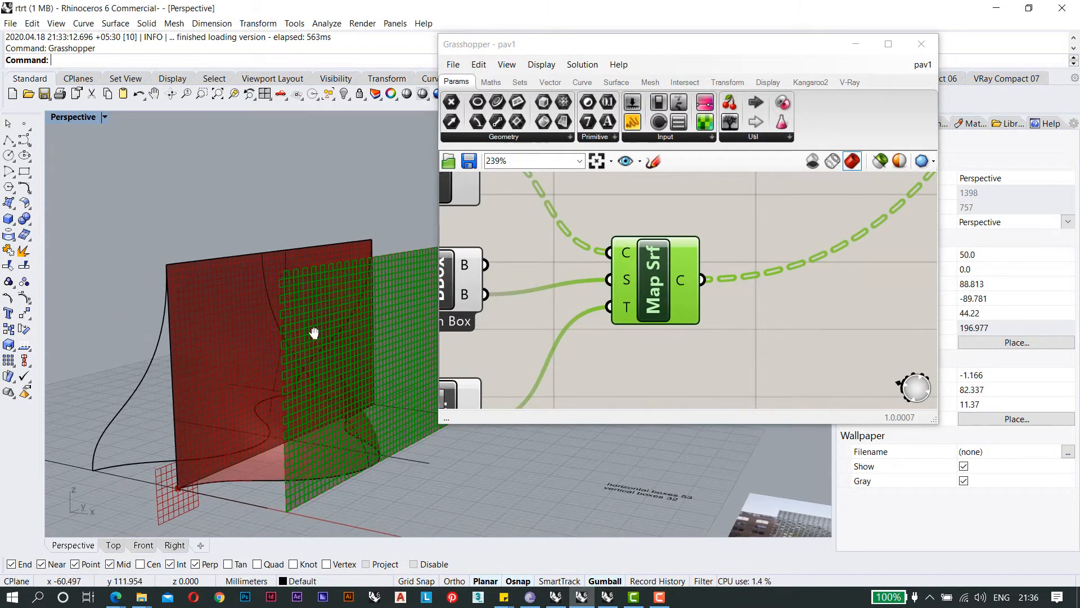
pyautogui.scroll(3, 302, 327)
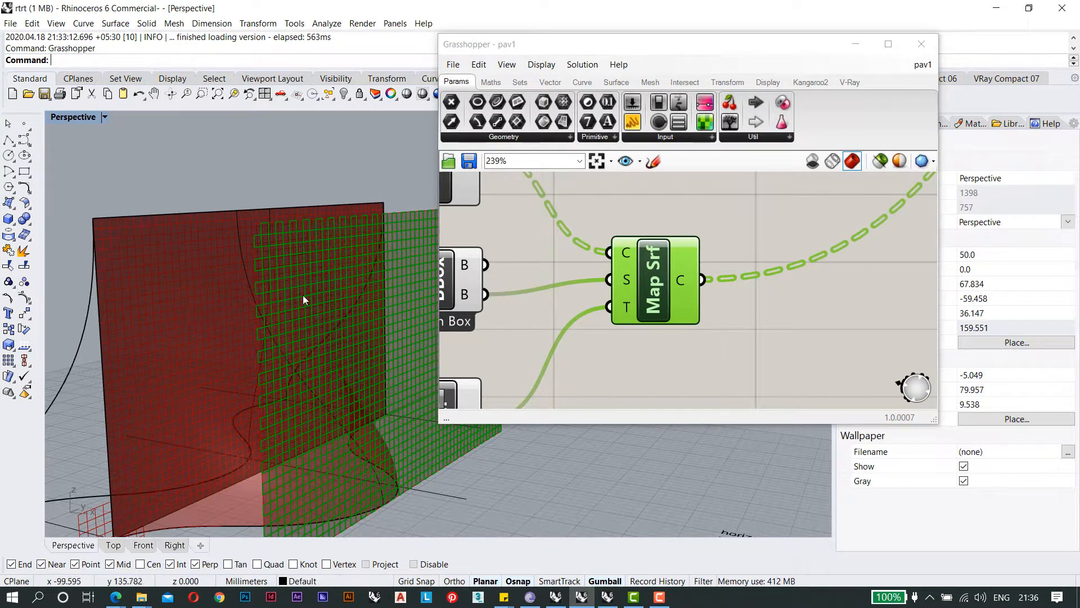
pyautogui.scroll(-3, 658, 294)
pyautogui.scroll(-3, 657, 292)
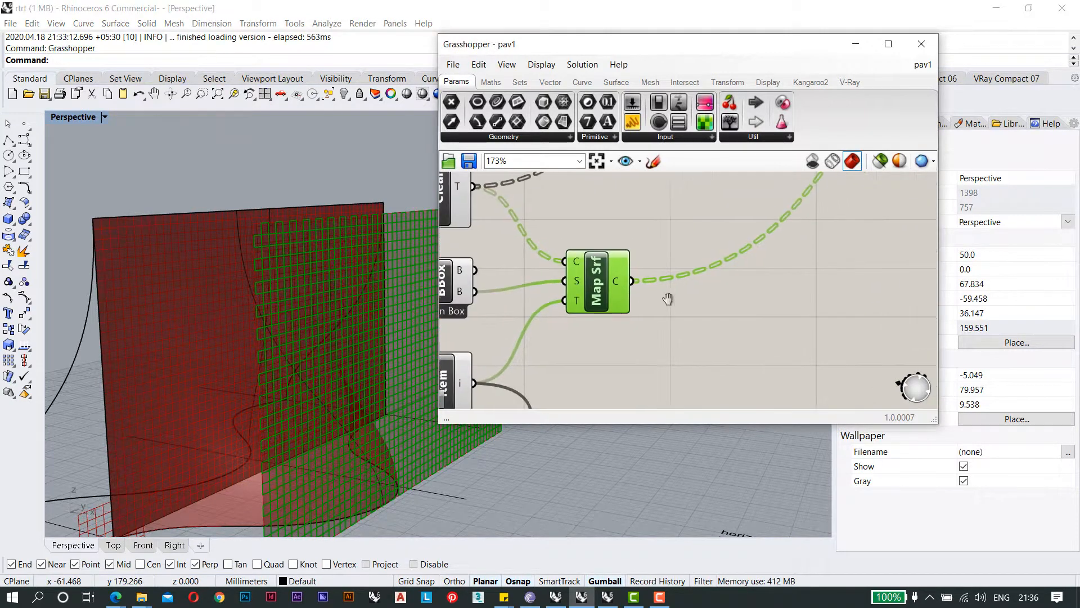
pyautogui.scroll(2, 677, 293)
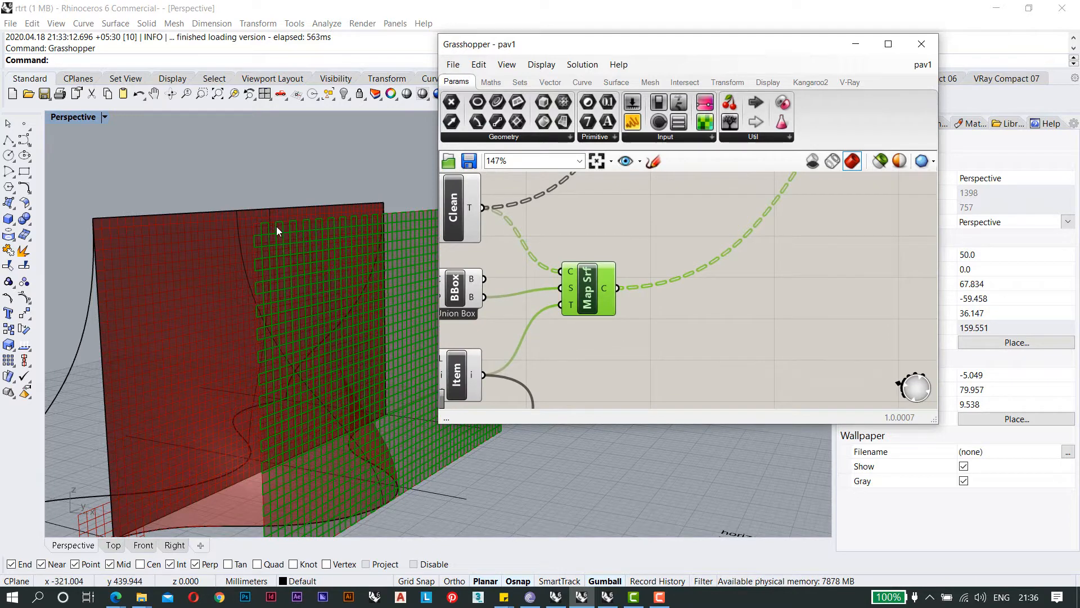
pyautogui.scroll(4, 275, 226)
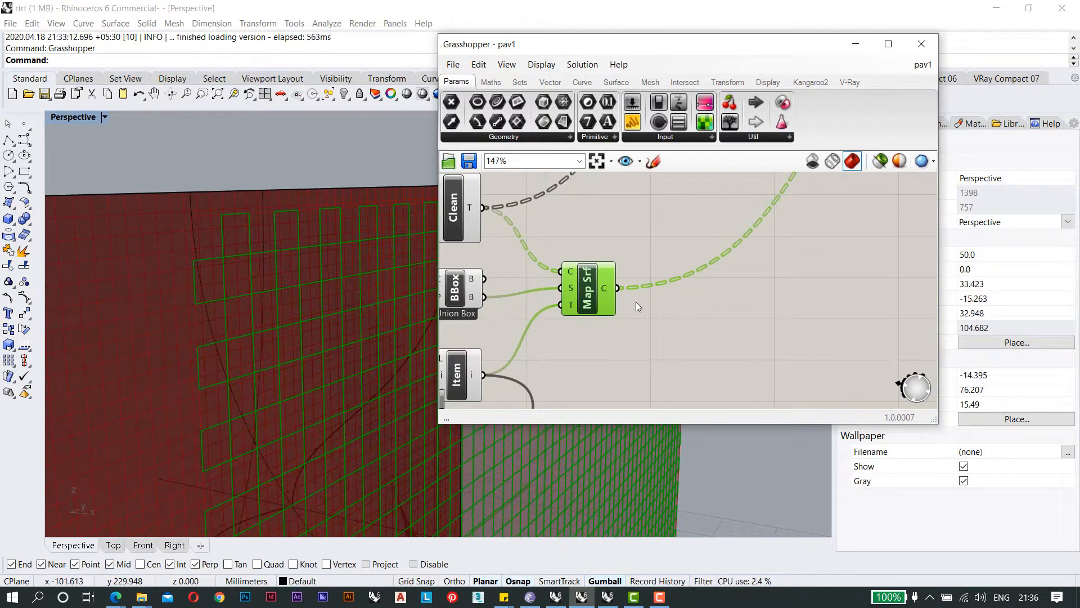
# Add an Area component to the canvas beside the Map to Surface component.
pyautogui.scroll(-2, 639, 302)
pyautogui.doubleClick(759, 288)
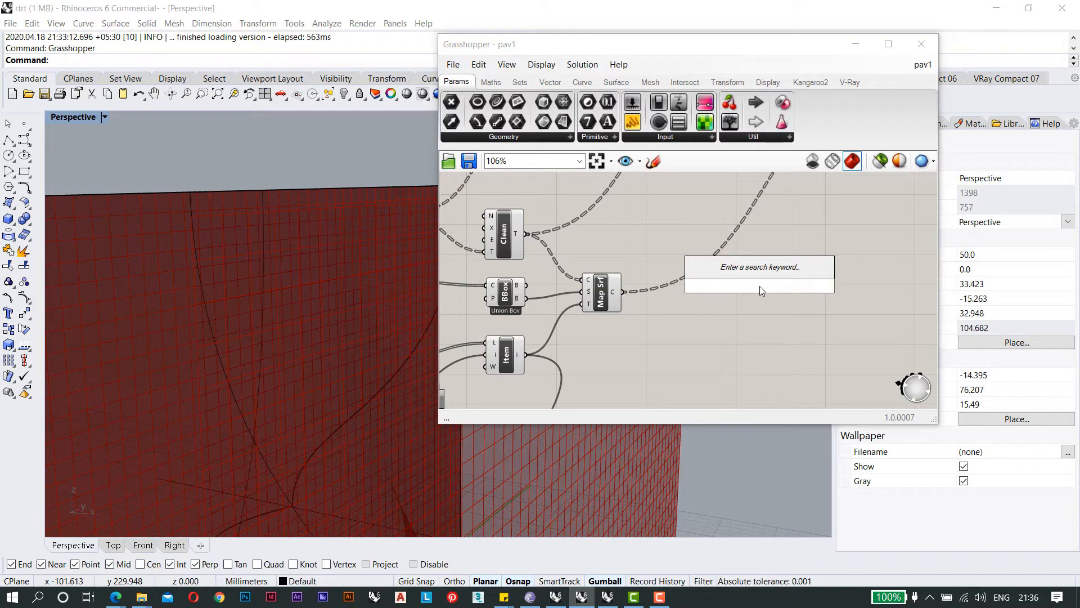
pyautogui.write('area')
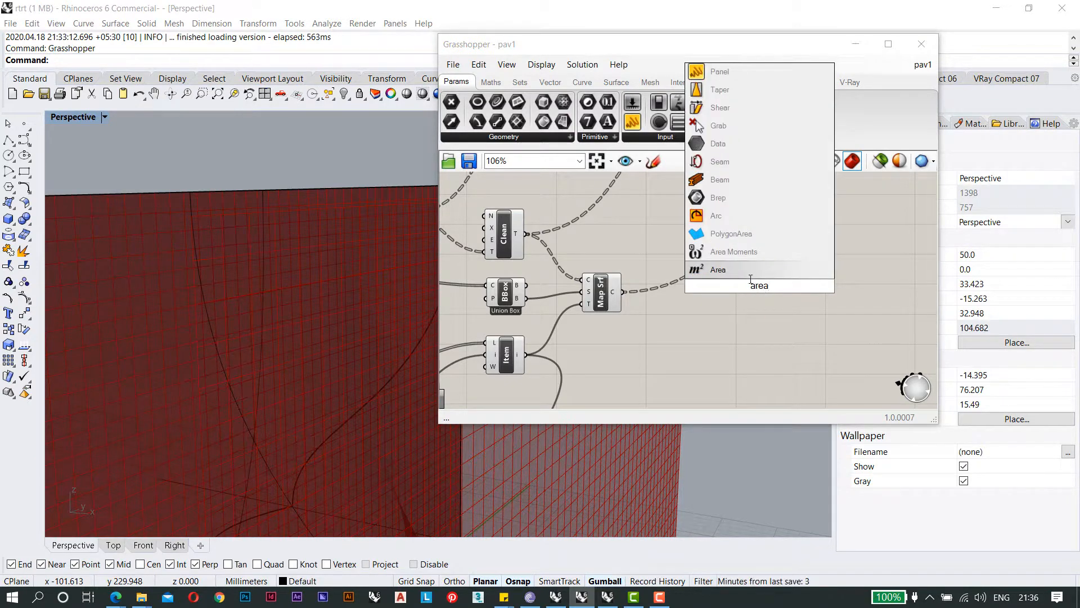
pyautogui.press('Return')
pyautogui.scroll(4, 772, 292)
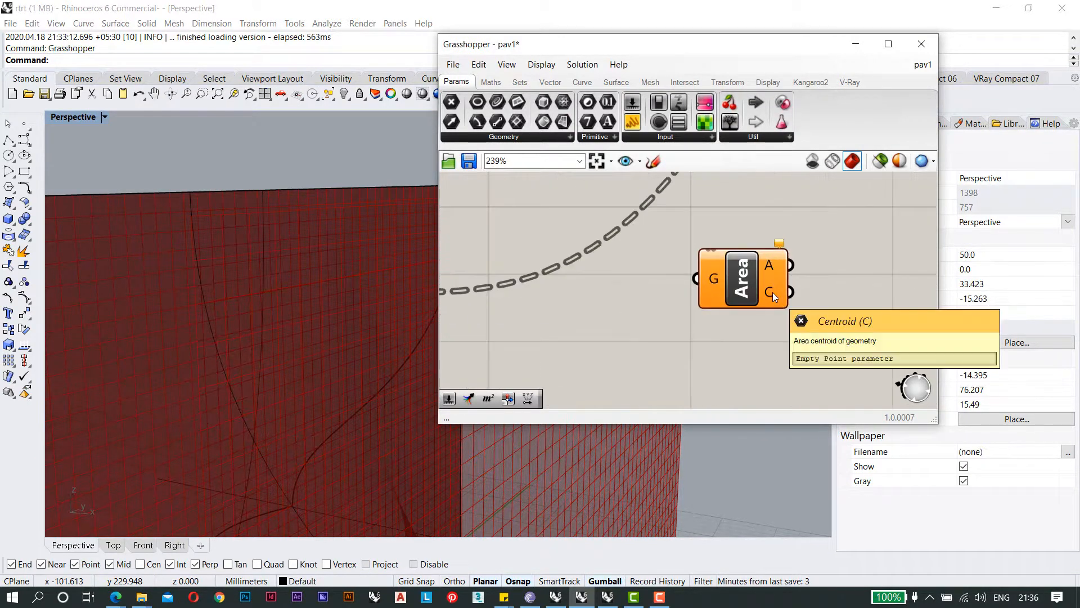
pyautogui.scroll(-4, 772, 292)
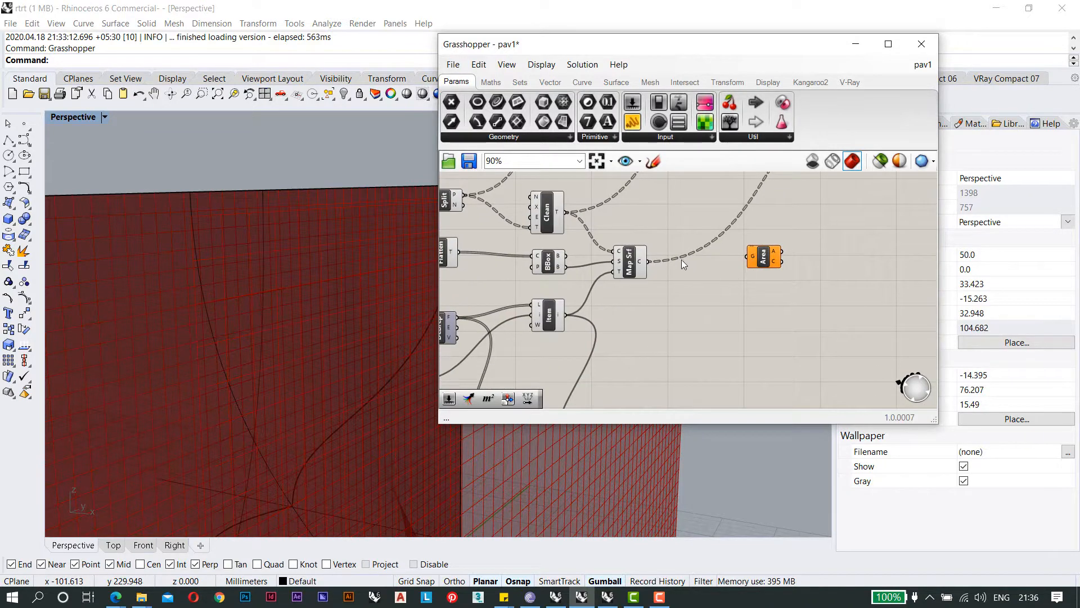
# Connect the Map to Surface curve output to Area's geometry input and select Area to preview the cell centroids.
pyautogui.moveTo(648, 262); pyautogui.dragTo(750, 258)
pyautogui.scroll(-1, 695, 268)
pyautogui.scroll(1, 695, 268)
pyautogui.click(712, 250)
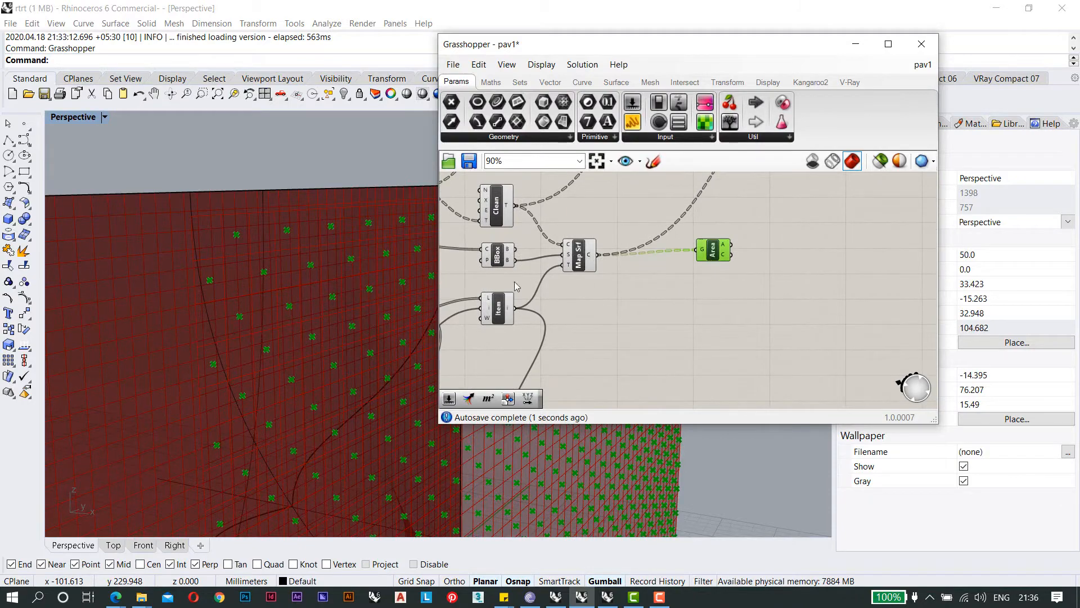
# Inspect the centroid points of the mapped cells across the flat panel in the Perspective viewport.
pyautogui.scroll(-5, 271, 289)
pyautogui.scroll(4, 267, 288)
pyautogui.scroll(1, 267, 288)
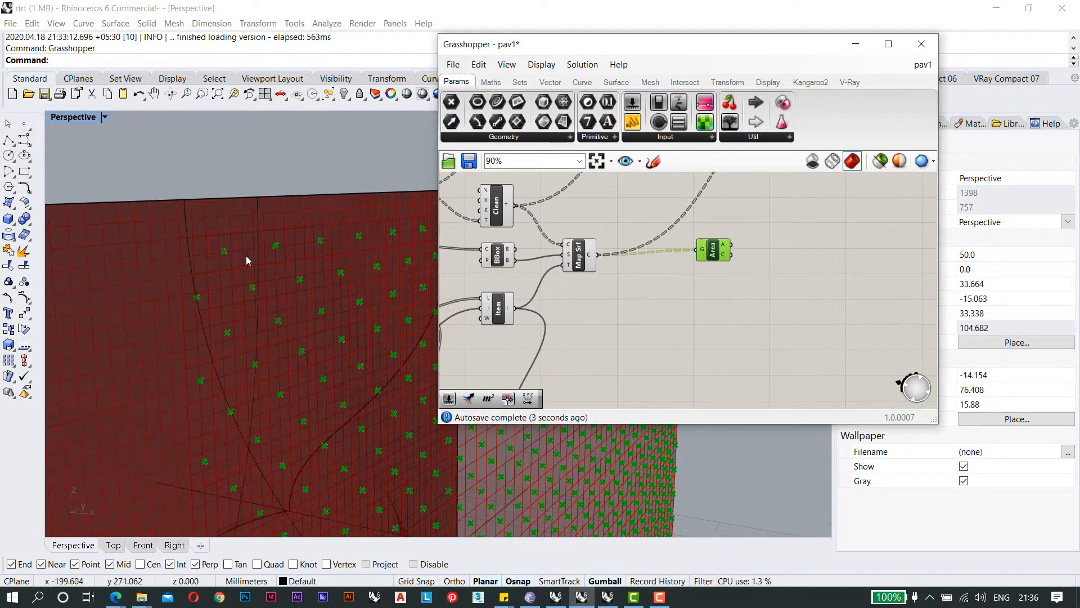
pyautogui.scroll(-4, 253, 270)
pyautogui.scroll(4, 255, 269)
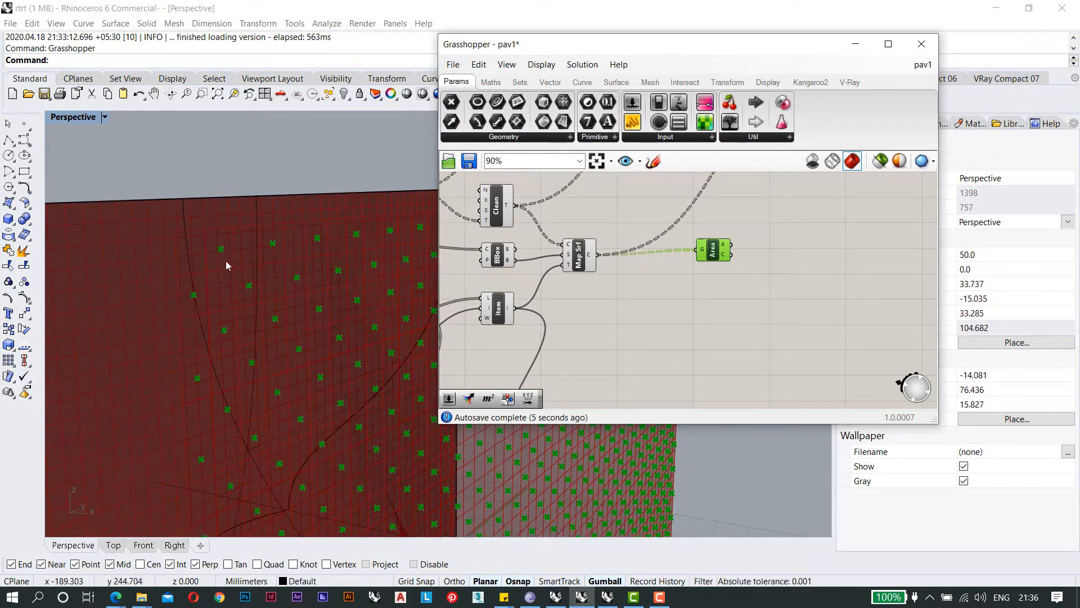
pyautogui.scroll(-6, 273, 270)
pyautogui.scroll(5, 275, 273)
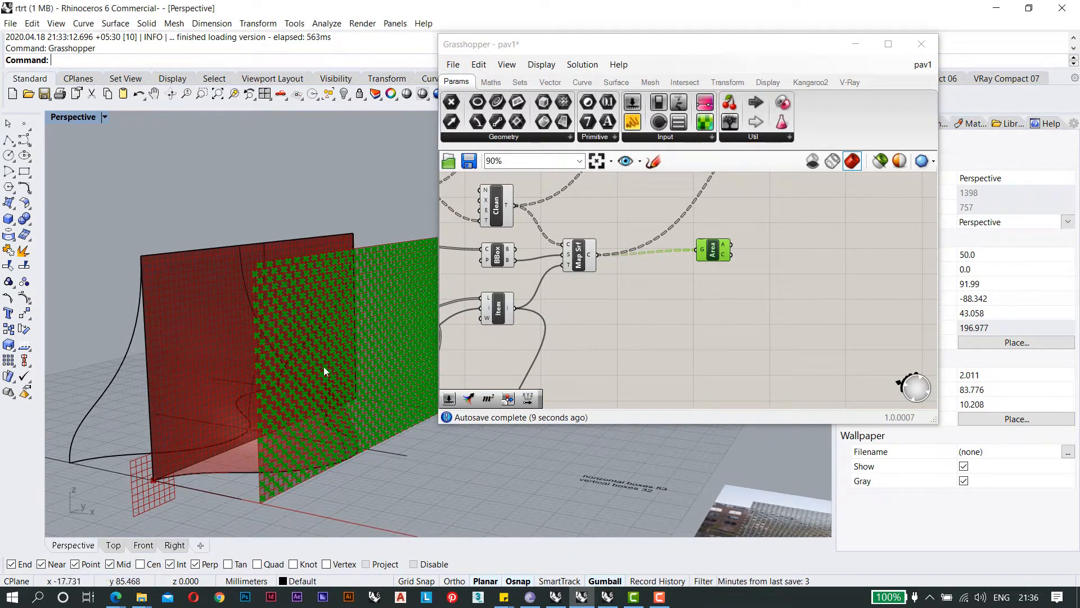
pyautogui.moveTo(726, 312); pyautogui.dragTo(713, 302, button='right')
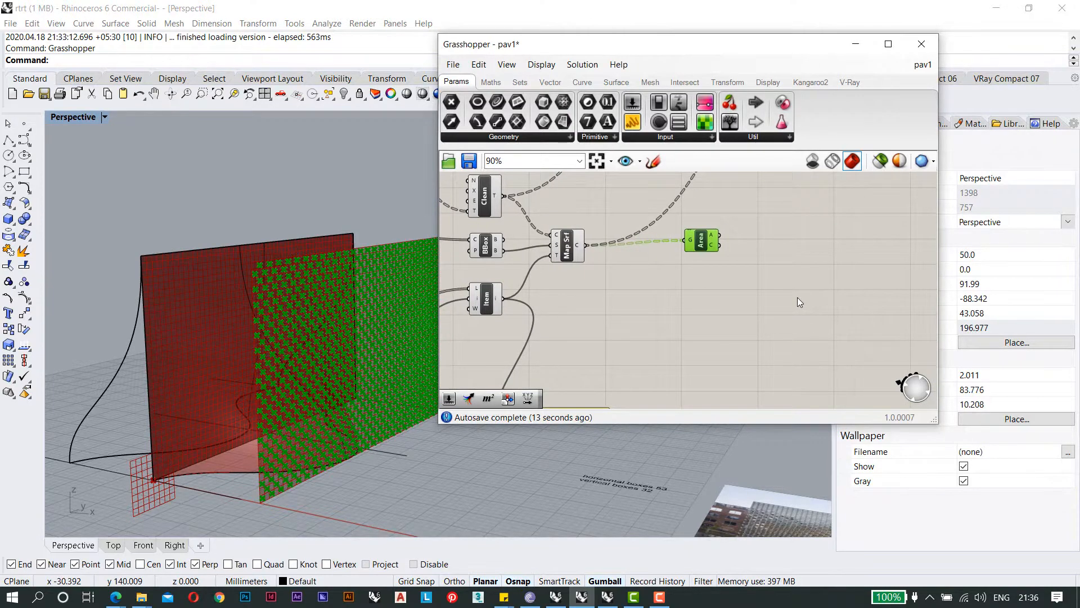
# Add a Project Point component below and beyond the Area component.
pyautogui.doubleClick(798, 297)
pyautogui.write('pr')
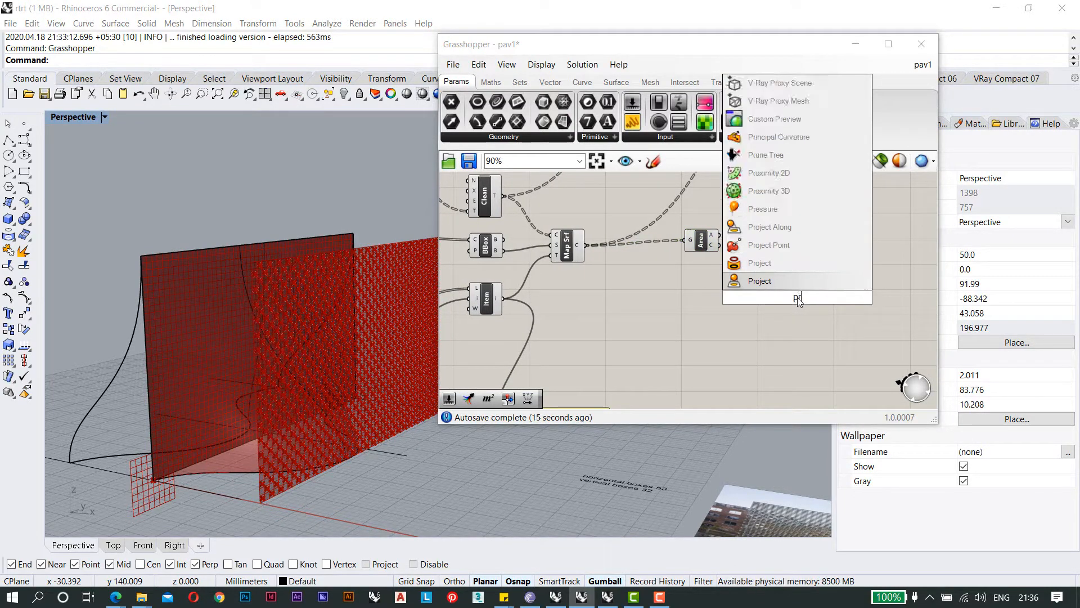
pyautogui.write('oject')
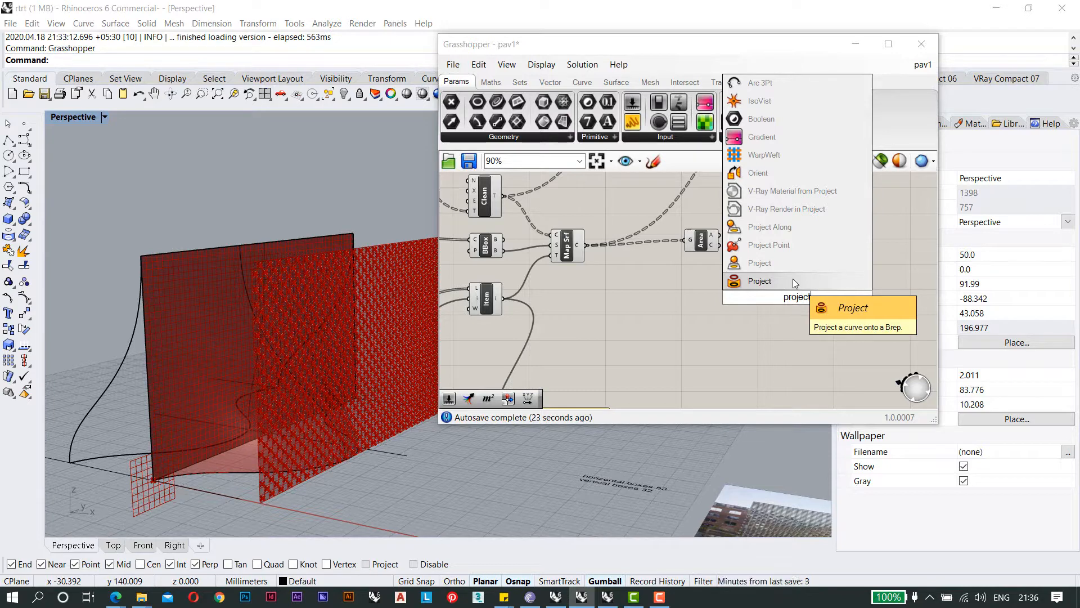
pyautogui.click(787, 243)
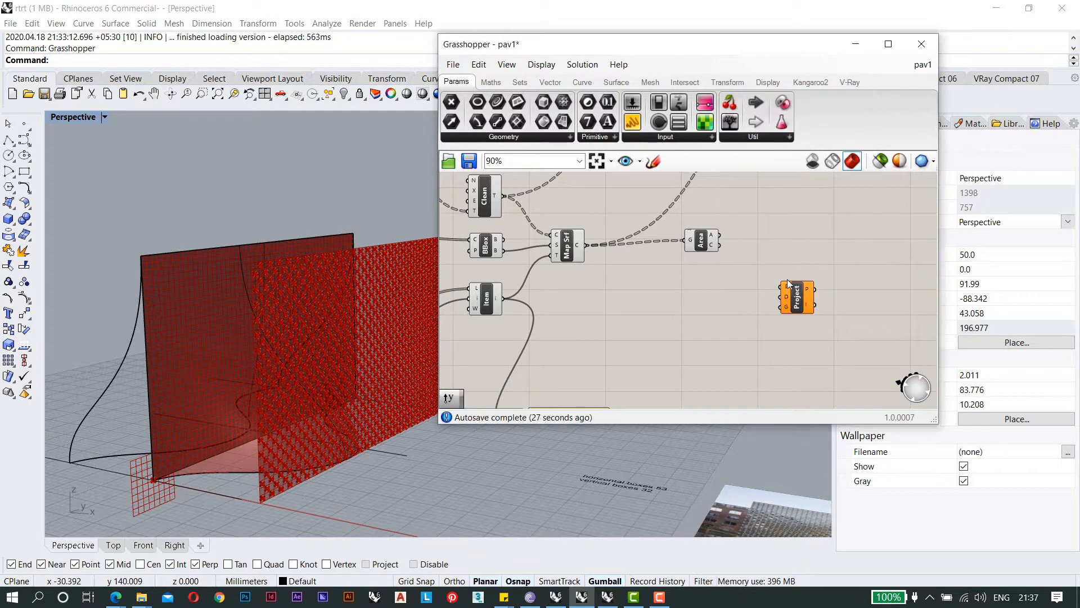
pyautogui.scroll(6, 788, 283)
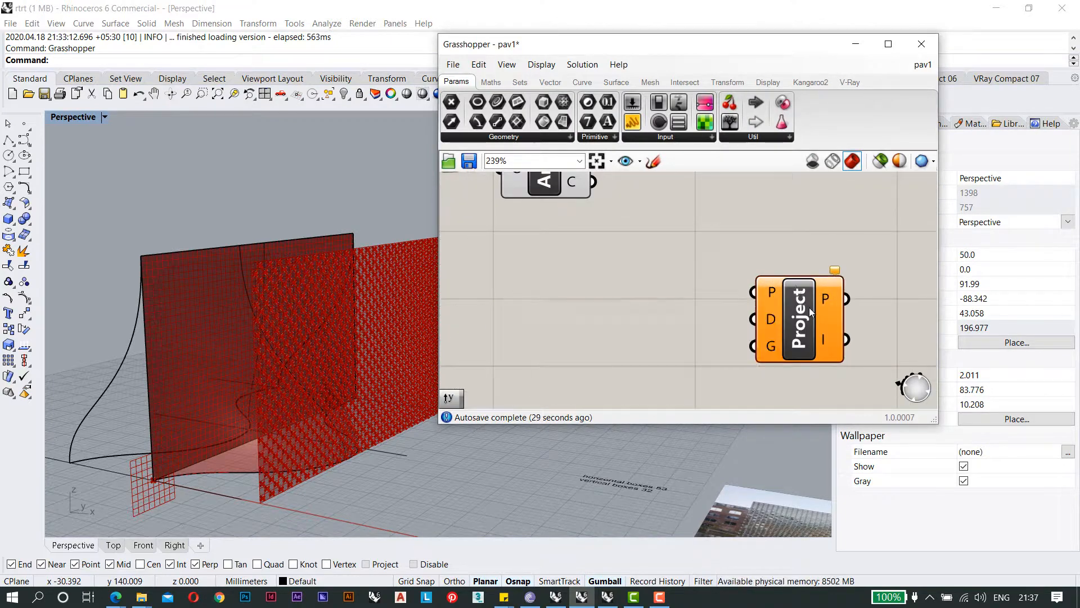
pyautogui.moveTo(810, 311); pyautogui.dragTo(750, 291, button='right')
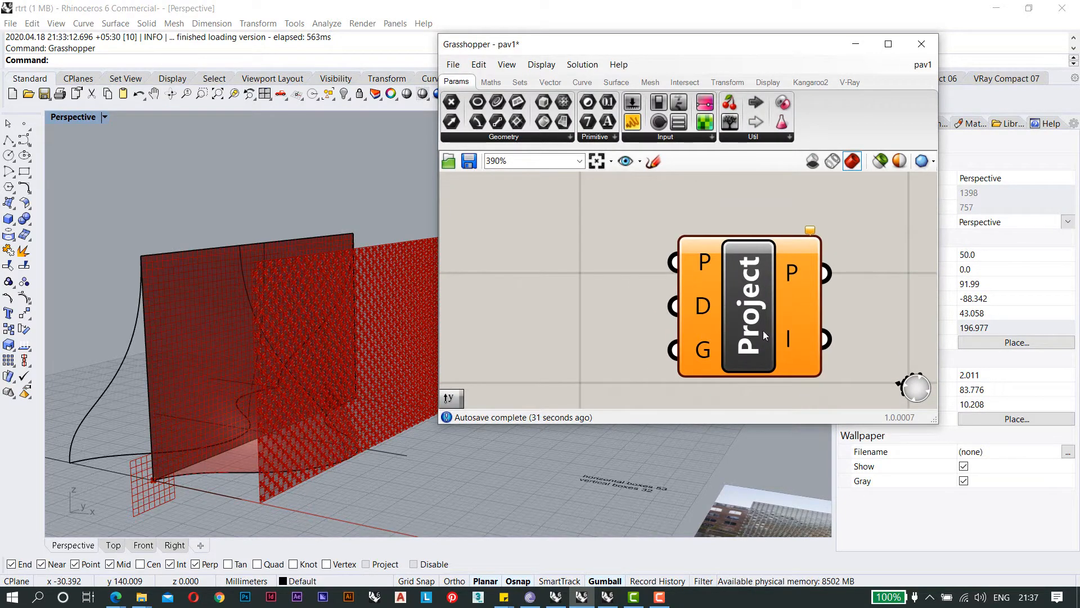
pyautogui.scroll(-3, 742, 309)
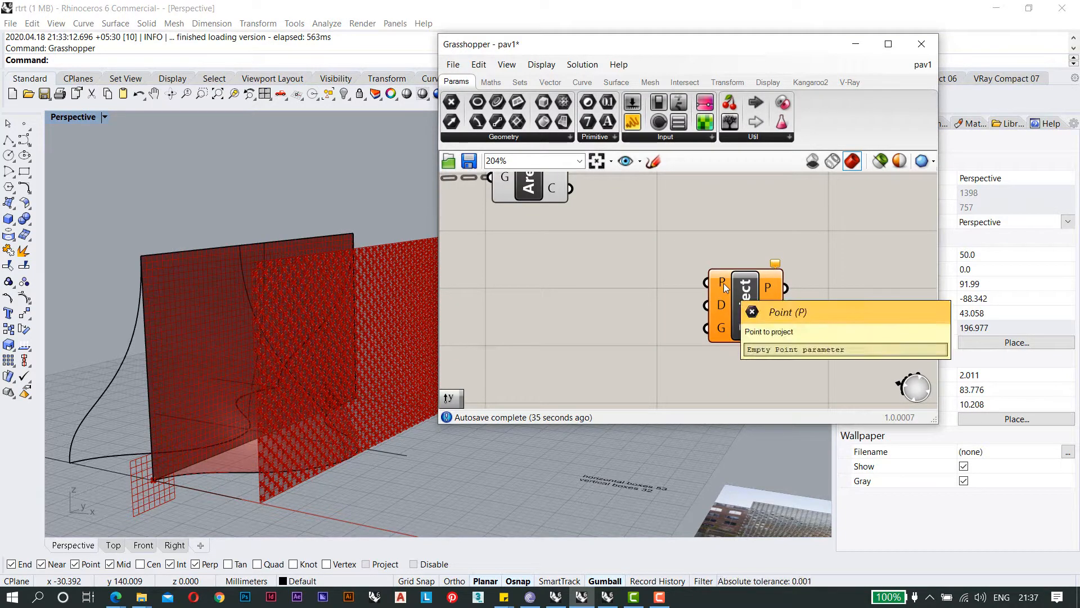
# Connect the Area component's centroid output to the point input of Project Point.
pyautogui.scroll(-4, 725, 288)
pyautogui.scroll(1, 693, 302)
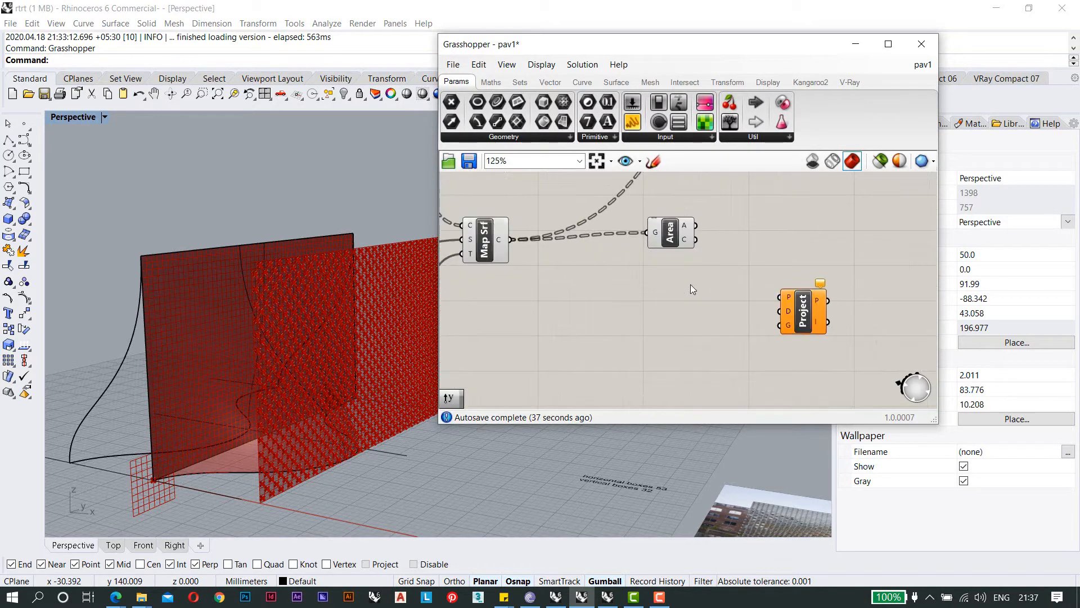
pyautogui.moveTo(698, 241); pyautogui.dragTo(779, 300)
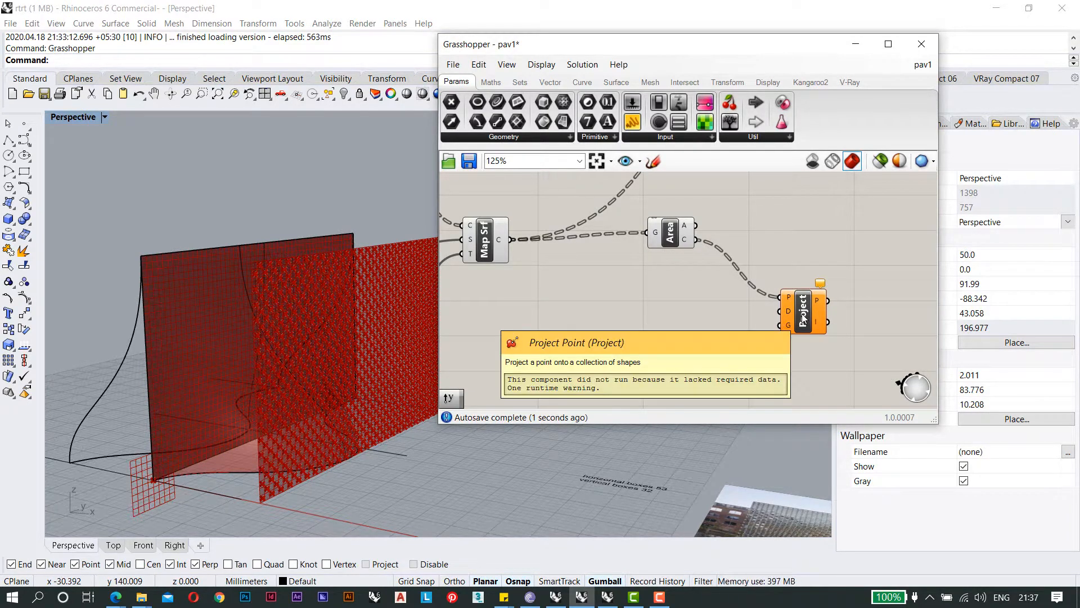
# Connect the source geometry parameter at the start of the lower branch to Project Point's geometry input.
pyautogui.scroll(3, 788, 316)
pyautogui.scroll(-1, 785, 331)
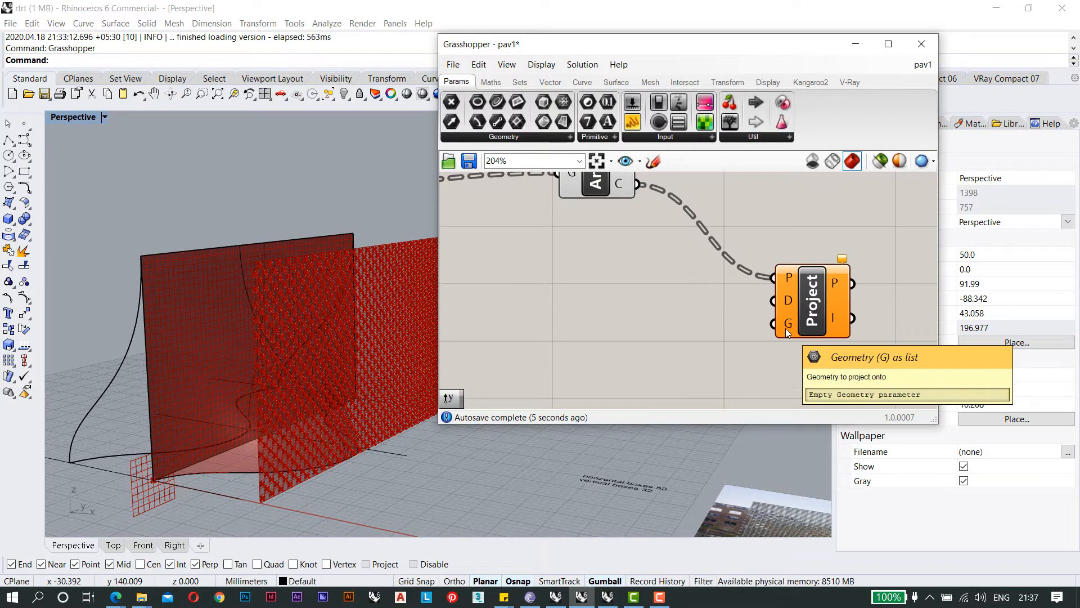
pyautogui.scroll(-8, 786, 328)
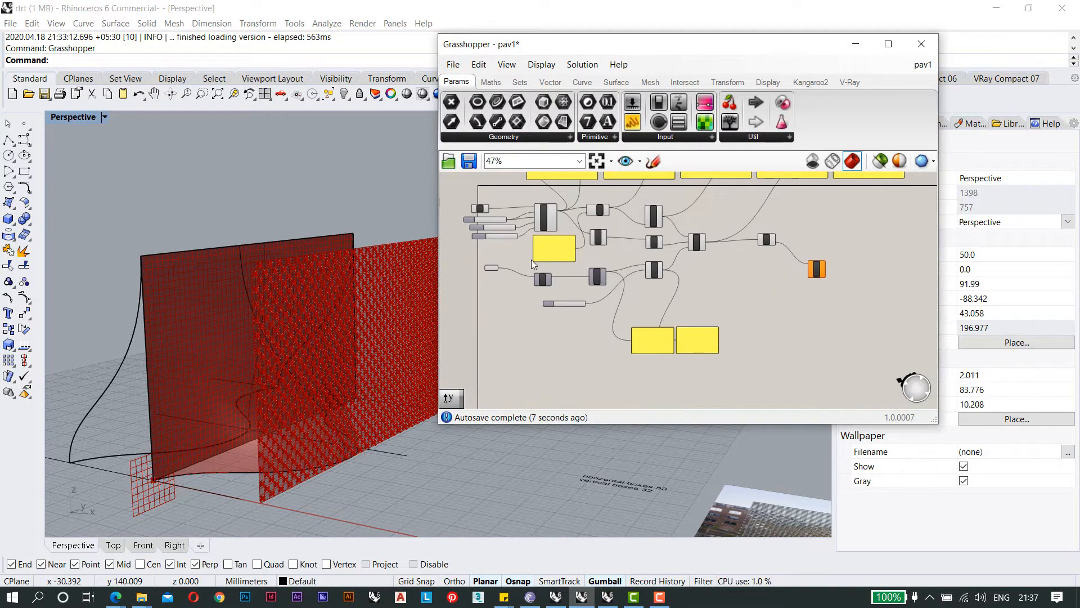
pyautogui.scroll(2, 494, 268)
pyautogui.click(485, 273)
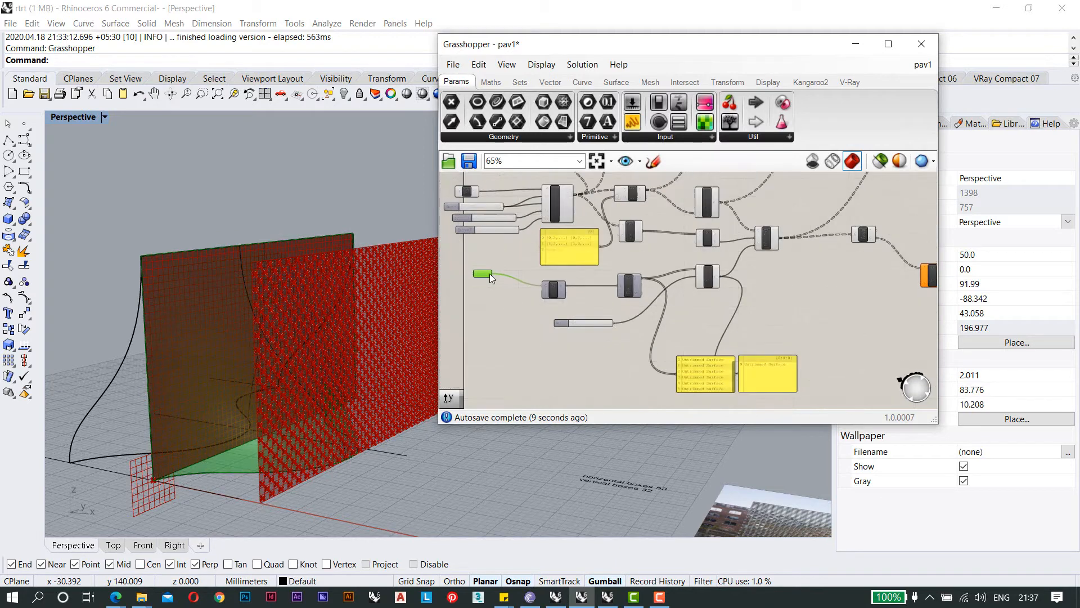
pyautogui.scroll(-1, 489, 274)
pyautogui.moveTo(472, 275); pyautogui.dragTo(845, 290)
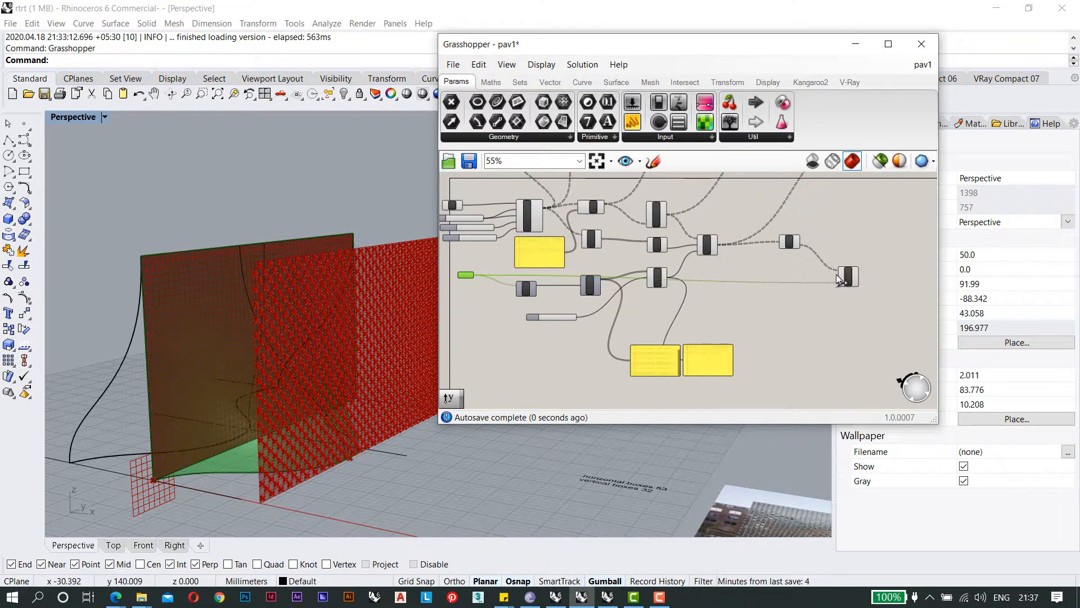
pyautogui.scroll(3, 837, 279)
pyautogui.scroll(2, 819, 281)
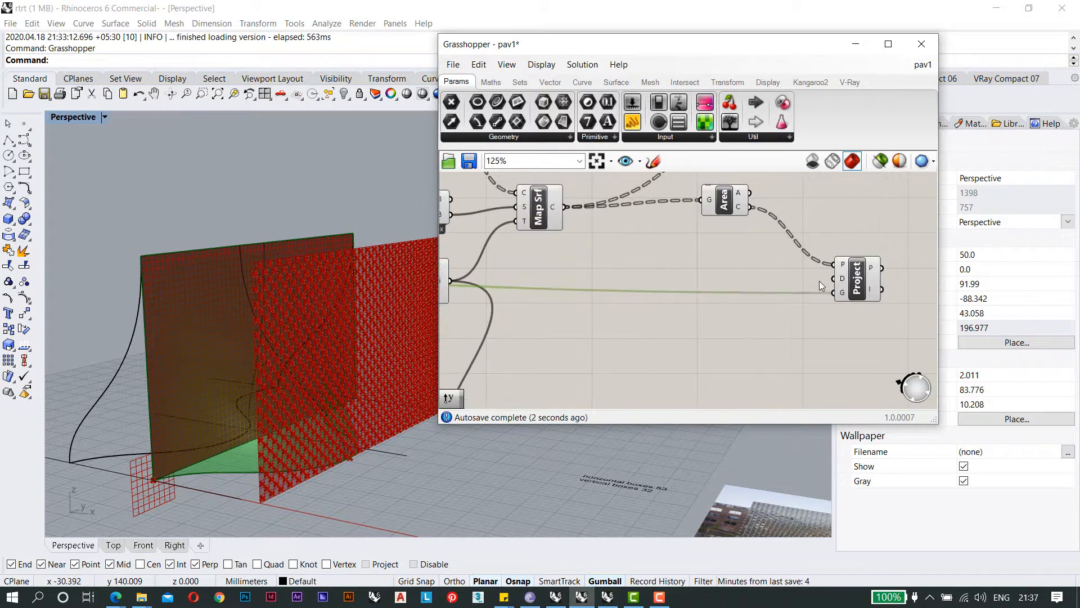
# Check the projection axis in the Perspective viewport and add a Unit X vector component below the Map to Surface component.
pyautogui.moveTo(258, 328); pyautogui.dragTo(256, 329, button='right')
pyautogui.scroll(-8, 292, 286)
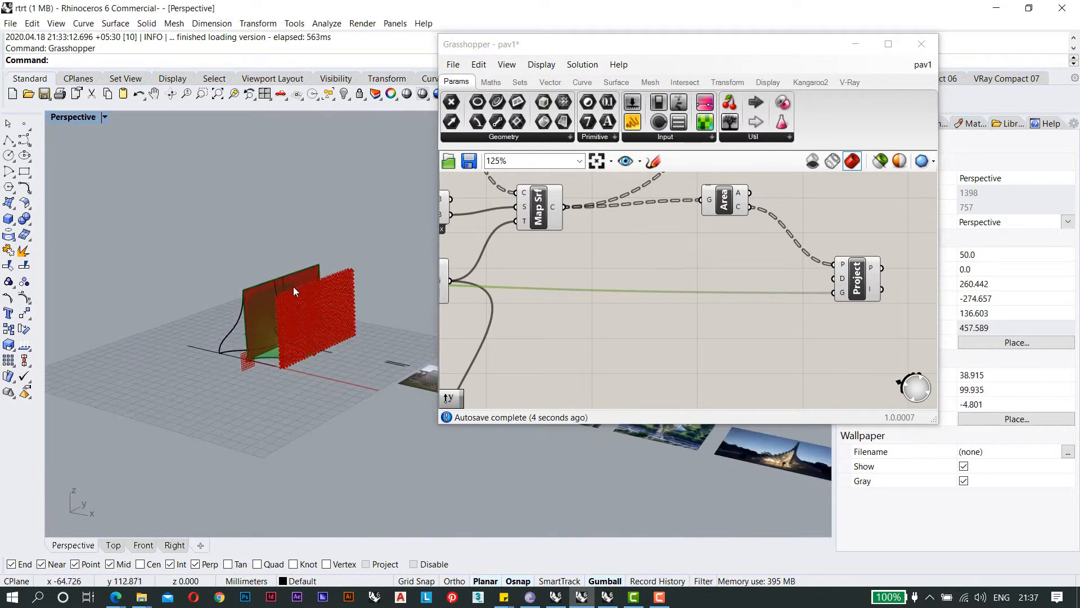
pyautogui.moveTo(292, 285); pyautogui.dragTo(304, 318, button='right')
pyautogui.scroll(2, 214, 405)
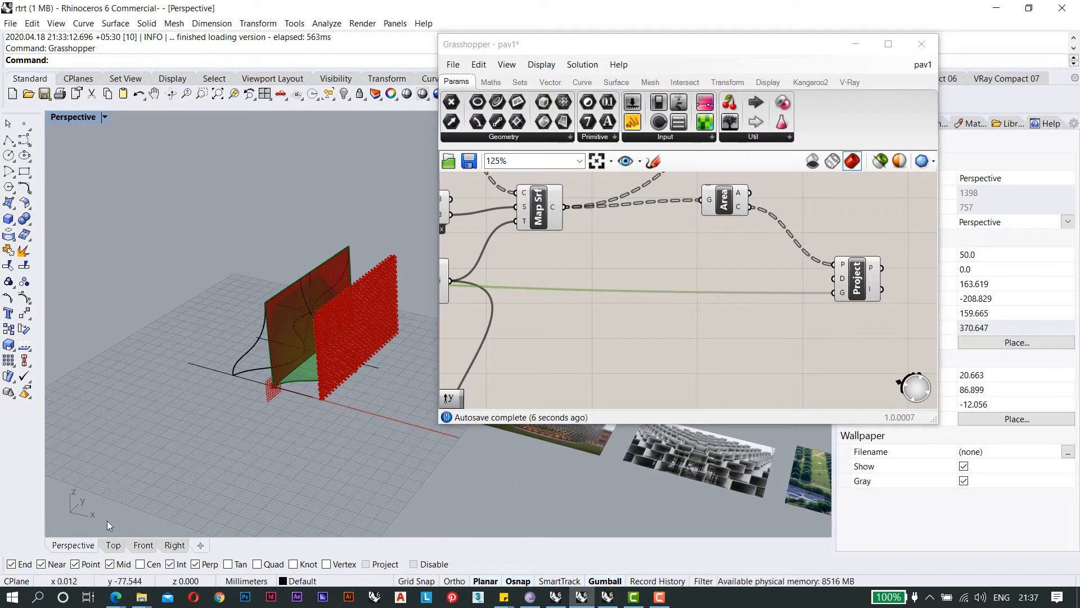
pyautogui.click(634, 262)
pyautogui.doubleClick(633, 262)
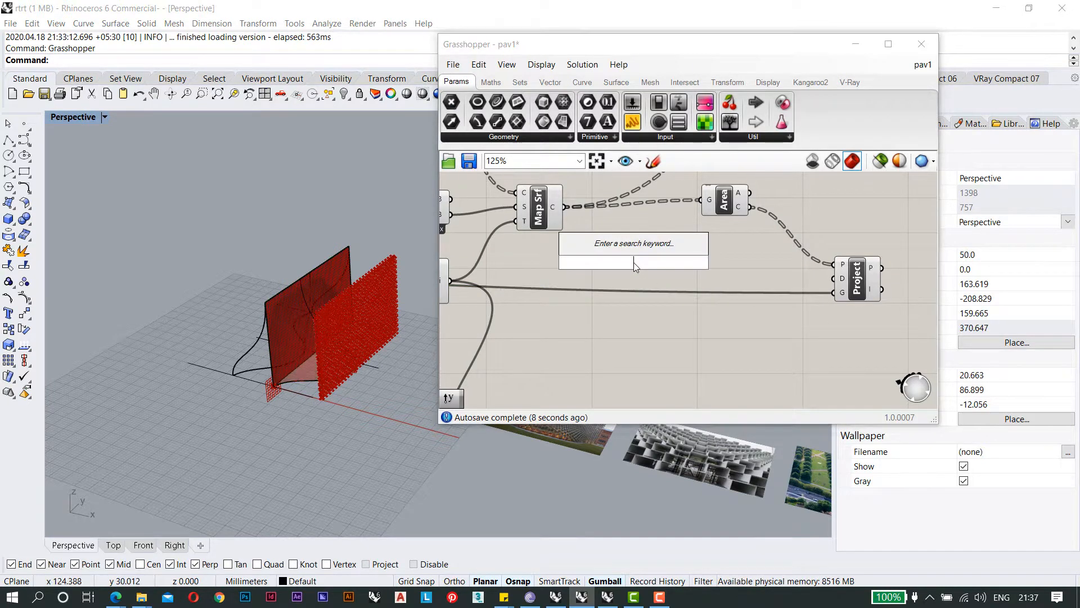
pyautogui.write('x')
pyautogui.click(629, 248)
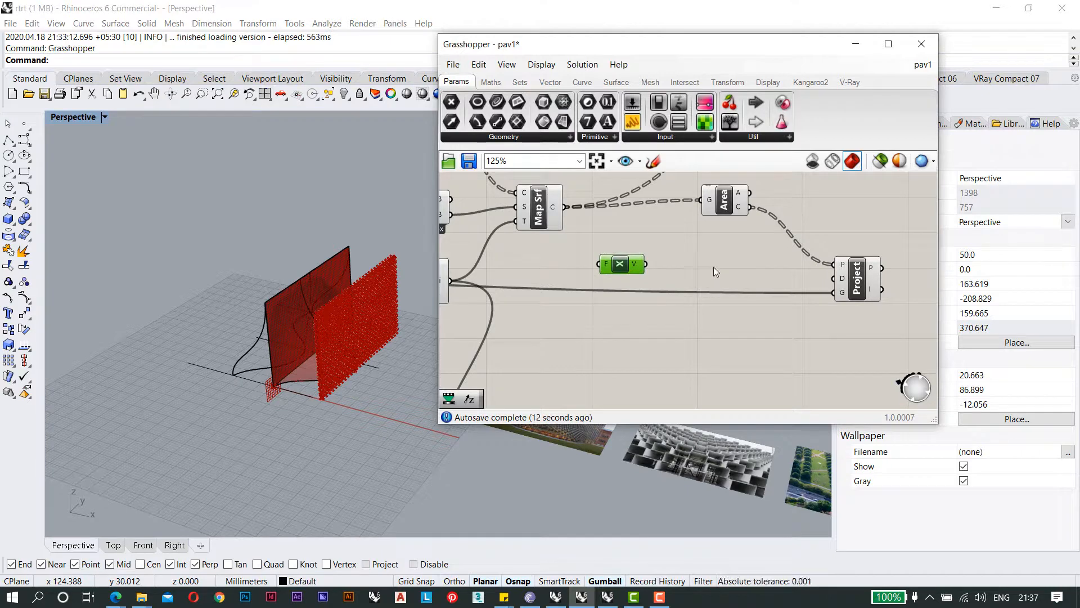
# Add a Reverse vector component between Unit X and Project Point and feed it the Unit X vector.
pyautogui.moveTo(311, 355); pyautogui.dragTo(339, 296, button='right')
pyautogui.scroll(4, 340, 296)
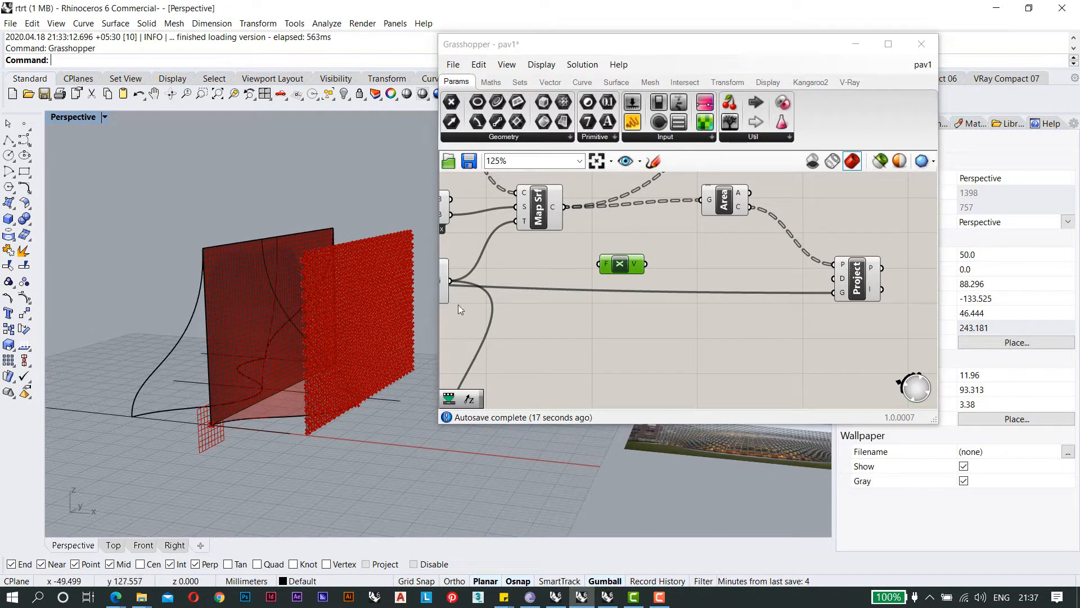
pyautogui.doubleClick(718, 265)
pyautogui.write('rever')
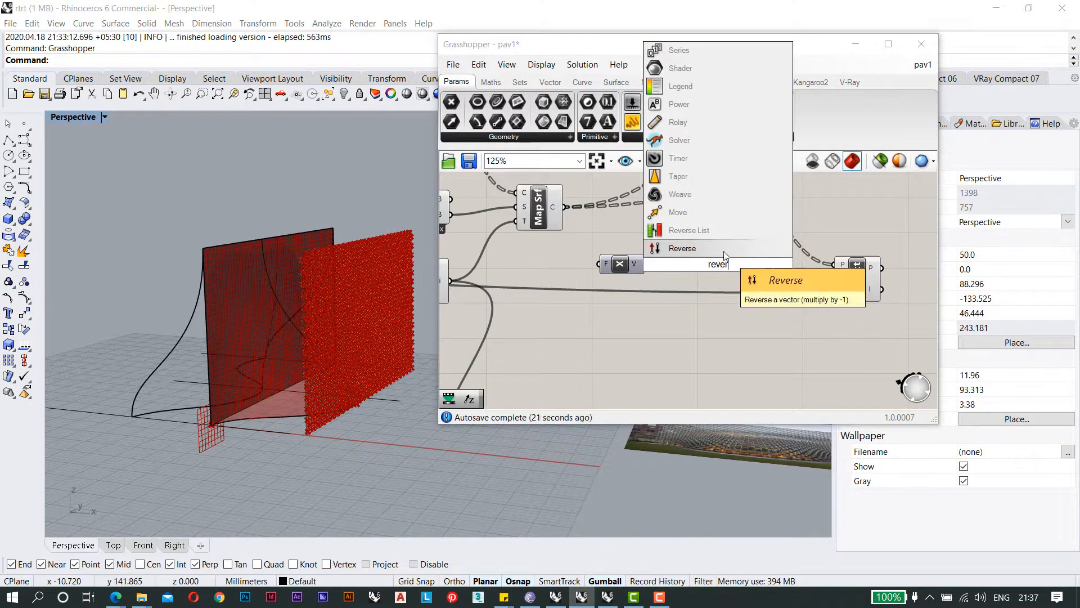
pyautogui.press('Return')
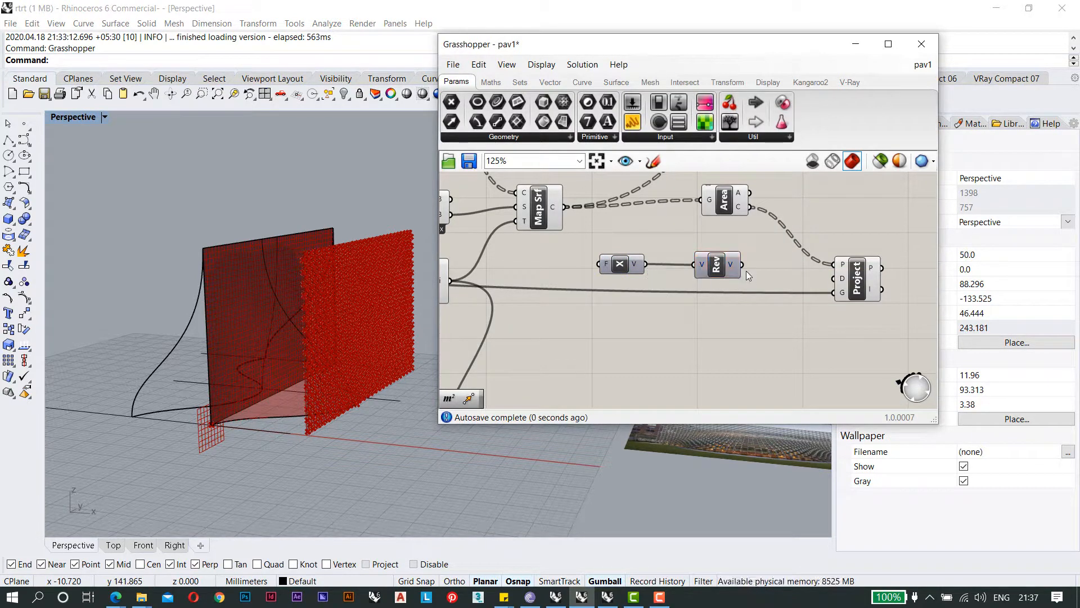
# Connect the Reverse vector output to Project Point's direction input and check the projected points in the Perspective viewport.
pyautogui.moveTo(747, 269); pyautogui.dragTo(837, 279)
pyautogui.scroll(6, 174, 315)
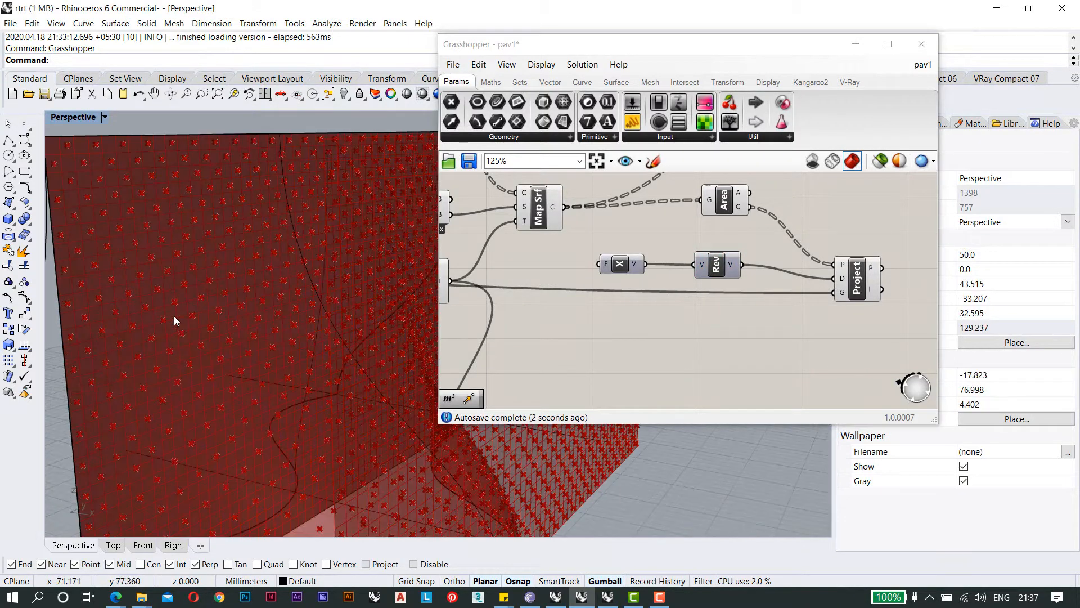
pyautogui.click(838, 284)
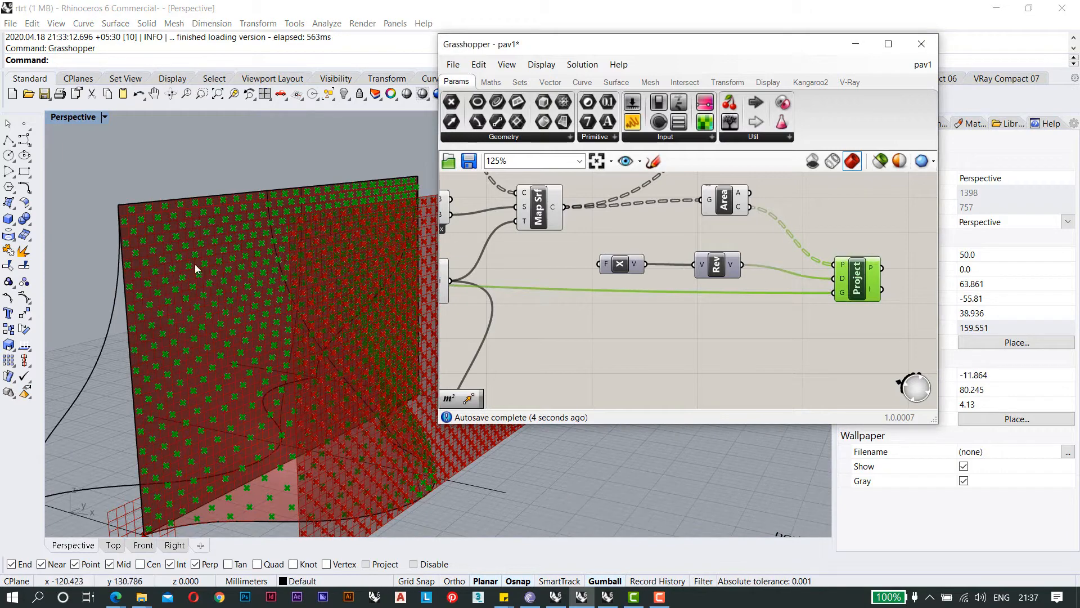
pyautogui.scroll(-5, 196, 265)
pyautogui.scroll(4, 219, 270)
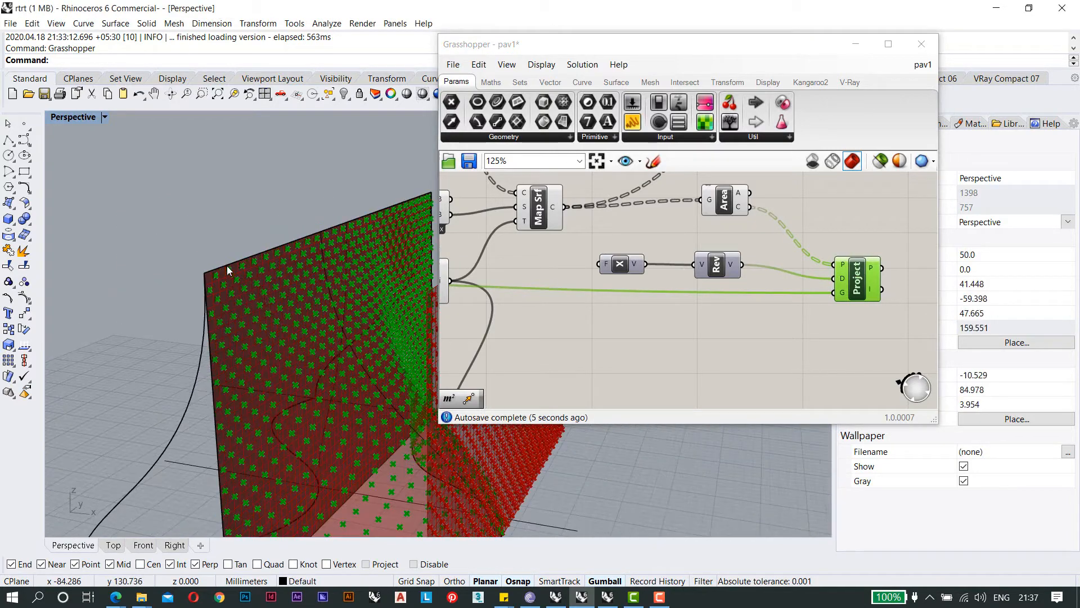
# Turn off the preview of the Area component and of the Map to Surface component.
pyautogui.click(724, 201)
pyautogui.rightClick(724, 201)
pyautogui.click(744, 223)
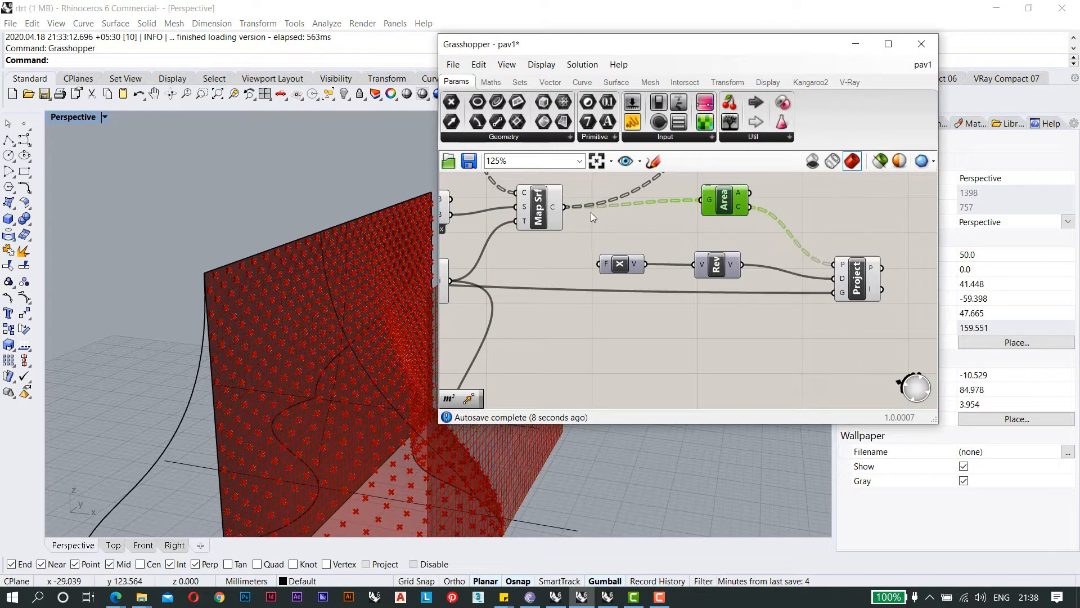
pyautogui.click(533, 207)
pyautogui.rightClick(535, 208)
pyautogui.click(554, 229)
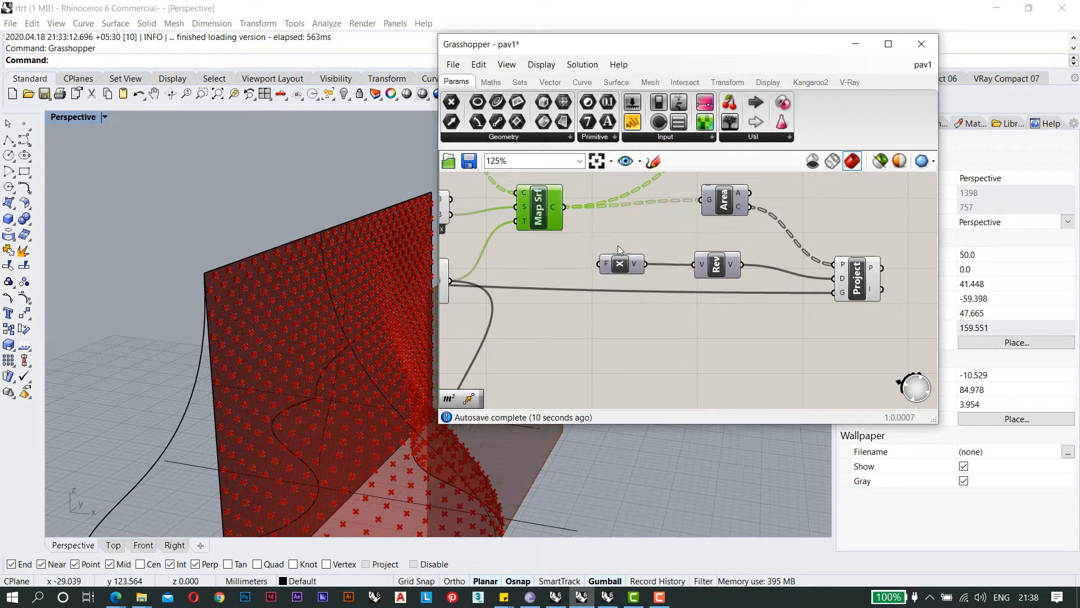
# Turn off the preview of the List Item component that supplies the target surface to Map to Surface.
pyautogui.scroll(-3, 645, 254)
pyautogui.moveTo(646, 254); pyautogui.dragTo(715, 275, button='right')
pyautogui.scroll(-2, 715, 275)
pyautogui.scroll(4, 660, 264)
pyautogui.moveTo(636, 259); pyautogui.dragTo(663, 263, button='right')
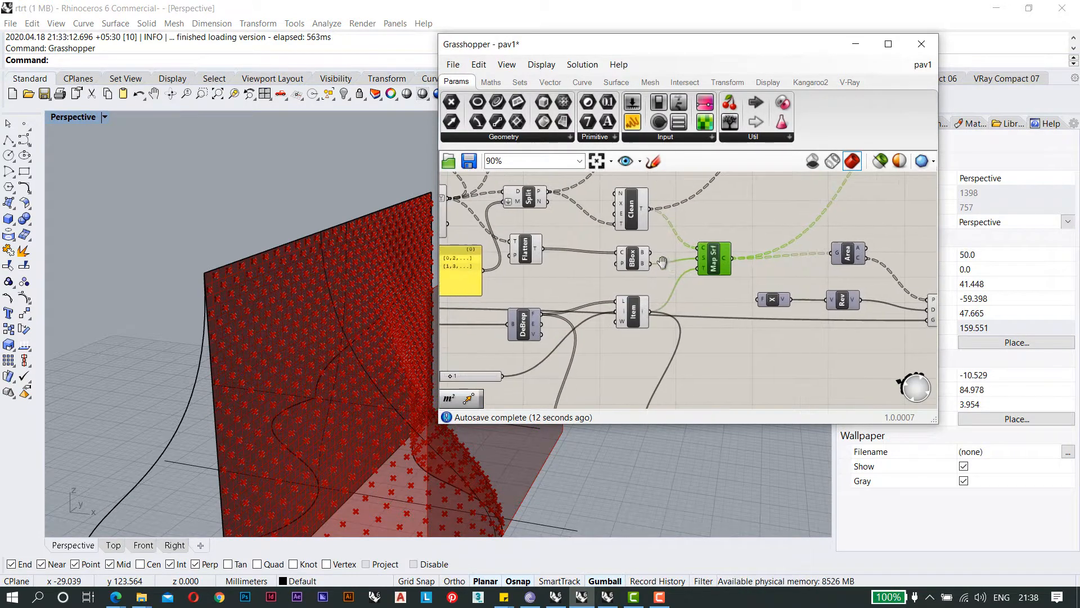
pyautogui.scroll(-3, 662, 263)
pyautogui.scroll(3, 630, 282)
pyautogui.click(656, 302)
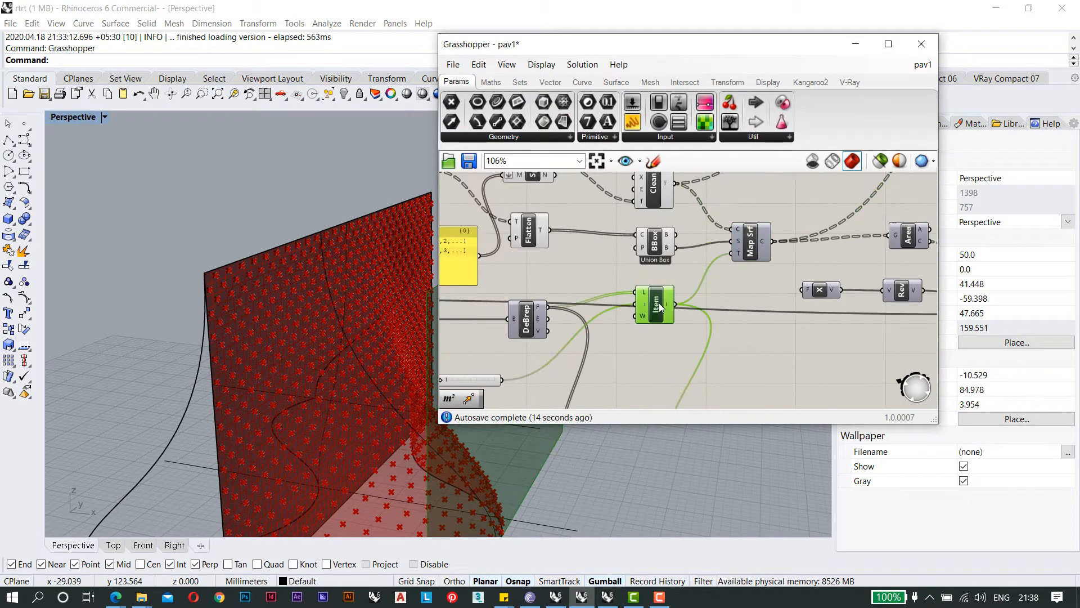
pyautogui.rightClick(657, 304)
pyautogui.click(688, 328)
# Examine how Project Point's output points are distributed over the pavilion surfaces in the Perspective viewport.
pyautogui.scroll(-4, 265, 323)
pyautogui.moveTo(265, 323); pyautogui.dragTo(245, 315, button='right')
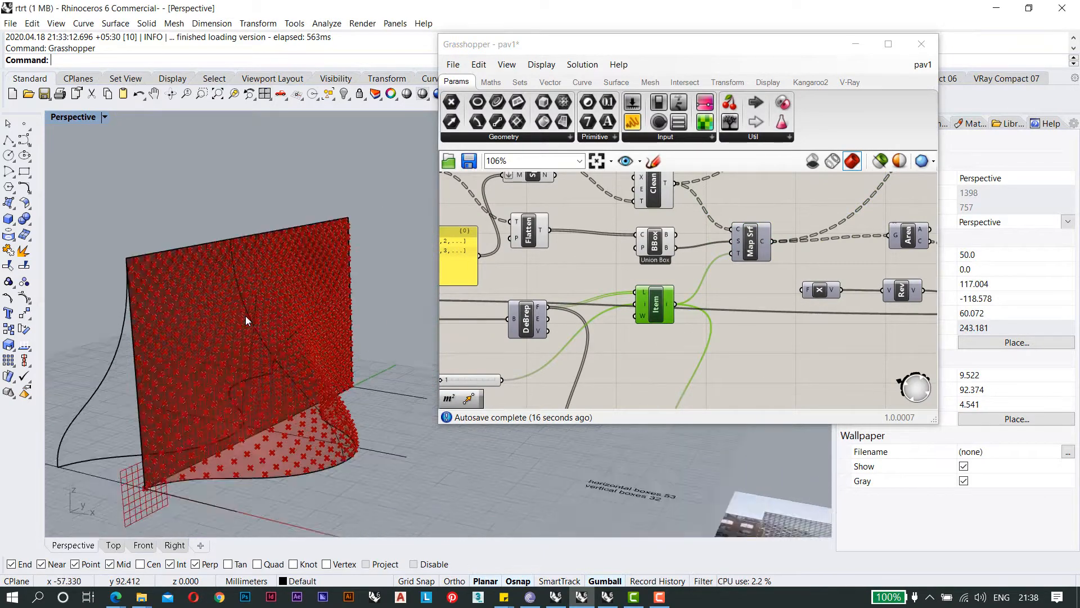
pyautogui.scroll(4, 245, 316)
pyautogui.scroll(-3, 619, 241)
pyautogui.scroll(4, 864, 273)
pyautogui.click(874, 277)
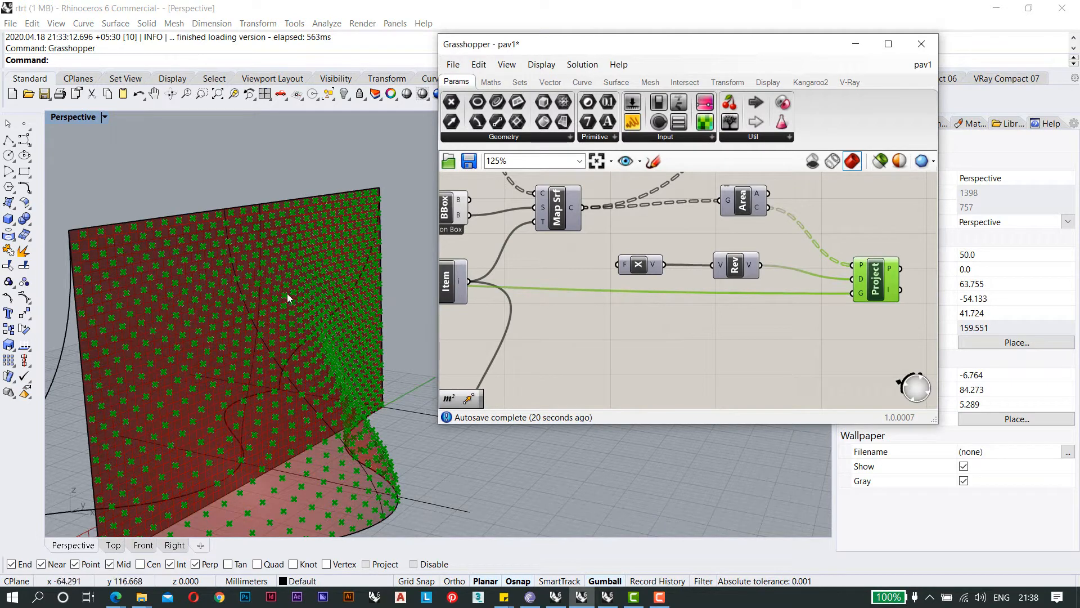
pyautogui.scroll(6, 87, 243)
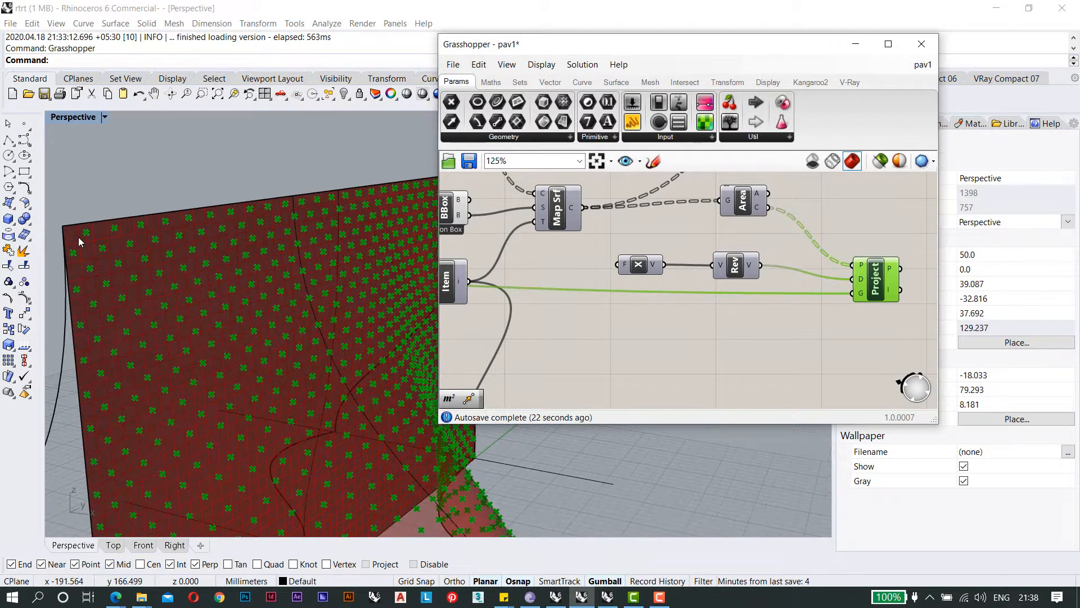
pyautogui.scroll(-5, 91, 248)
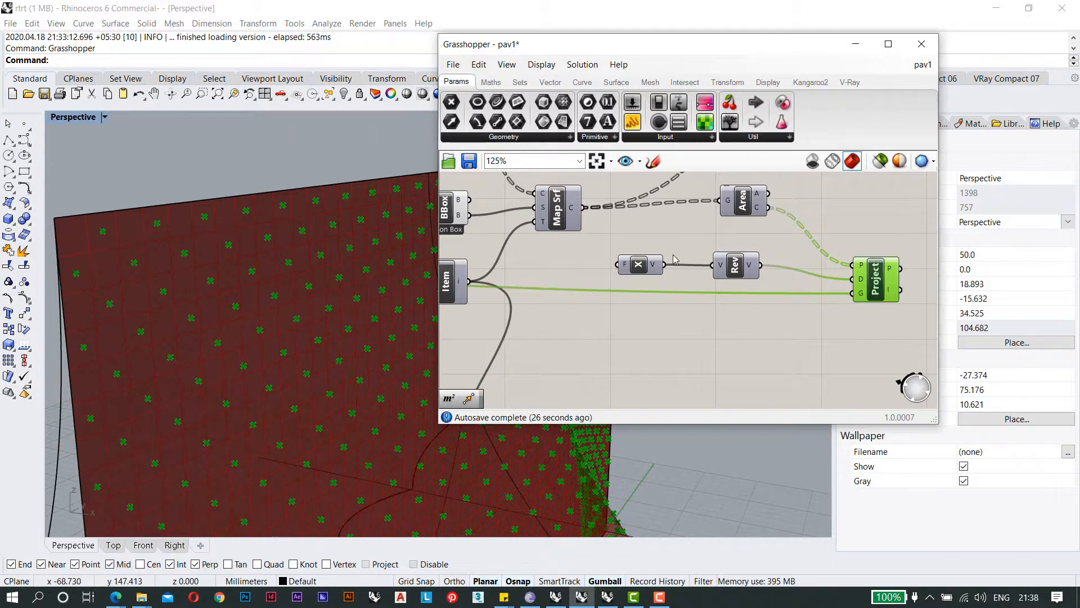
pyautogui.scroll(-2, 677, 259)
pyautogui.moveTo(765, 266); pyautogui.dragTo(701, 263, button='right')
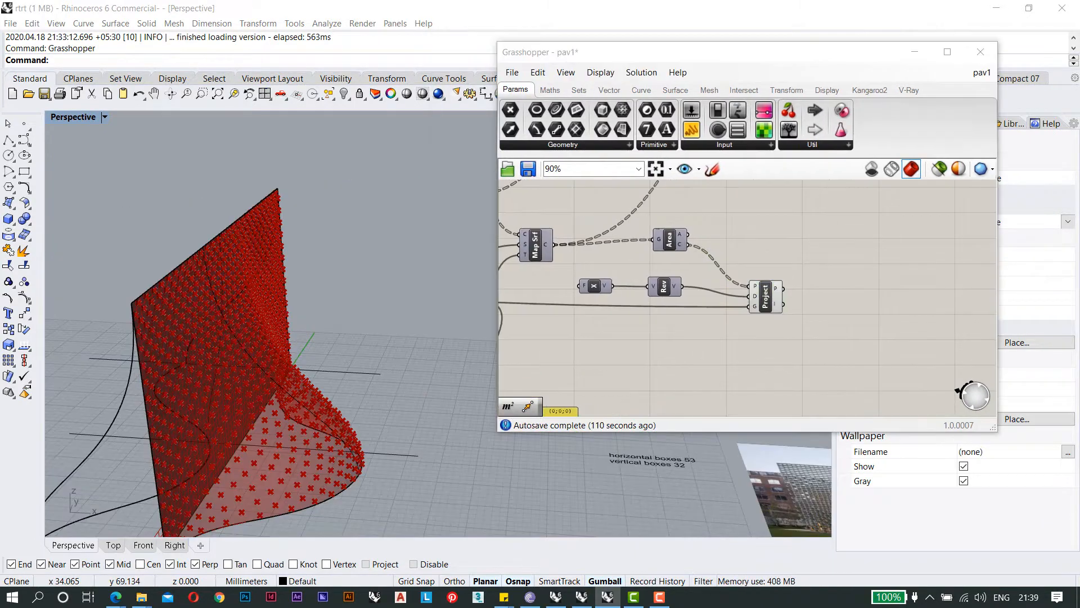
pyautogui.keyDown('shift'); pyautogui.moveTo(313, 427); pyautogui.dragTo(294, 408, button='right'); pyautogui.keyUp('shift')
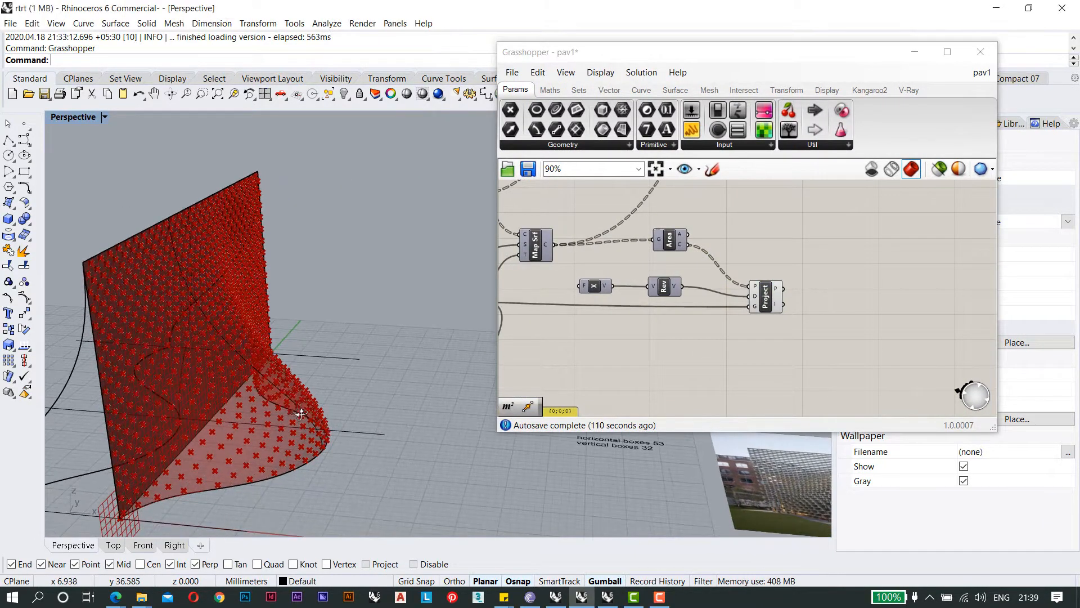
pyautogui.keyDown('shift'); pyautogui.moveTo(322, 320); pyautogui.dragTo(339, 328, button='right'); pyautogui.keyUp('shift')
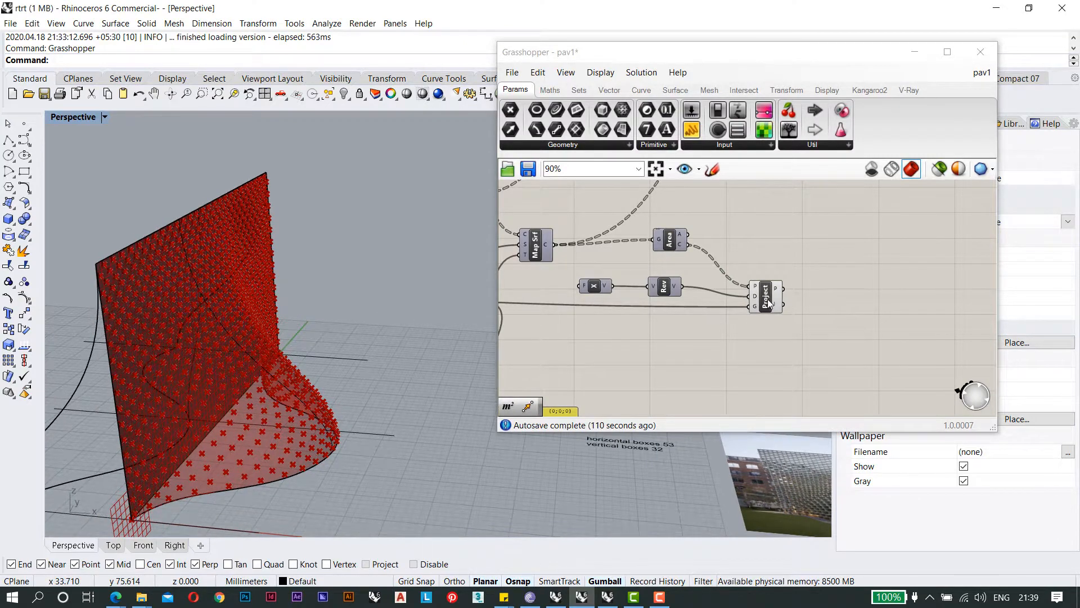
pyautogui.moveTo(767, 299); pyautogui.dragTo(768, 306)
pyautogui.keyDown('shift'); pyautogui.moveTo(285, 305); pyautogui.dragTo(277, 302, button='right'); pyautogui.keyUp('shift')
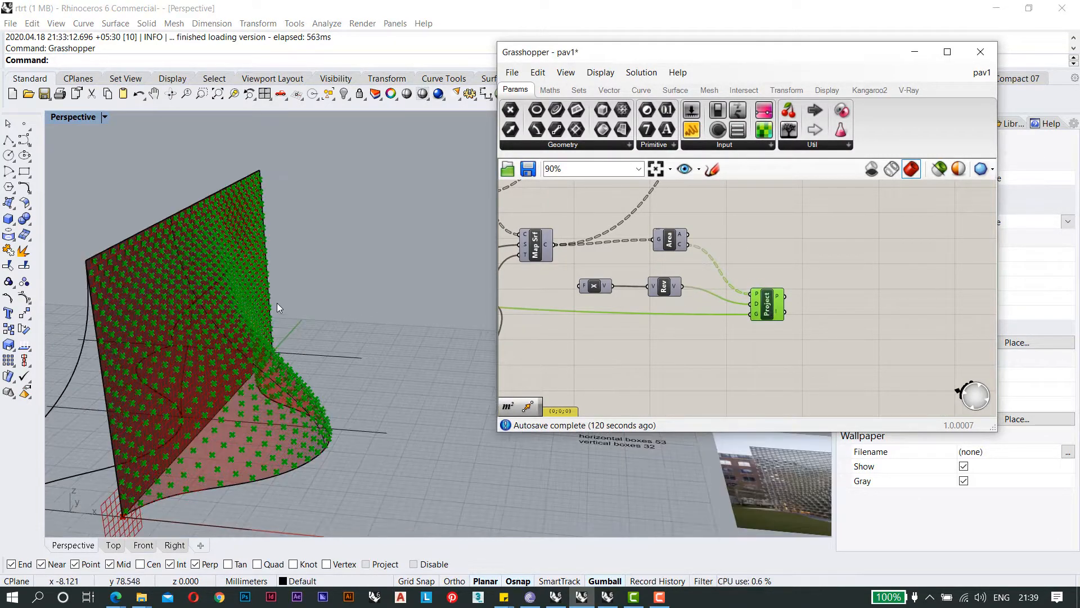
# Turn the Map to Surface preview back on and compare the mapped grid with the projected points.
pyautogui.moveTo(649, 277); pyautogui.dragTo(757, 292, button='right')
pyautogui.click(652, 265)
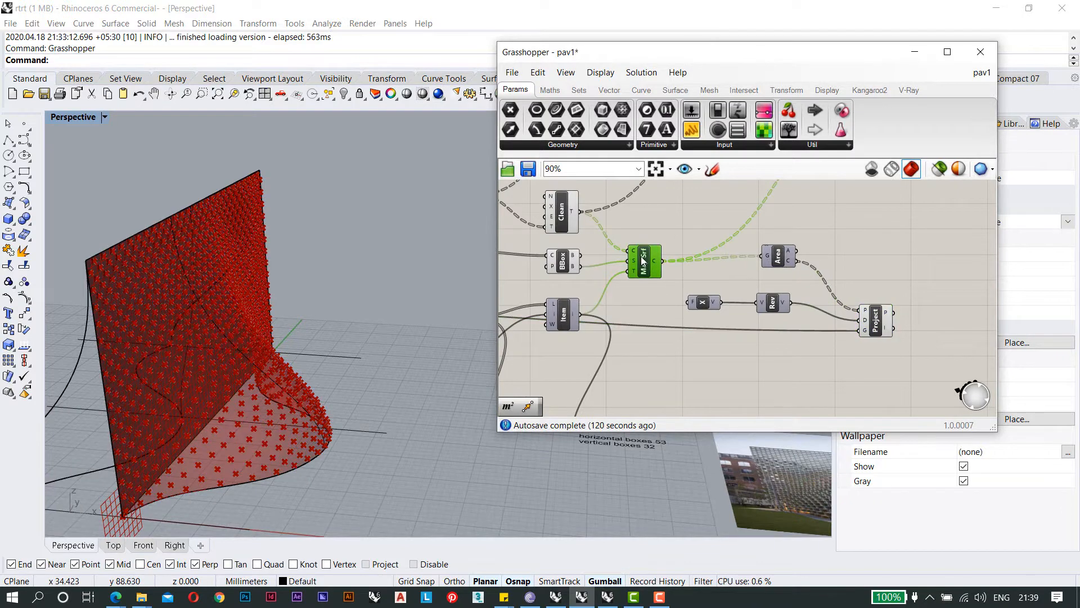
pyautogui.rightClick(648, 261)
pyautogui.click(655, 284)
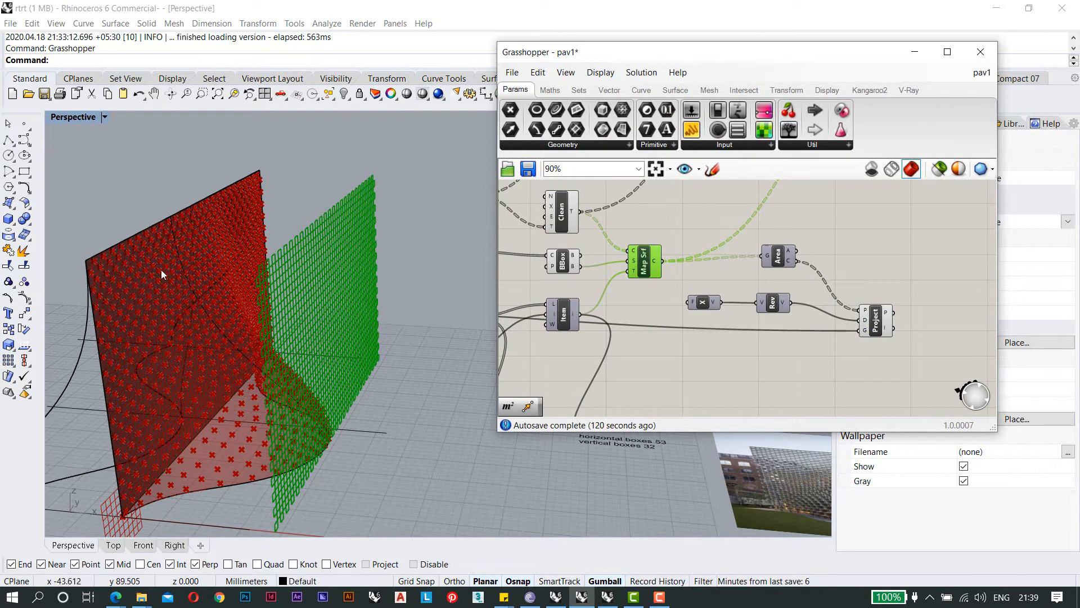
pyautogui.scroll(4, 114, 270)
pyautogui.scroll(-4, 198, 271)
pyautogui.scroll(-2, 198, 271)
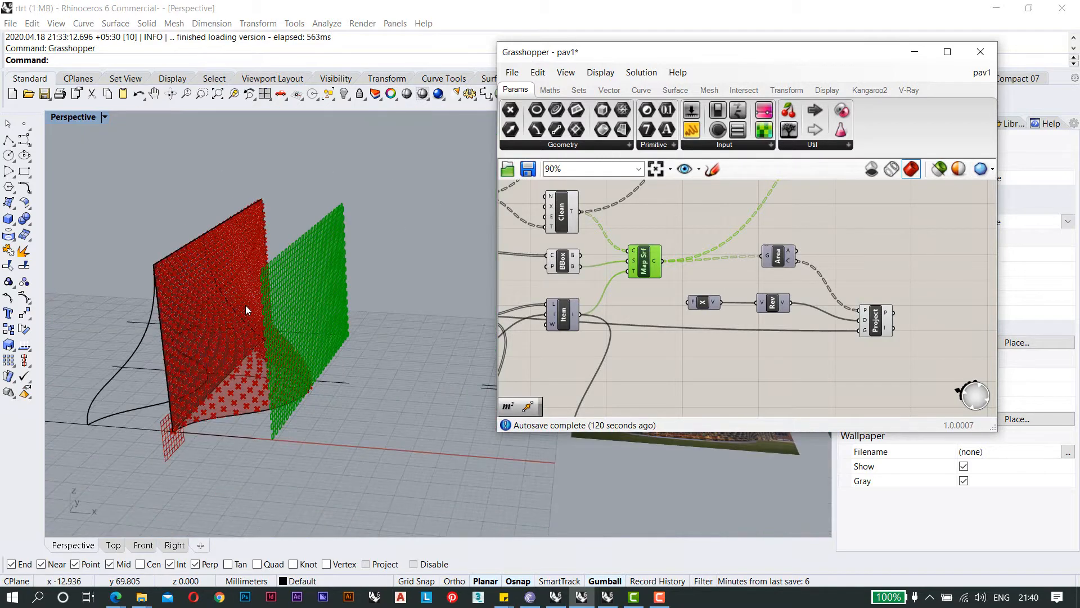
pyautogui.scroll(2, 246, 305)
# Add a Vector 2Pt component beyond Project Point and connect Area's centroid output to its base point A.
pyautogui.moveTo(808, 303); pyautogui.dragTo(797, 288, button='right')
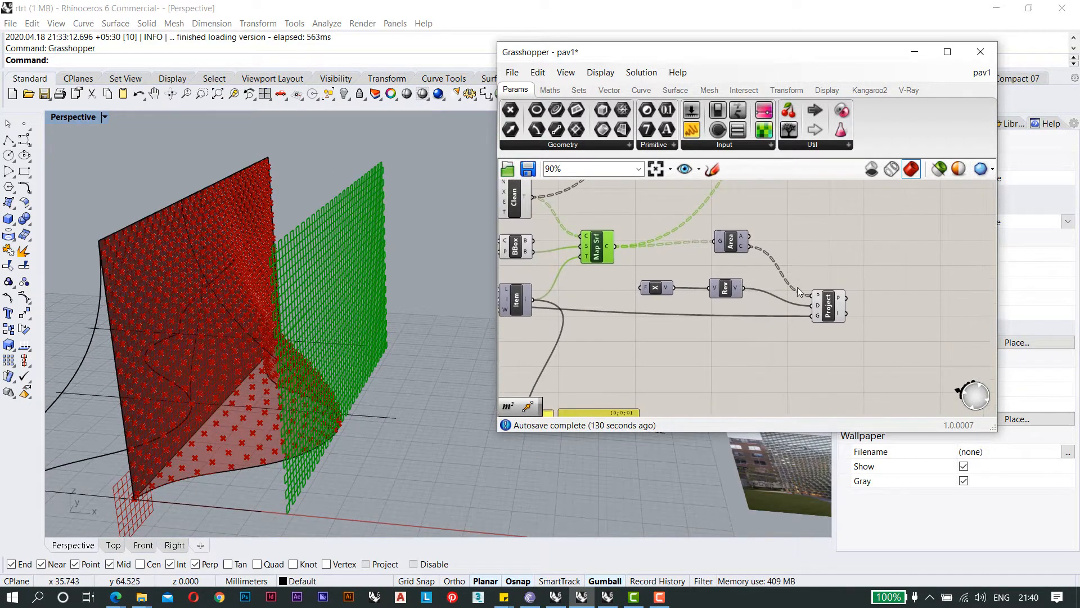
pyautogui.doubleClick(907, 253)
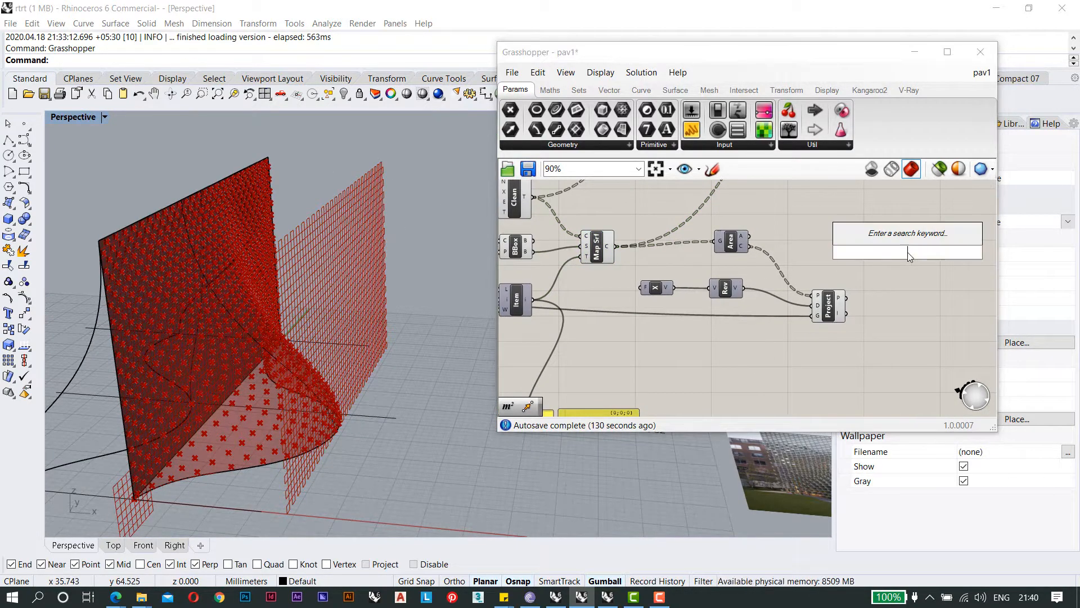
pyautogui.write('vector')
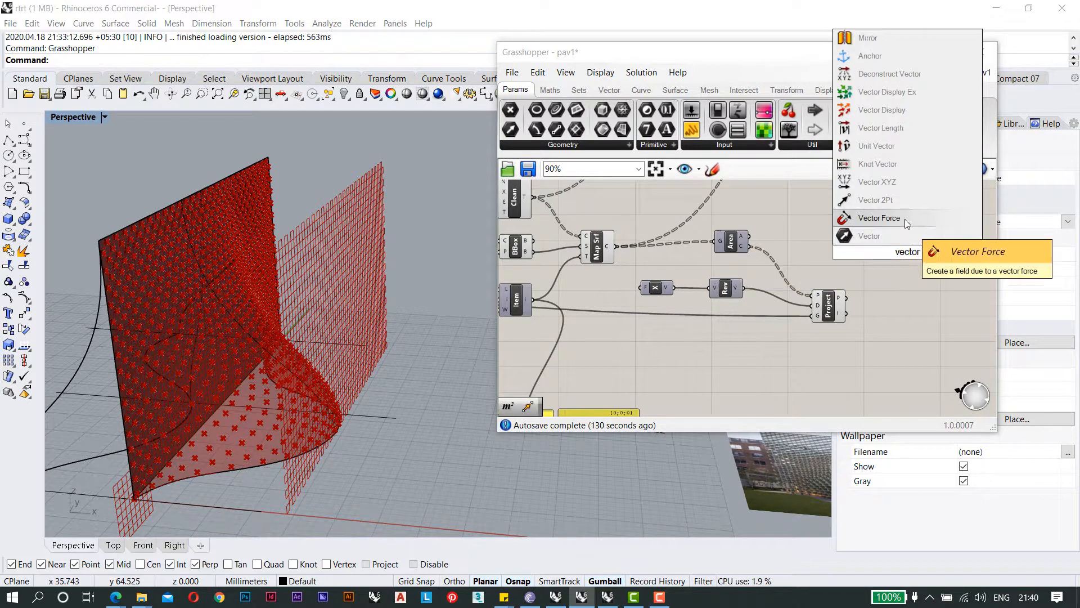
pyautogui.click(905, 201)
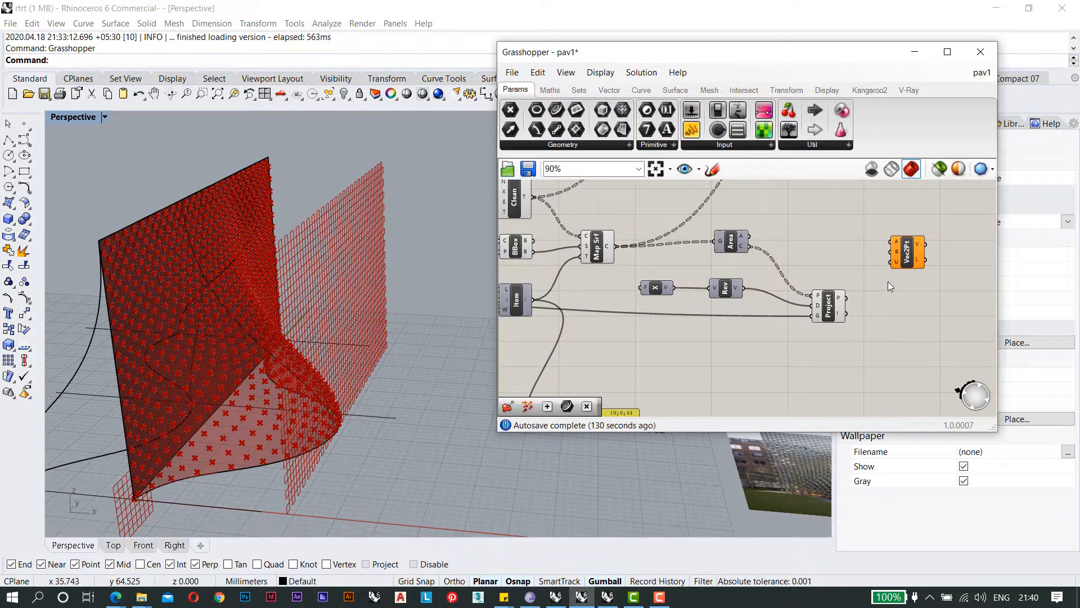
pyautogui.moveTo(887, 282); pyautogui.dragTo(846, 276, button='right')
pyautogui.scroll(2, 855, 268)
pyautogui.moveTo(870, 259); pyautogui.dragTo(877, 261)
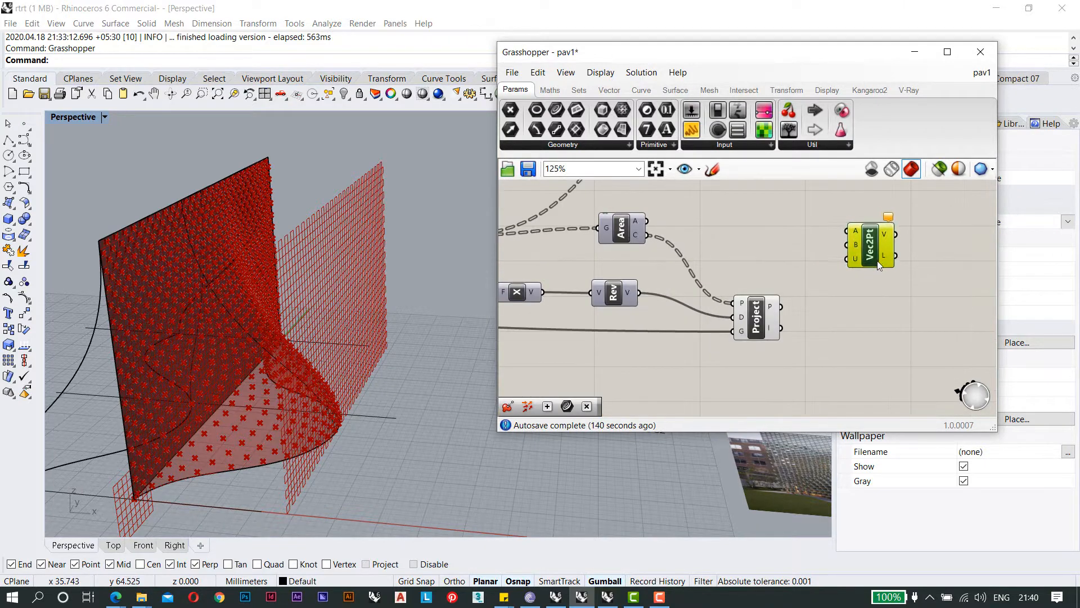
pyautogui.scroll(2, 782, 239)
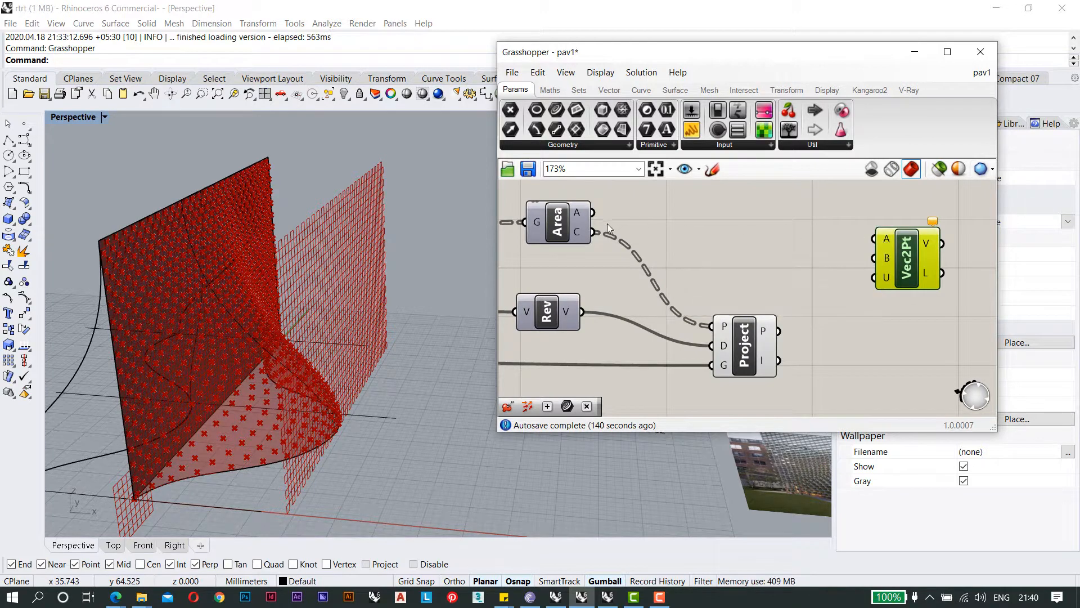
pyautogui.moveTo(602, 233); pyautogui.dragTo(874, 239)
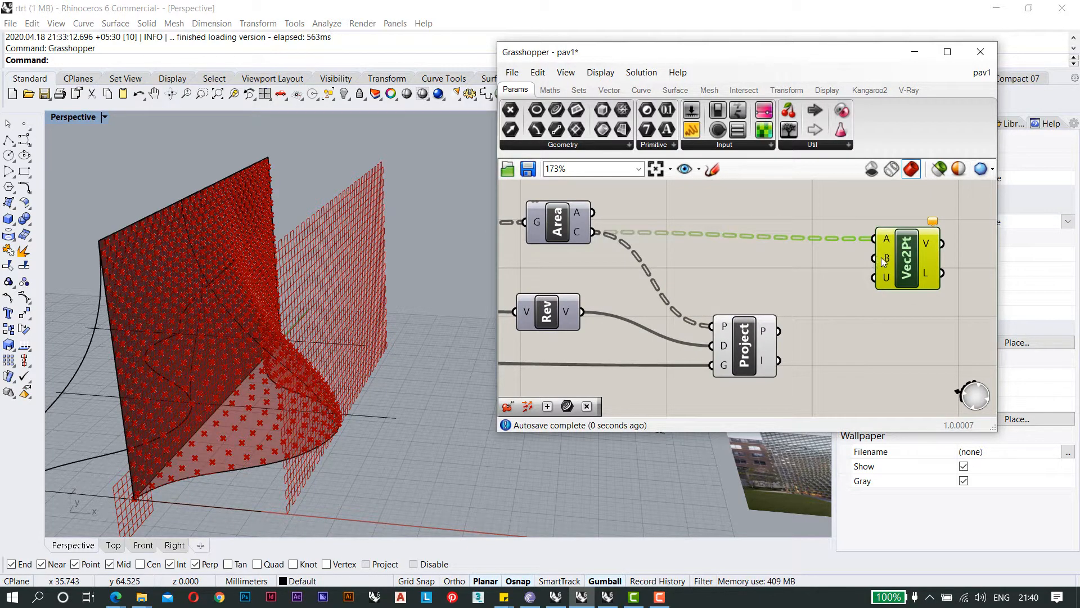
# Turn the Area component's preview back on to display the cell centroids on the mapped grid.
pyautogui.scroll(-1, 820, 271)
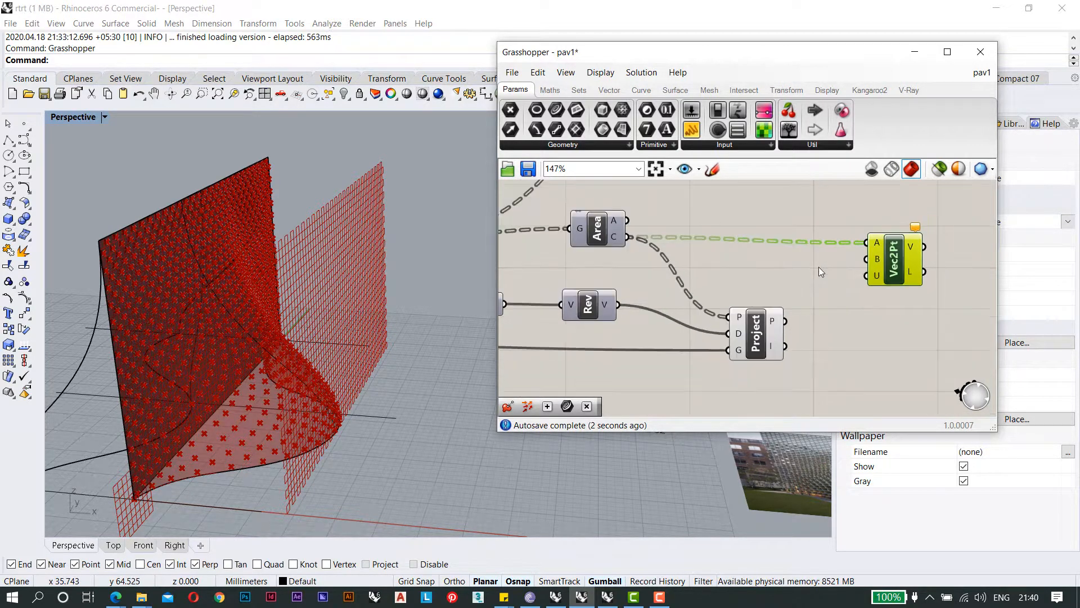
pyautogui.scroll(-1, 819, 267)
pyautogui.moveTo(818, 267); pyautogui.dragTo(786, 265, button='right')
pyautogui.scroll(2, 785, 266)
pyautogui.moveTo(764, 317); pyautogui.dragTo(772, 337, button='right')
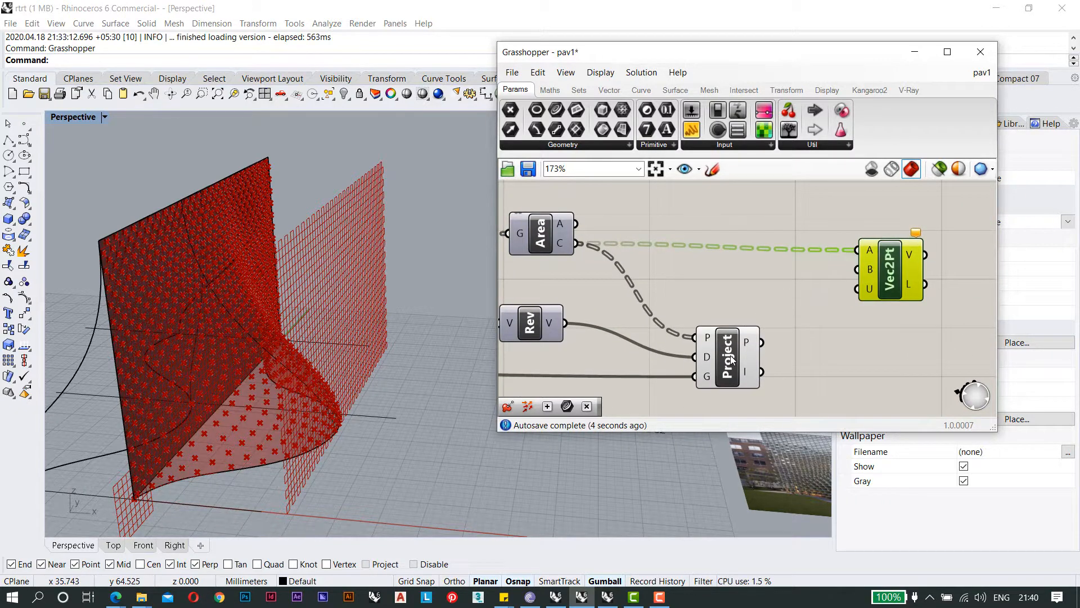
pyautogui.moveTo(741, 286); pyautogui.dragTo(795, 305, button='right')
pyautogui.scroll(-2, 750, 277)
pyautogui.scroll(2, 677, 267)
pyautogui.click(624, 256)
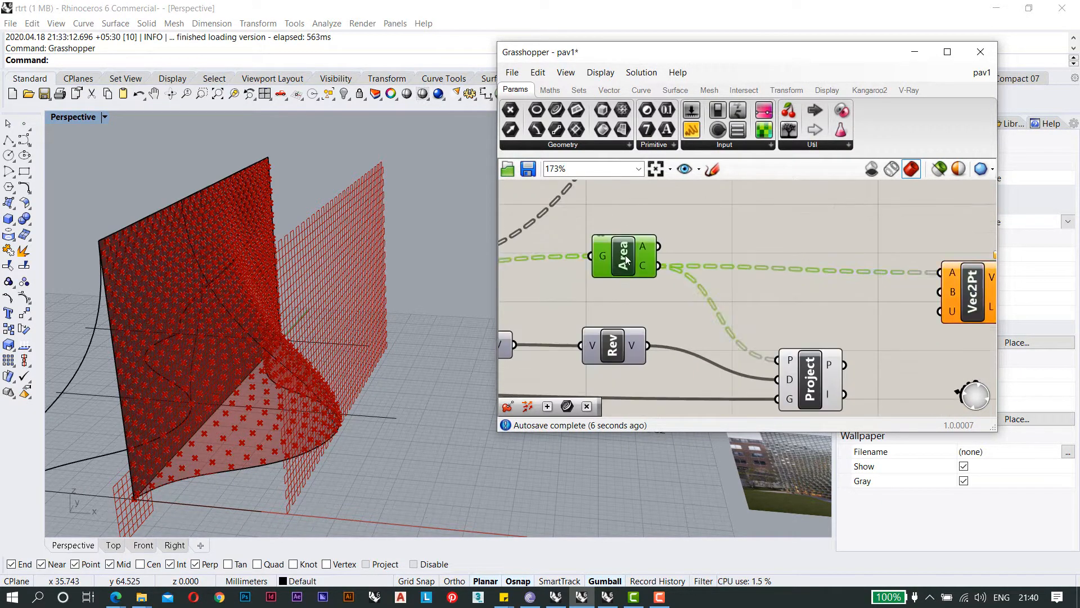
pyautogui.rightClick(626, 255)
pyautogui.click(652, 281)
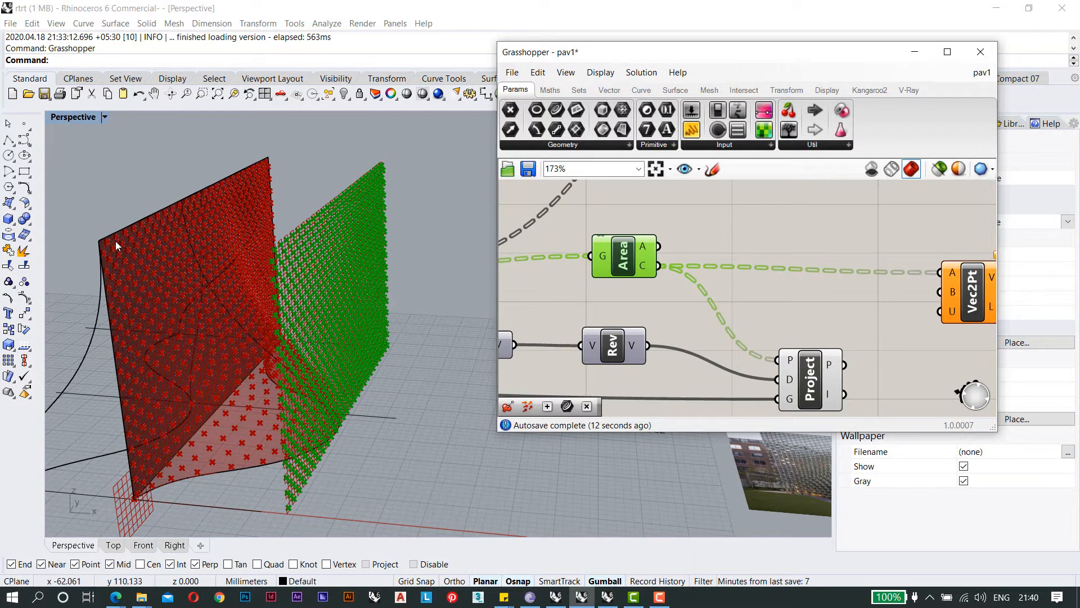
# Connect Project Point's projected point output to tip point B of the Vector 2Pt component.
pyautogui.moveTo(805, 335); pyautogui.dragTo(713, 302, button='right')
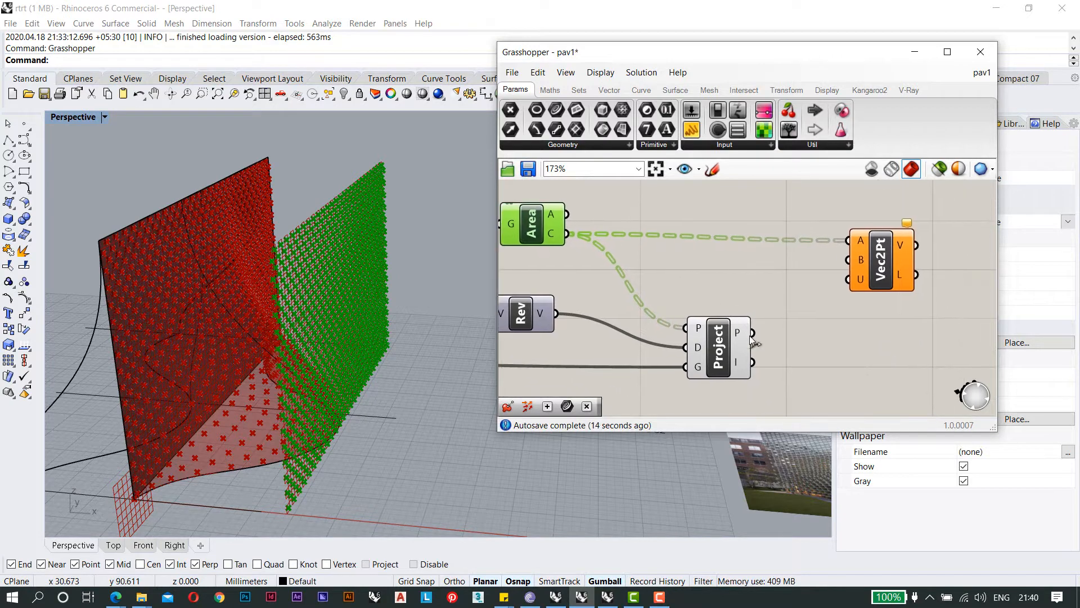
pyautogui.moveTo(752, 332); pyautogui.dragTo(849, 259)
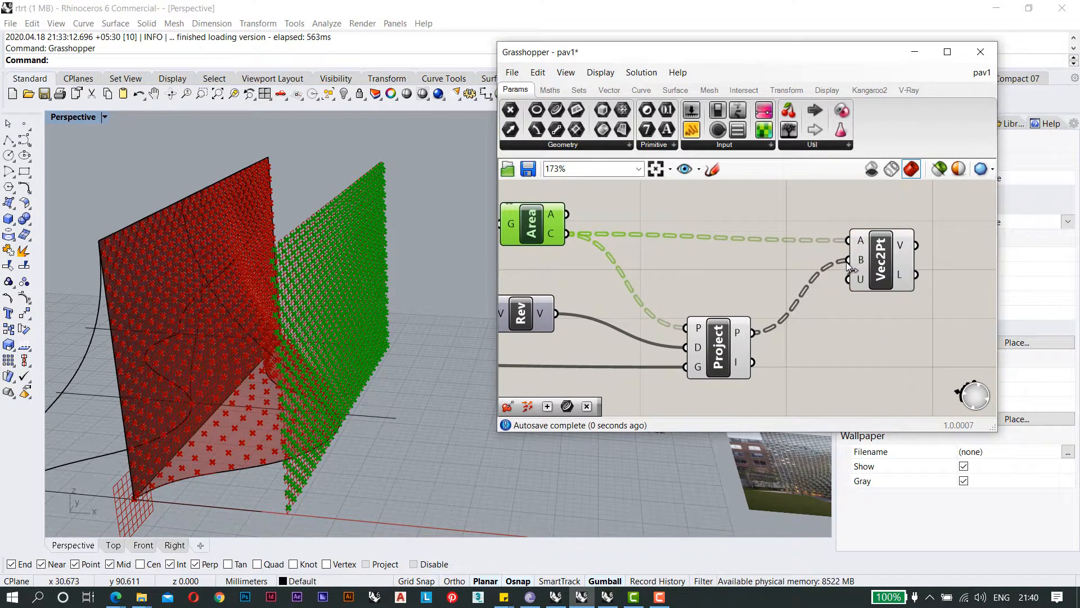
pyautogui.scroll(-3, 799, 282)
pyautogui.scroll(1, 726, 291)
pyautogui.click(735, 306)
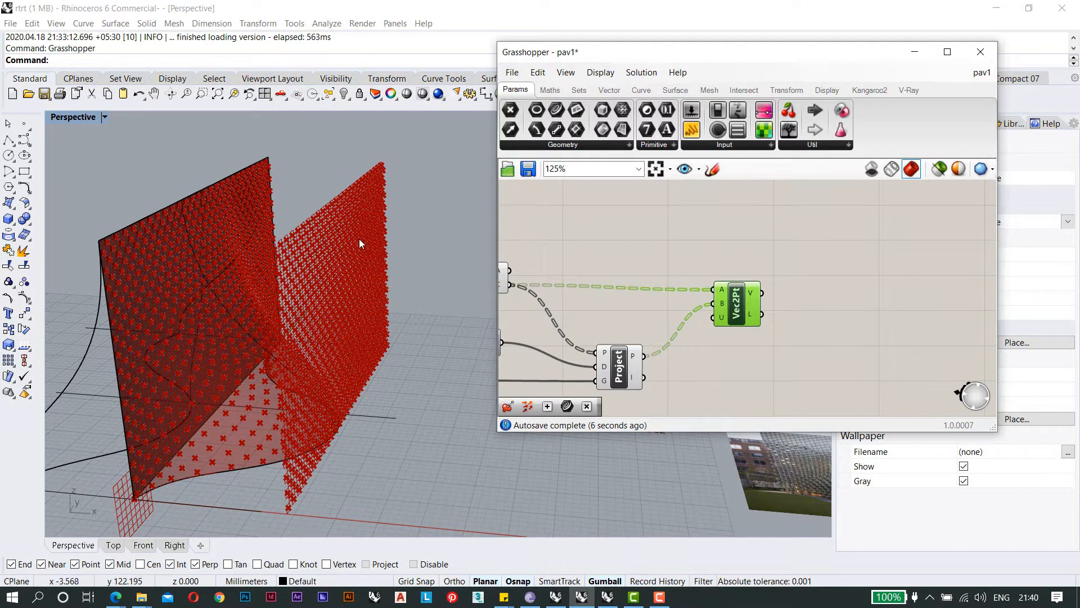
# Add a Move component above and beyond the Vector 2Pt component.
pyautogui.doubleClick(813, 248)
pyautogui.write('move')
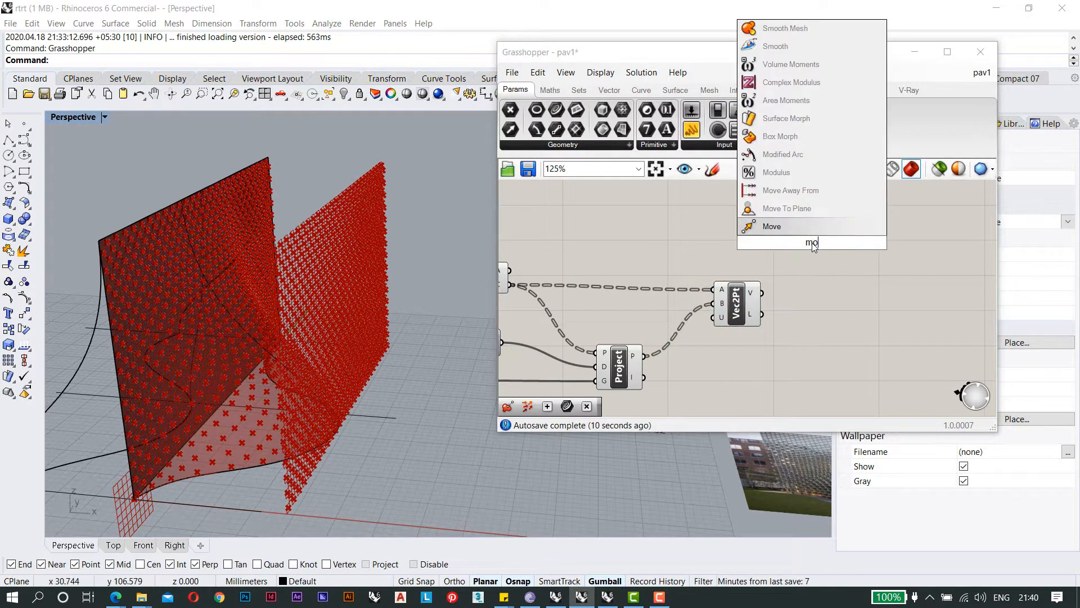
pyautogui.click(798, 224)
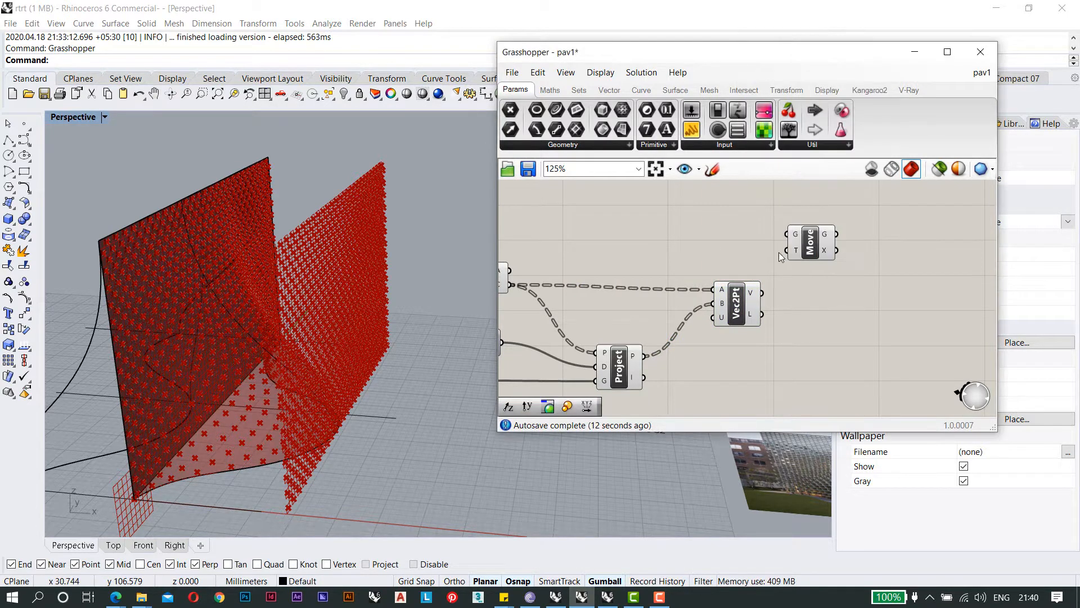
pyautogui.scroll(-3, 830, 276)
pyautogui.moveTo(775, 279); pyautogui.dragTo(789, 289, button='right')
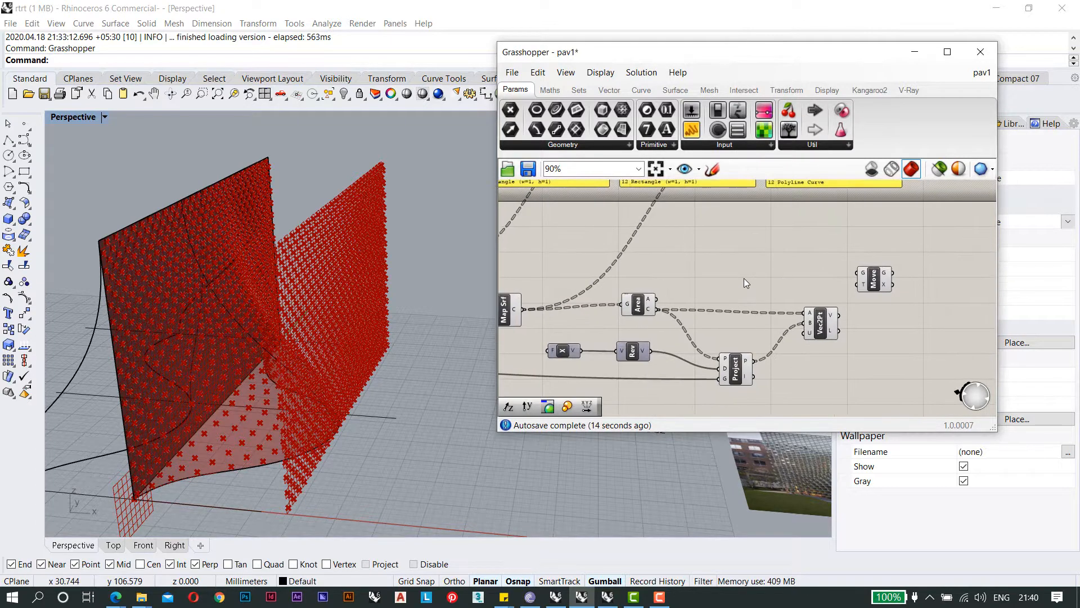
# Connect Map Surface's curve output to Move's geometry input and Vector 2Pt's vector output to its motion input T.
pyautogui.moveTo(512, 324); pyautogui.dragTo(540, 329, button='right')
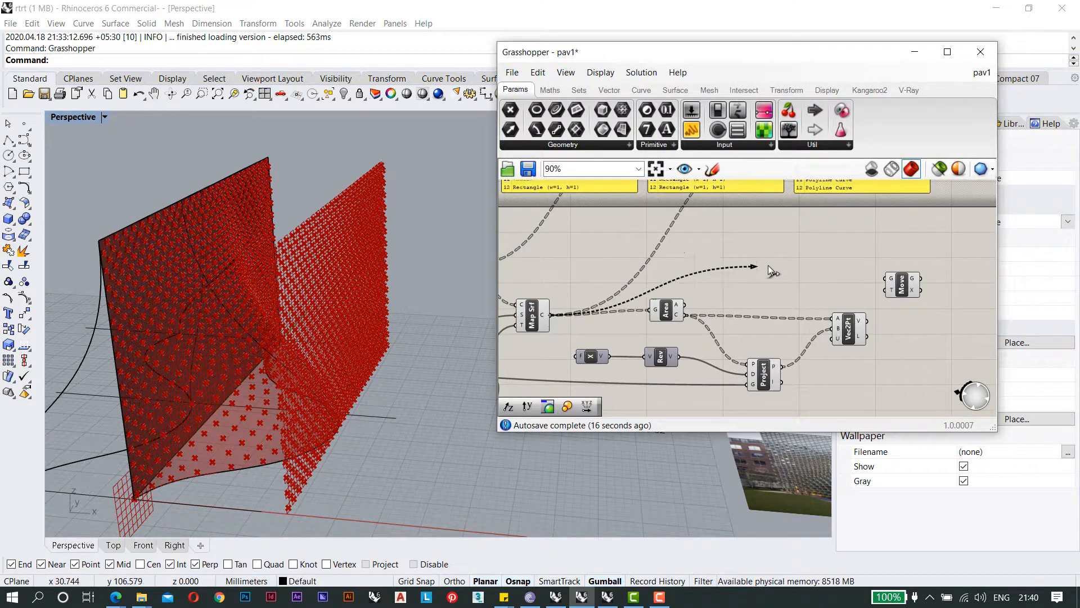
pyautogui.moveTo(772, 270); pyautogui.dragTo(888, 278)
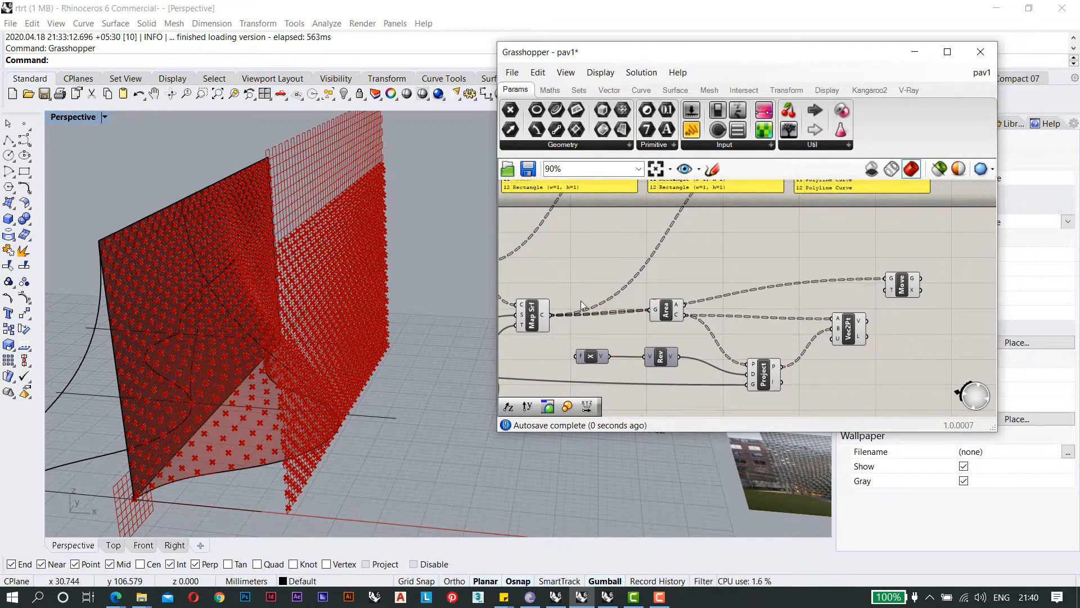
pyautogui.click(533, 316)
pyautogui.scroll(3, 849, 308)
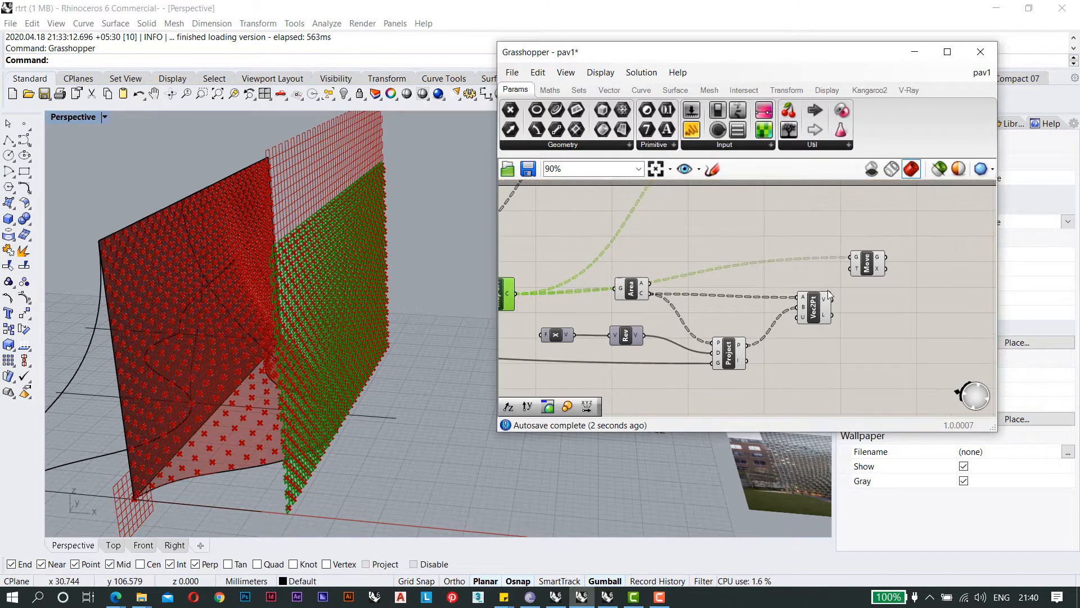
pyautogui.moveTo(836, 307); pyautogui.dragTo(861, 262)
pyautogui.click(883, 264)
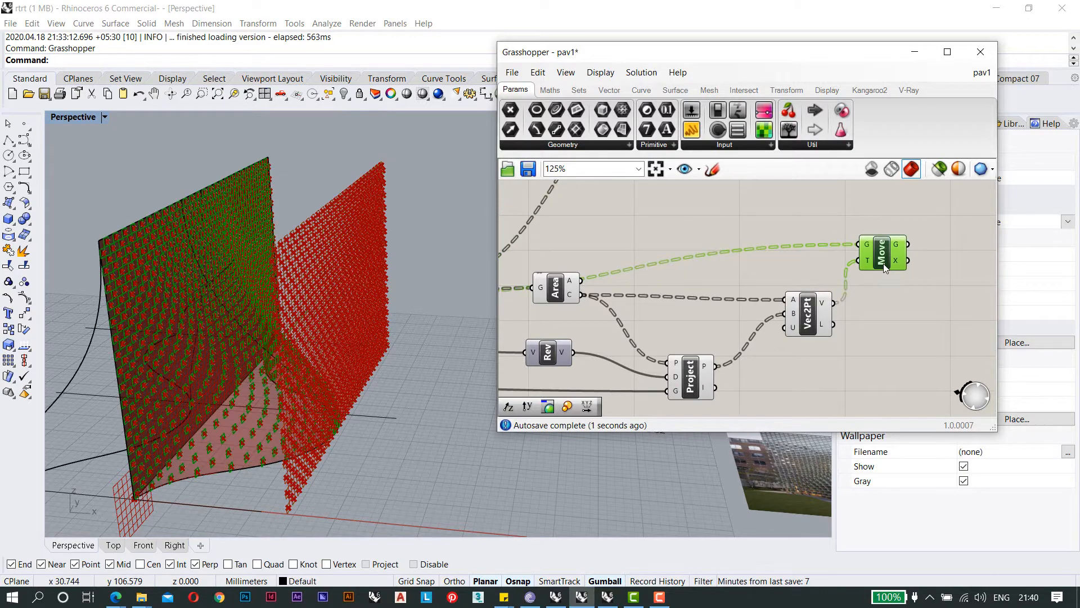
# Examine the moved grid cells on the pavilion surface from several angles in the Perspective viewport.
pyautogui.click(403, 312)
pyautogui.scroll(5, 280, 312)
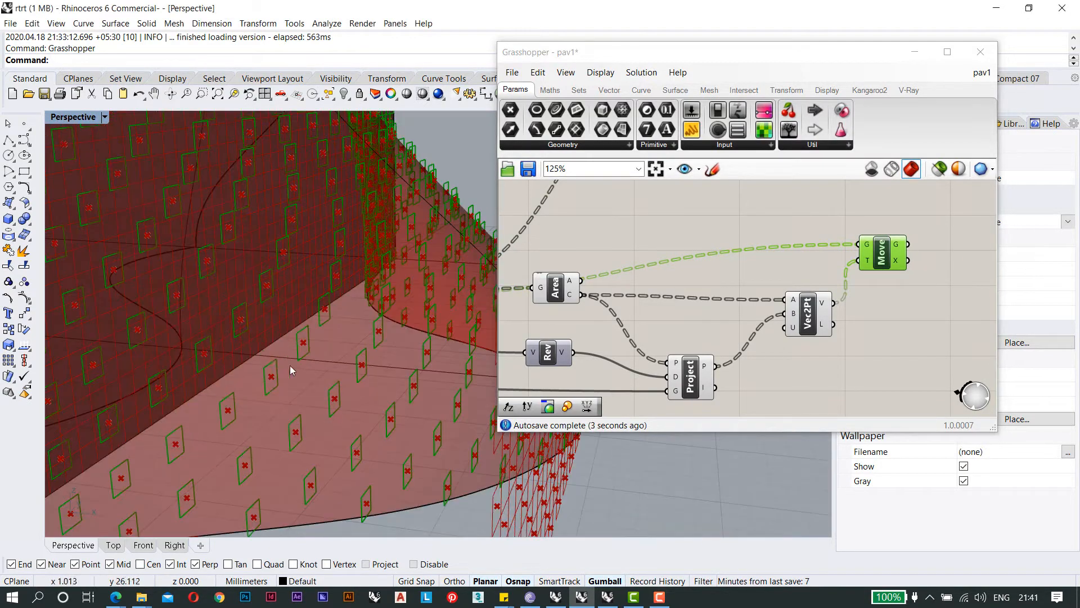
pyautogui.moveTo(325, 374); pyautogui.dragTo(336, 345, button='right')
pyautogui.scroll(-5, 303, 305)
pyautogui.moveTo(302, 306); pyautogui.dragTo(264, 290, button='right')
pyautogui.scroll(5, 257, 281)
pyautogui.scroll(-5, 267, 289)
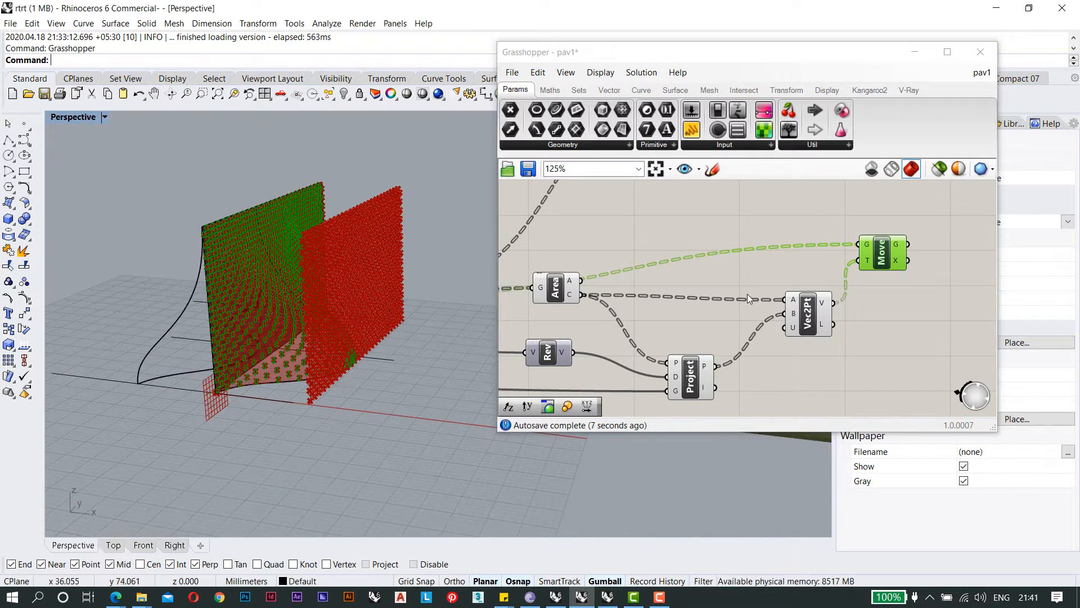
pyautogui.scroll(-2, 747, 293)
pyautogui.click(810, 250)
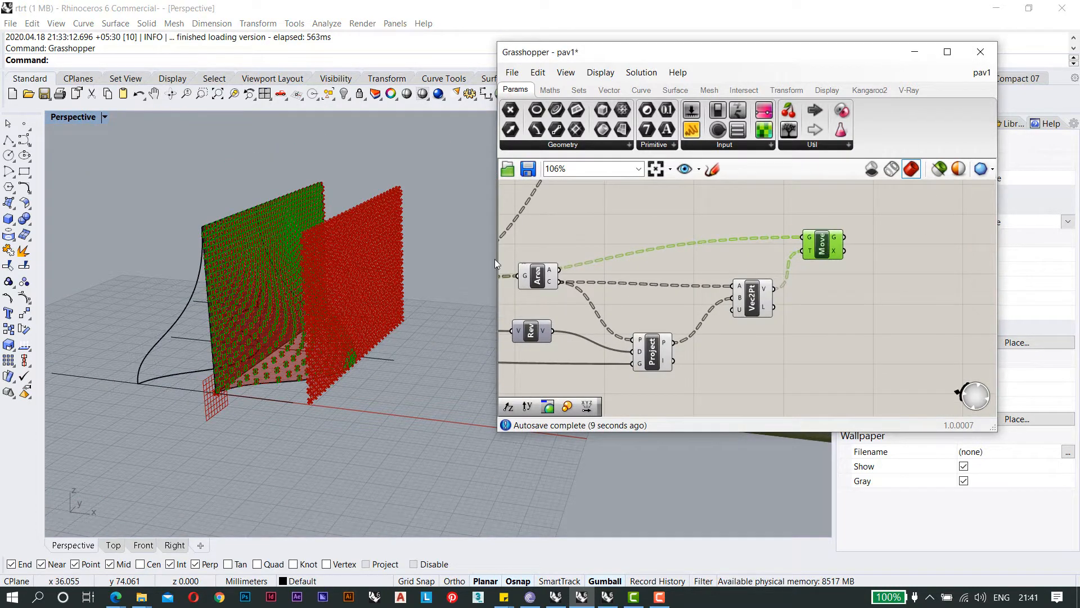
pyautogui.scroll(5, 188, 228)
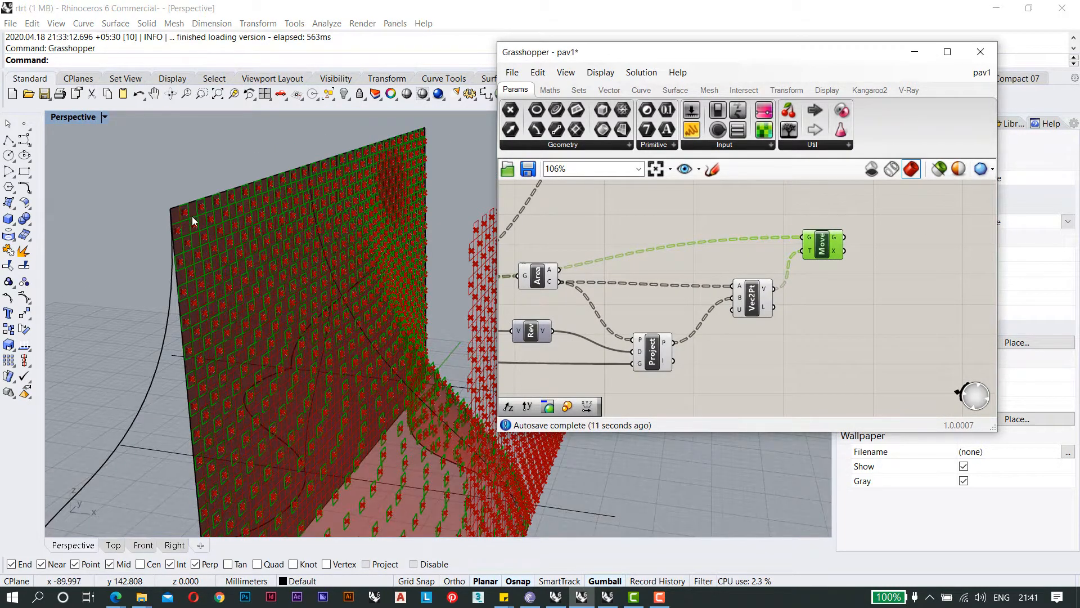
# Examine the stepped blocks in the night-time pavilion reference photo in the enlarged Top viewport.
pyautogui.doubleClick(62, 118)
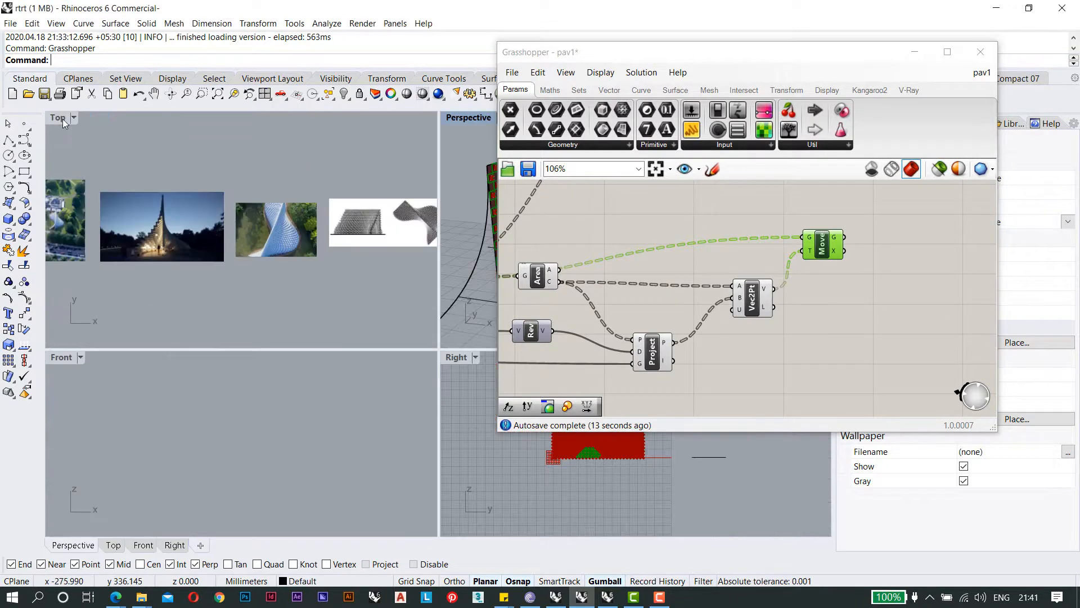
pyautogui.scroll(6, 154, 248)
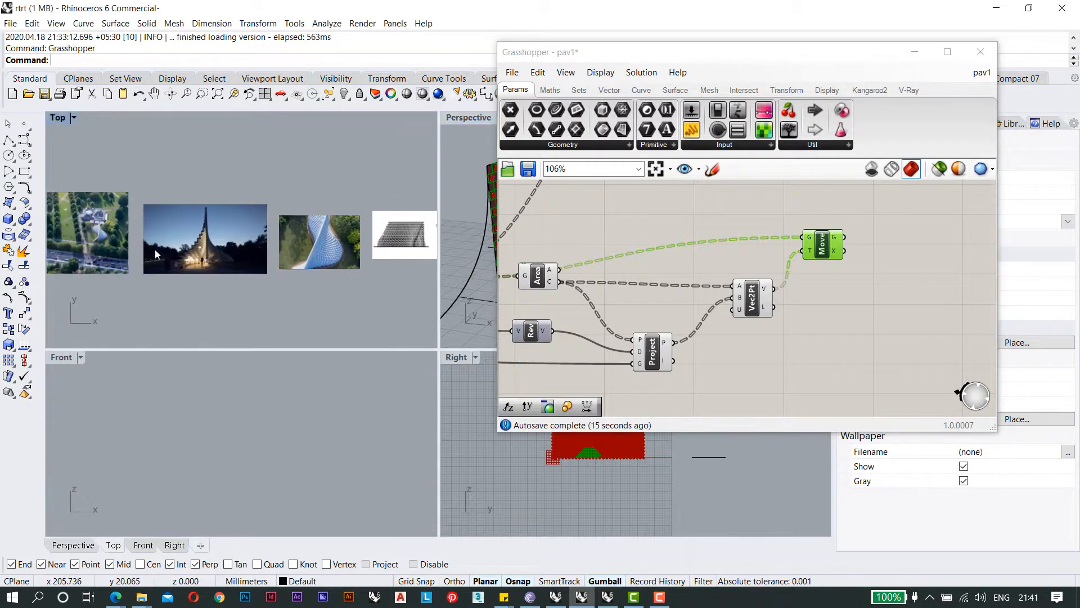
pyautogui.moveTo(264, 243); pyautogui.dragTo(235, 227, button='right')
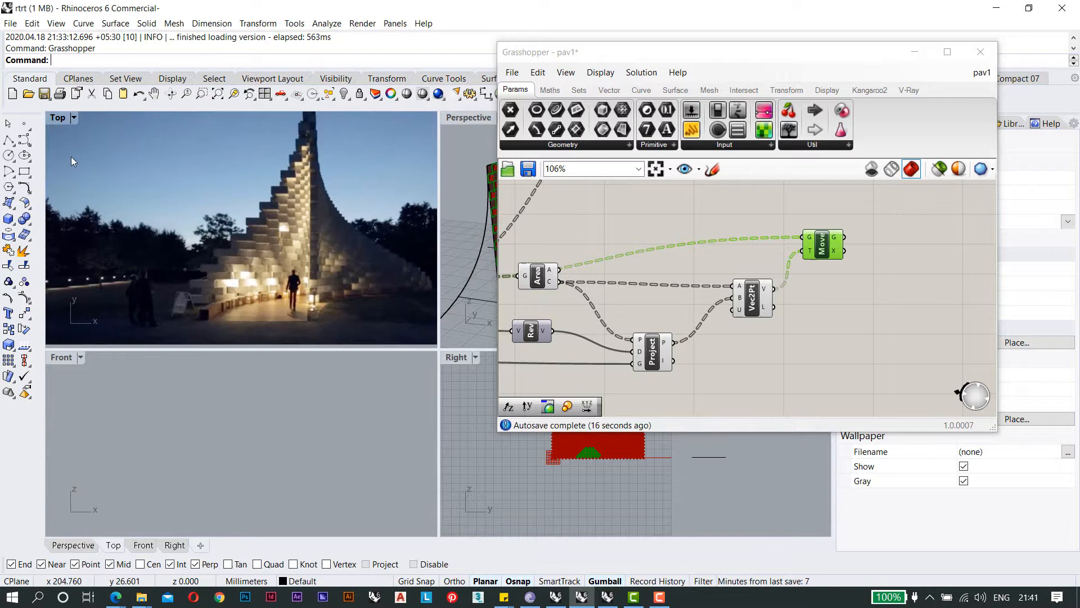
pyautogui.doubleClick(59, 118)
pyautogui.scroll(4, 284, 256)
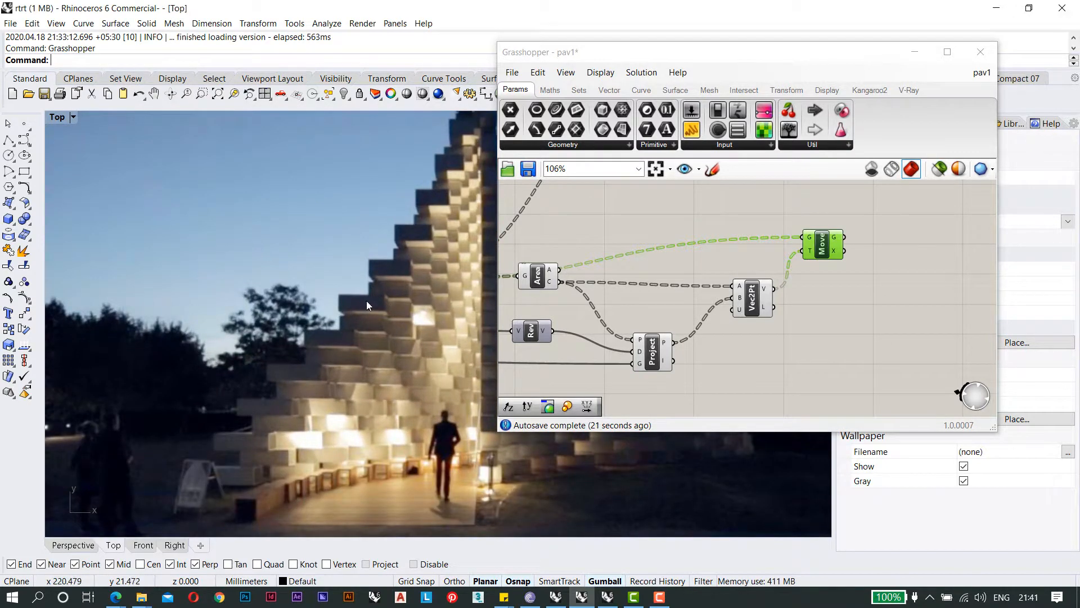
pyautogui.scroll(-3, 367, 300)
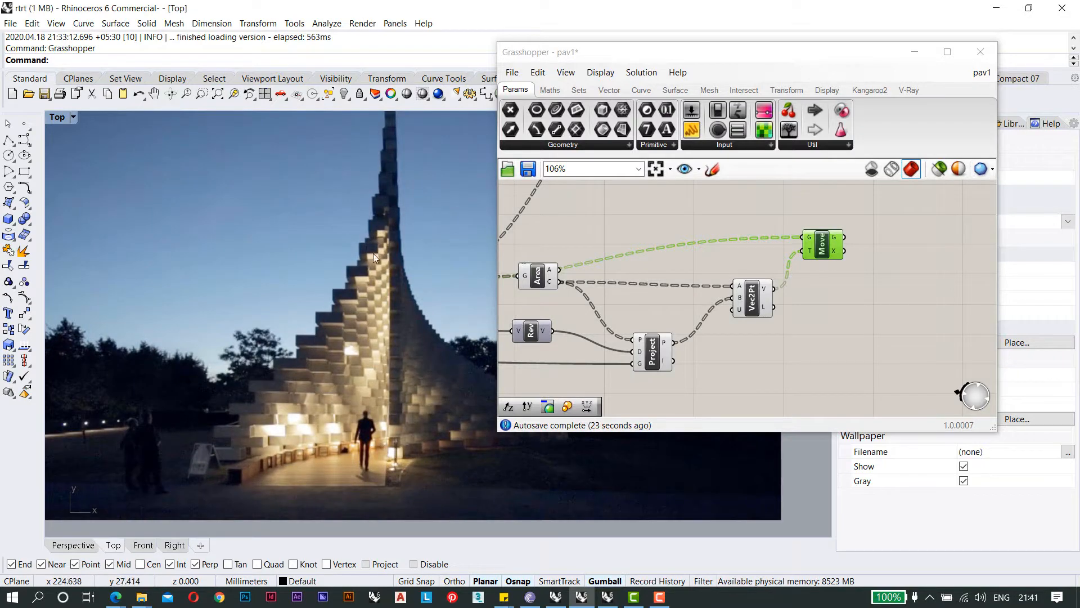
pyautogui.moveTo(409, 264); pyautogui.dragTo(413, 290, button='right')
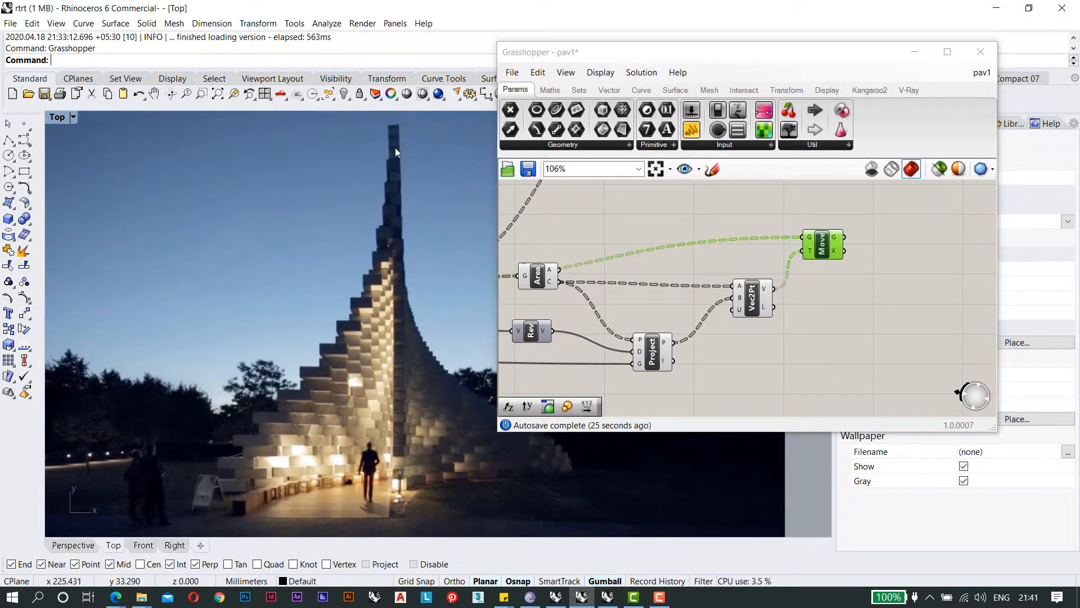
pyautogui.scroll(2, 239, 484)
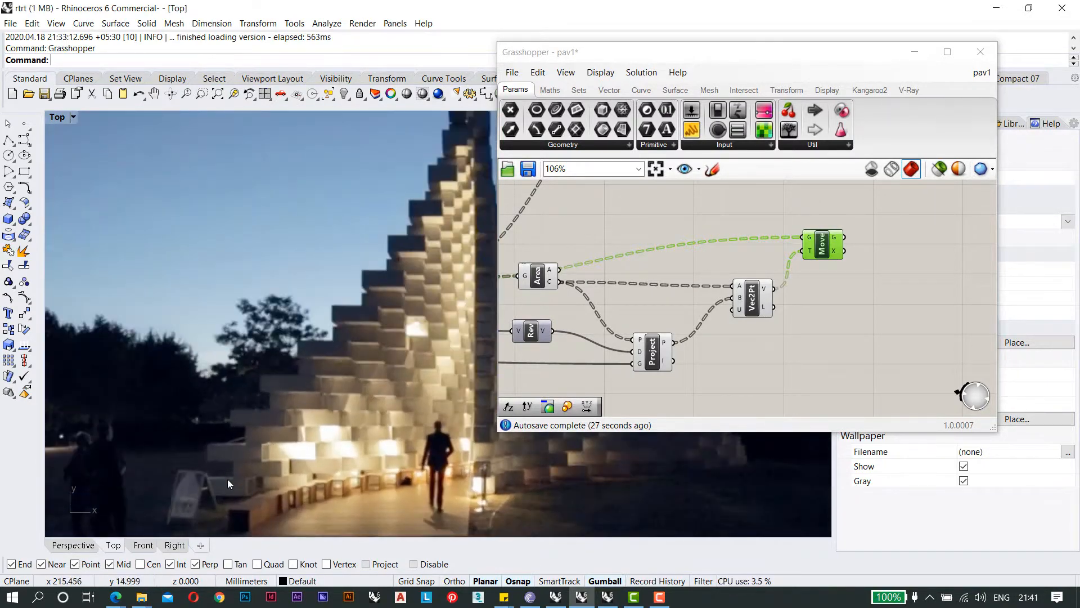
# Return to the enlarged Perspective viewport and inspect the moved cells along the pavilion's surface.
pyautogui.doubleClick(62, 120)
pyautogui.doubleClick(464, 120)
pyautogui.scroll(-5, 249, 279)
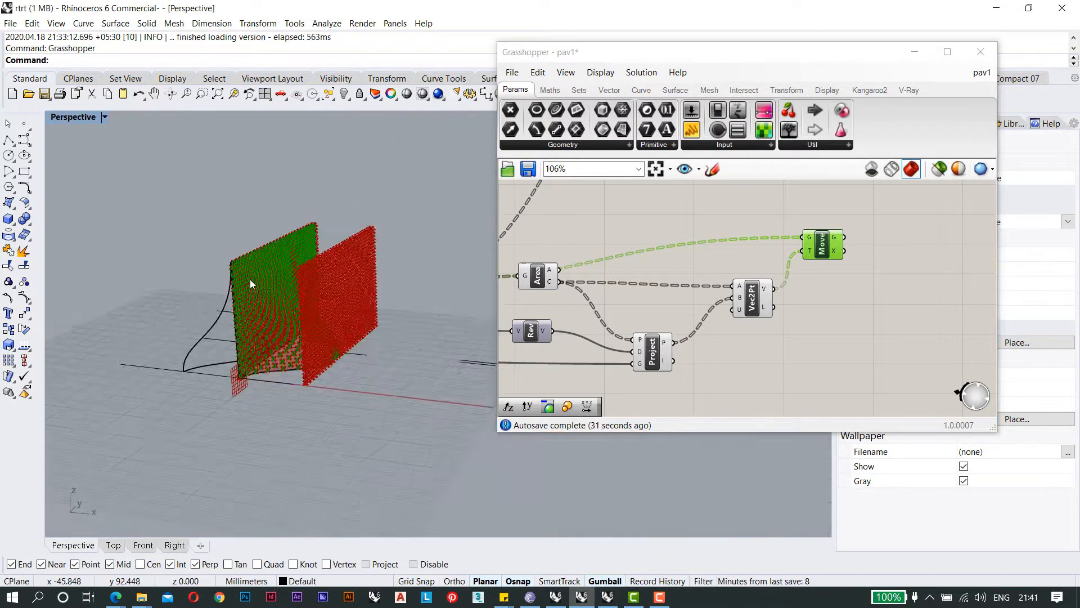
pyautogui.moveTo(250, 279); pyautogui.dragTo(286, 278, button='right')
pyautogui.scroll(8, 279, 272)
pyautogui.scroll(-6, 309, 271)
pyautogui.scroll(3, 141, 260)
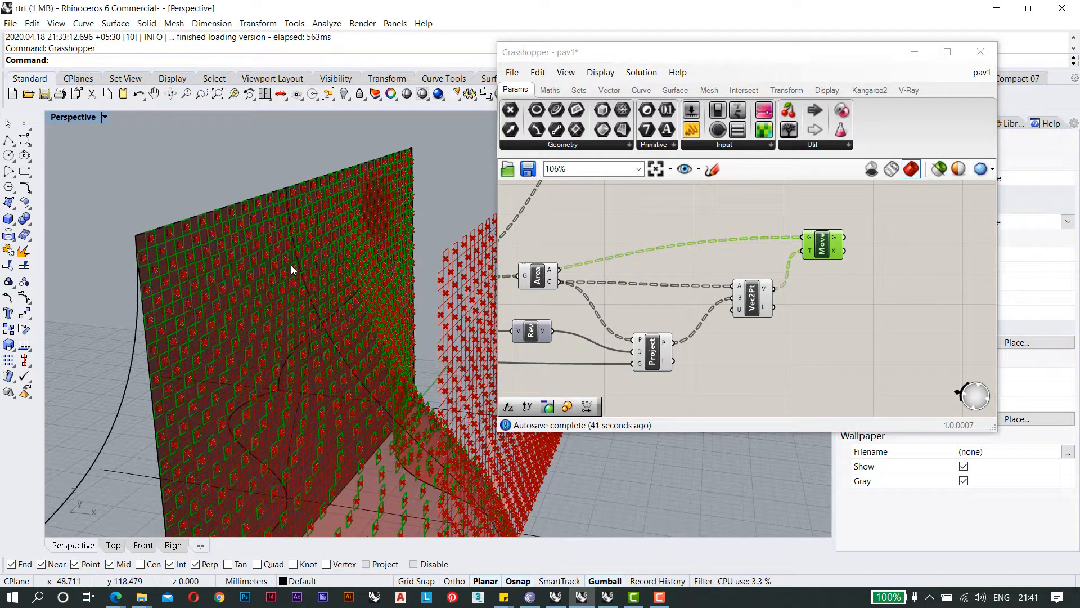
# Review the Surface parameter, the List Item for the box face, and Deconstruct Brep's faces and edges outputs.
pyautogui.scroll(-8, 699, 337)
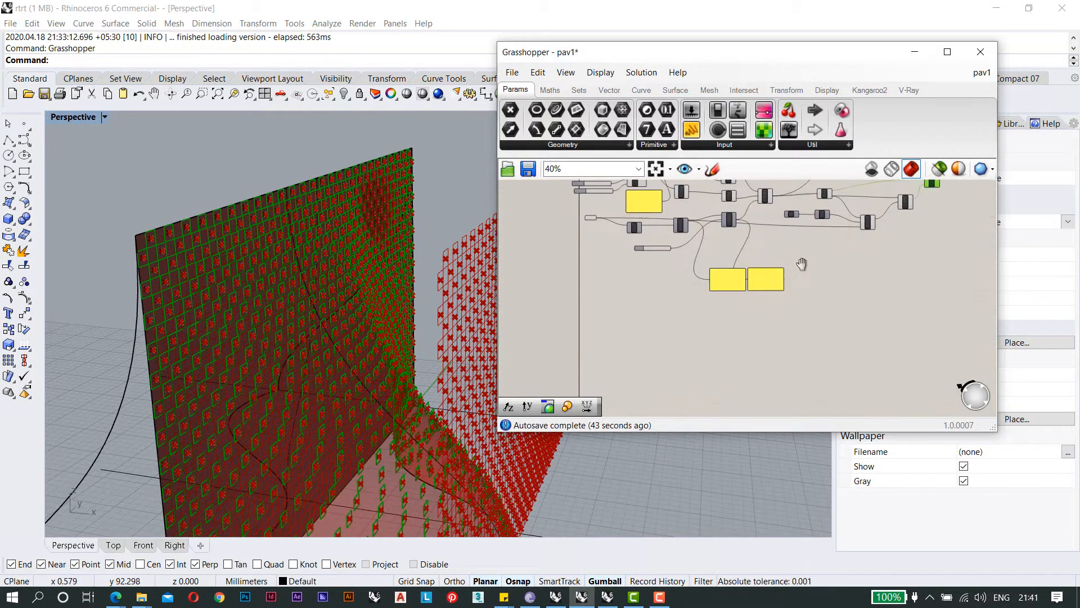
pyautogui.scroll(5, 675, 248)
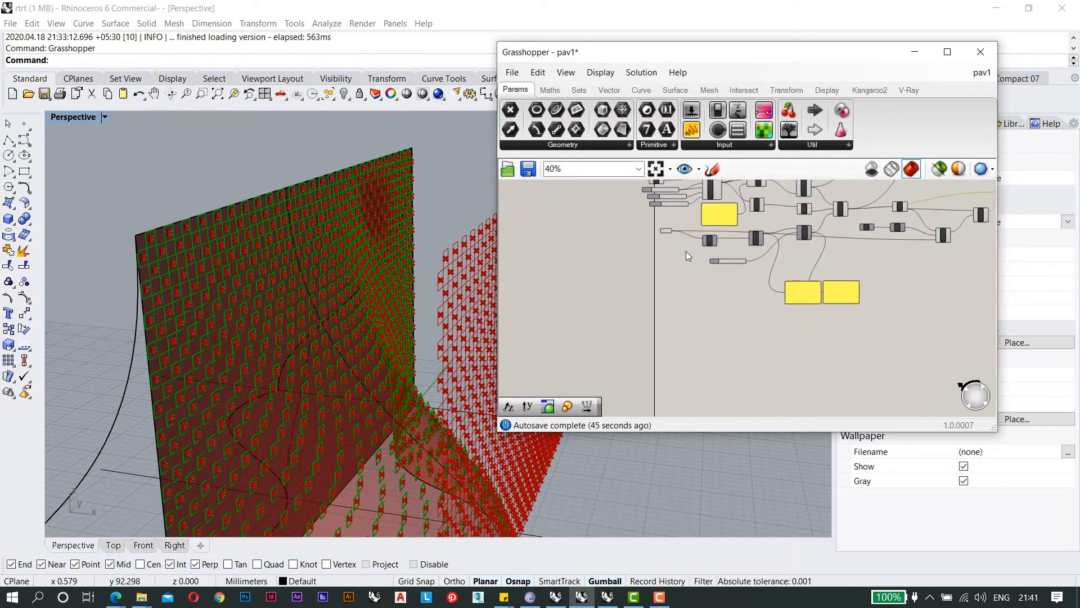
pyautogui.click(652, 246)
pyautogui.scroll(4, 652, 251)
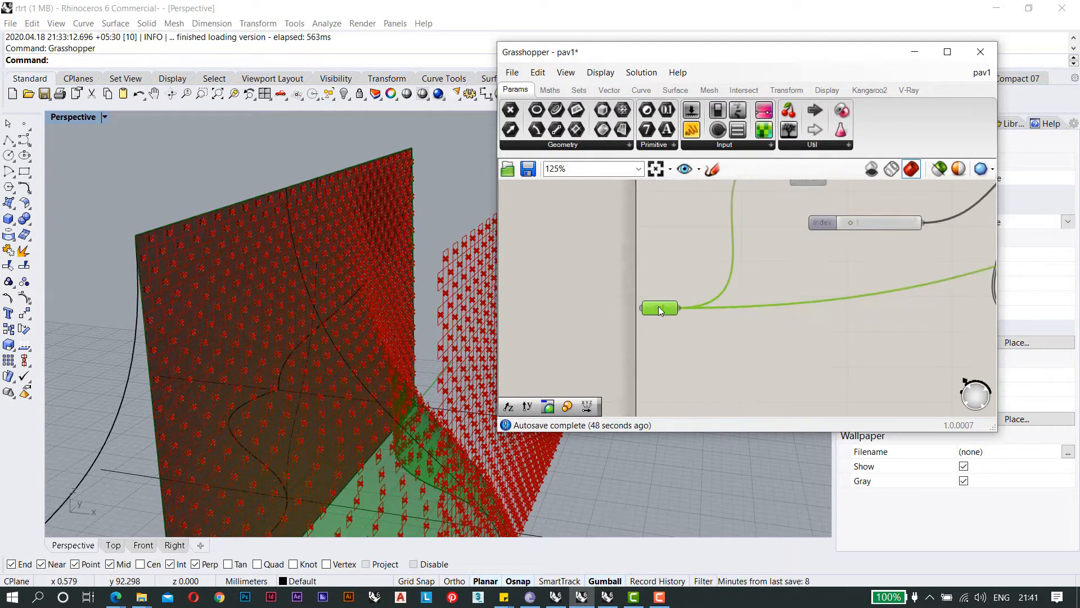
pyautogui.hotkey('alt', 'Tab')
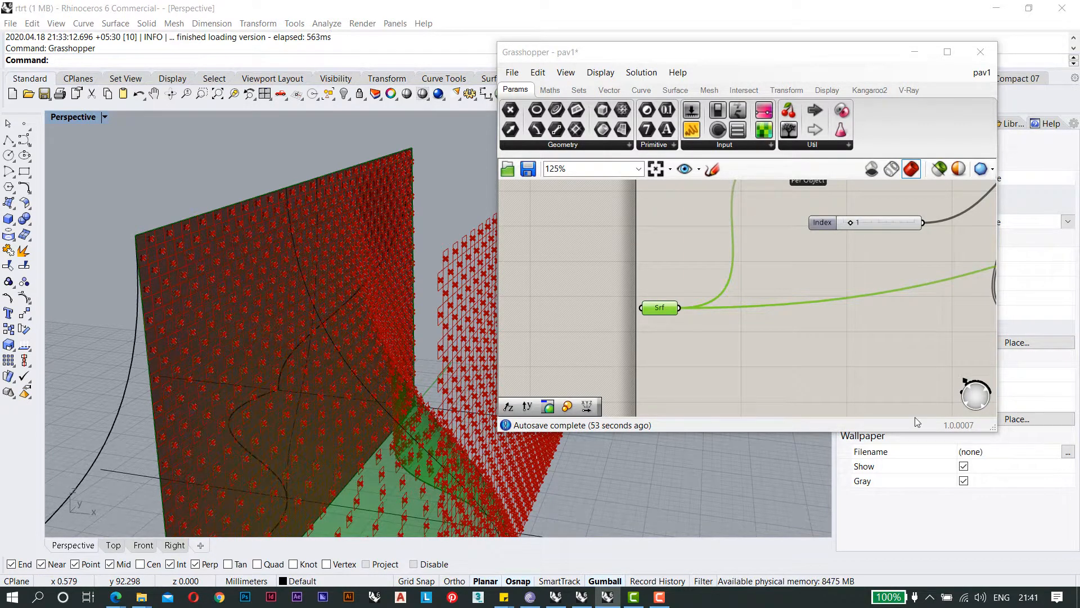
pyautogui.moveTo(770, 363); pyautogui.dragTo(674, 306, button='right')
pyautogui.scroll(-6, 674, 306)
pyautogui.moveTo(722, 265); pyautogui.dragTo(687, 288, button='right')
pyautogui.scroll(4, 699, 255)
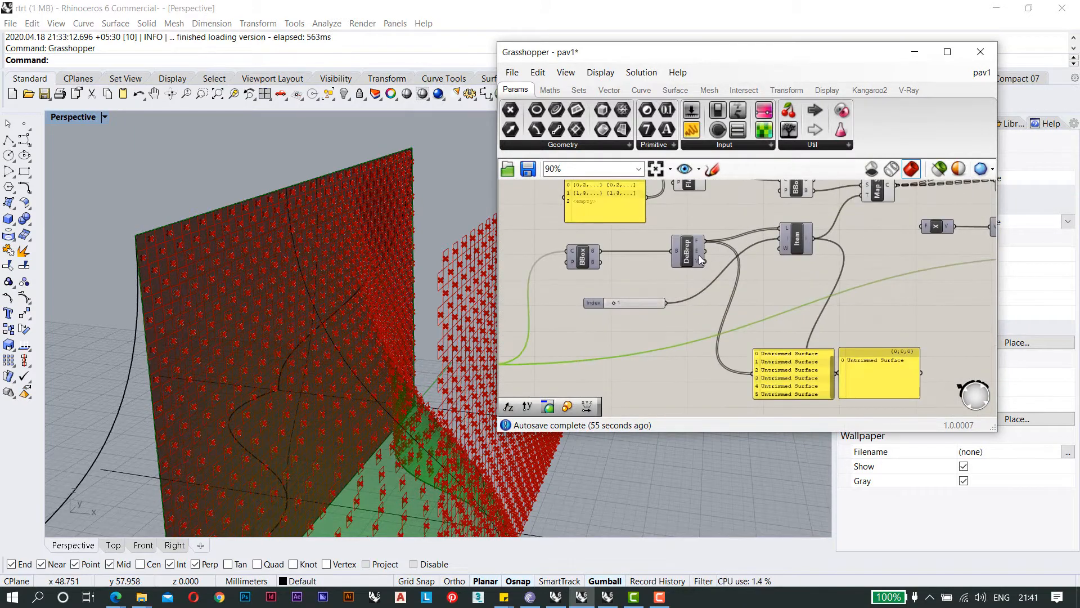
pyautogui.click(800, 243)
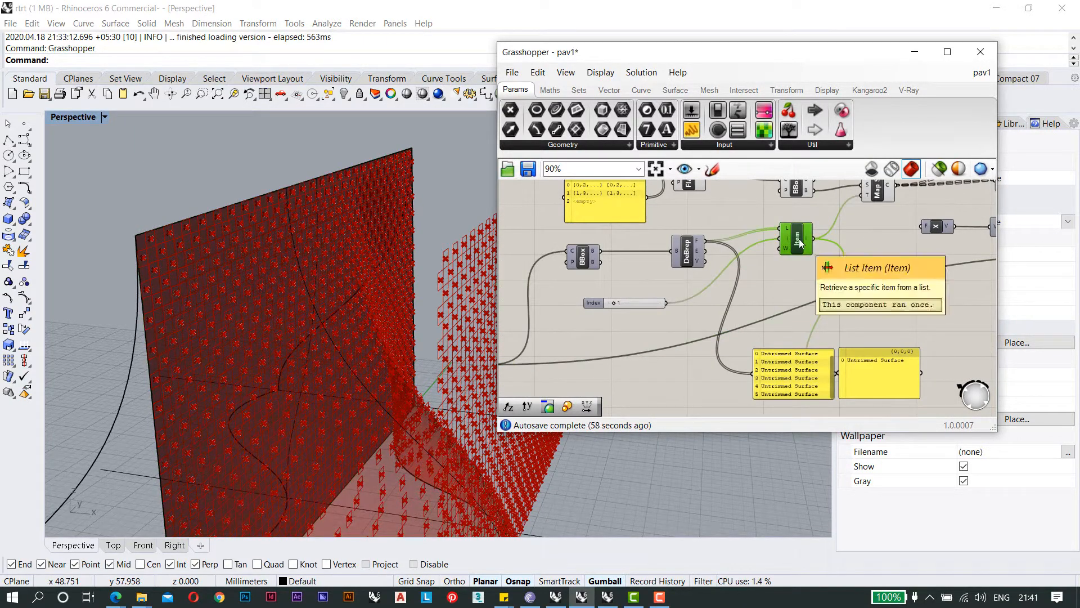
pyautogui.scroll(4, 723, 243)
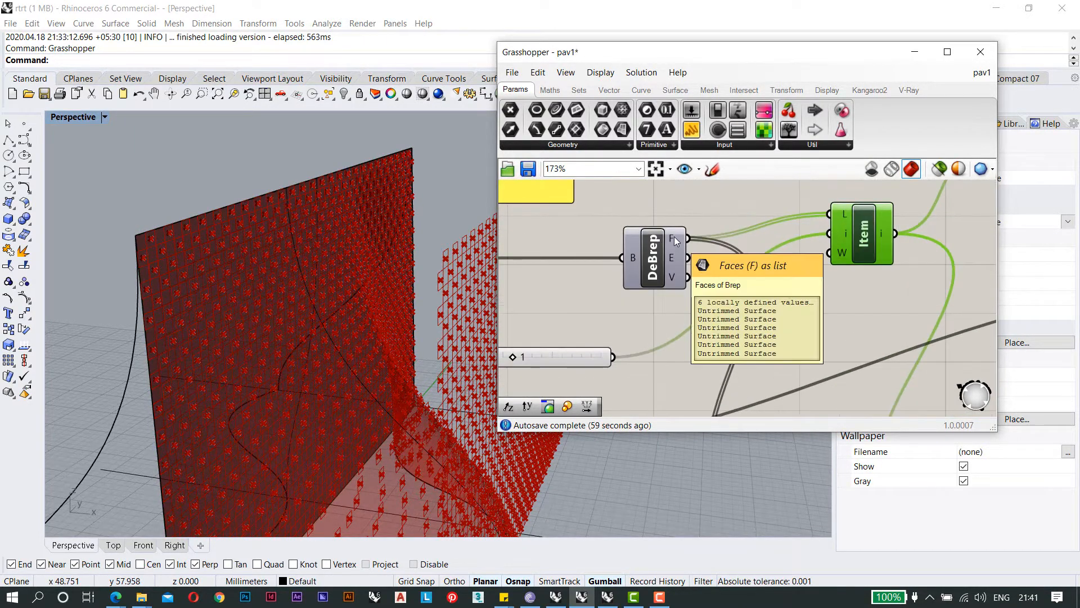
pyautogui.moveTo(670, 258)
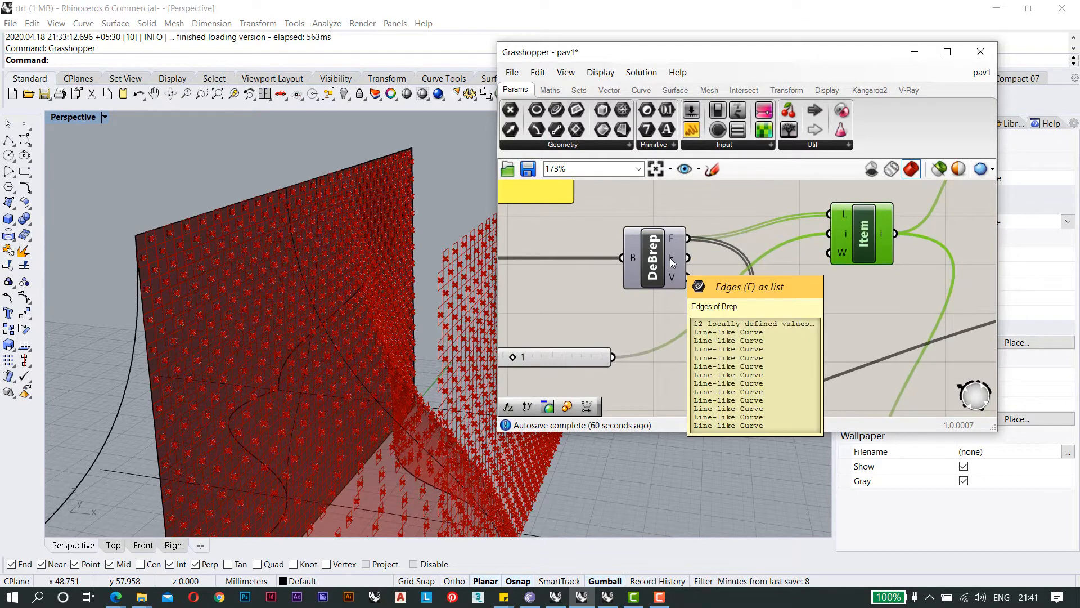
# Add a List Item component below the yellow panels listing the box faces.
pyautogui.scroll(-5, 670, 257)
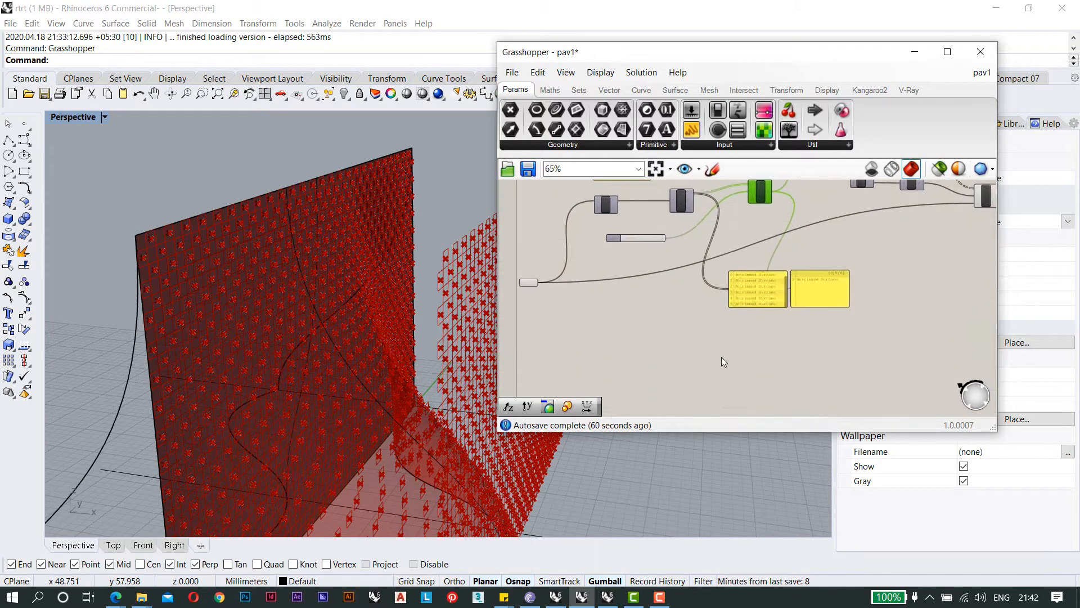
pyautogui.doubleClick(721, 356)
pyautogui.write('list')
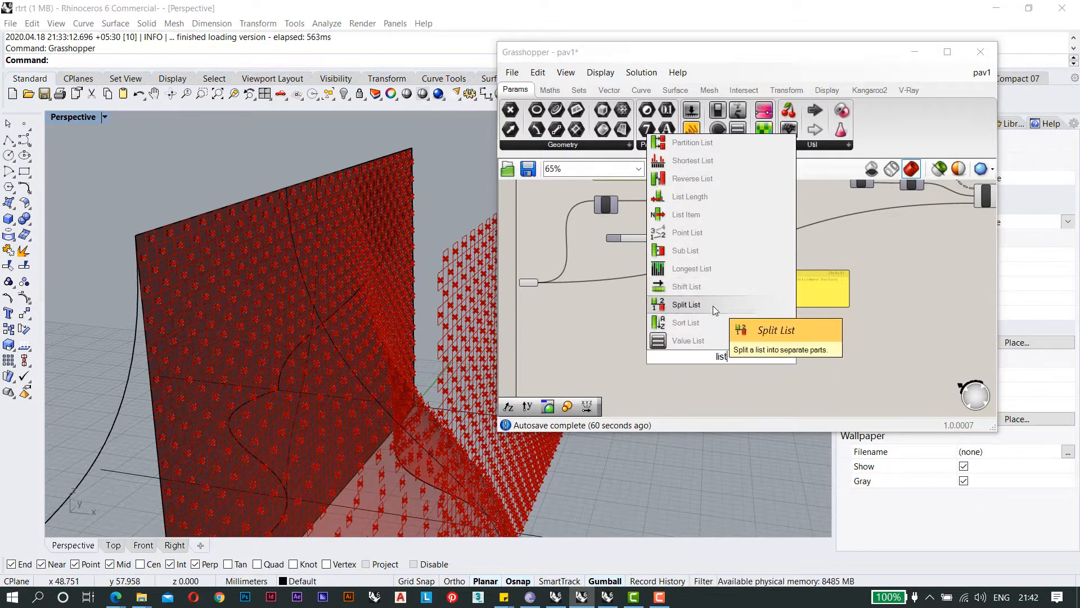
pyautogui.click(704, 207)
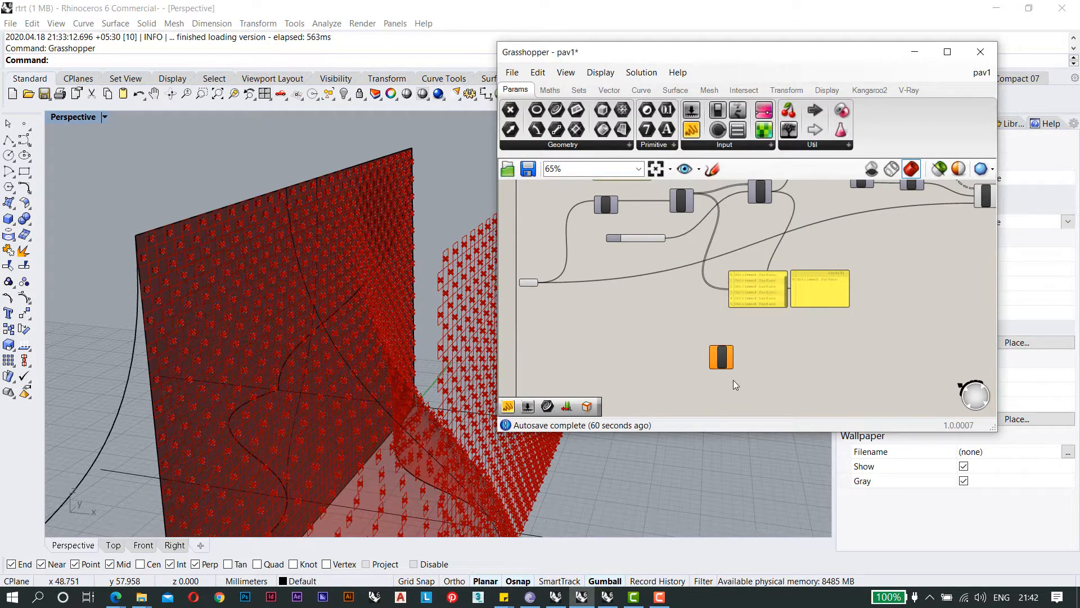
# Connect Deconstruct Brep's edges output to the list input of the new List Item component.
pyautogui.scroll(2, 711, 203)
pyautogui.click(677, 209)
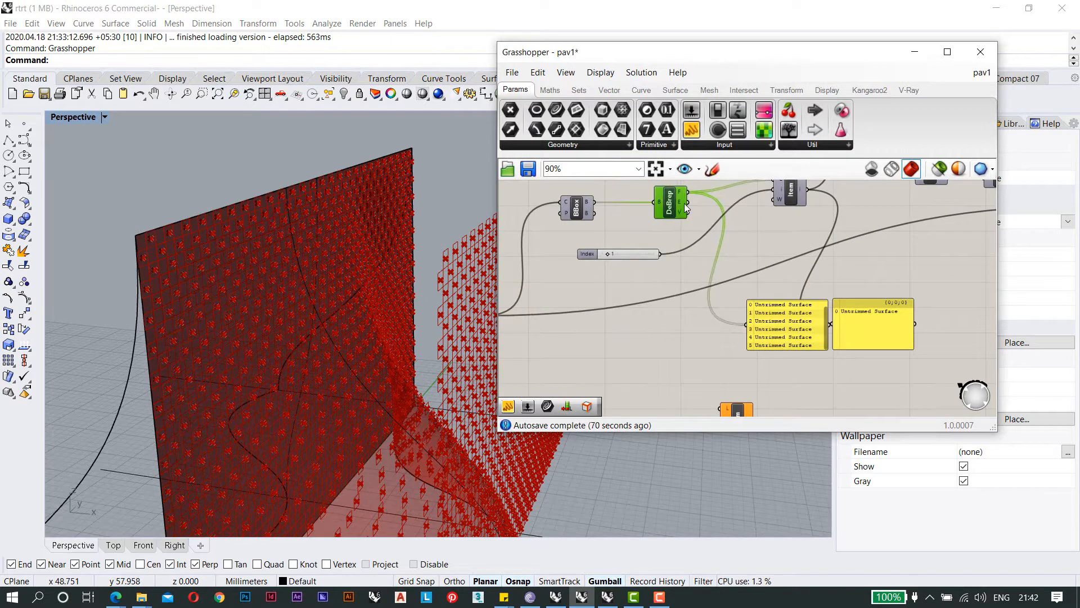
pyautogui.moveTo(697, 350); pyautogui.dragTo(722, 409)
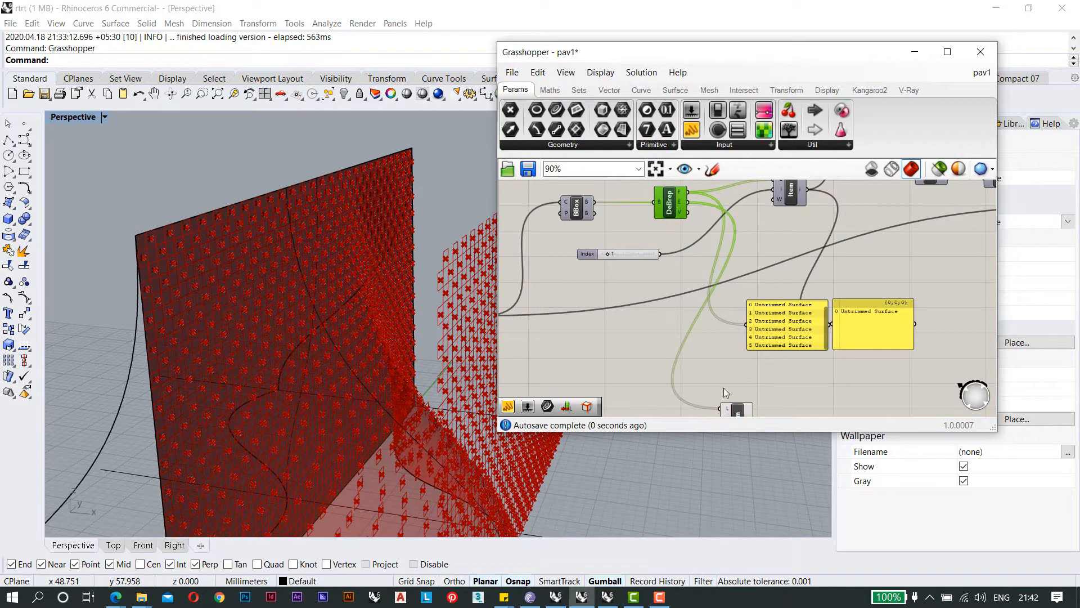
pyautogui.moveTo(707, 411); pyautogui.dragTo(696, 295, button='right')
pyautogui.scroll(2, 695, 298)
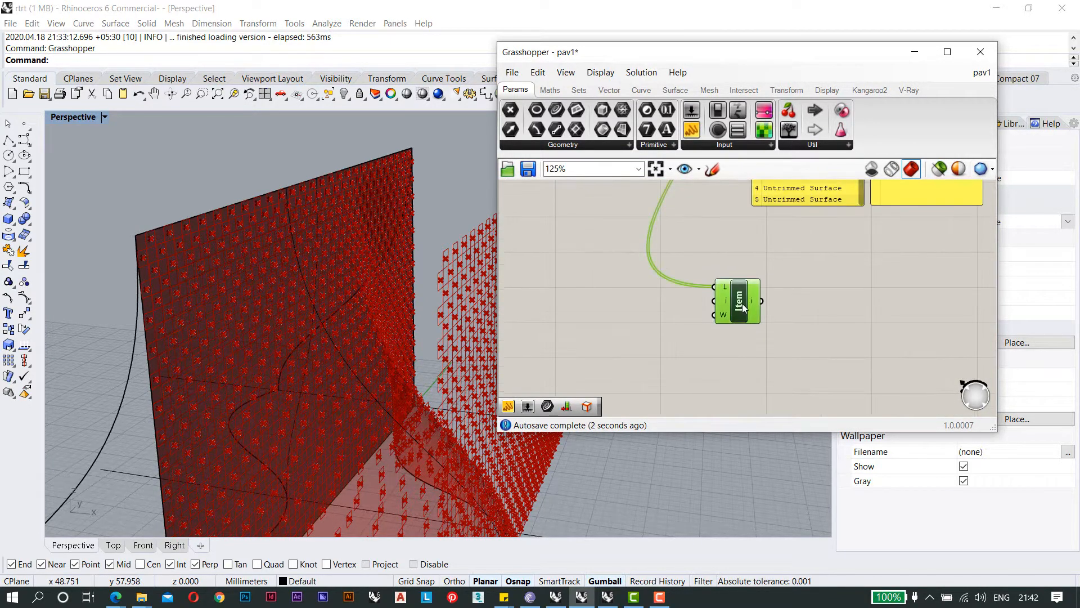
pyautogui.scroll(-2, 743, 307)
pyautogui.scroll(-5, 353, 284)
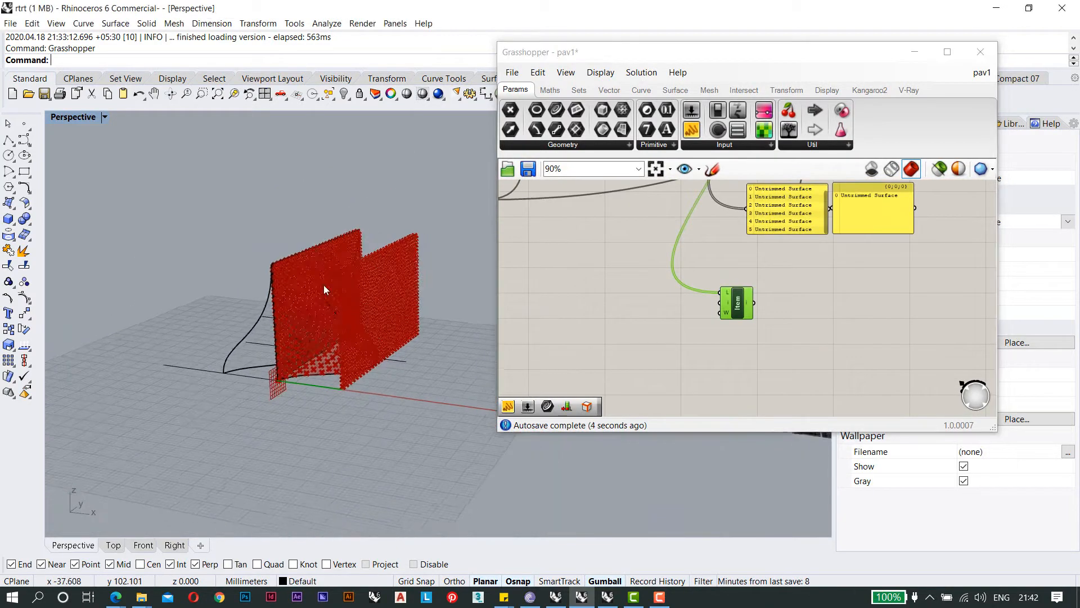
pyautogui.scroll(8, 298, 385)
pyautogui.scroll(-5, 298, 385)
pyautogui.moveTo(314, 327); pyautogui.dragTo(358, 316, button='right')
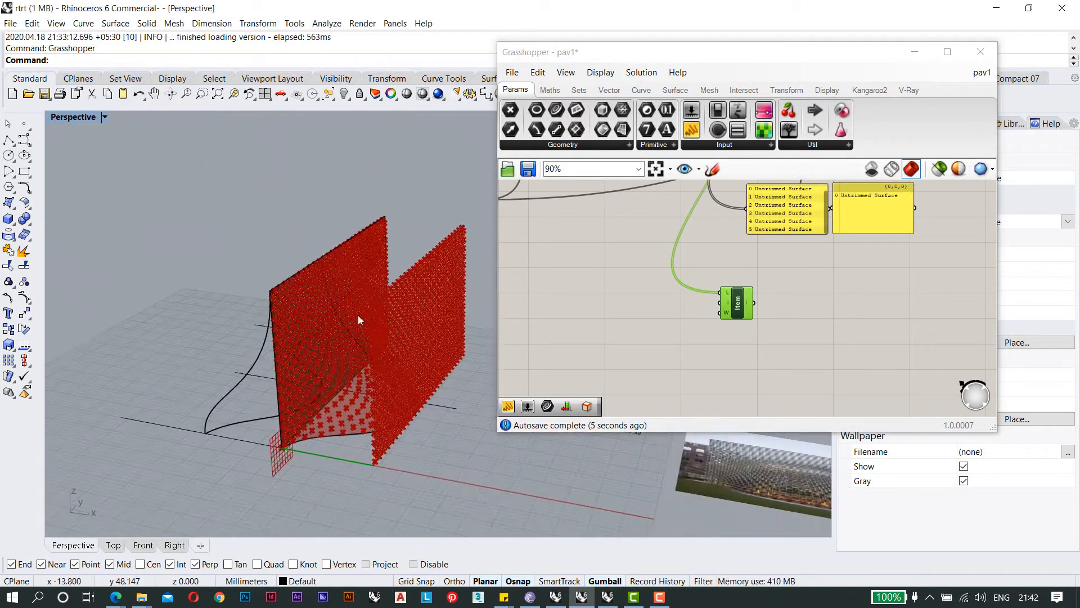
# Add an empty Panel beside the new List Item component.
pyautogui.scroll(-3, 742, 292)
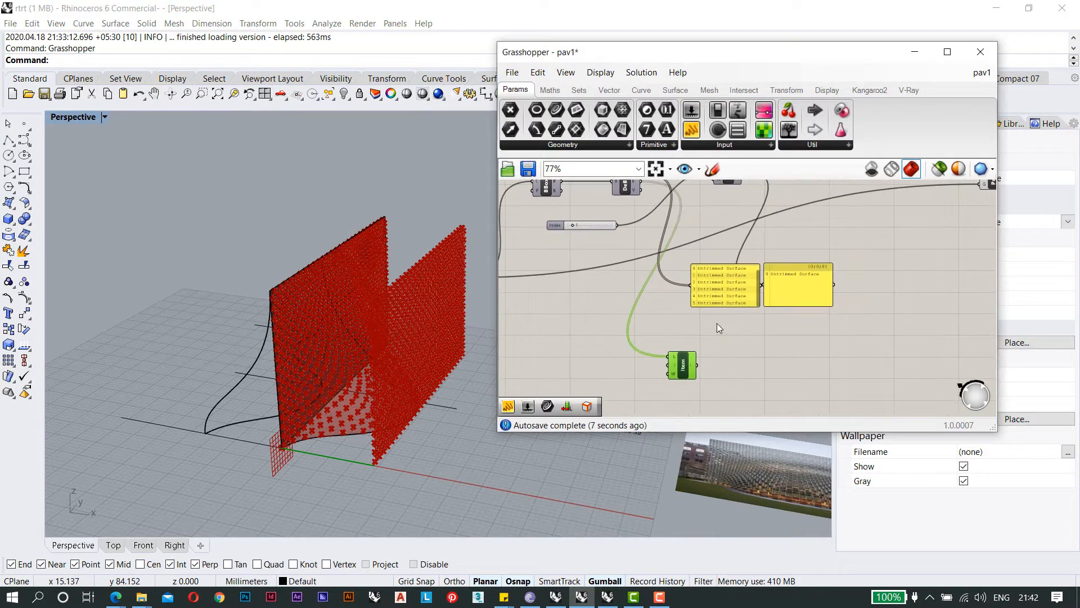
pyautogui.scroll(2, 700, 333)
pyautogui.click(691, 130)
pyautogui.click(735, 364)
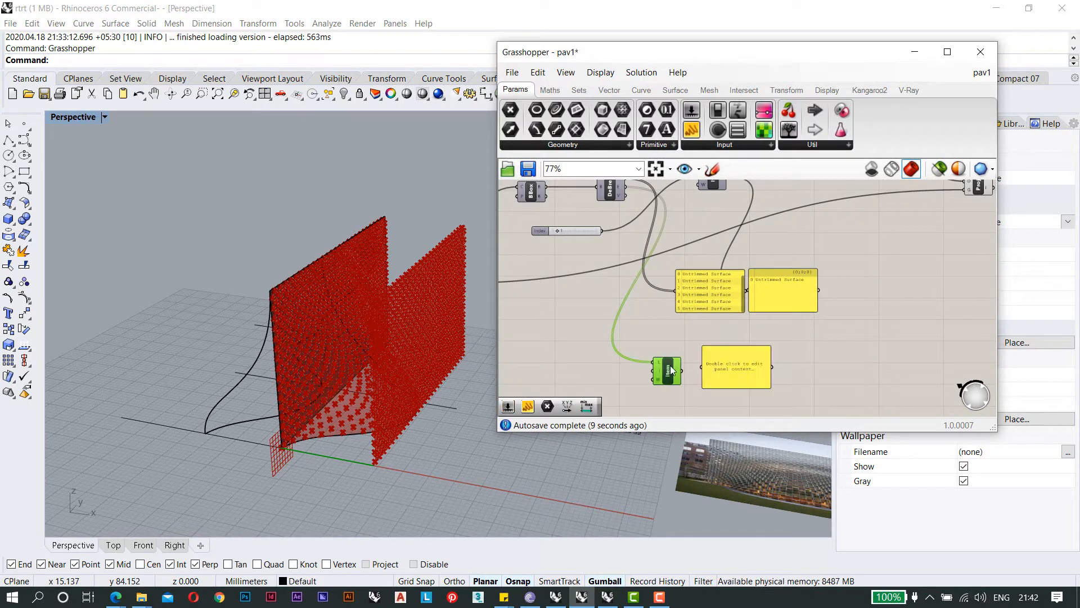
# Connect the new List Item's output to the empty panel beside it.
pyautogui.scroll(3, 669, 369)
pyautogui.moveTo(725, 366); pyautogui.dragTo(726, 367)
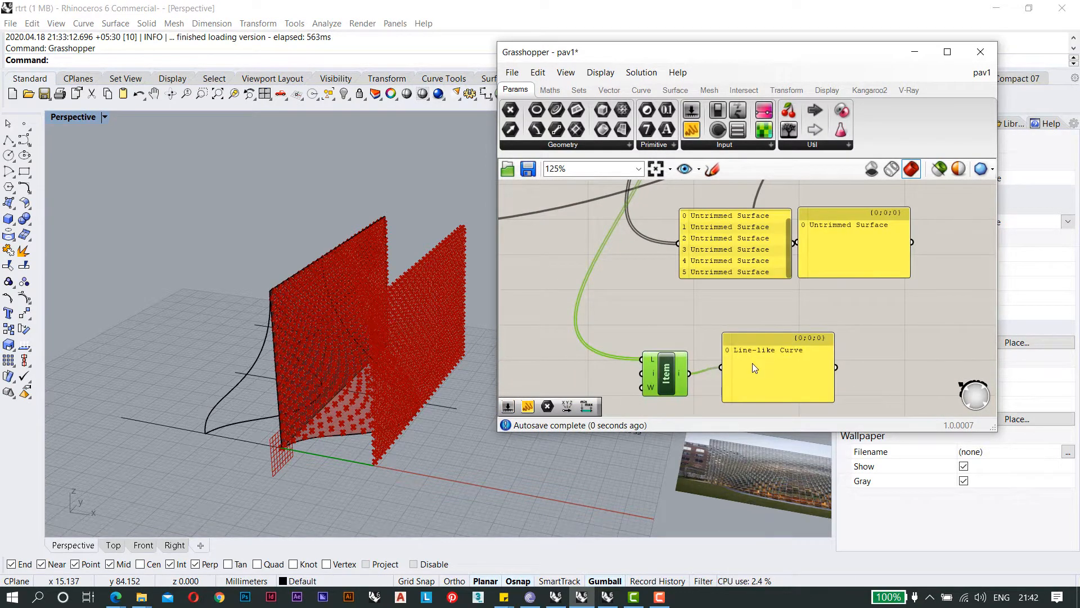
pyautogui.click(751, 362)
pyautogui.scroll(1, 753, 363)
pyautogui.scroll(1, 753, 363)
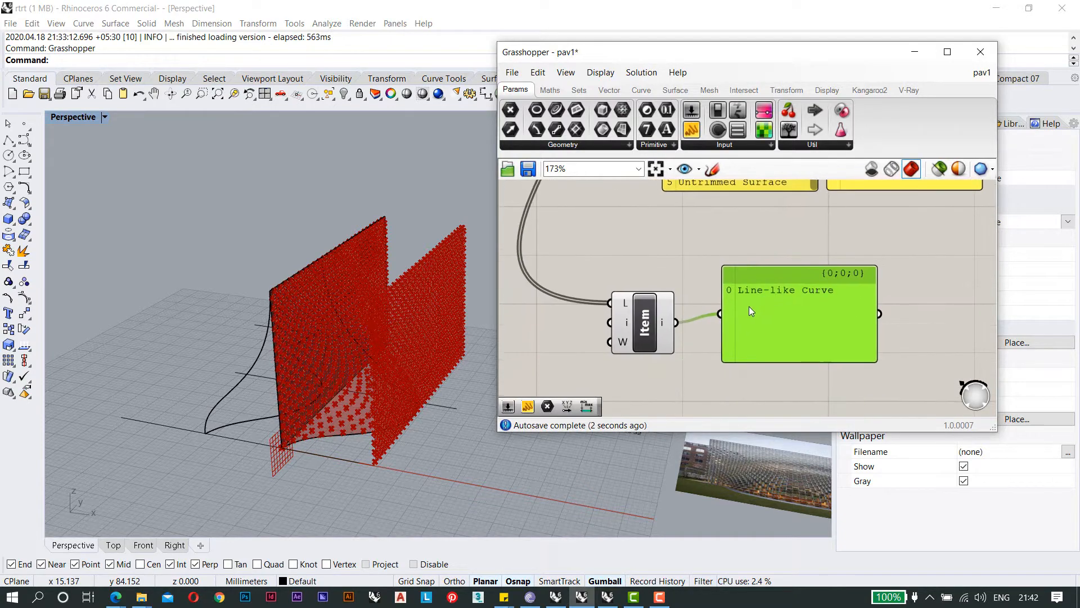
# Select the edge List Item and look for its highlighted edge on the pavilion model.
pyautogui.click(658, 316)
pyautogui.scroll(5, 340, 439)
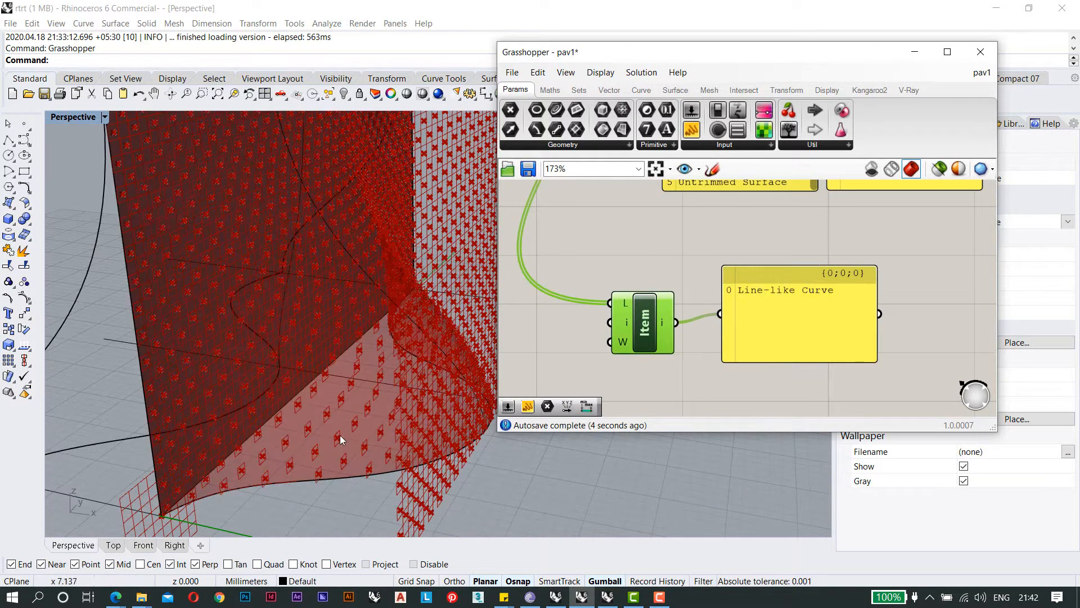
pyautogui.scroll(3, 339, 441)
pyautogui.scroll(-10, 209, 434)
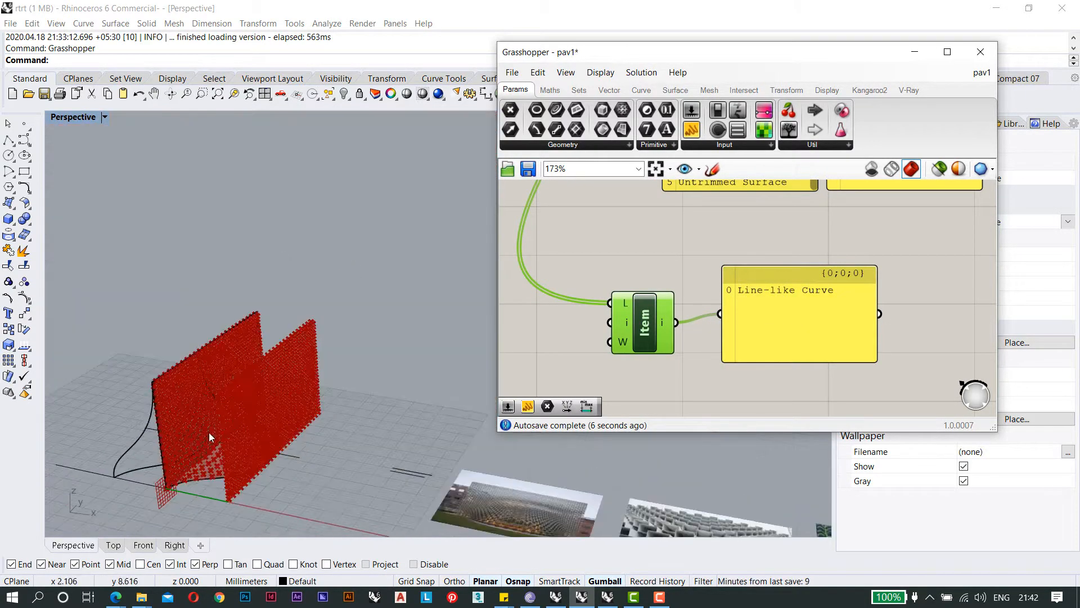
pyautogui.moveTo(208, 432); pyautogui.dragTo(586, 346, button='right')
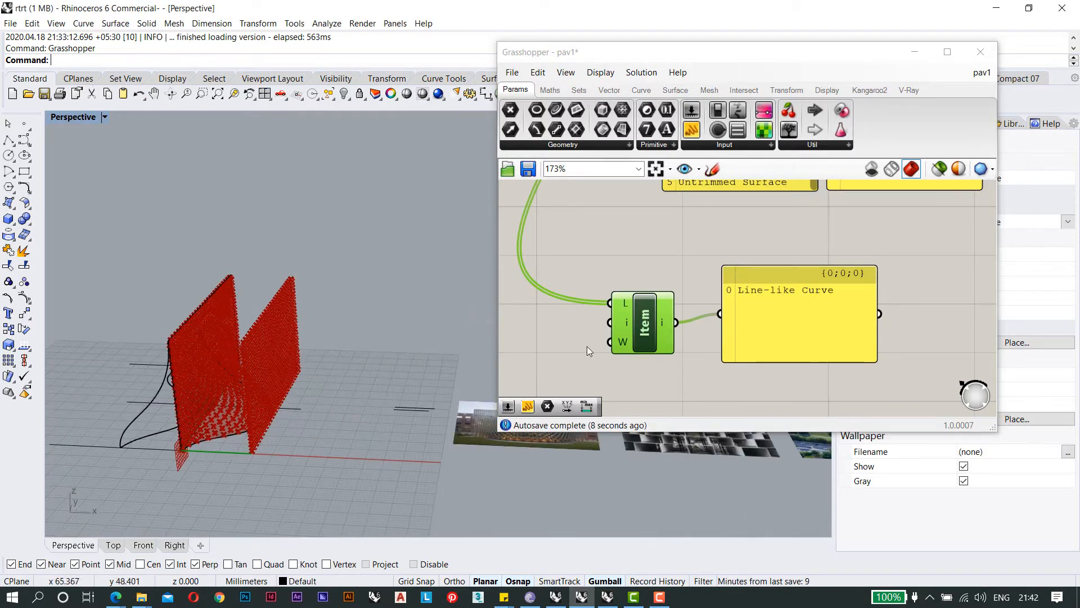
# Hide the preview of the Union Box Bounding Box component that feeds Map to Surface.
pyautogui.scroll(-5, 687, 276)
pyautogui.moveTo(661, 230); pyautogui.dragTo(698, 391, button='right')
pyautogui.scroll(3, 739, 275)
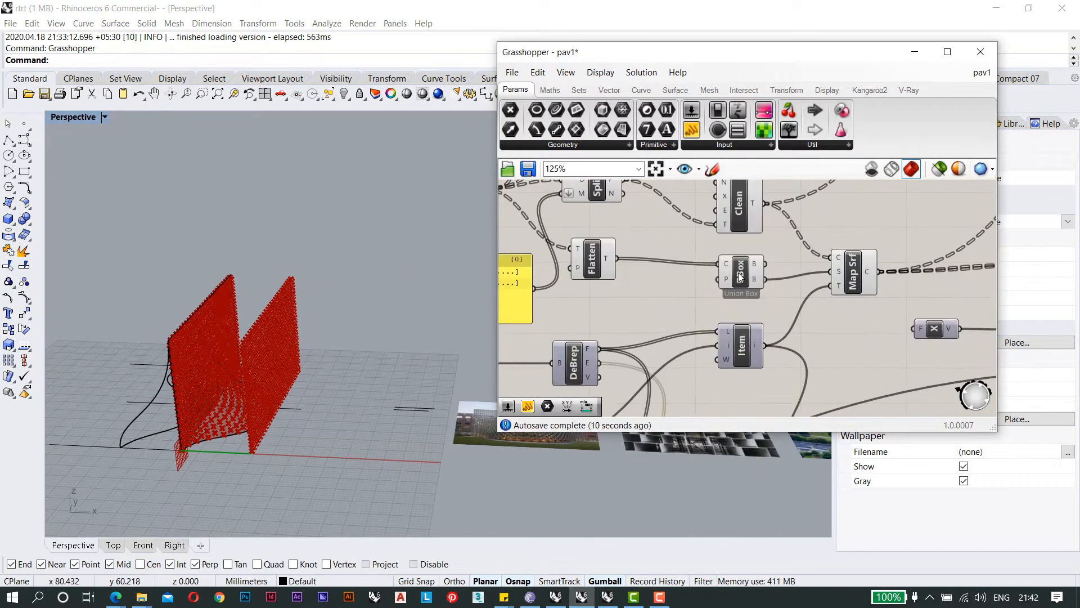
pyautogui.click(740, 276)
pyautogui.rightClick(741, 275)
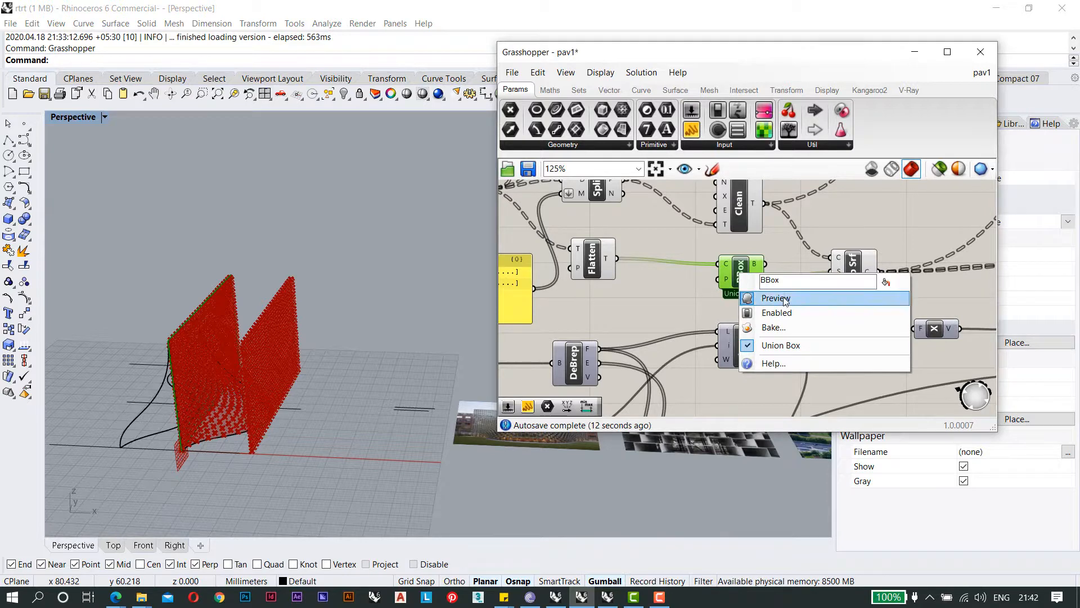
pyautogui.click(774, 297)
# Hide the previews of the Clean Tree and Map to Surface components.
pyautogui.click(740, 205)
pyautogui.rightClick(738, 205)
pyautogui.click(775, 228)
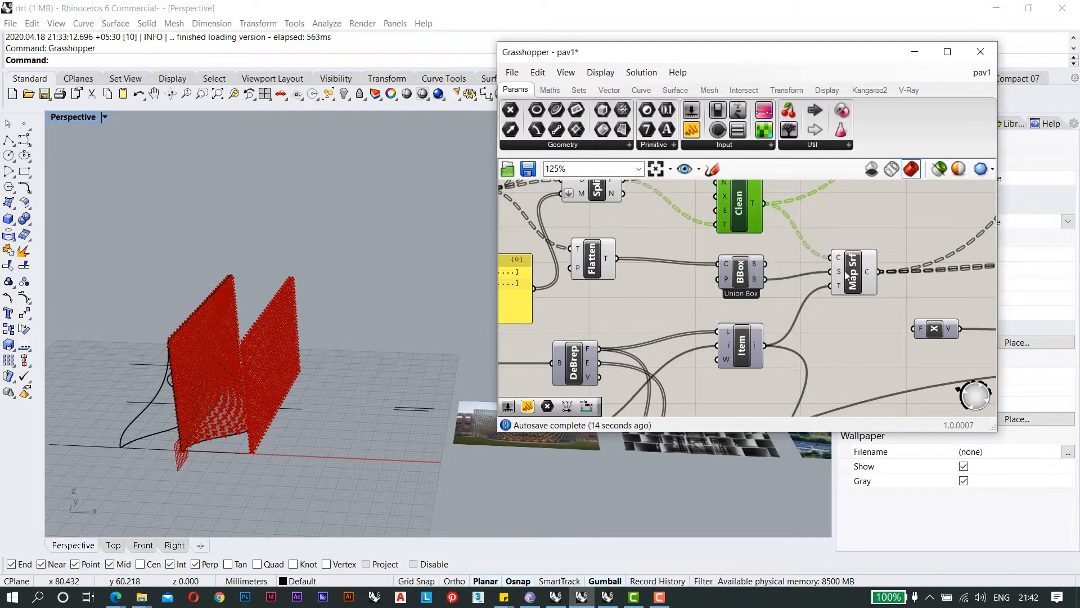
pyautogui.click(853, 276)
pyautogui.rightClick(852, 276)
pyautogui.click(873, 296)
# Hide the preview of the Surface parameter that feeds the second Bounding Box.
pyautogui.scroll(-5, 664, 352)
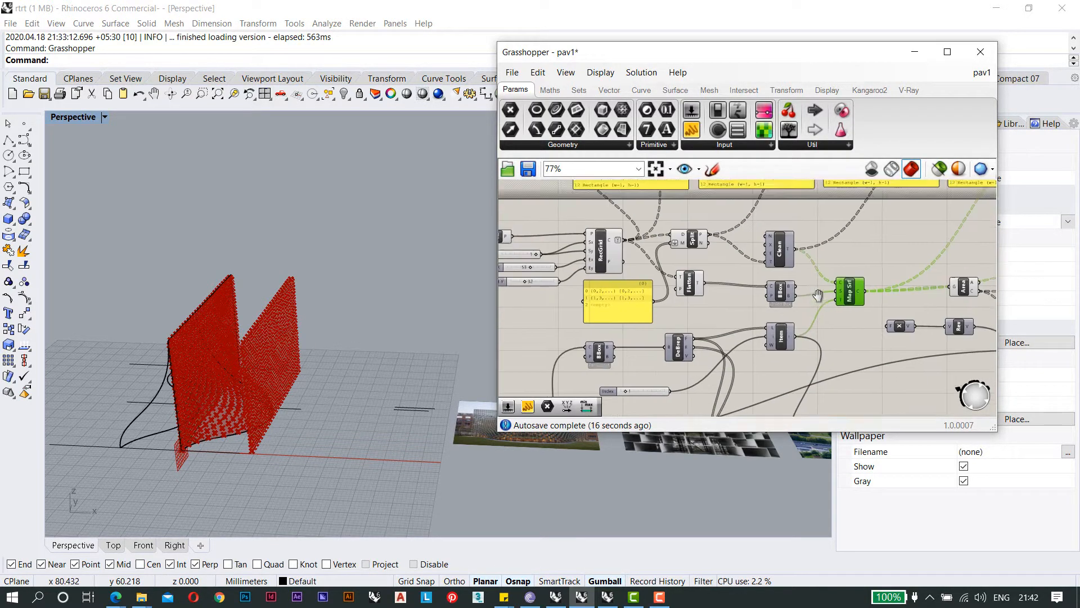
pyautogui.scroll(4, 664, 352)
pyautogui.click(677, 385)
pyautogui.rightClick(677, 386)
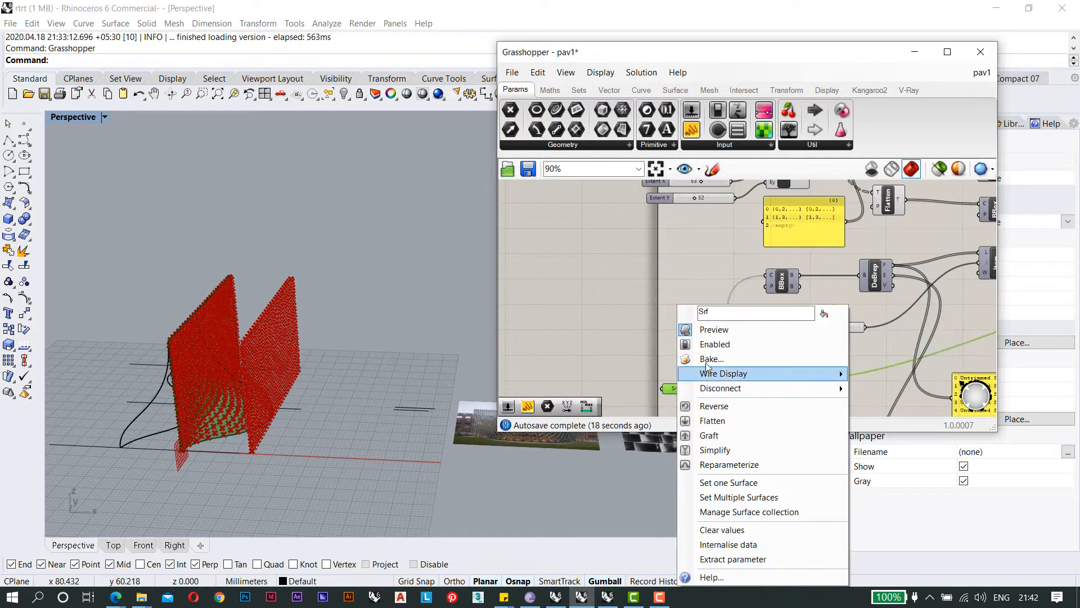
pyautogui.click(713, 329)
pyautogui.scroll(4, 270, 352)
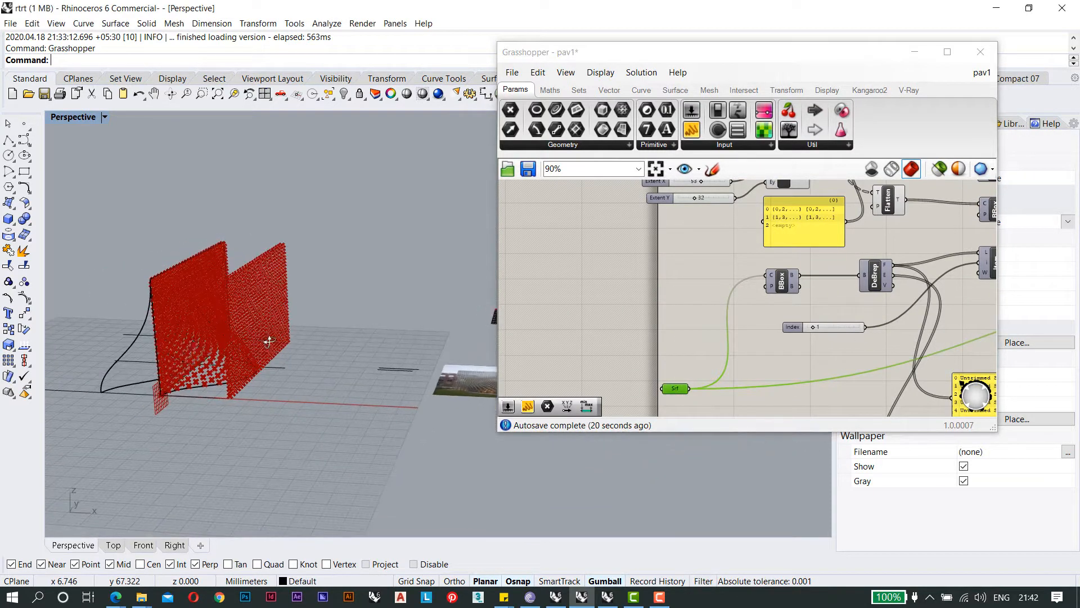
pyautogui.scroll(-3, 700, 278)
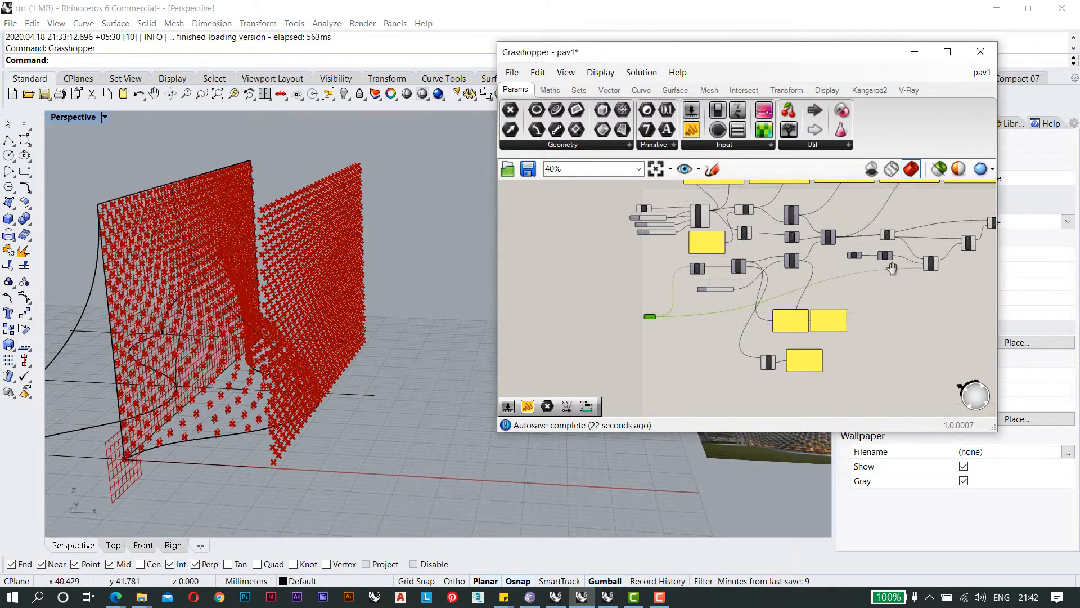
# Hide the previews of the Move and Vector 2Pt components.
pyautogui.scroll(4, 822, 232)
pyautogui.click(844, 214)
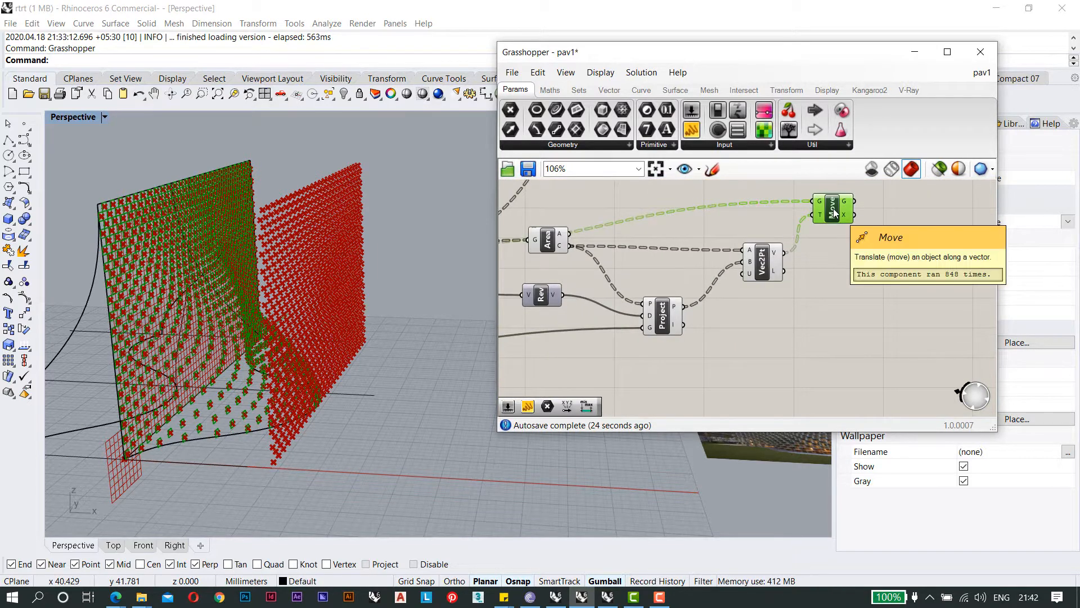
pyautogui.rightClick(844, 214)
pyautogui.click(869, 234)
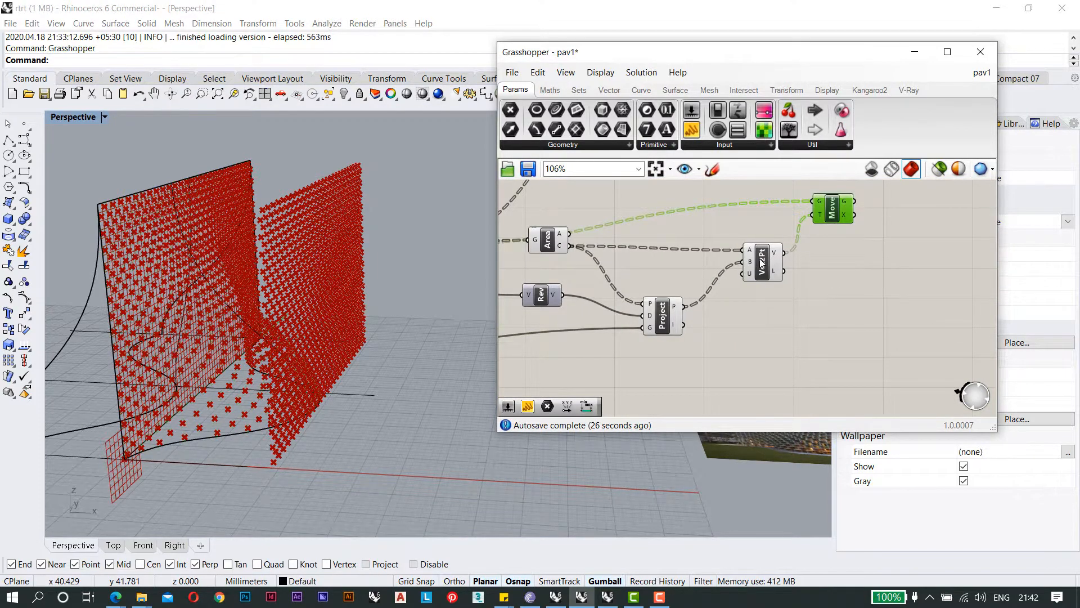
pyautogui.click(763, 263)
pyautogui.rightClick(765, 261)
pyautogui.click(822, 286)
pyautogui.scroll(-3, 846, 269)
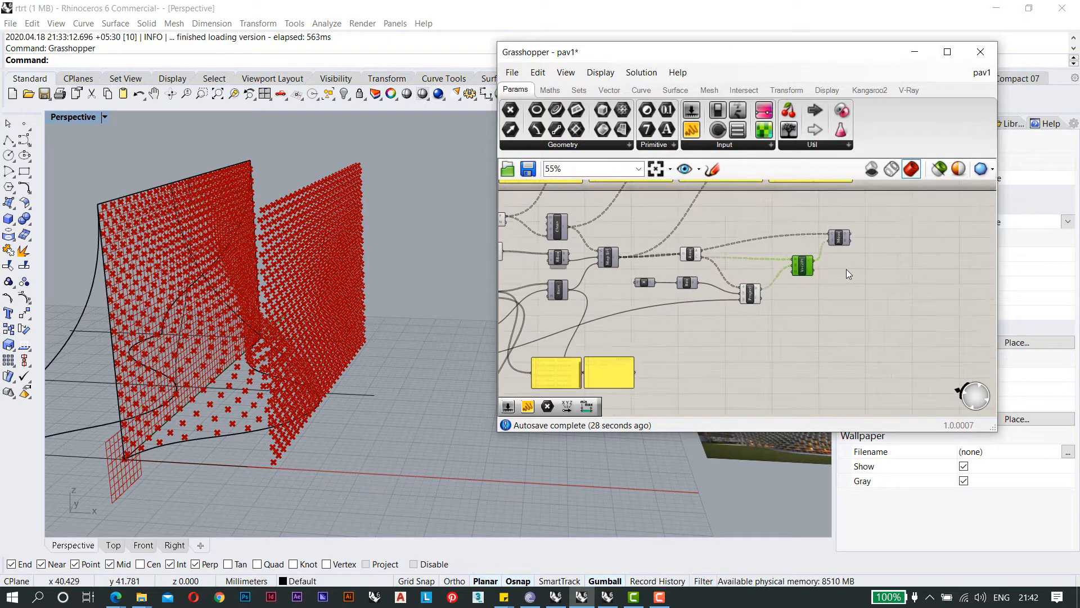
# Hide the preview of the Project component.
pyautogui.scroll(4, 751, 291)
pyautogui.click(748, 295)
pyautogui.rightClick(754, 286)
pyautogui.click(783, 315)
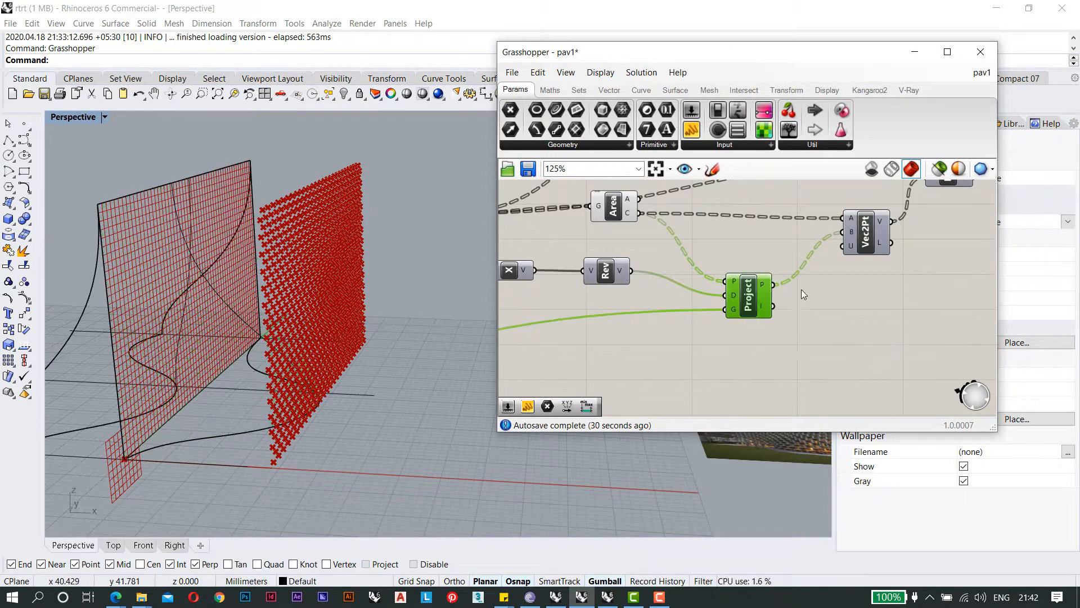
# Select the edge List Item and examine the box's edges in the model to identify the one it outputs.
pyautogui.scroll(-6, 803, 292)
pyautogui.moveTo(639, 348); pyautogui.dragTo(757, 279, button='right')
pyautogui.scroll(7, 726, 312)
pyautogui.click(697, 322)
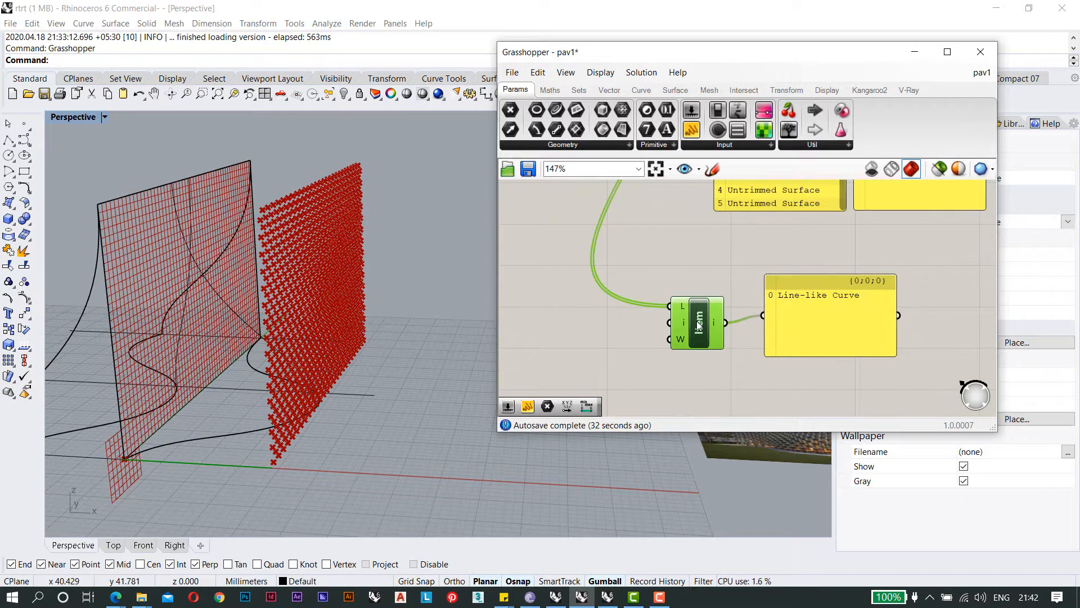
pyautogui.moveTo(302, 386)
pyautogui.mouseDown(button='right')
pyautogui.moveTo(313, 382)
pyautogui.moveTo(301, 389)
pyautogui.mouseUp(button='right')
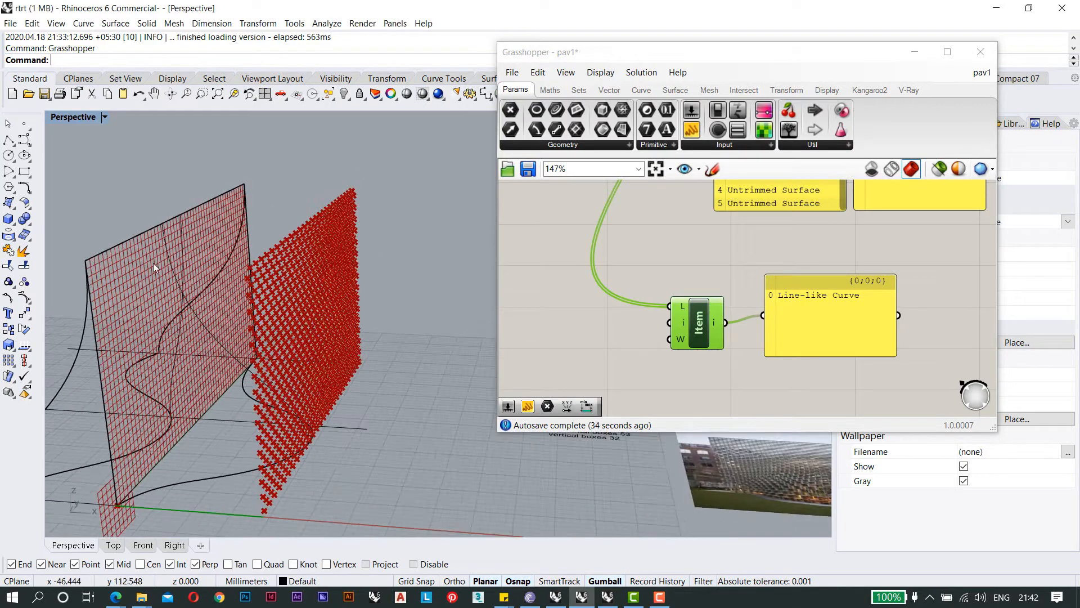
pyautogui.scroll(10, 131, 238)
pyautogui.scroll(-3, 130, 238)
pyautogui.moveTo(132, 240); pyautogui.dragTo(186, 270, button='right')
pyautogui.click(241, 310)
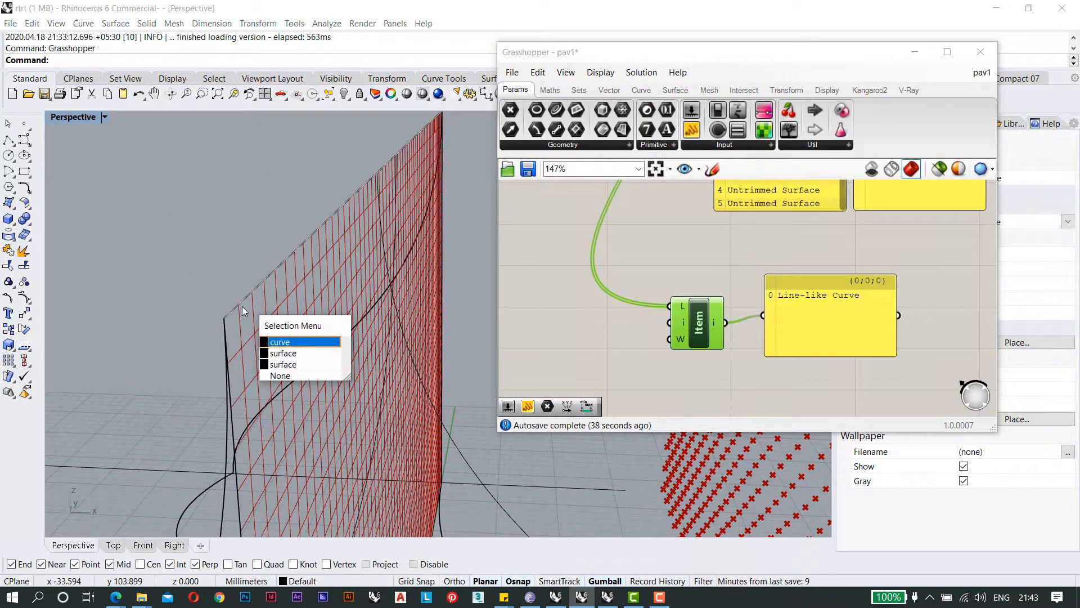
pyautogui.click(346, 315)
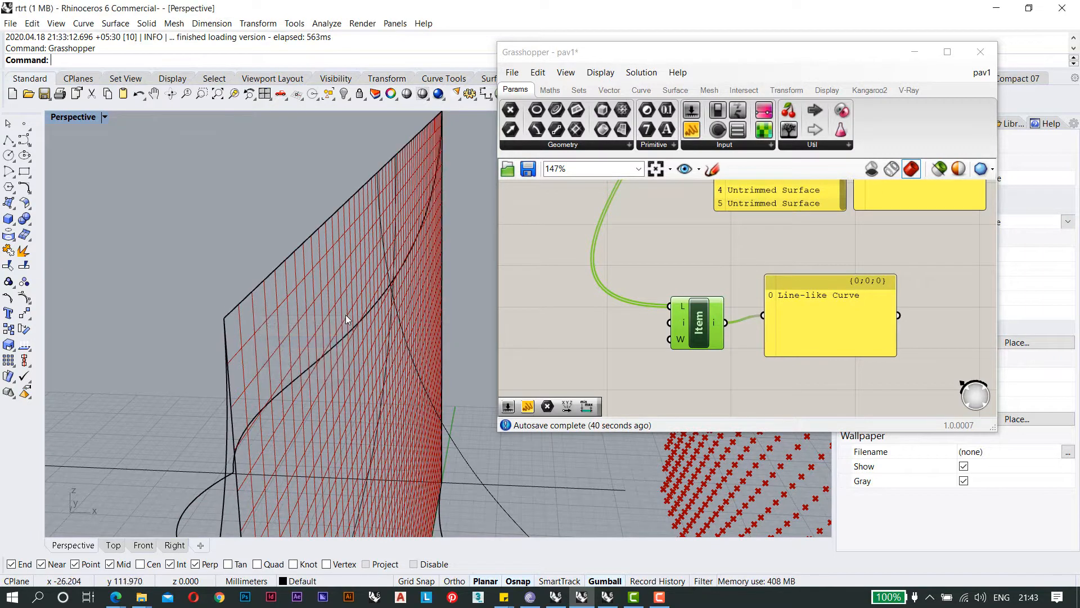
pyautogui.moveTo(642, 317); pyautogui.dragTo(600, 295, button='right')
# Add a Curve parameter below the panel and connect the edge List Item's output to it.
pyautogui.click(779, 347)
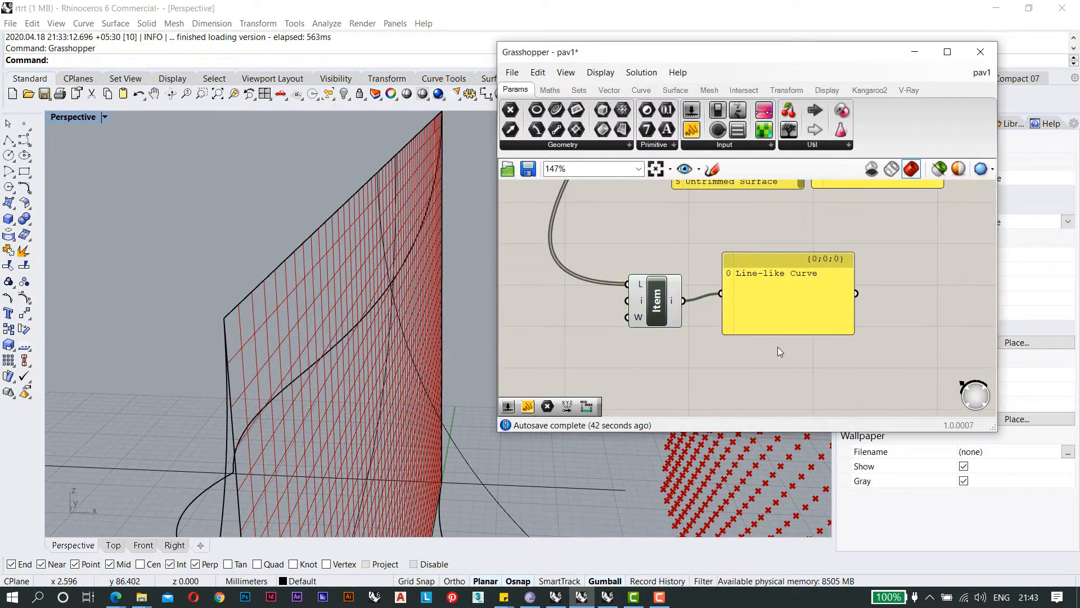
pyautogui.doubleClick(791, 370)
pyautogui.write('cu')
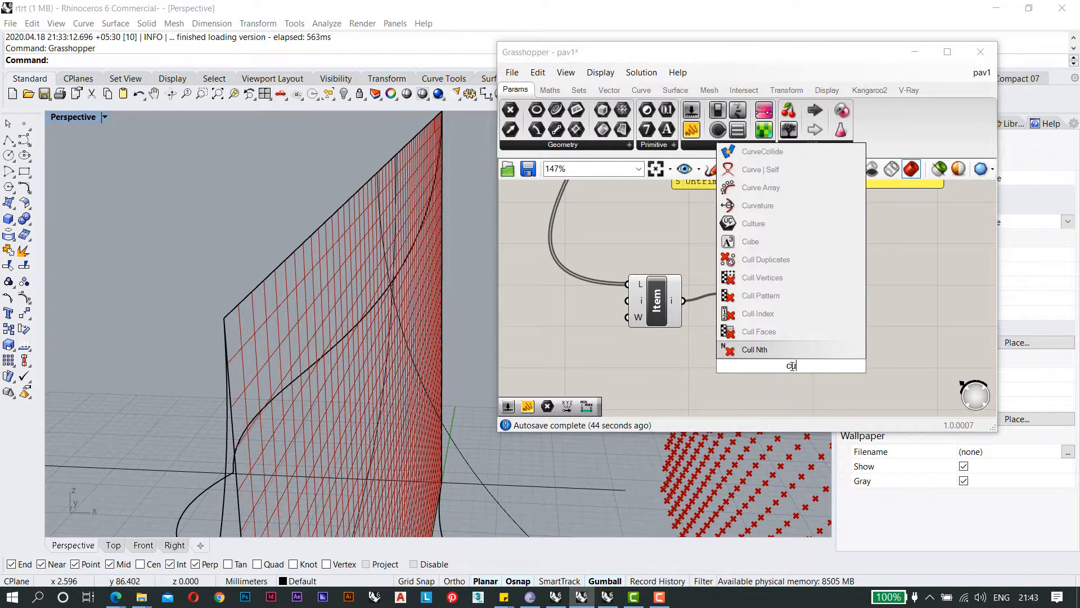
pyautogui.write('rve')
pyautogui.press('Return')
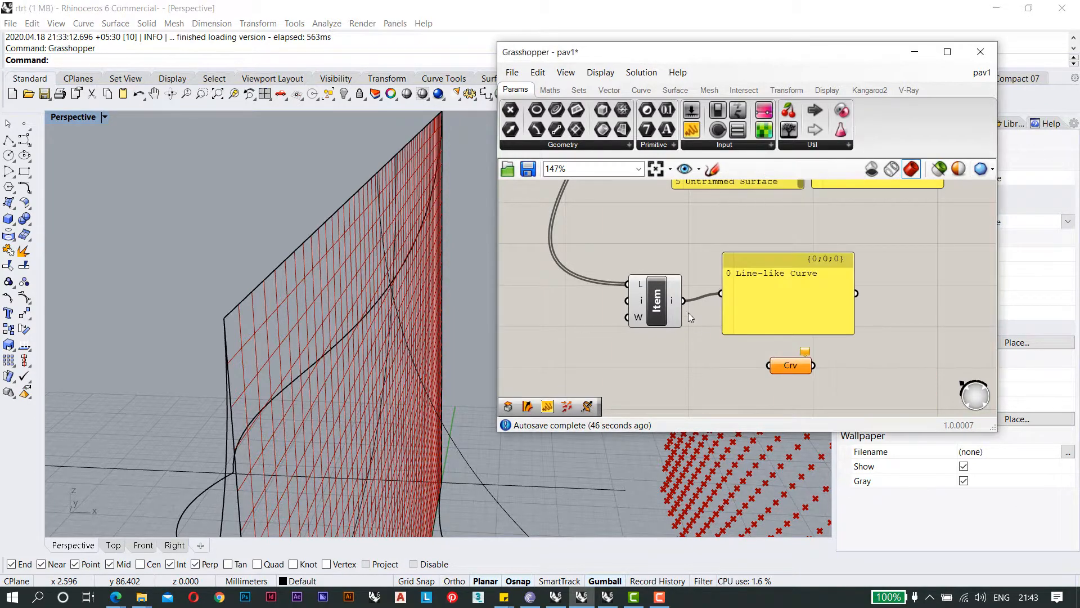
pyautogui.moveTo(703, 309); pyautogui.dragTo(790, 365)
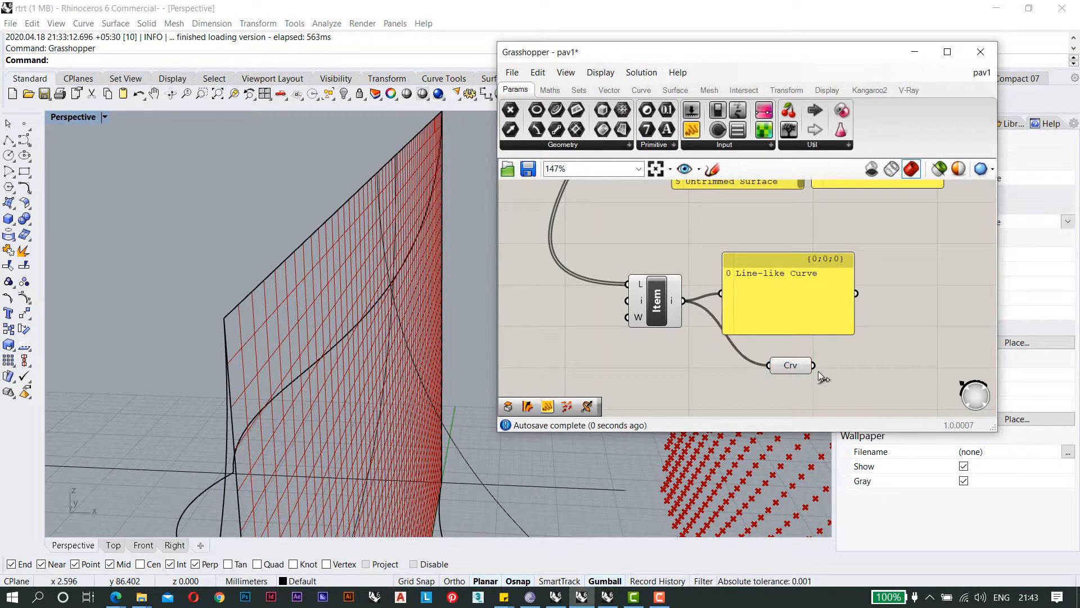
# Bake the edge curve held in the Curve parameter and move the Grasshopper window off the model properties.
pyautogui.rightClick(788, 367)
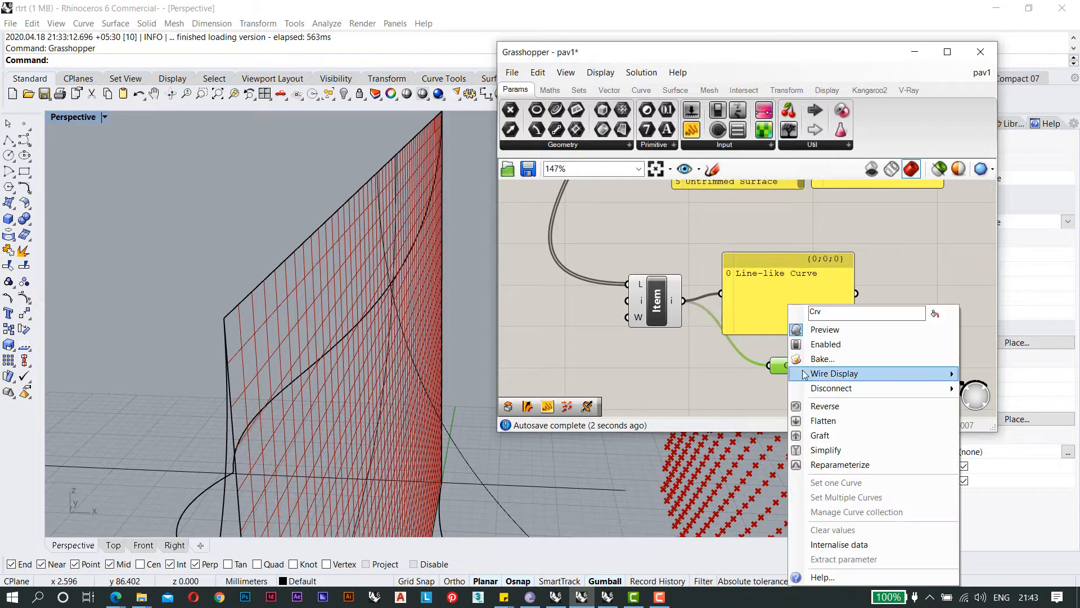
pyautogui.click(827, 354)
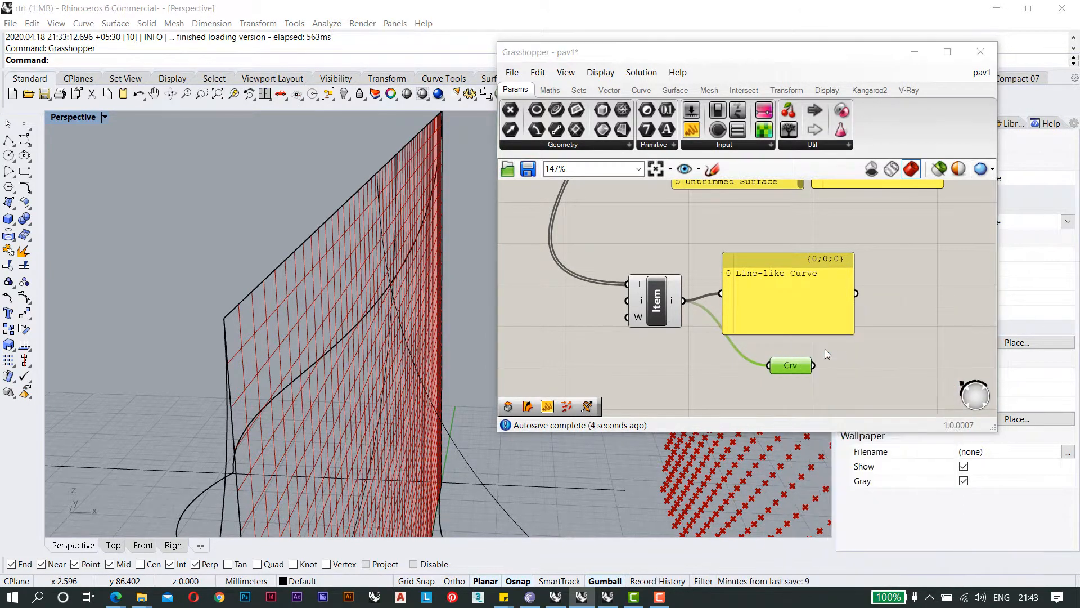
pyautogui.click(825, 258)
pyautogui.click(848, 482)
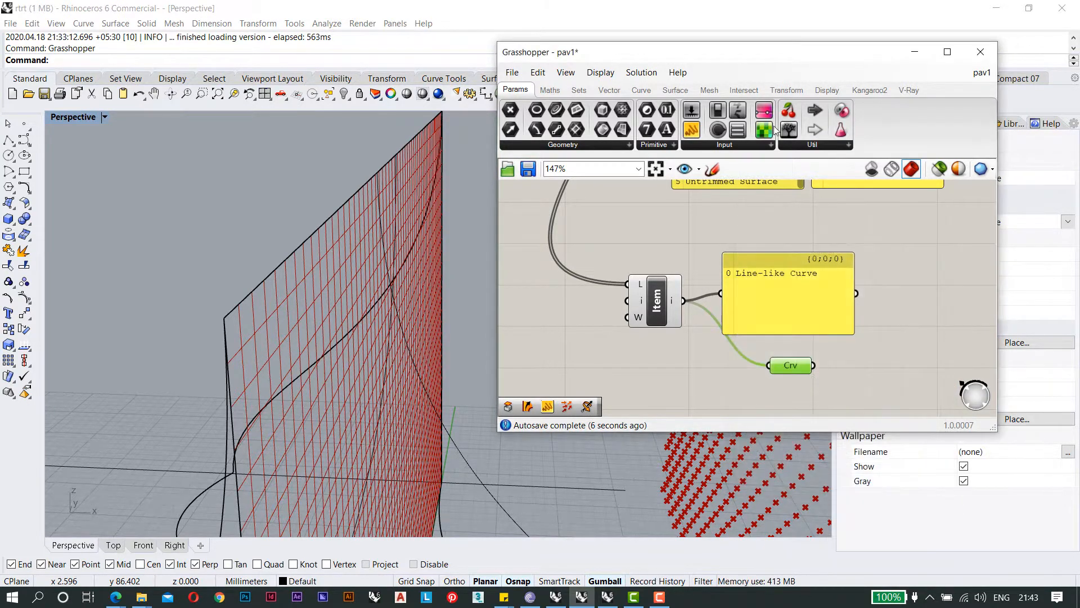
pyautogui.moveTo(757, 61); pyautogui.dragTo(645, 87)
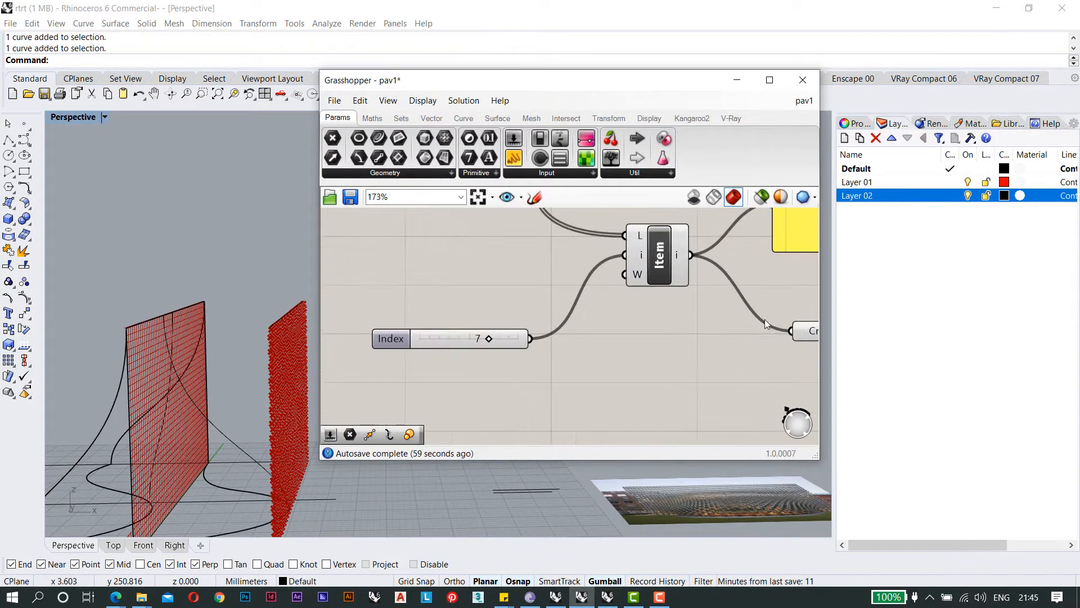
# Select the Curve parameter and examine from several angles which box edge index 7 returns.
pyautogui.moveTo(736, 331); pyautogui.dragTo(597, 329, button='right')
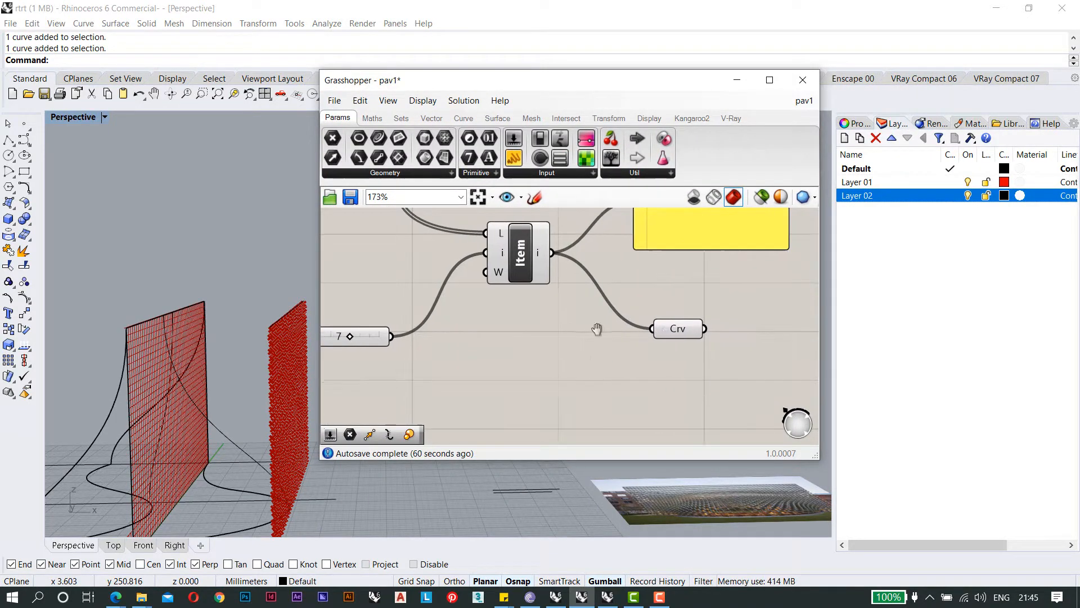
pyautogui.click(672, 330)
pyautogui.scroll(5, 142, 321)
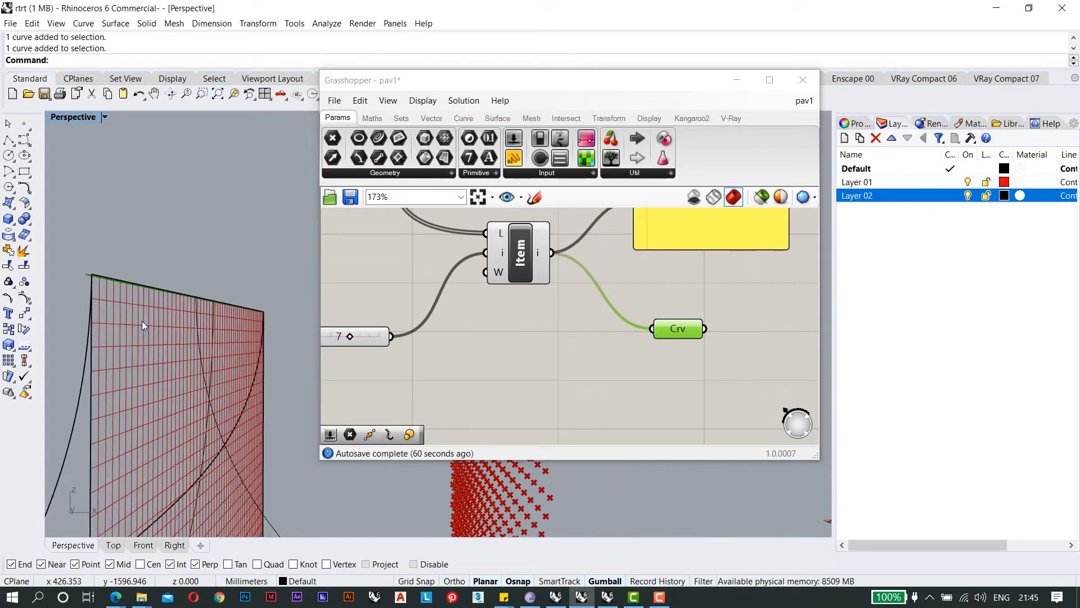
pyautogui.moveTo(105, 282); pyautogui.dragTo(198, 432, button='right')
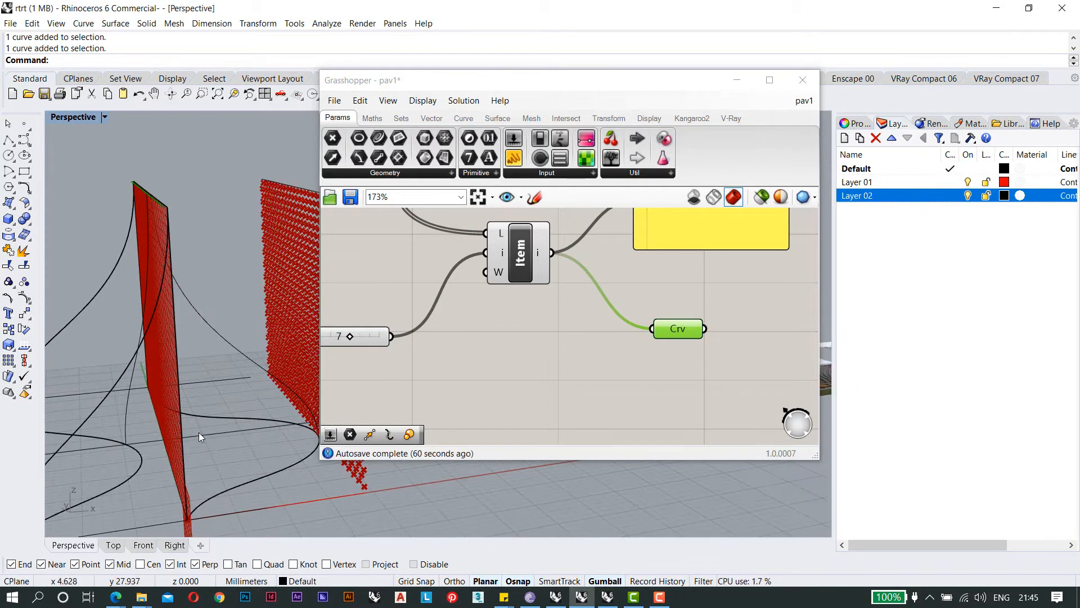
pyautogui.scroll(-5, 198, 432)
pyautogui.scroll(7, 198, 296)
pyautogui.moveTo(198, 349); pyautogui.dragTo(194, 287, button='right')
pyautogui.scroll(-8, 177, 258)
pyautogui.moveTo(563, 348); pyautogui.dragTo(529, 345, button='right')
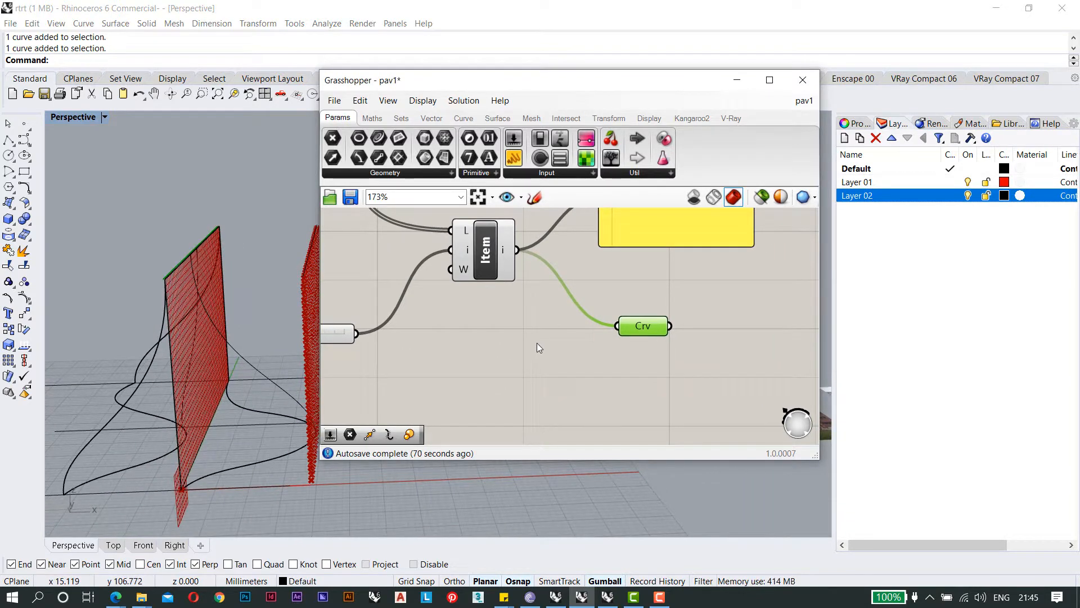
# Delete the Curve parameter and the panel connected to the edge List Item.
pyautogui.moveTo(684, 336); pyautogui.dragTo(702, 350, button='right')
pyautogui.scroll(-2, 671, 334)
pyautogui.scroll(1, 627, 335)
pyautogui.moveTo(621, 335); pyautogui.dragTo(478, 340, button='right')
pyautogui.scroll(-1, 482, 339)
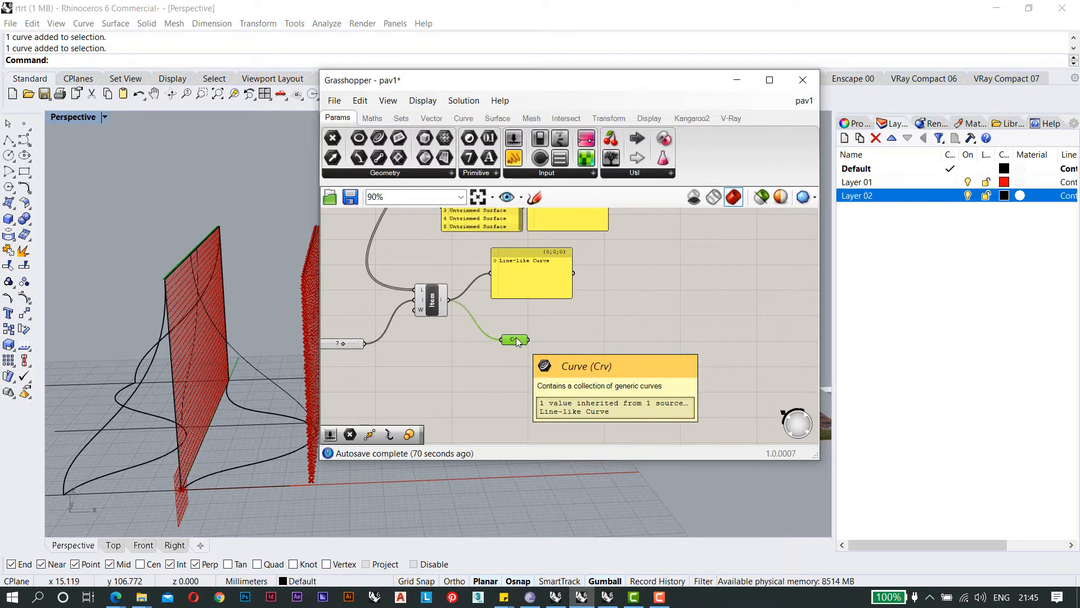
pyautogui.press('Delete')
pyautogui.click(528, 278)
pyautogui.press('Delete')
# Move the edge List Item component closer to the two panels listing the box faces.
pyautogui.scroll(-2, 557, 314)
pyautogui.moveTo(557, 313); pyautogui.dragTo(478, 307, button='right')
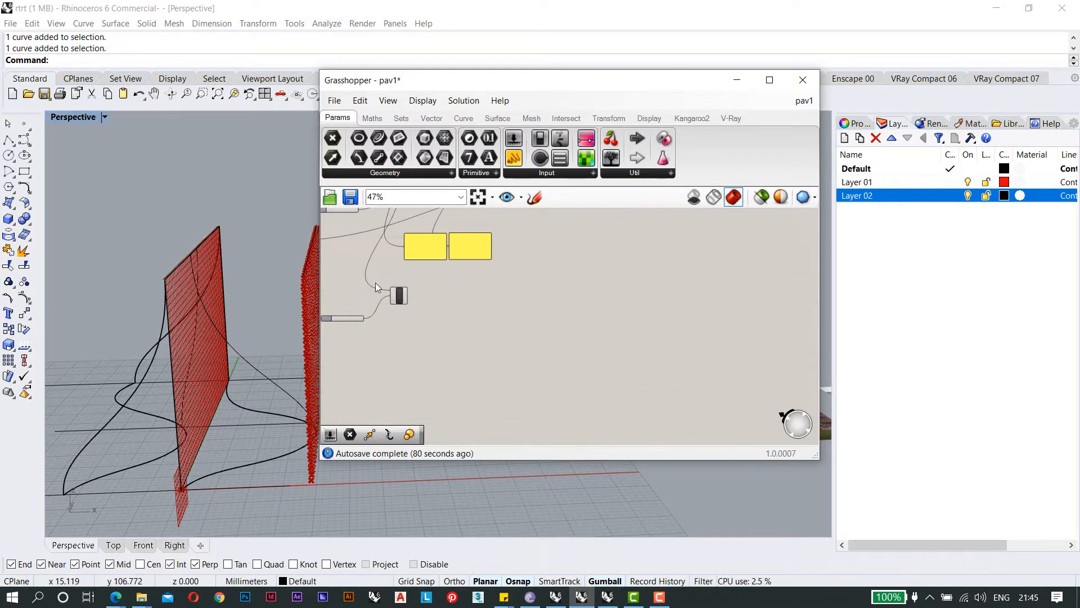
pyautogui.scroll(1, 376, 283)
pyautogui.moveTo(401, 298); pyautogui.dragTo(443, 281)
pyautogui.scroll(-2, 518, 304)
pyautogui.moveTo(517, 305); pyautogui.dragTo(488, 315, button='right')
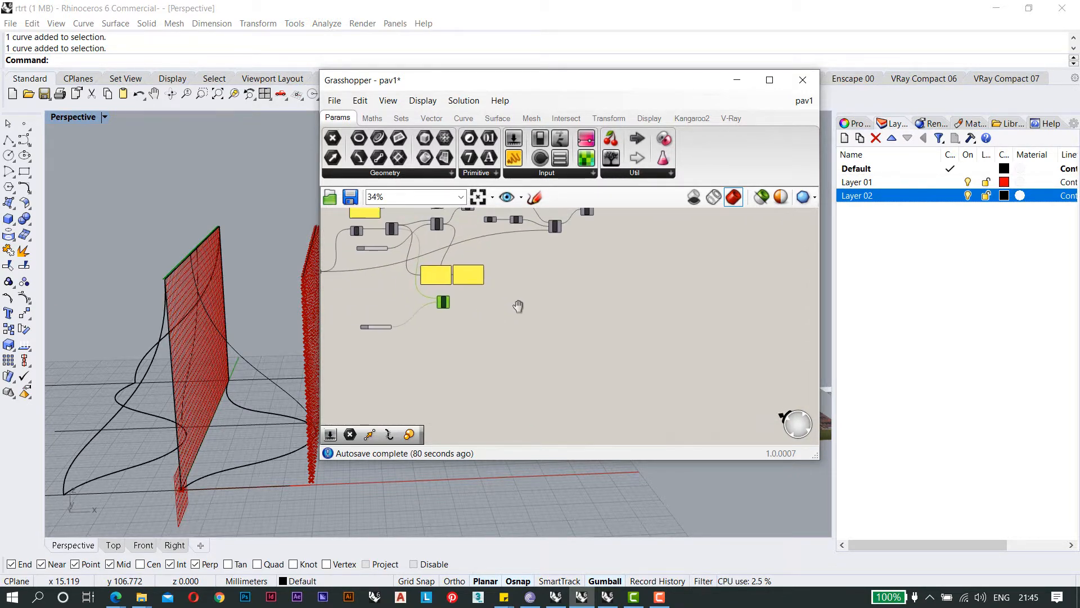
# Turn on the preview of the Project Point component to display the projected cell centres in the model.
pyautogui.moveTo(221, 332); pyautogui.dragTo(168, 333, button='right')
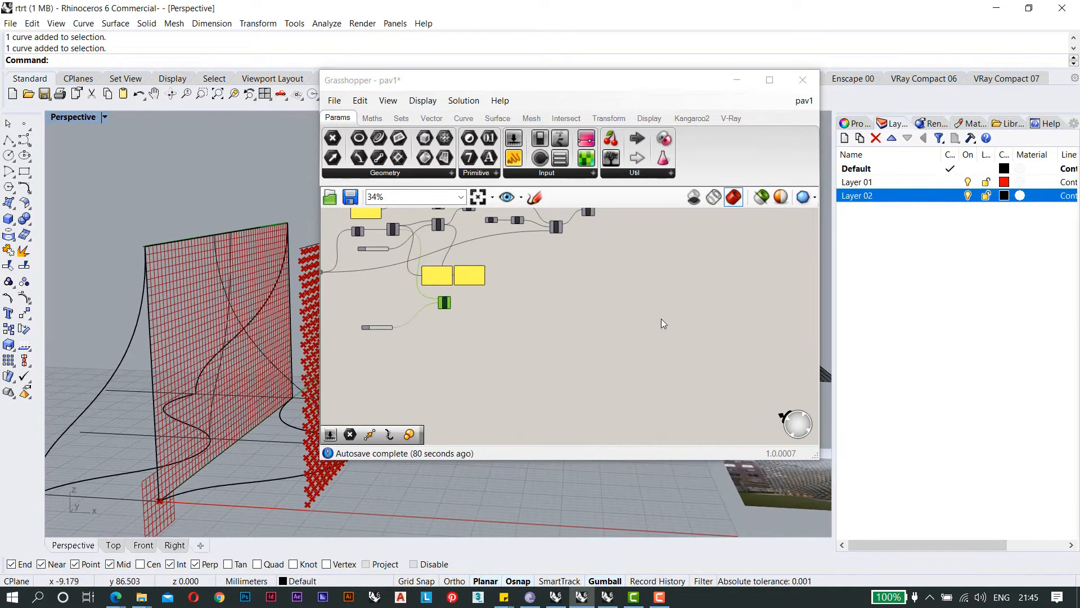
pyautogui.scroll(6, 661, 322)
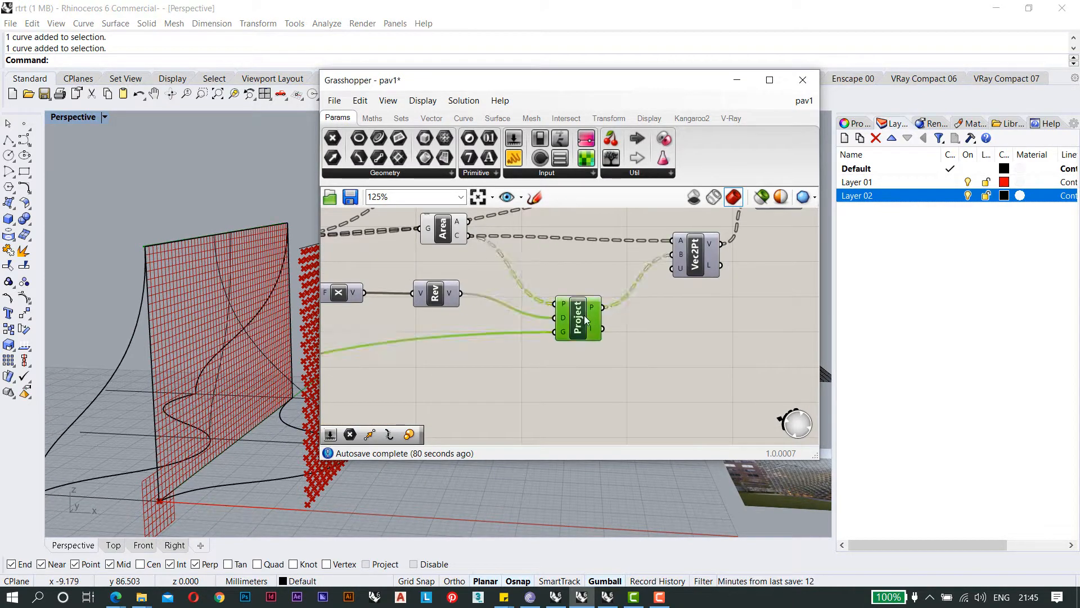
pyautogui.rightClick(585, 319)
pyautogui.click(622, 340)
pyautogui.moveTo(140, 340); pyautogui.dragTo(185, 269, button='right')
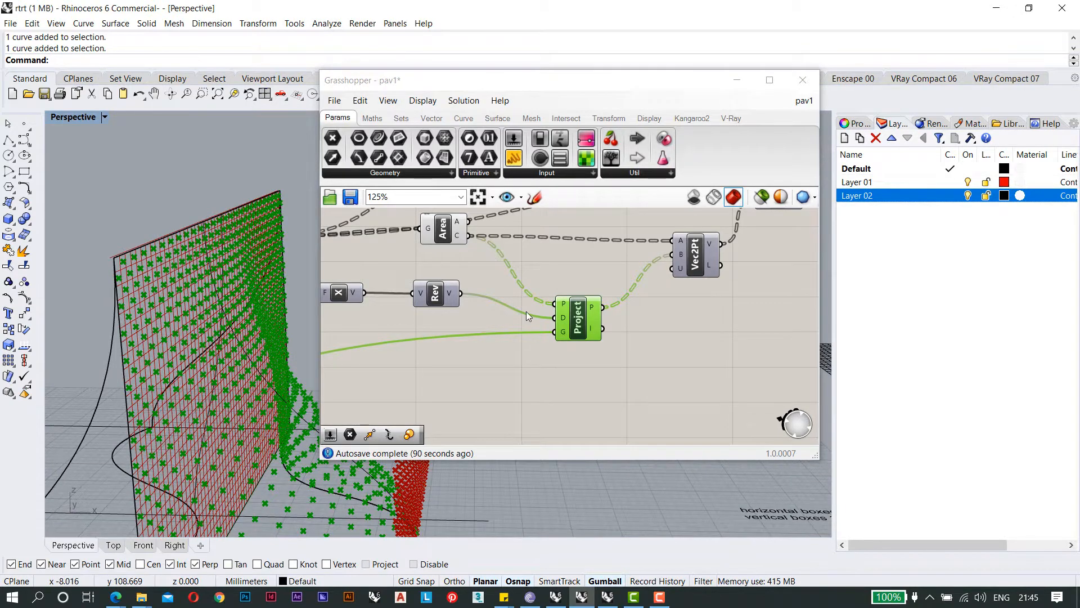
pyautogui.scroll(-4, 525, 311)
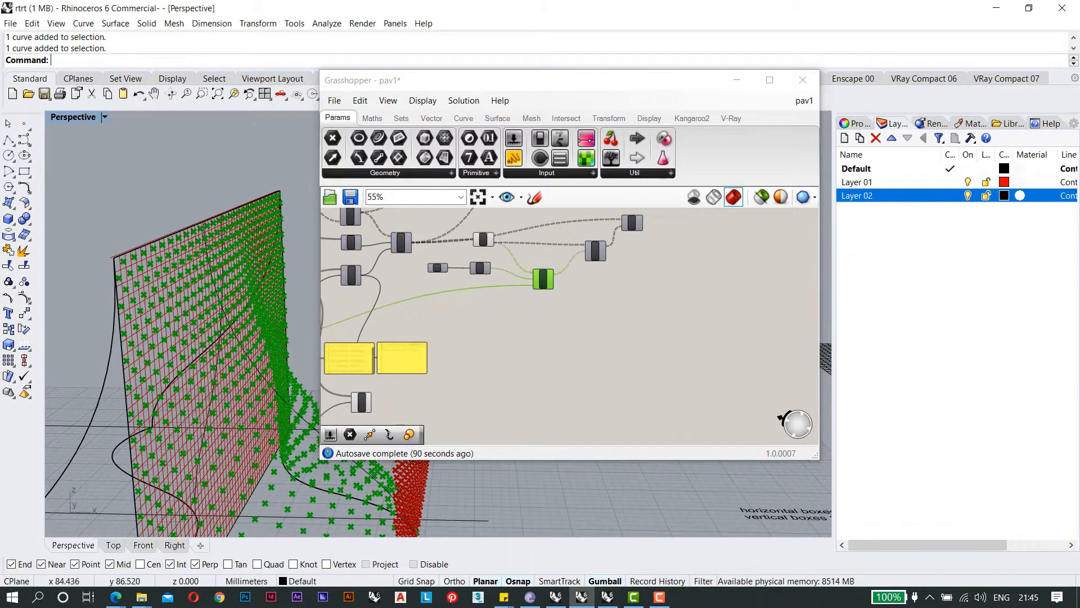
# Add a Pull Point component beside the edge List Item component.
pyautogui.hotkey('alt', 'Tab')
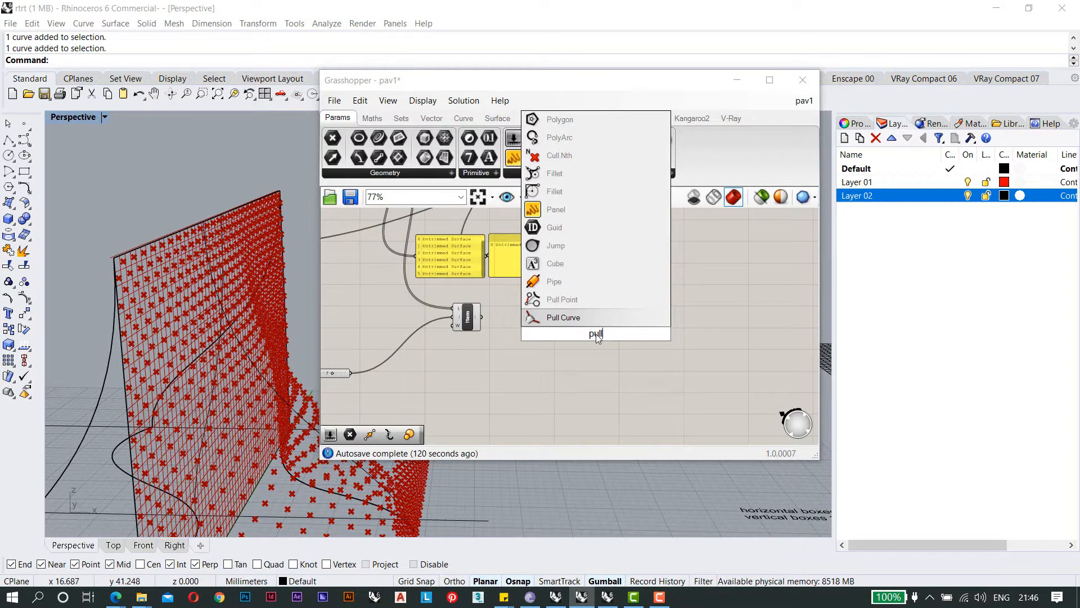
pyautogui.click(588, 301)
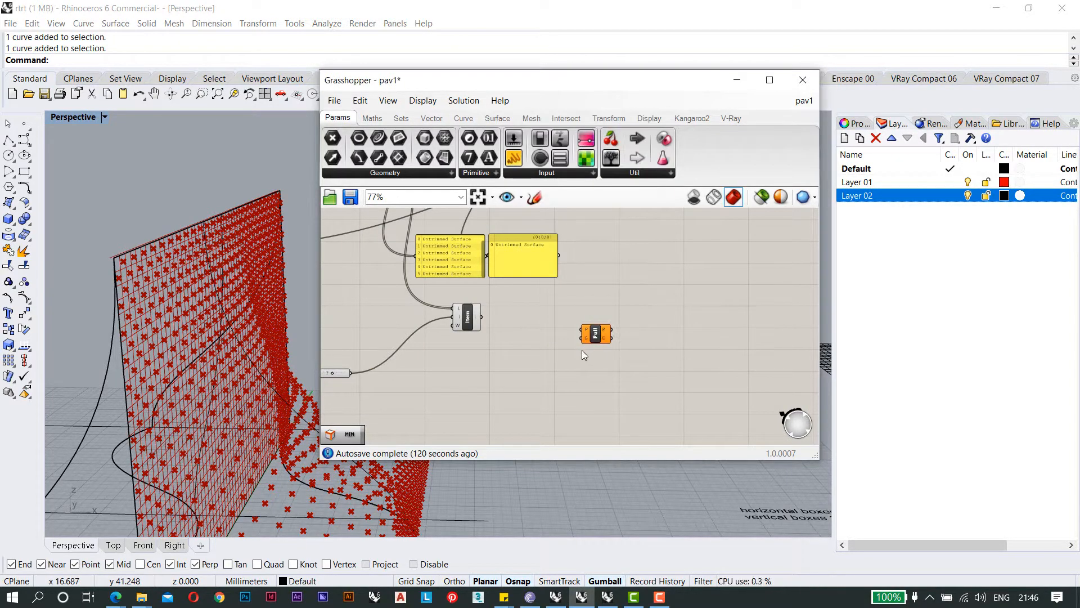
pyautogui.moveTo(581, 350); pyautogui.dragTo(597, 355, button='right')
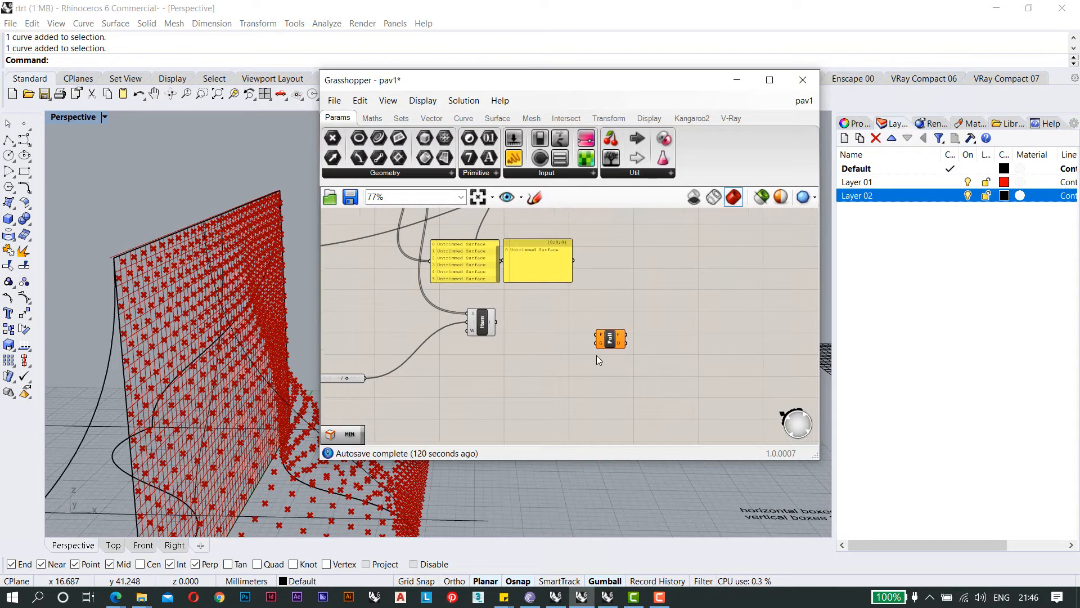
# Connect the projected points output of Project Point to the point input of Pull Point.
pyautogui.scroll(-2, 579, 347)
pyautogui.moveTo(558, 352); pyautogui.dragTo(636, 347)
pyautogui.scroll(-2, 669, 323)
pyautogui.moveTo(673, 260); pyautogui.dragTo(569, 283, button='right')
pyautogui.scroll(4, 565, 261)
pyautogui.moveTo(573, 246); pyautogui.dragTo(559, 248)
pyautogui.scroll(-1, 556, 252)
pyautogui.scroll(-1, 556, 256)
pyautogui.moveTo(538, 279); pyautogui.dragTo(622, 269, button='right')
pyautogui.scroll(1, 571, 288)
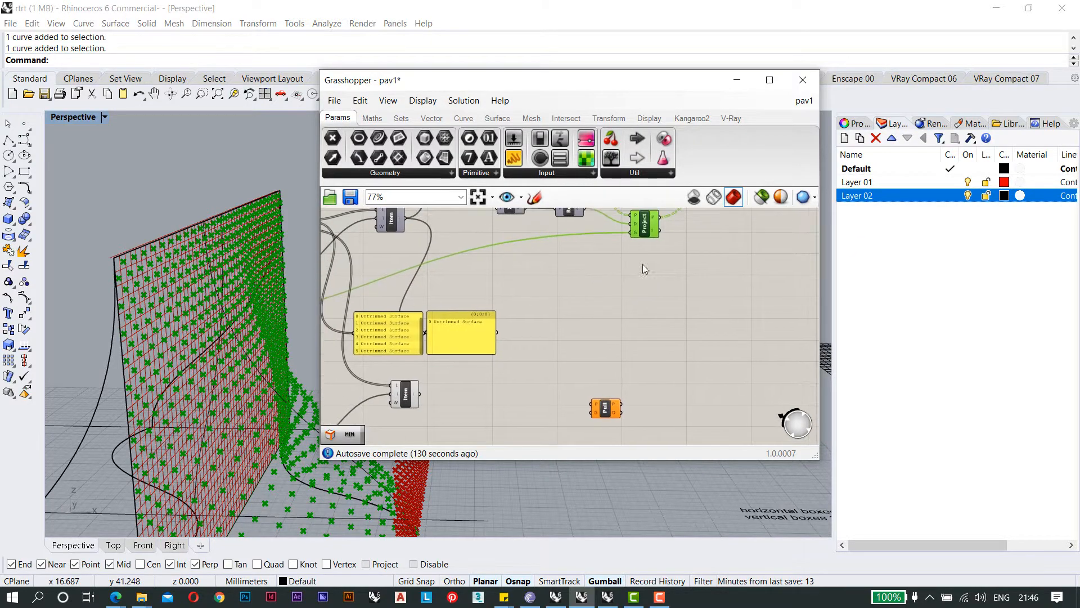
pyautogui.moveTo(663, 216); pyautogui.dragTo(595, 403)
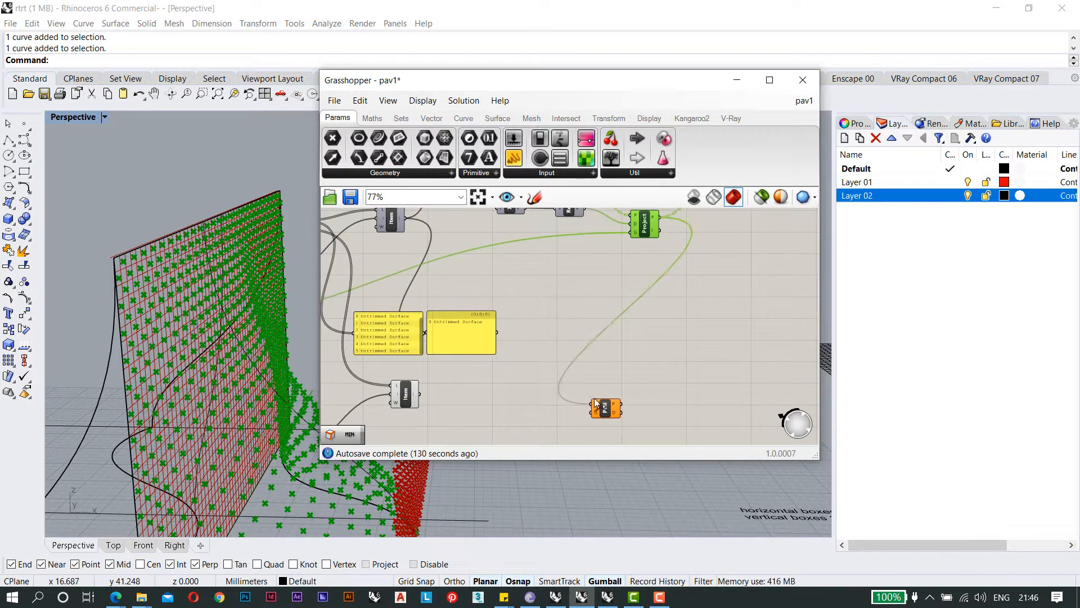
pyautogui.moveTo(593, 373); pyautogui.dragTo(617, 335, button='right')
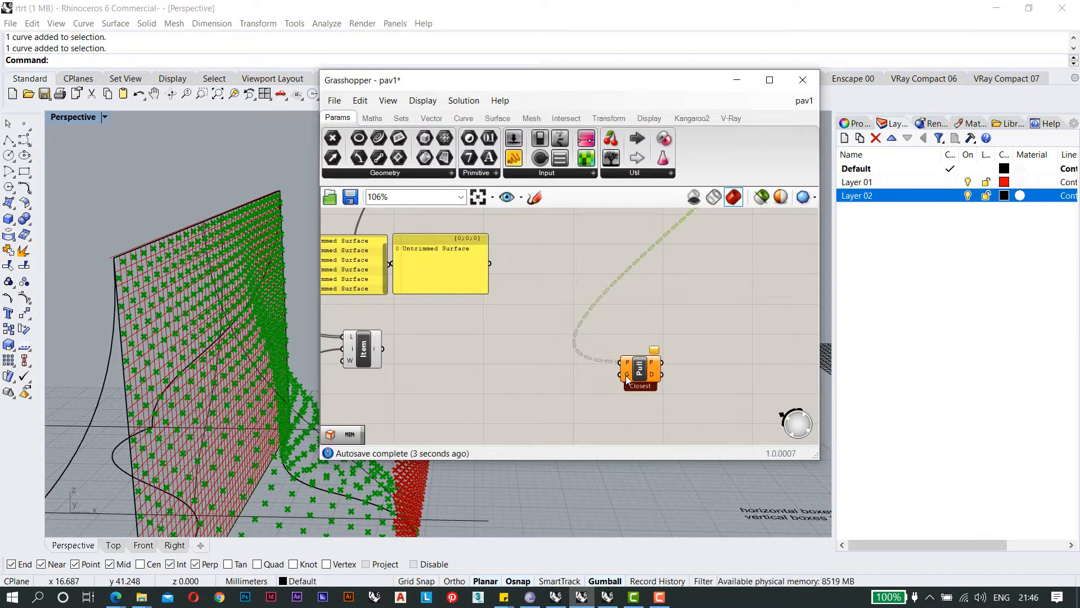
# Connect the edge List Item's output to the geometry input of Pull Point.
pyautogui.moveTo(597, 376); pyautogui.dragTo(657, 346, button='right')
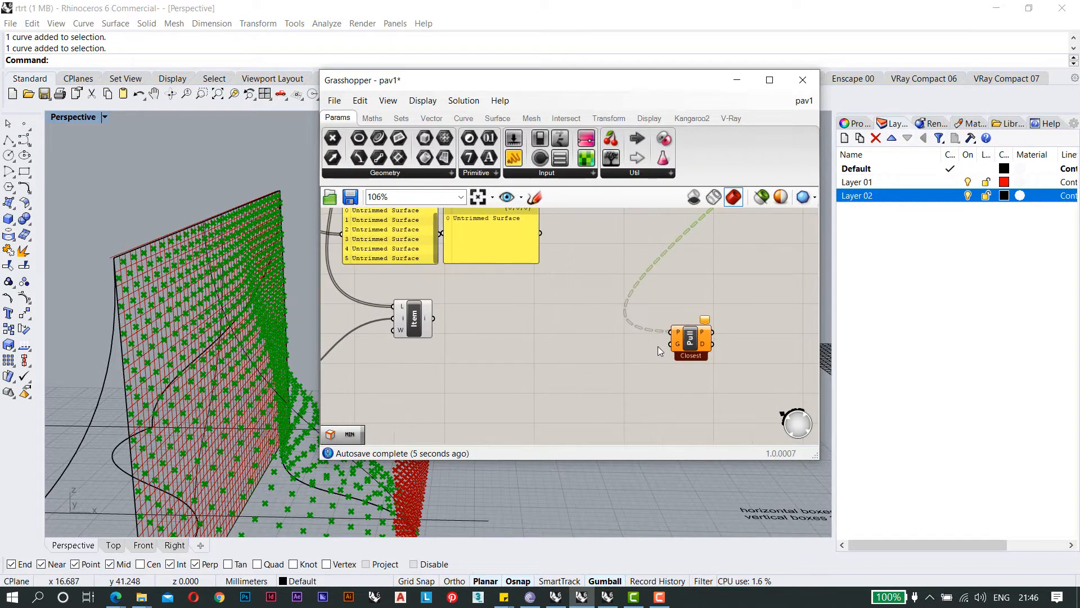
pyautogui.scroll(4, 657, 346)
pyautogui.scroll(-4, 685, 345)
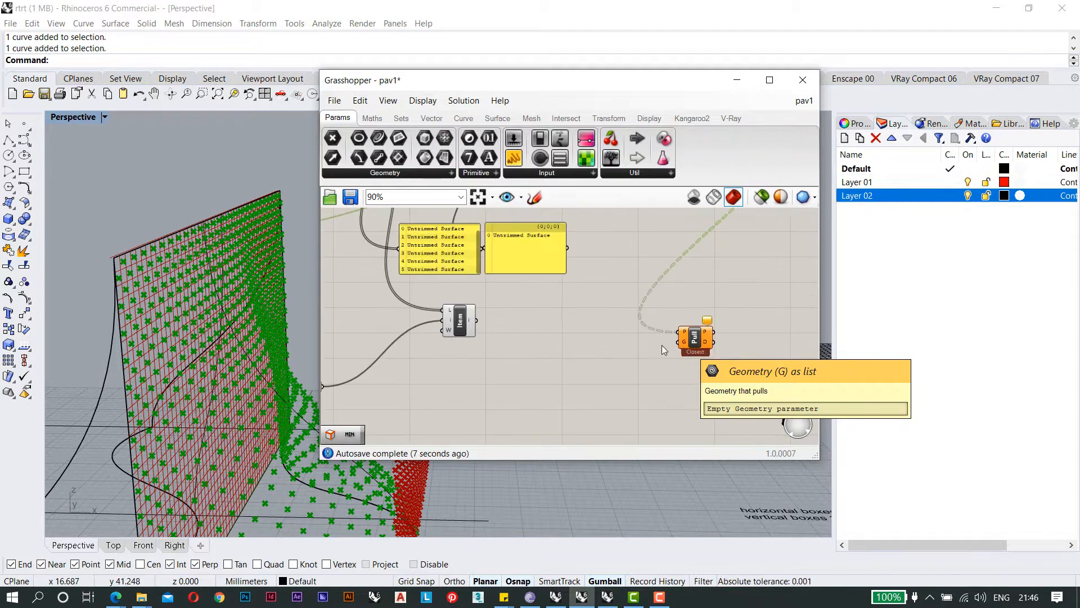
pyautogui.moveTo(484, 337); pyautogui.dragTo(687, 356)
pyautogui.moveTo(574, 324); pyautogui.dragTo(510, 320, button='right')
# Select Pull Point and examine from several angles where the points land on the top edge, and inspect its distance output.
pyautogui.click(635, 348)
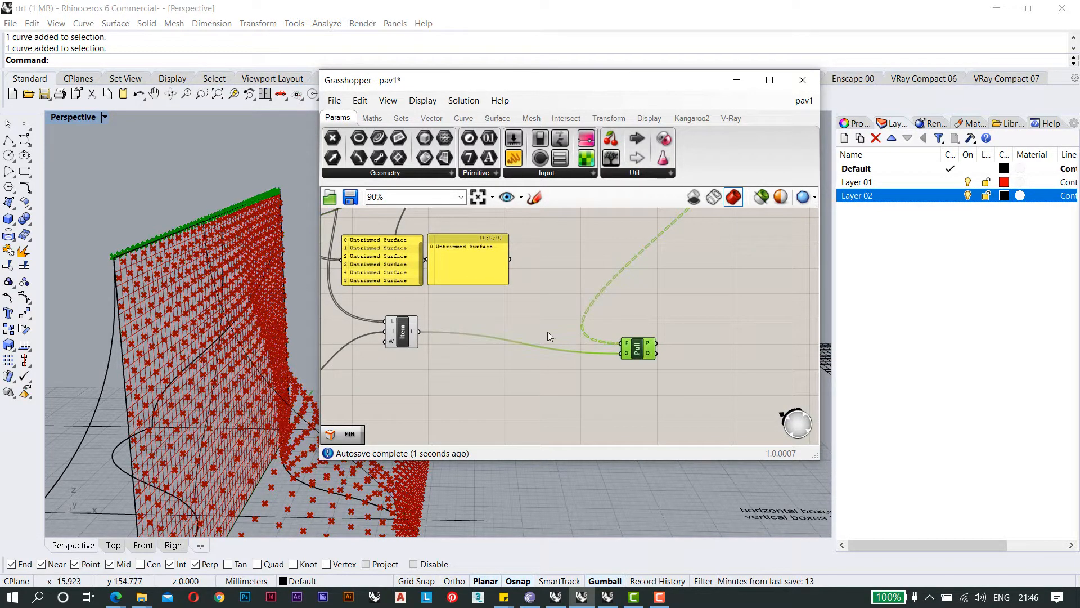
pyautogui.moveTo(256, 250); pyautogui.dragTo(244, 219, button='right')
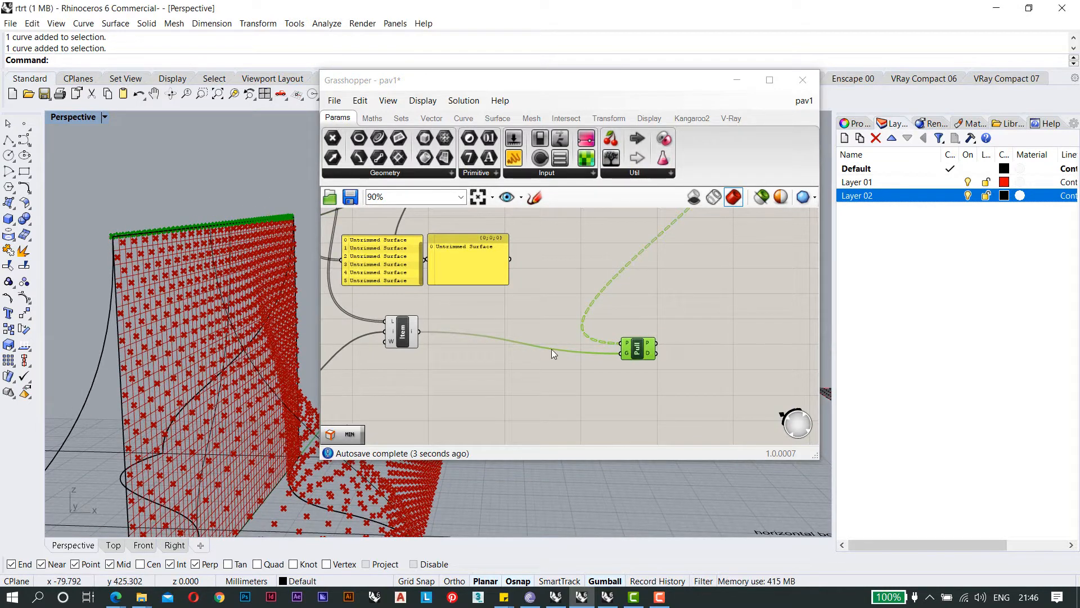
pyautogui.scroll(-2, 583, 314)
pyautogui.moveTo(655, 317); pyautogui.dragTo(630, 314, button='right')
pyautogui.scroll(4, 630, 314)
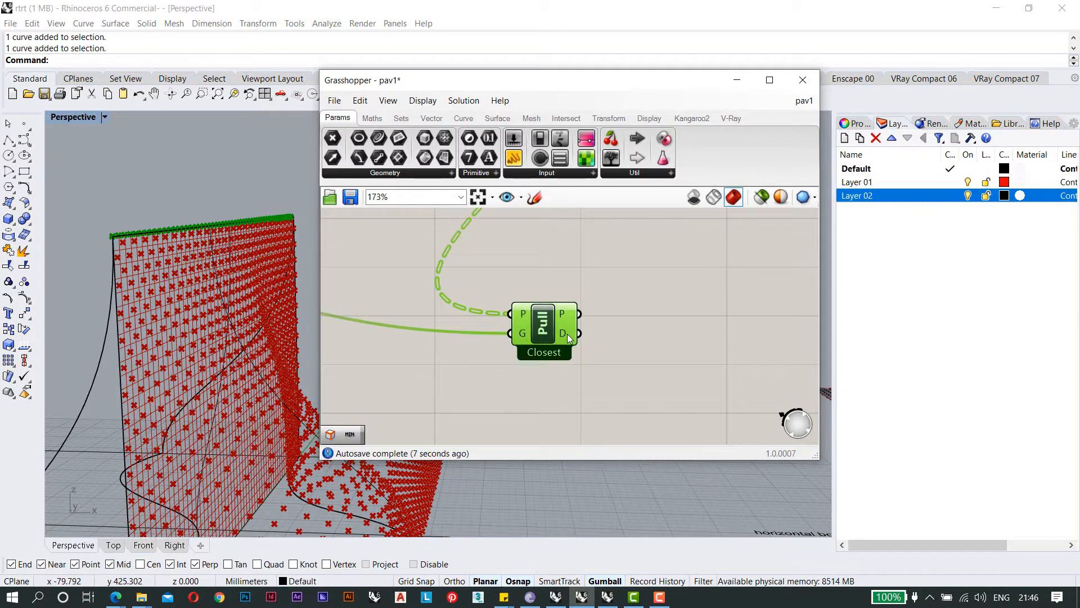
pyautogui.moveTo(567, 333)
pyautogui.moveTo(214, 281); pyautogui.dragTo(246, 395, button='right')
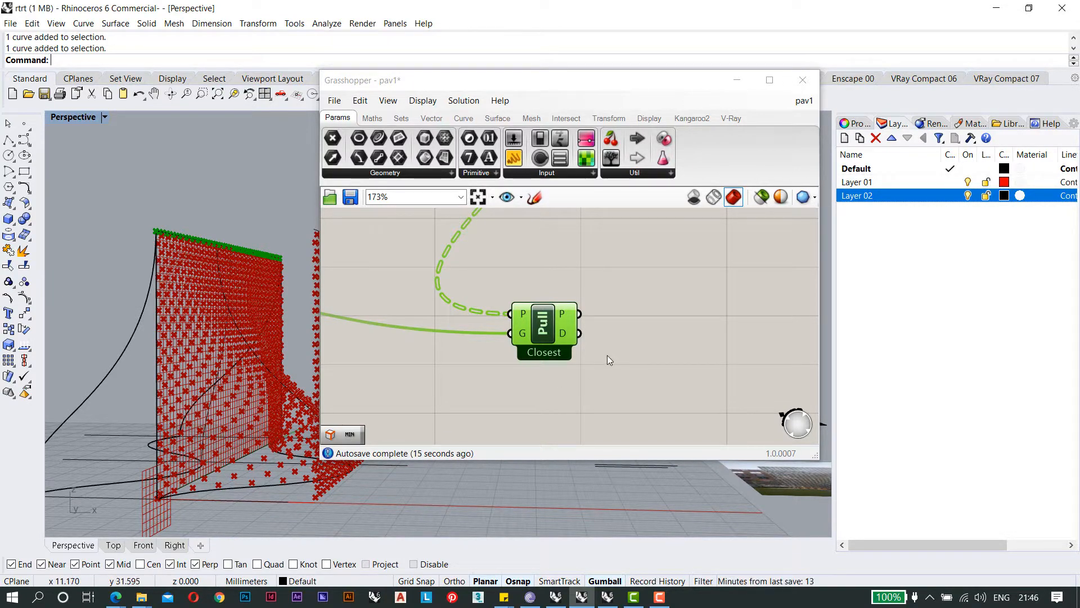
pyautogui.scroll(-4, 606, 355)
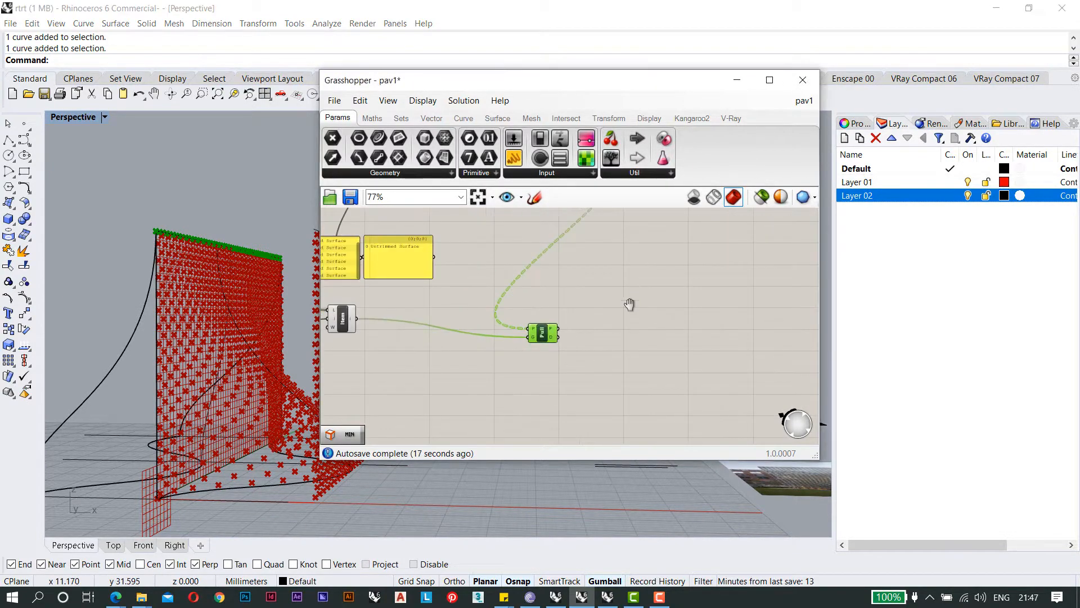
pyautogui.scroll(-2, 522, 324)
pyautogui.scroll(3, 522, 323)
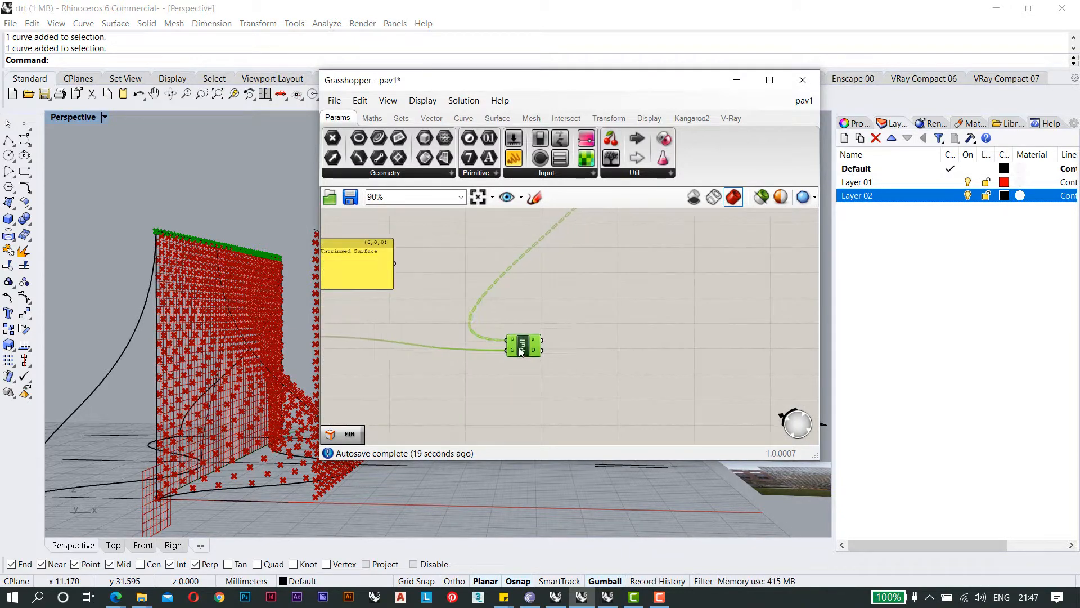
# Add a Remap Numbers component next to Pull Point.
pyautogui.moveTo(640, 360); pyautogui.dragTo(610, 326, button='right')
pyautogui.doubleClick(609, 327)
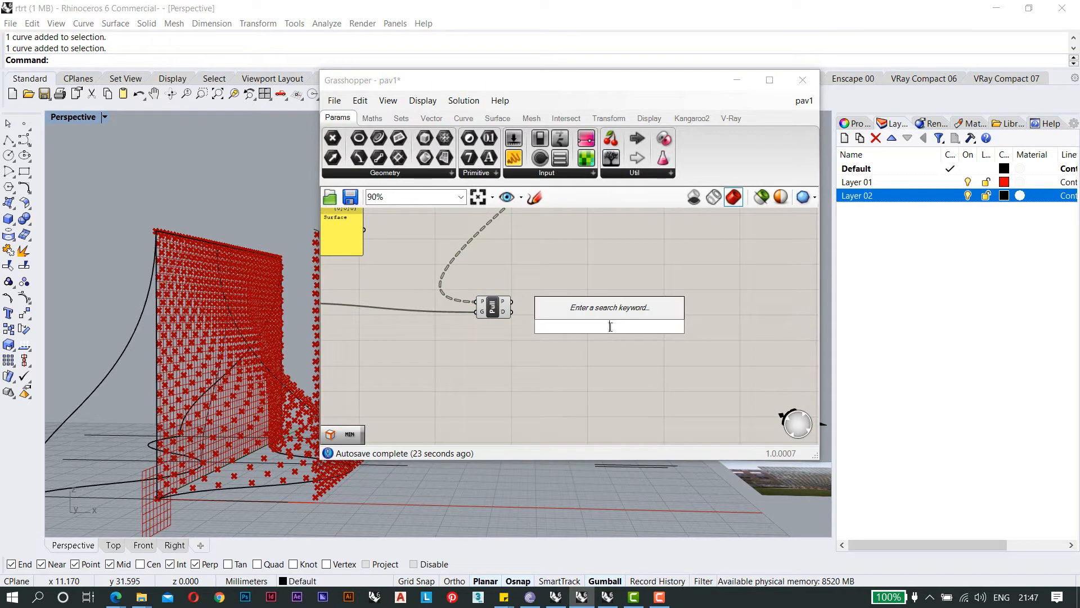
pyautogui.write('remap')
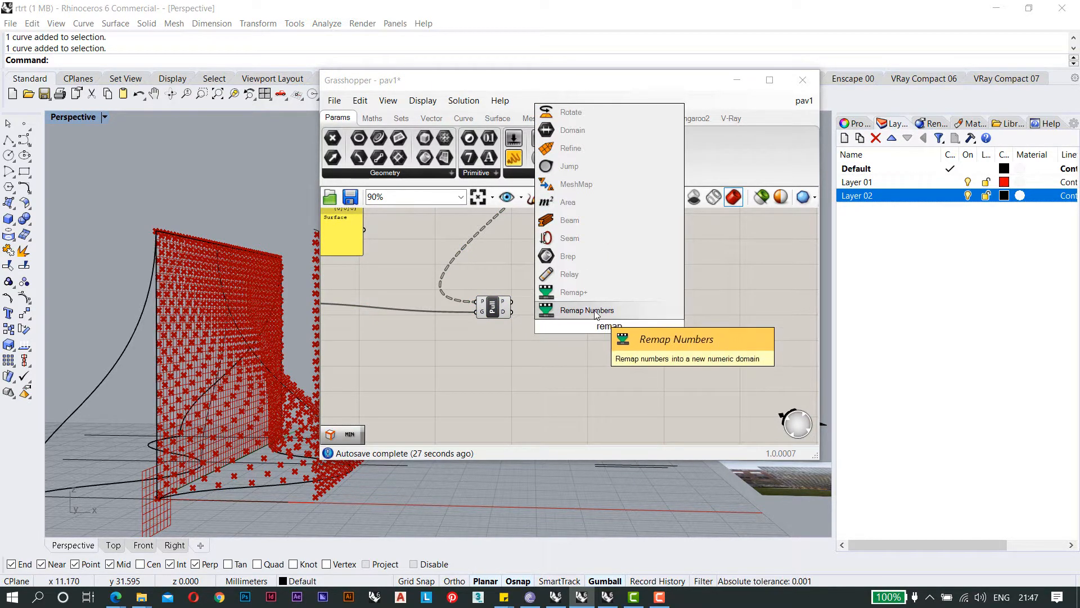
pyautogui.click(596, 309)
pyautogui.scroll(4, 556, 345)
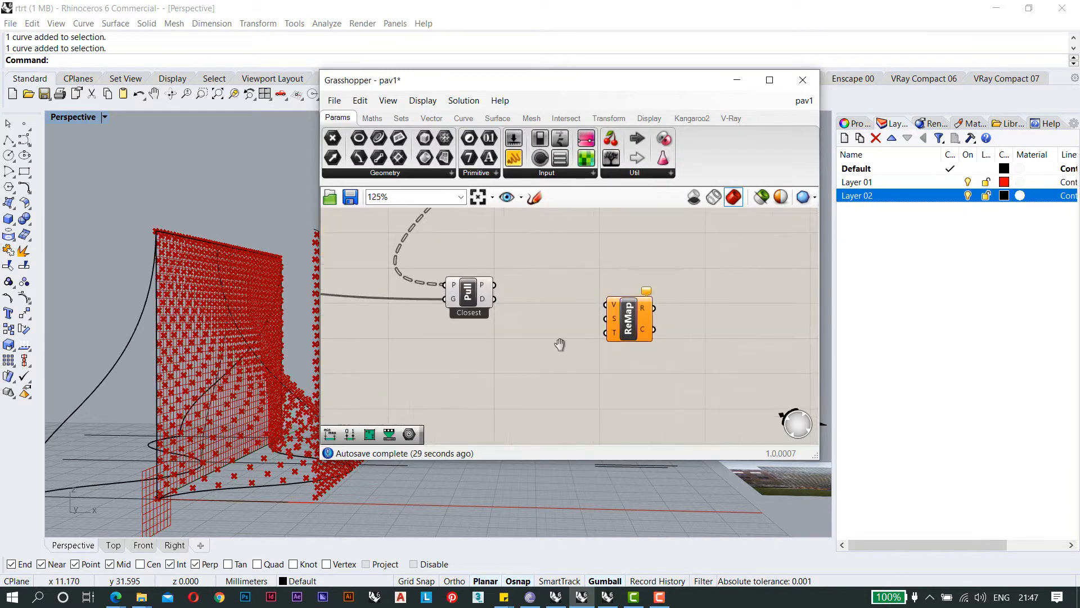
# Add a Bounds component between Pull Point and Remap Numbers.
pyautogui.doubleClick(550, 327)
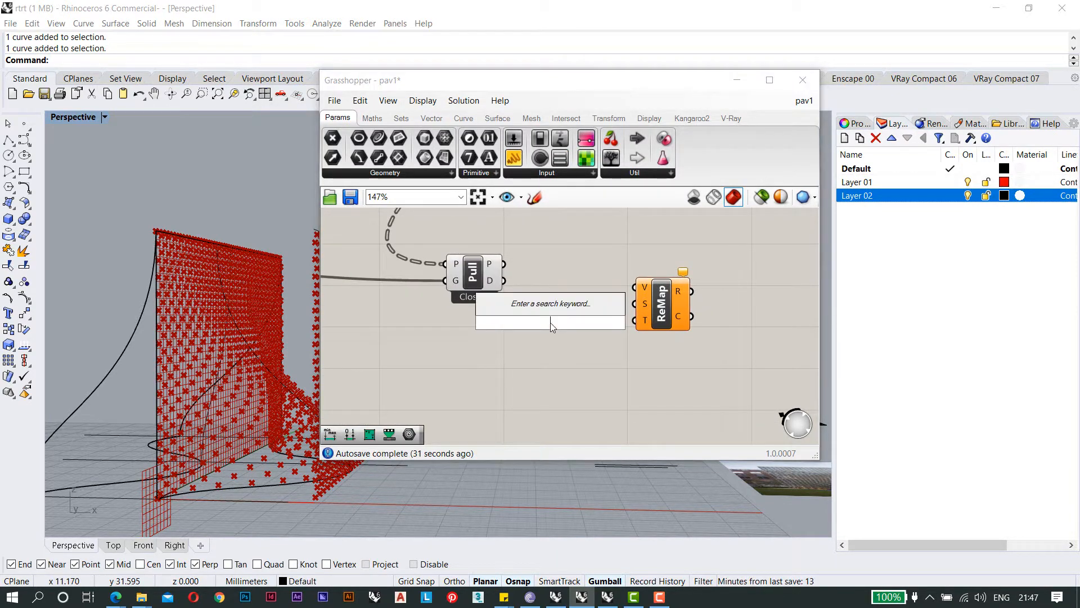
pyautogui.write('boud')
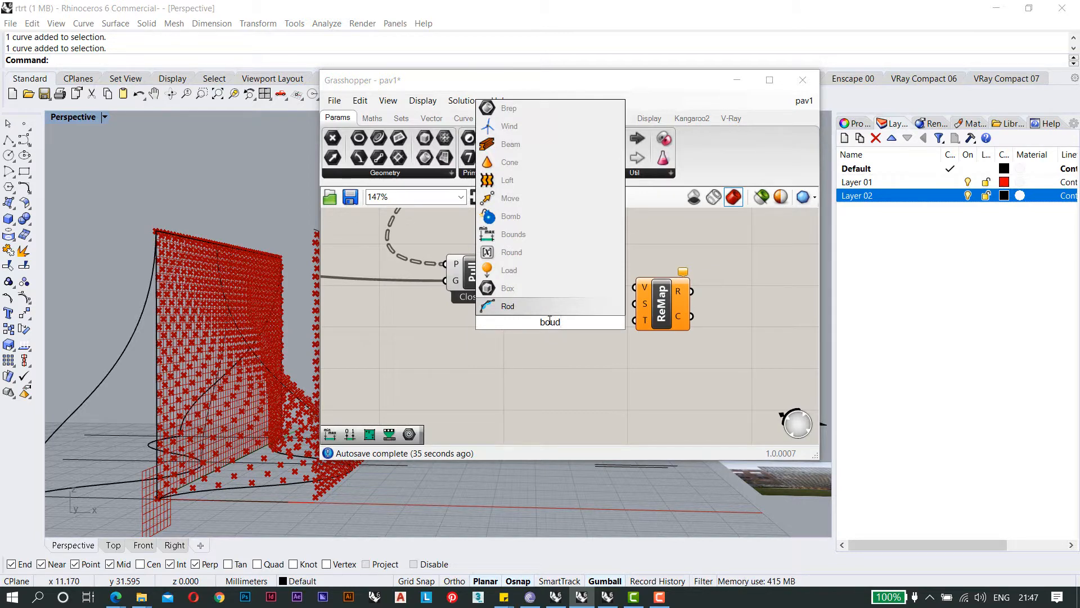
pyautogui.press('BackSpace')
pyautogui.write('n')
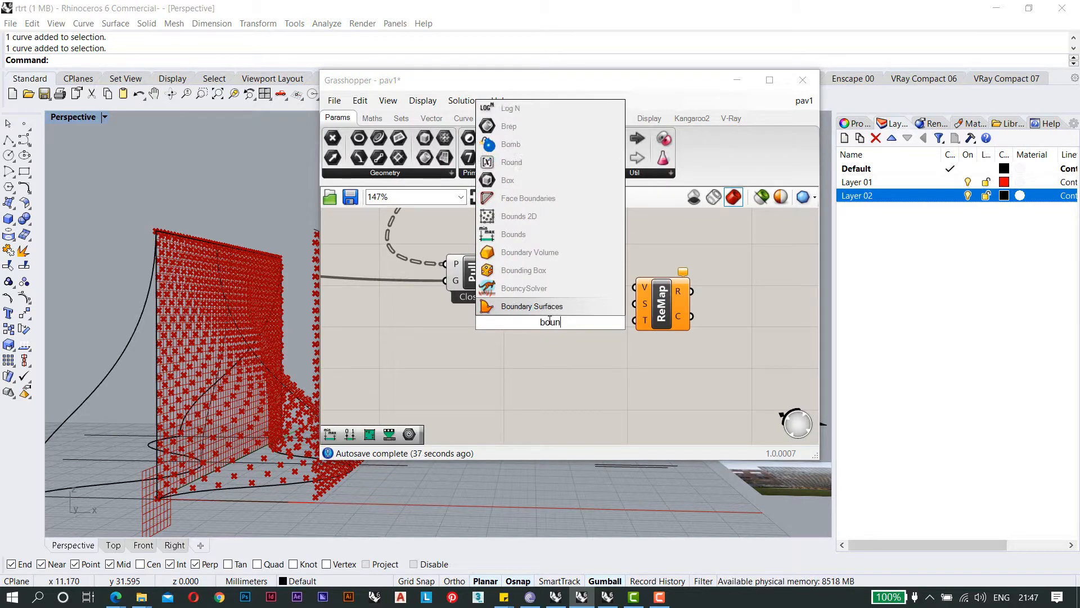
pyautogui.click(549, 277)
pyautogui.scroll(1, 537, 319)
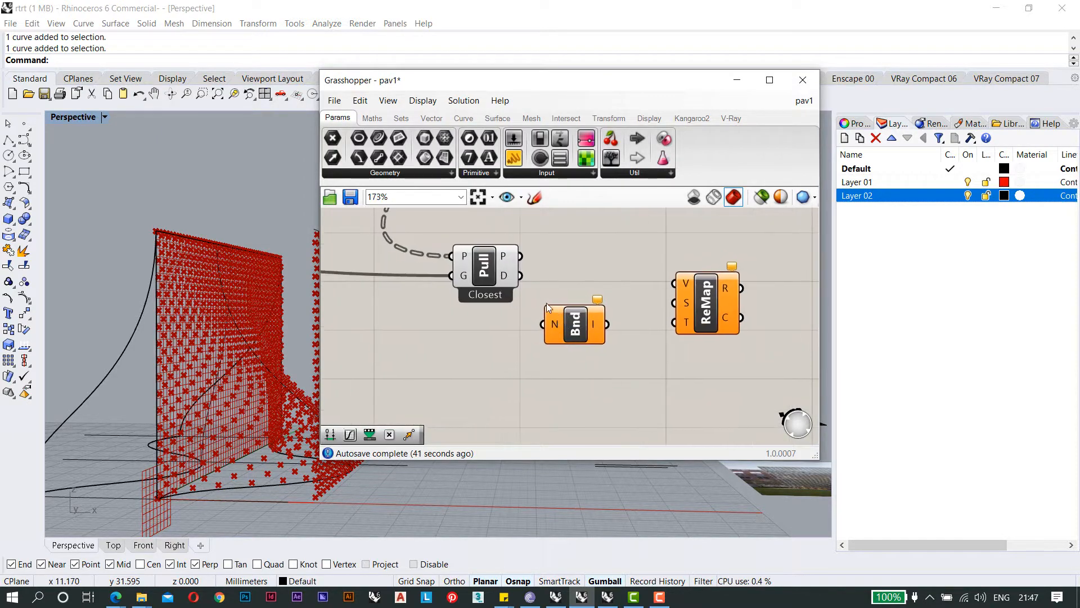
# Wire the Pull Point distances into Bounds and the Remap Numbers value input, with Bounds supplying the source domain.
pyautogui.moveTo(519, 275); pyautogui.dragTo(542, 325)
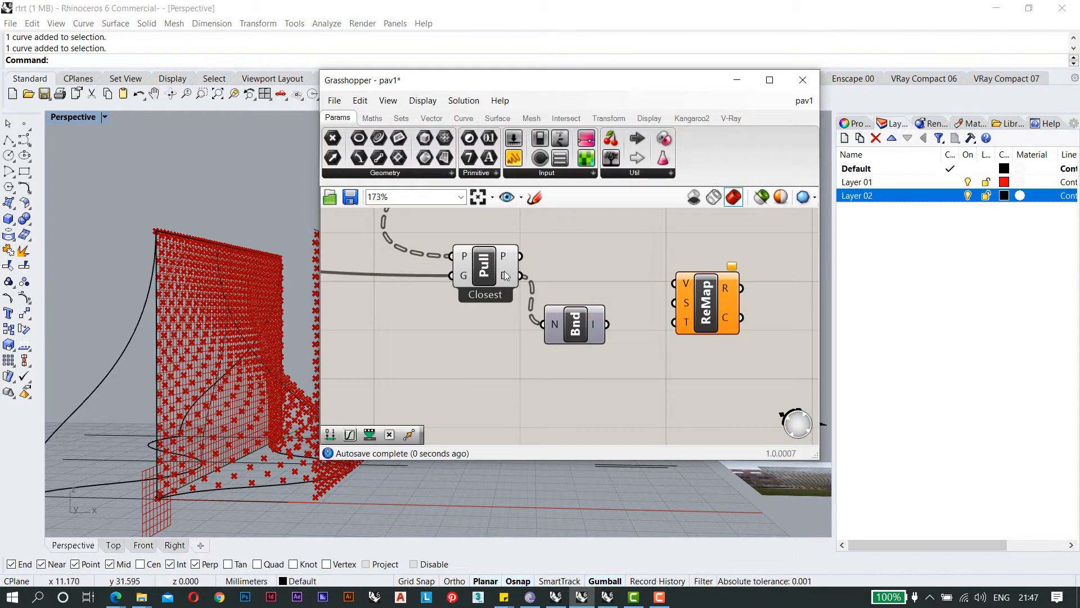
pyautogui.moveTo(505, 280)
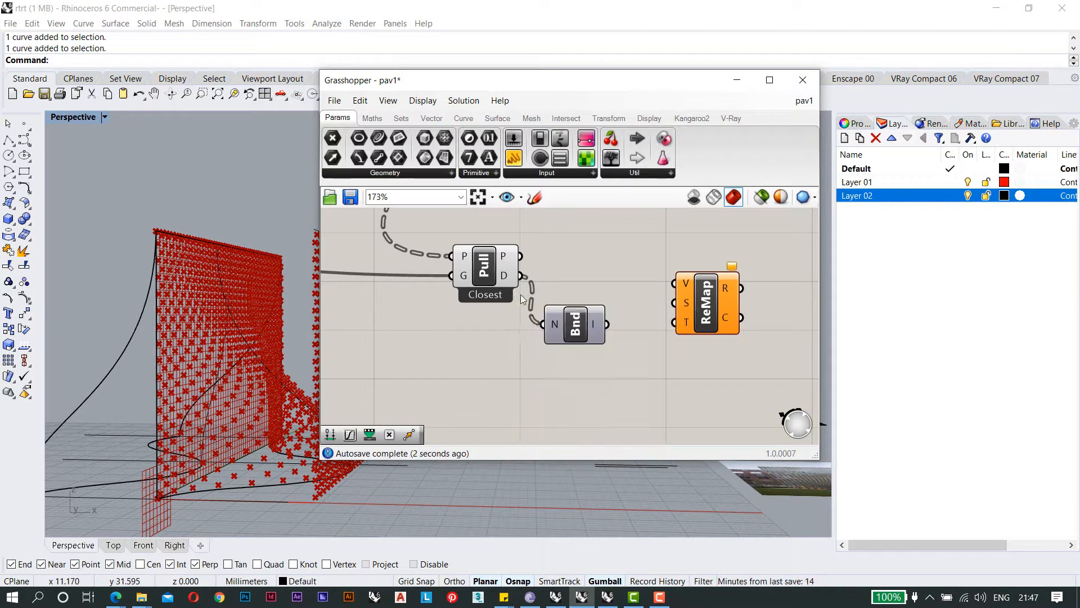
pyautogui.click(589, 328)
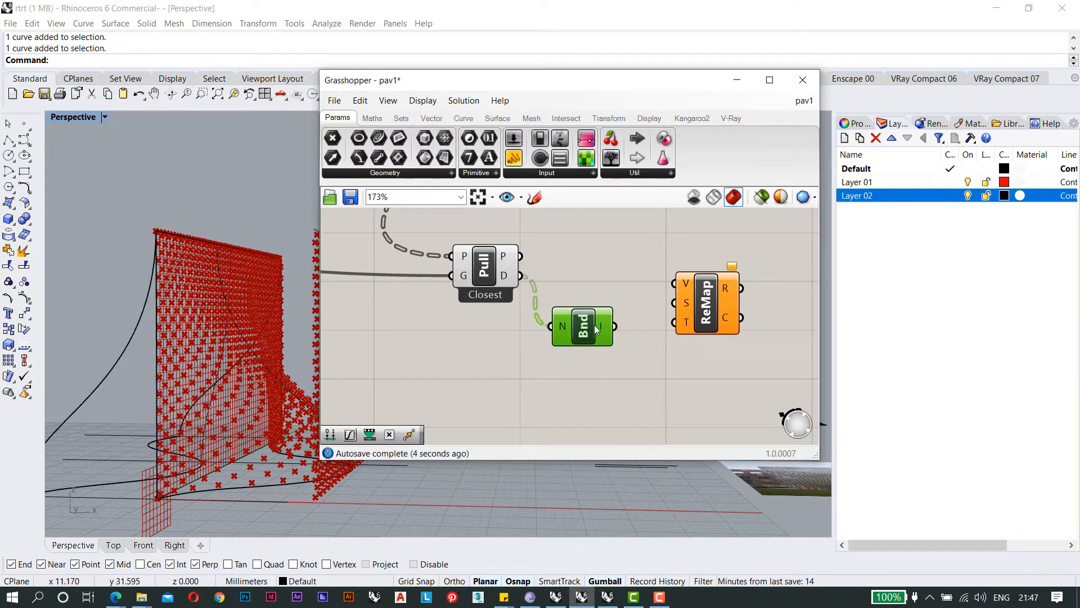
pyautogui.moveTo(613, 327); pyautogui.dragTo(686, 306)
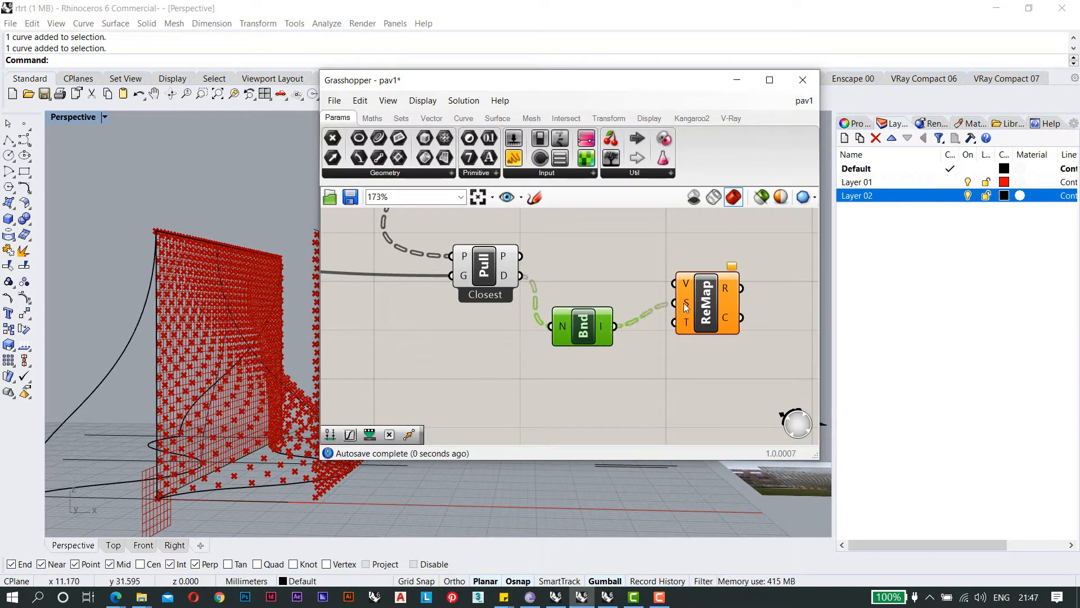
pyautogui.moveTo(686, 305)
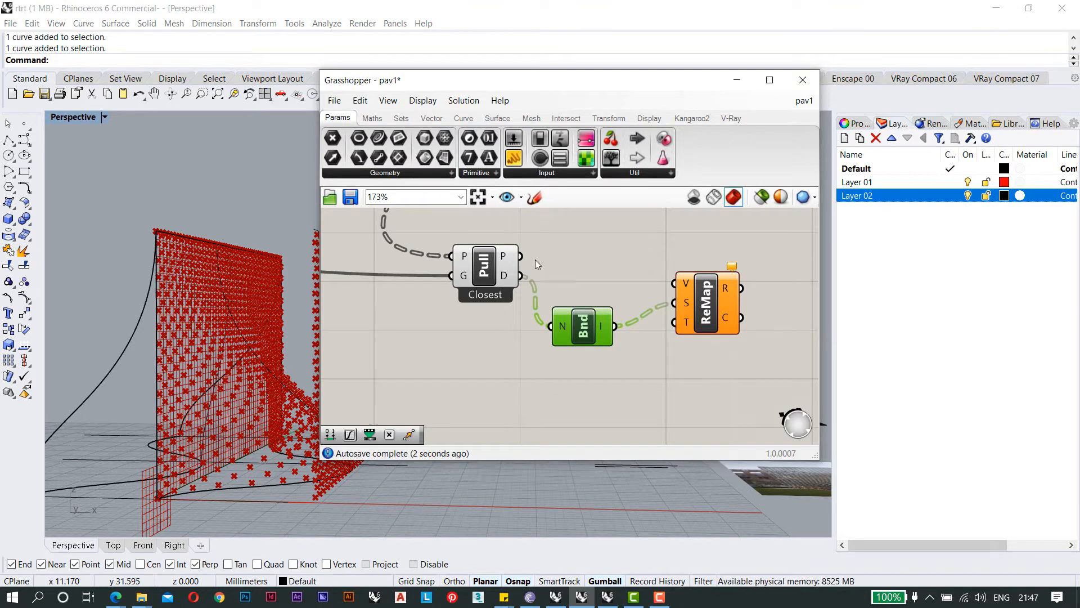
pyautogui.moveTo(525, 281); pyautogui.dragTo(677, 288)
pyautogui.moveTo(686, 288)
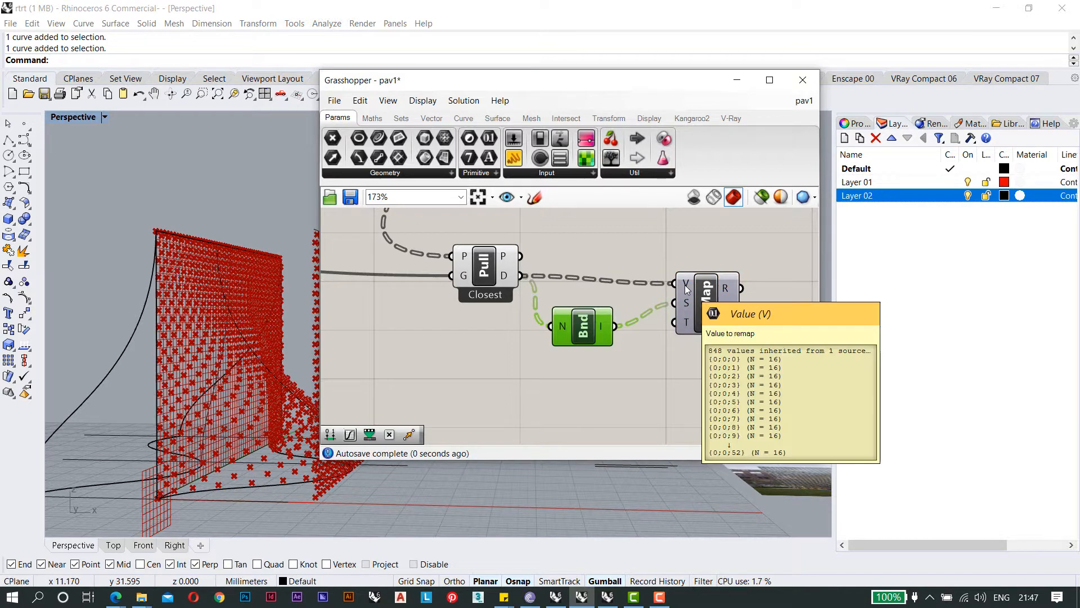
# Add a Construct Domain component below Bounds.
pyautogui.scroll(-3, 647, 217)
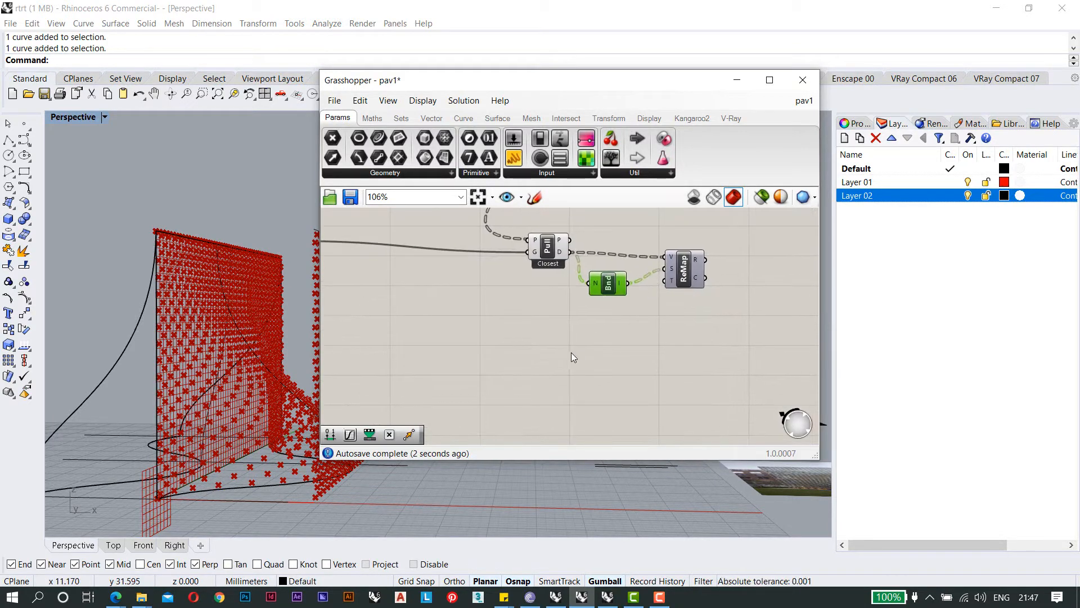
pyautogui.doubleClick(599, 346)
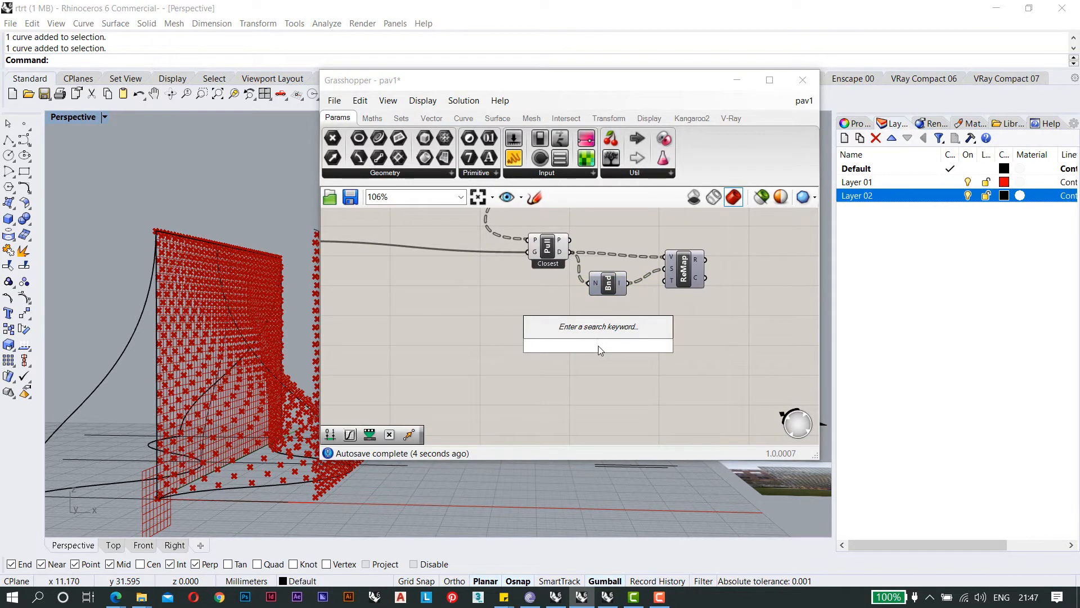
pyautogui.write('doma')
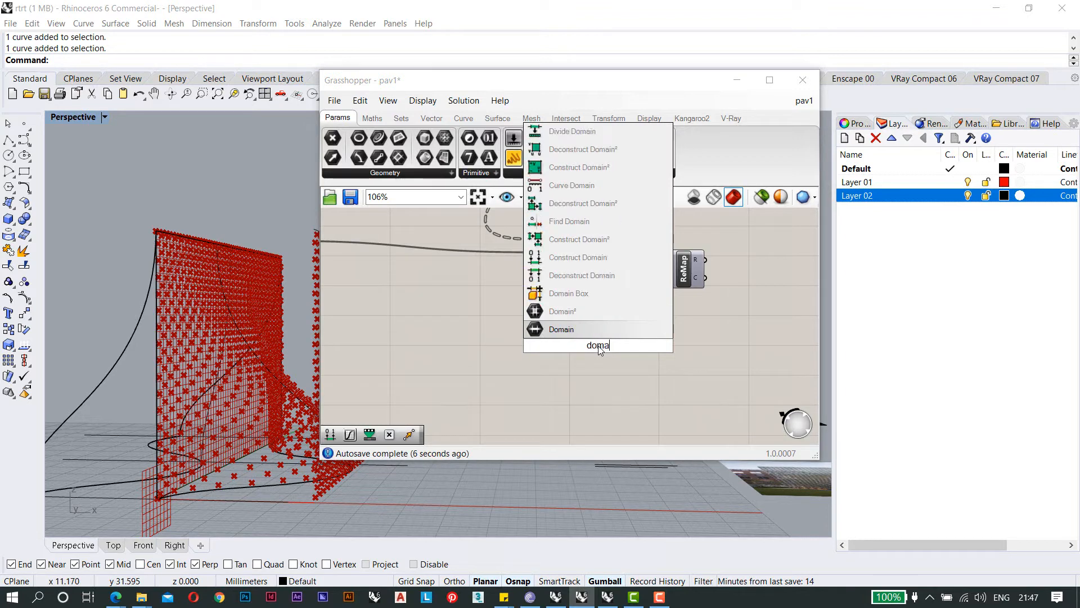
pyautogui.click(594, 260)
pyautogui.scroll(1, 577, 349)
pyautogui.scroll(2, 577, 349)
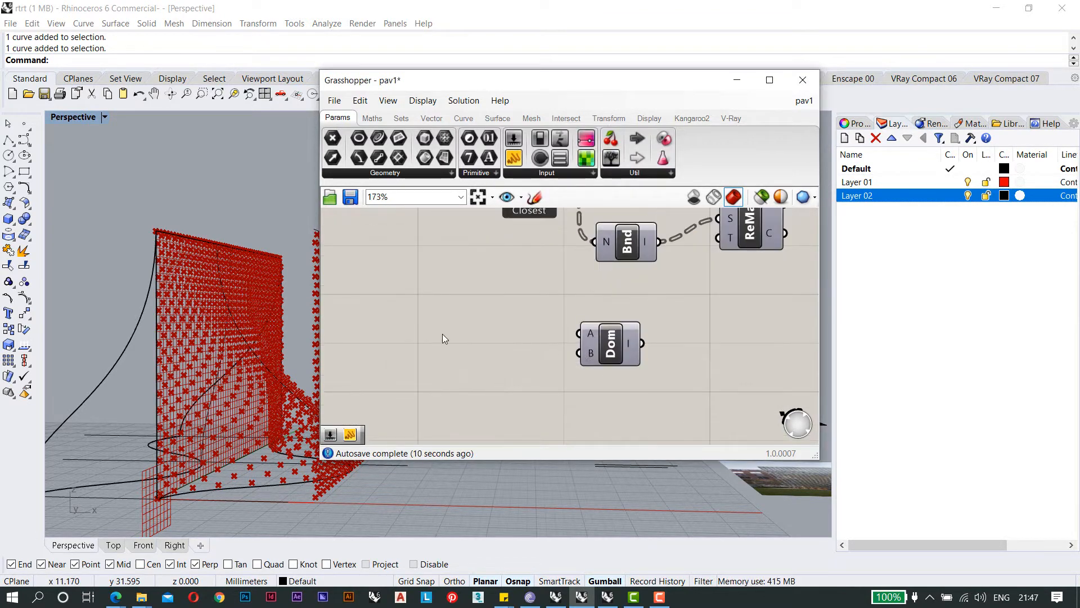
# Add two number sliders beside the Construct Domain component, one at 0.66 and one at 2.4.
pyautogui.doubleClick(442, 333)
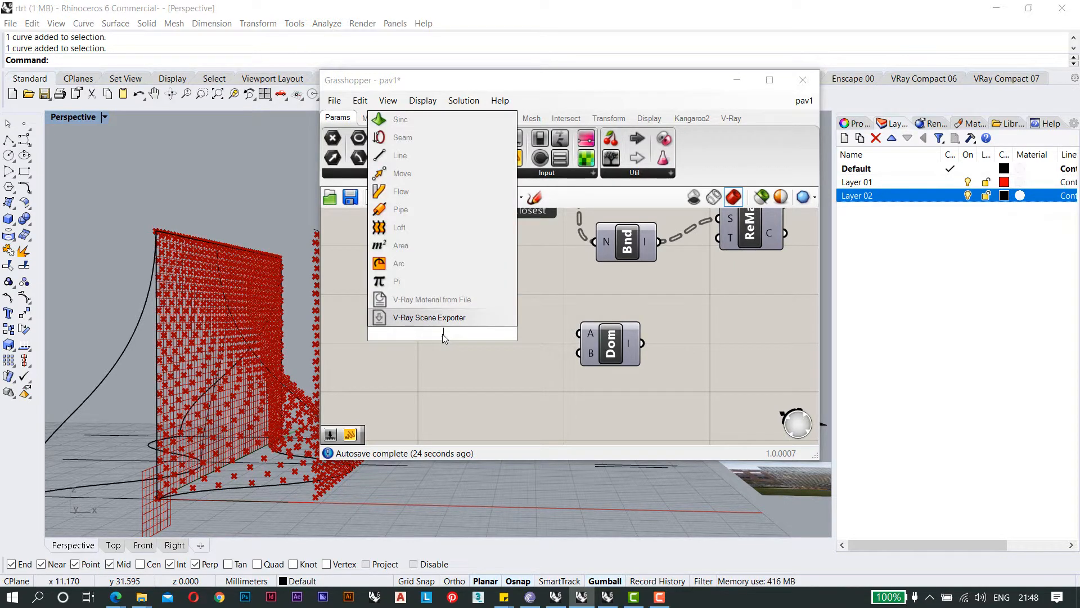
pyautogui.write('.66')
pyautogui.press('Return')
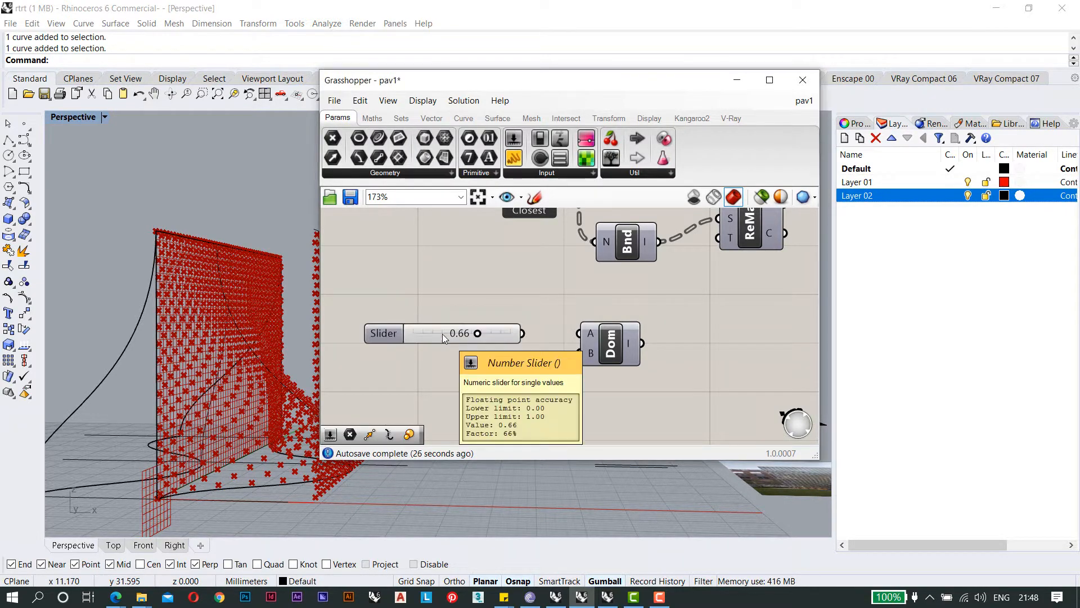
pyautogui.doubleClick(434, 396)
pyautogui.write('2.4')
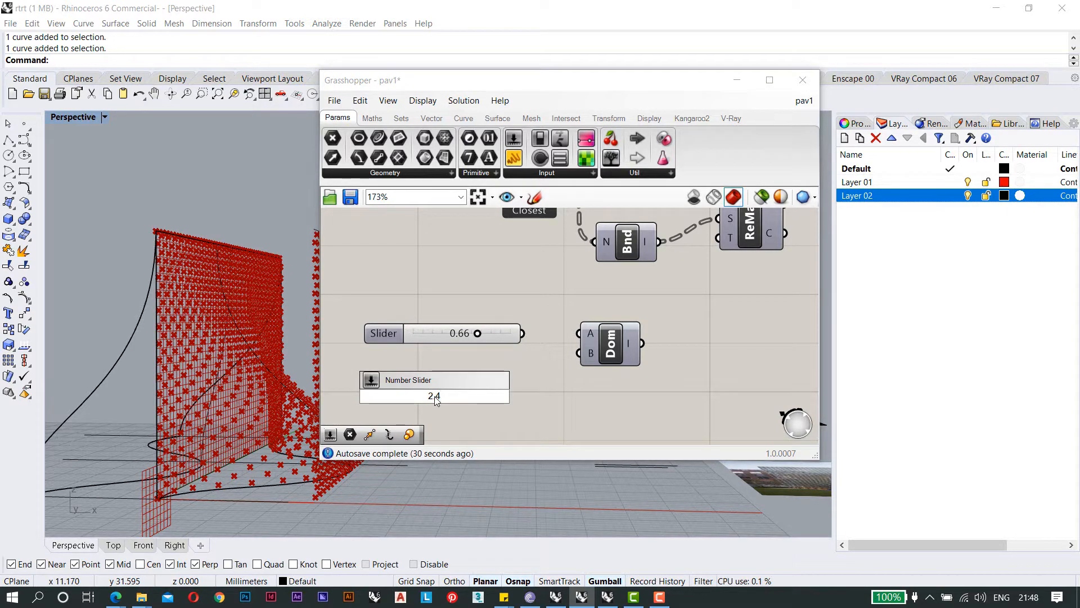
pyautogui.press('Return')
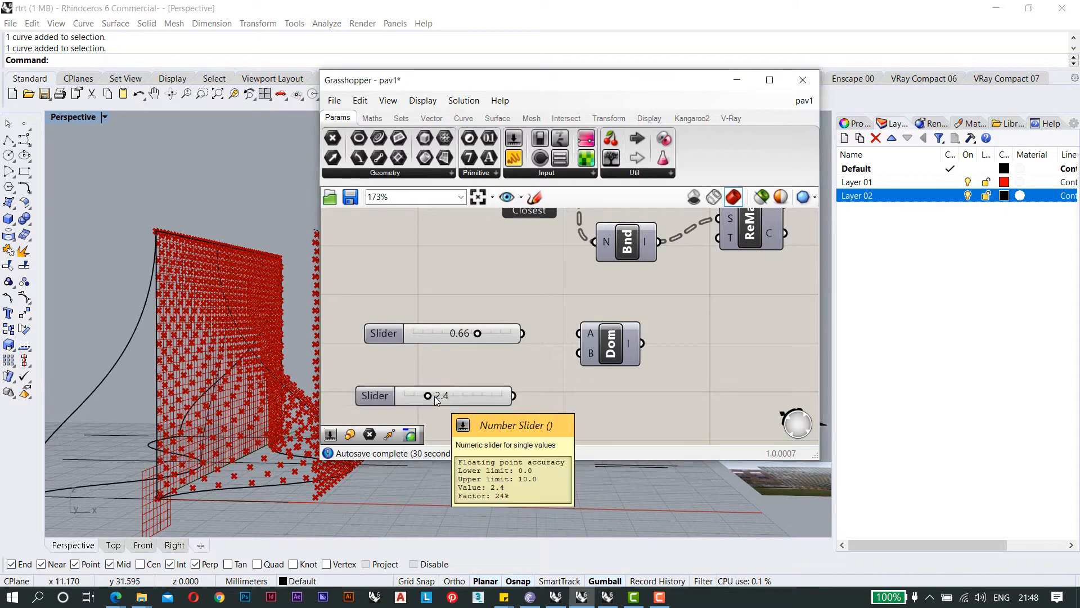
# Wire the 0.66 slider to the domain start and the 2.4 slider to the domain end, and feed the domain into Remap Numbers' target input.
pyautogui.moveTo(523, 334); pyautogui.dragTo(579, 334)
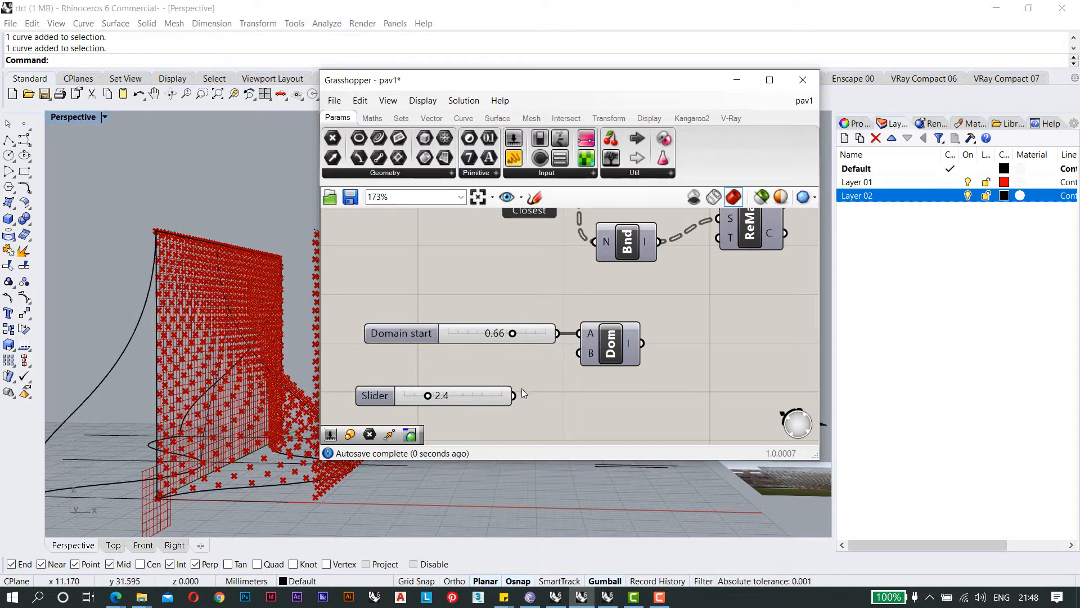
pyautogui.moveTo(542, 381); pyautogui.dragTo(580, 352)
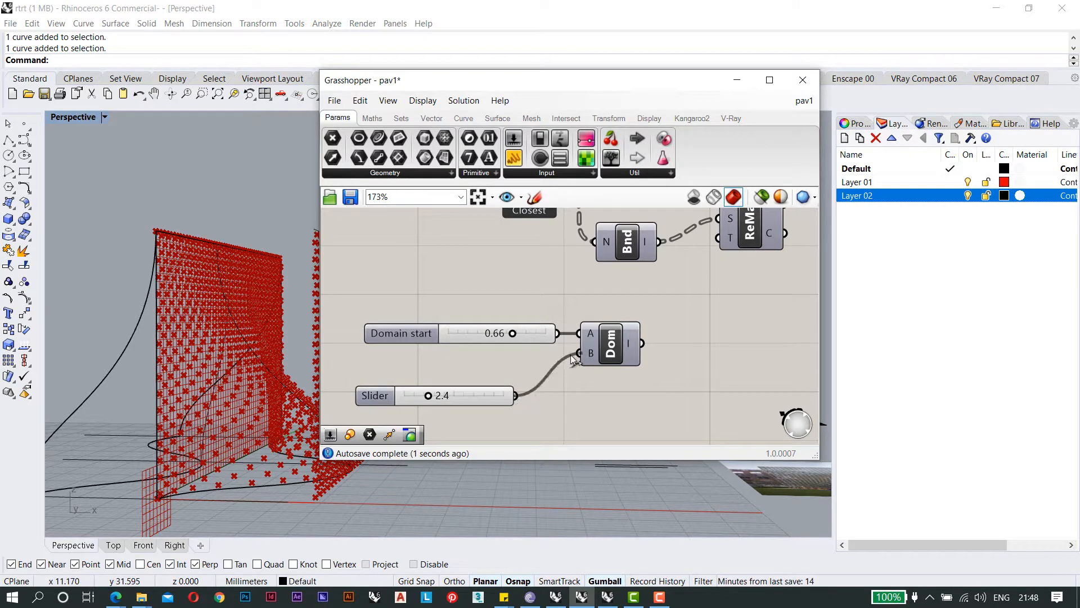
pyautogui.moveTo(487, 392); pyautogui.dragTo(551, 287)
pyautogui.scroll(-3, 509, 365)
pyautogui.scroll(2, 531, 361)
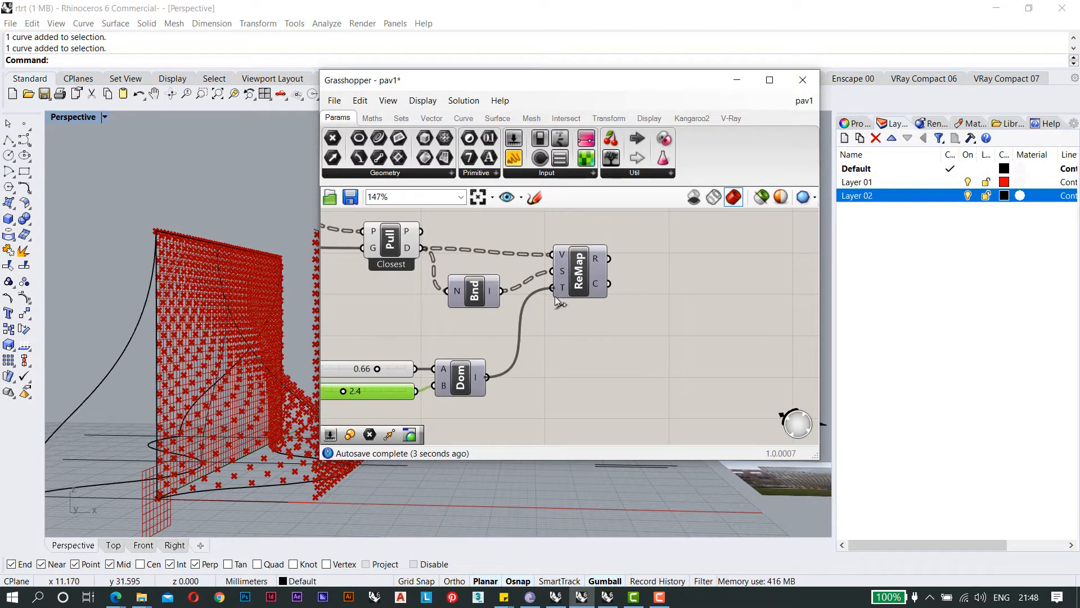
# Check Remap Numbers' mapped values in a temporary panel and delete the panel.
pyautogui.scroll(-2, 594, 357)
pyautogui.doubleClick(607, 326)
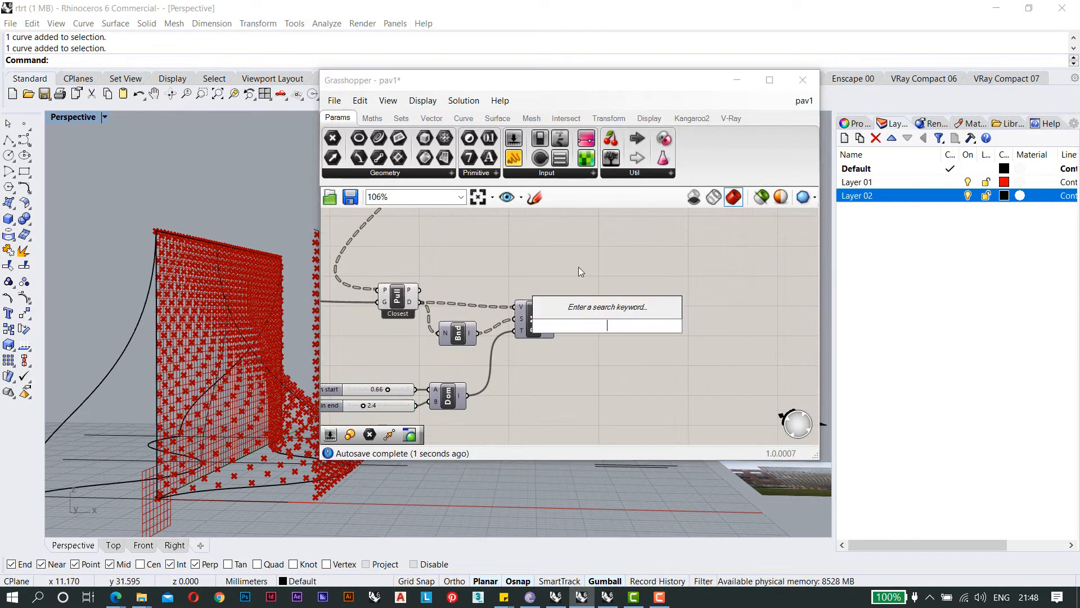
pyautogui.click(517, 163)
pyautogui.click(722, 313)
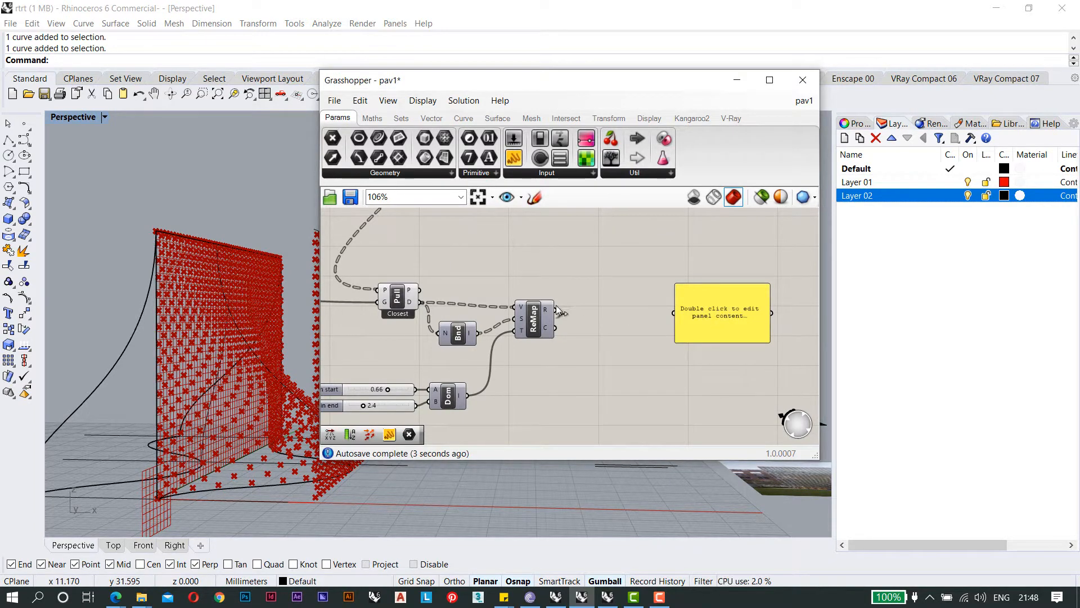
pyautogui.moveTo(554, 309); pyautogui.dragTo(675, 309)
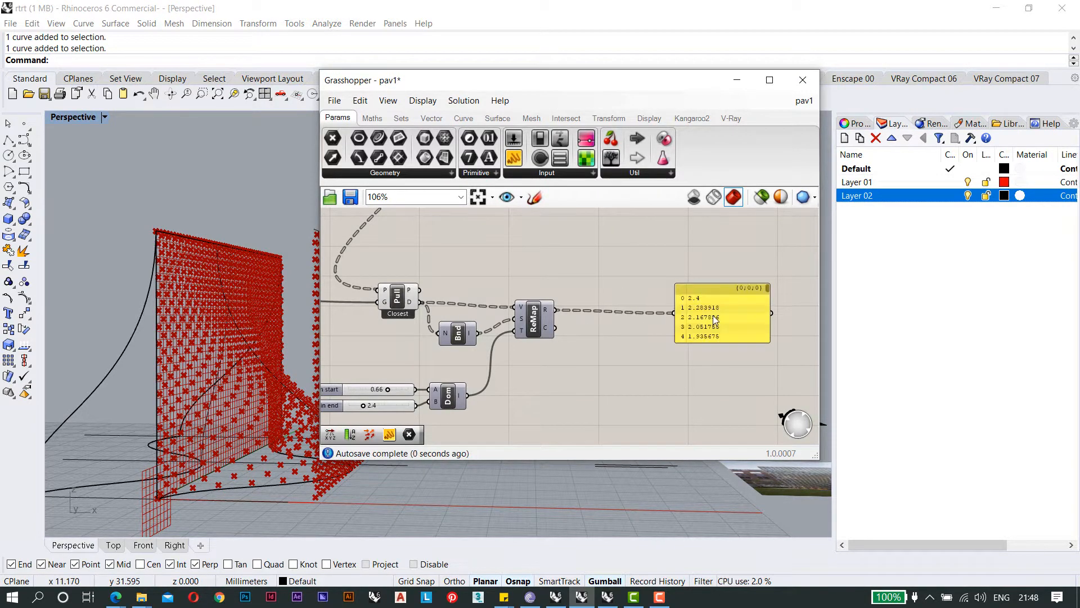
pyautogui.scroll(2, 672, 304)
pyautogui.click(676, 305)
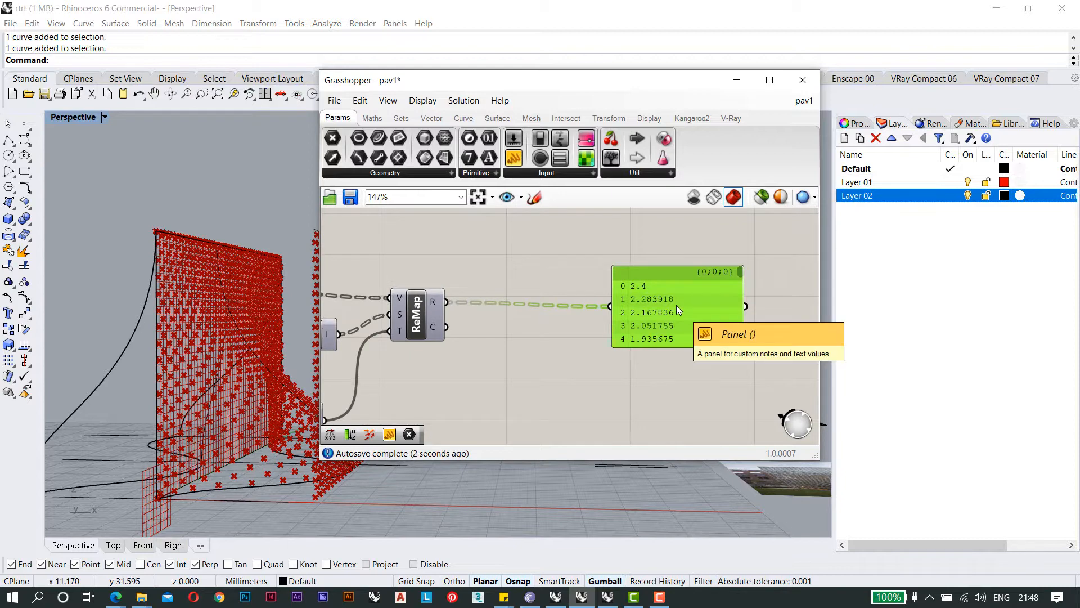
pyautogui.press('Delete')
# Review the Pull Point, Bounds and Remap Numbers chain along with the projected grid in the perspective view.
pyautogui.scroll(-4, 584, 304)
pyautogui.moveTo(570, 297); pyautogui.dragTo(627, 324, button='right')
pyautogui.scroll(3, 540, 347)
pyautogui.moveTo(540, 347); pyautogui.dragTo(580, 325, button='right')
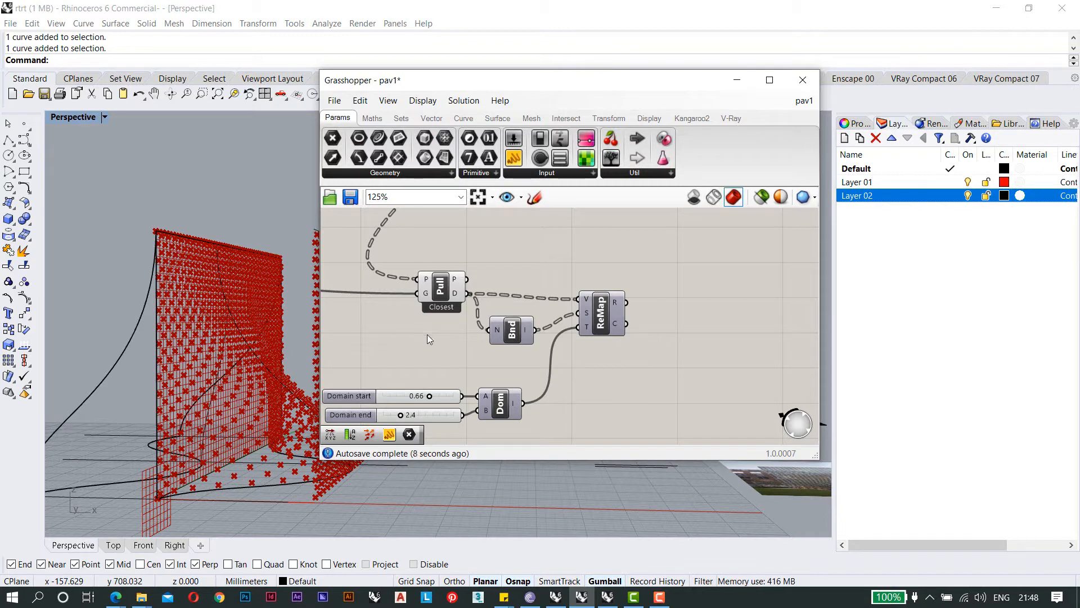
pyautogui.scroll(-4, 427, 334)
pyautogui.moveTo(552, 329); pyautogui.dragTo(611, 361, button='right')
pyautogui.scroll(3, 582, 353)
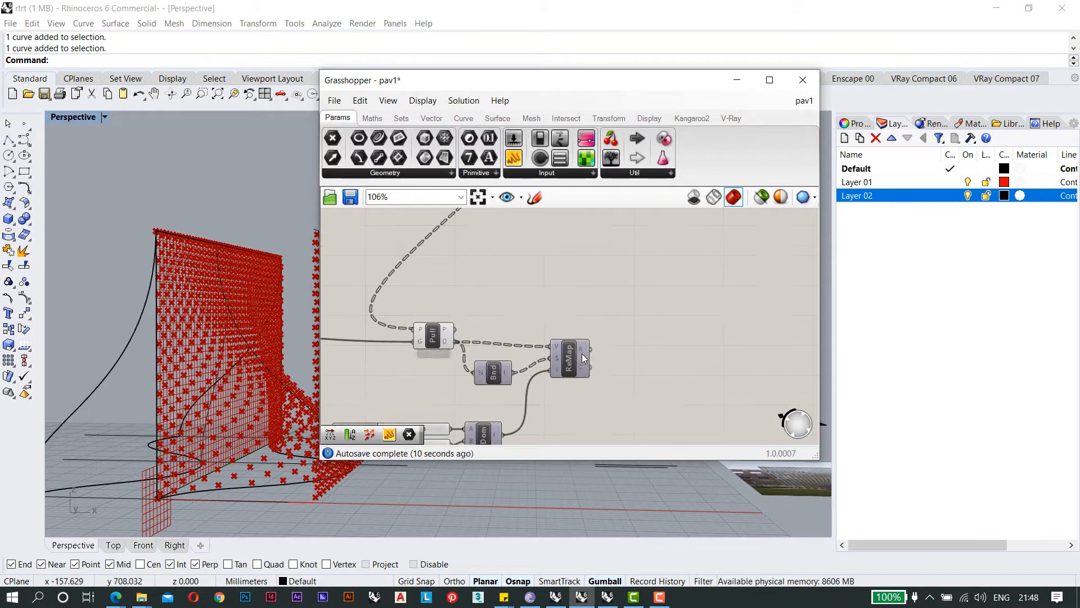
pyautogui.moveTo(573, 354); pyautogui.dragTo(585, 354)
pyautogui.scroll(-4, 607, 330)
pyautogui.moveTo(636, 311); pyautogui.dragTo(568, 332, button='right')
pyautogui.scroll(4, 555, 352)
pyautogui.moveTo(142, 347); pyautogui.dragTo(188, 339, button='right')
pyautogui.scroll(-4, 163, 342)
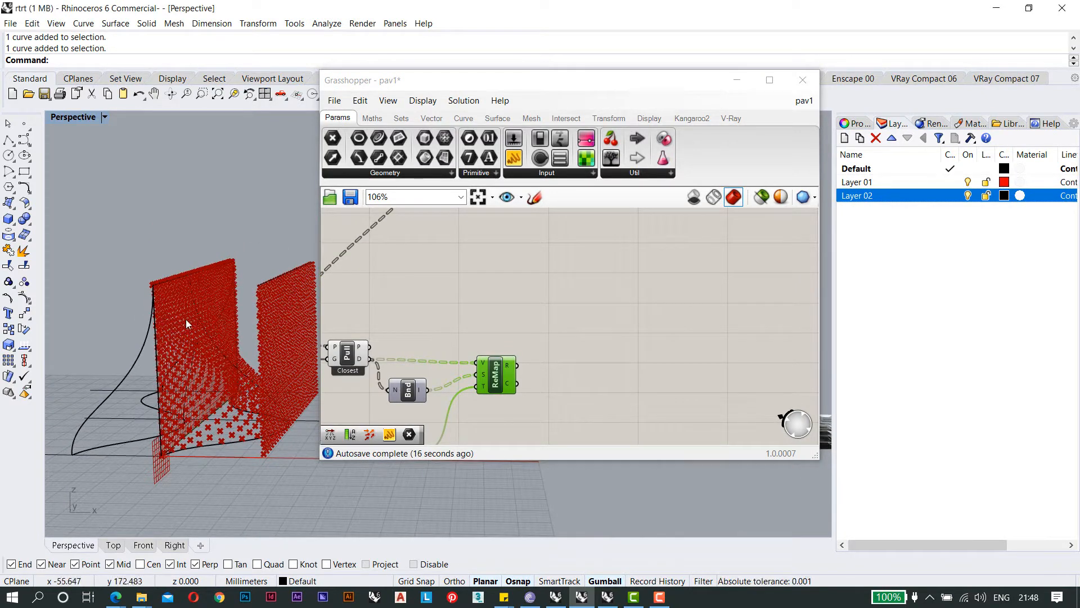
# Add a Unit X vector component and wire Remap Numbers' mapped output into its factor input.
pyautogui.doubleClick(605, 332)
pyautogui.write('x')
pyautogui.click(591, 316)
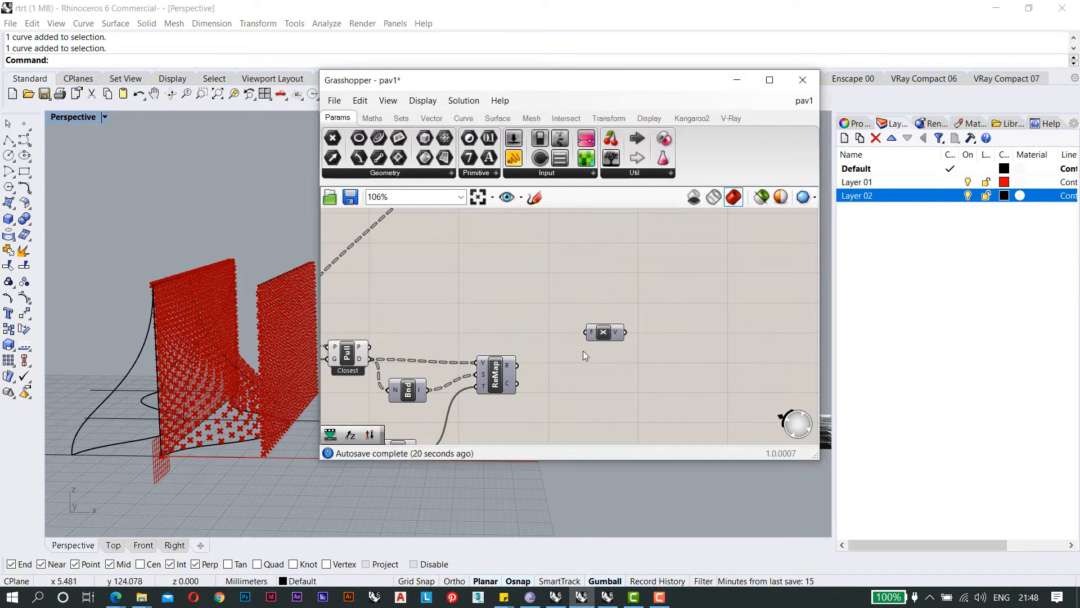
pyautogui.moveTo(518, 366); pyautogui.dragTo(587, 332)
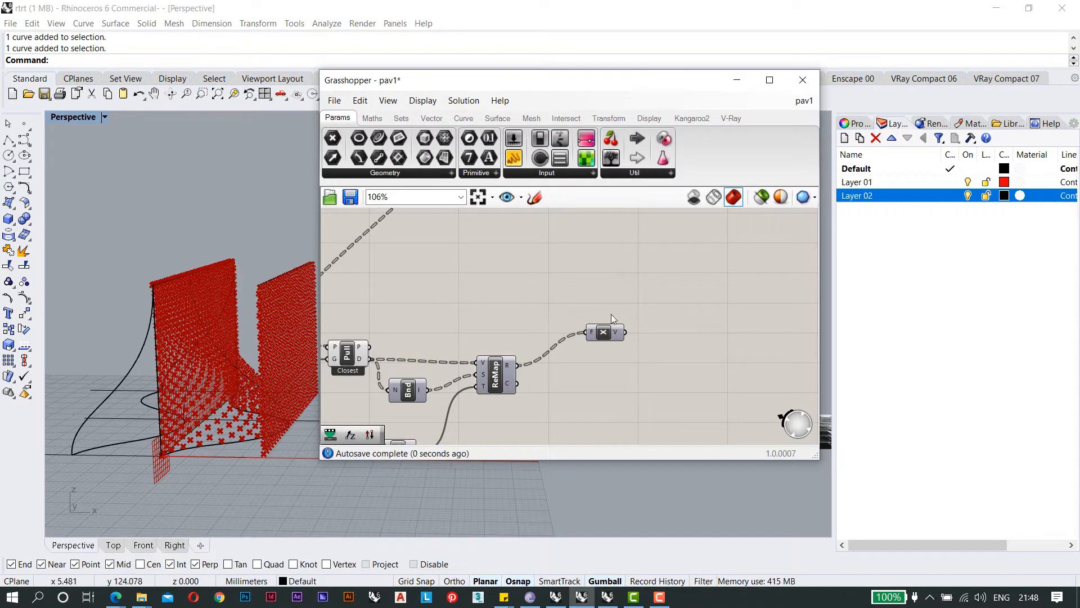
pyautogui.moveTo(635, 294); pyautogui.dragTo(612, 302, button='right')
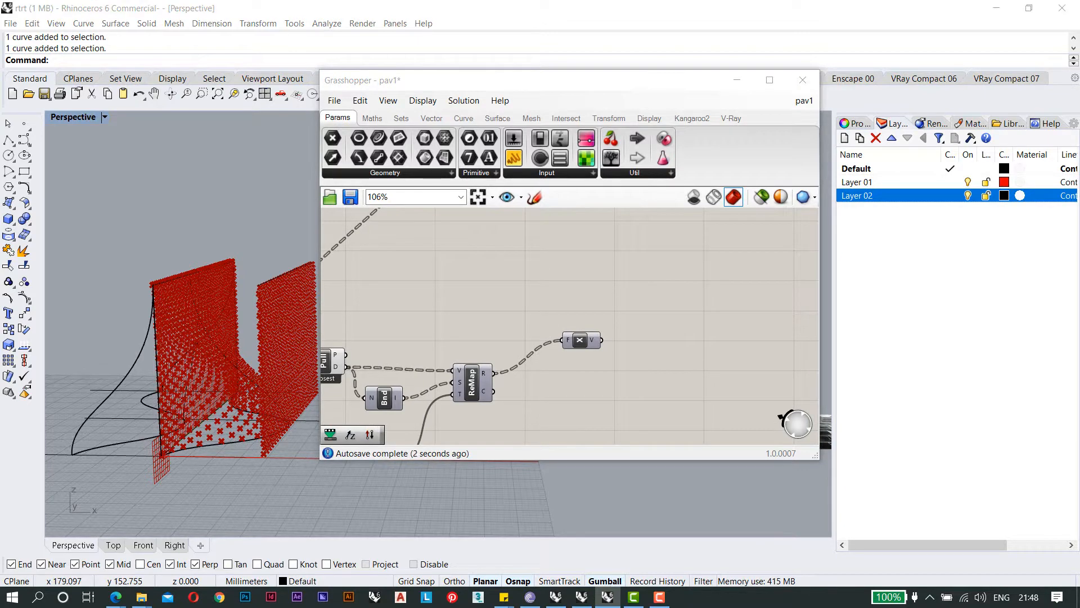
# Add a new Move component and wire the Unit X vector into its motion input.
pyautogui.click(606, 387)
pyautogui.scroll(-5, 641, 328)
pyautogui.doubleClick(623, 331)
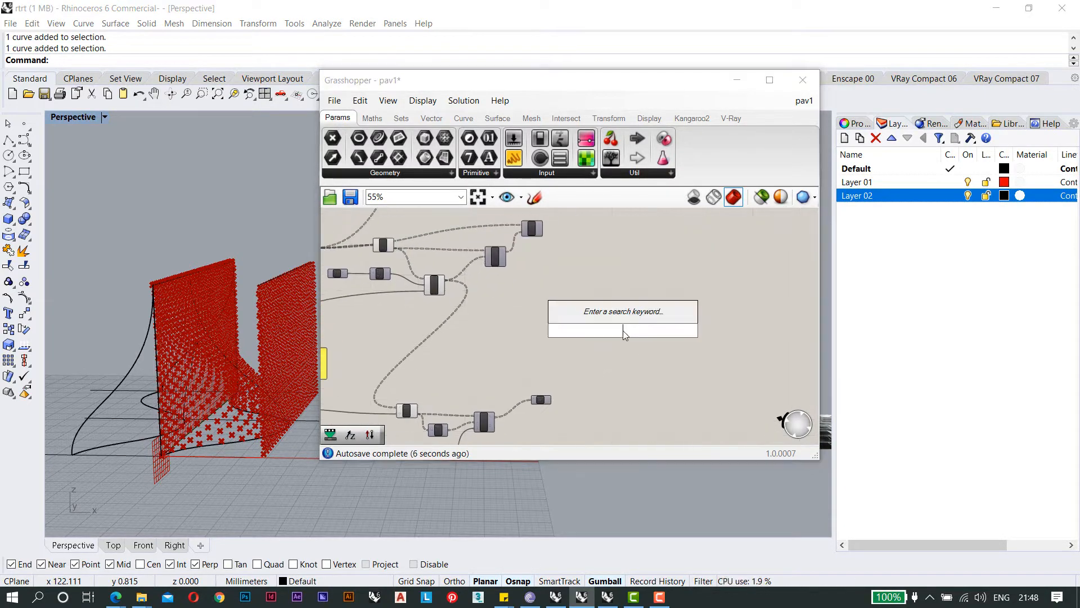
pyautogui.write('move')
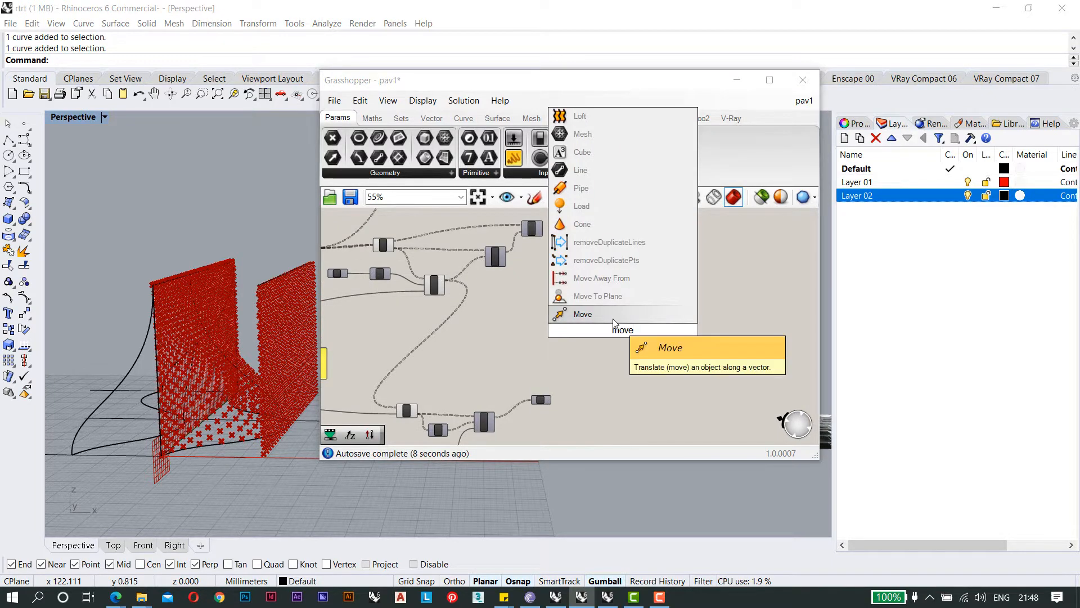
pyautogui.press('Return')
pyautogui.scroll(2, 544, 375)
pyautogui.scroll(1, 545, 375)
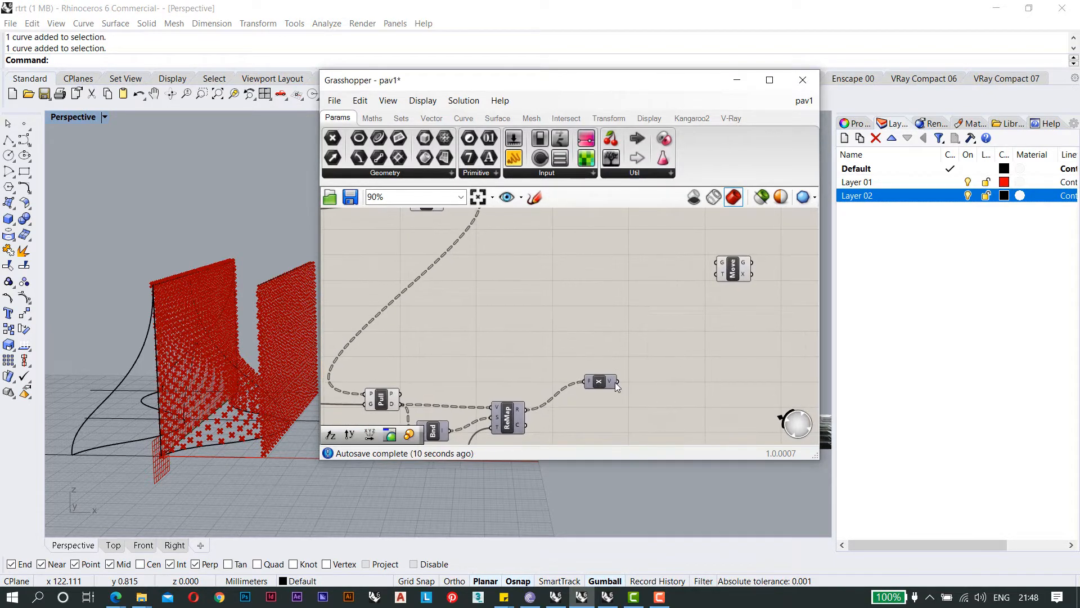
pyautogui.moveTo(615, 383); pyautogui.dragTo(719, 275)
pyautogui.scroll(5, 722, 275)
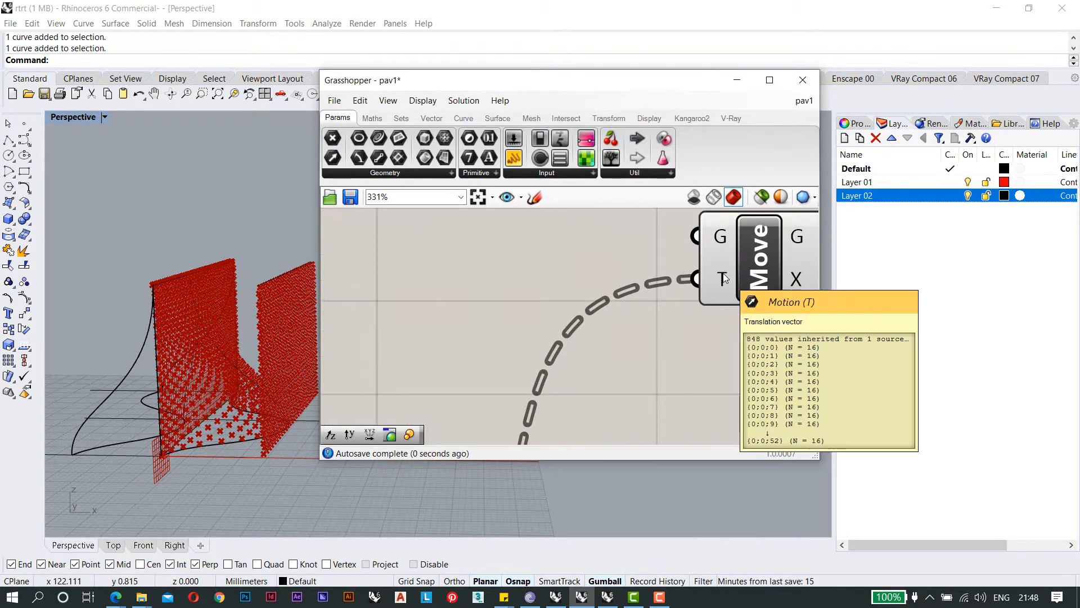
# Turn on the preview of the earlier Move component driven by Vector 2Pt and inspect its cells in the perspective view.
pyautogui.scroll(-9, 724, 276)
pyautogui.moveTo(723, 277); pyautogui.dragTo(716, 357, button='right')
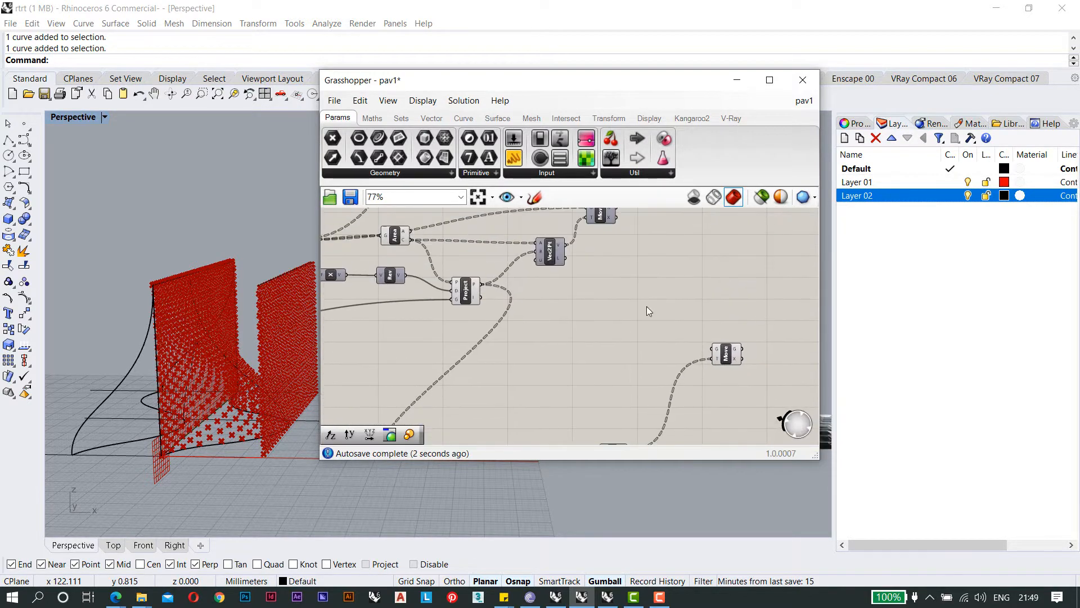
pyautogui.moveTo(647, 306); pyautogui.dragTo(673, 325, button='right')
pyautogui.scroll(2, 686, 336)
pyautogui.scroll(-1, 686, 335)
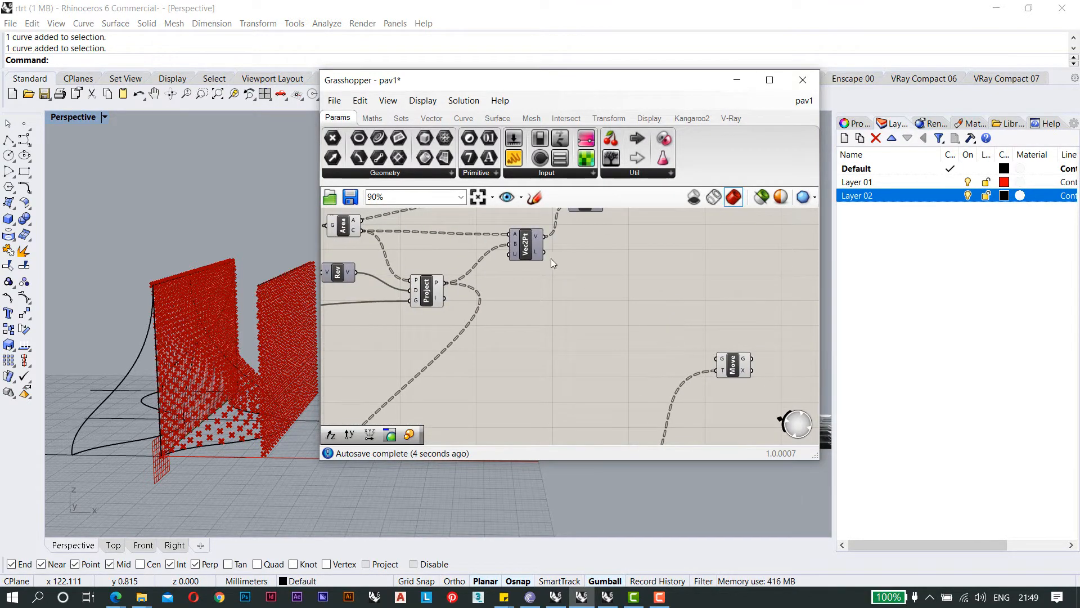
pyautogui.click(523, 251)
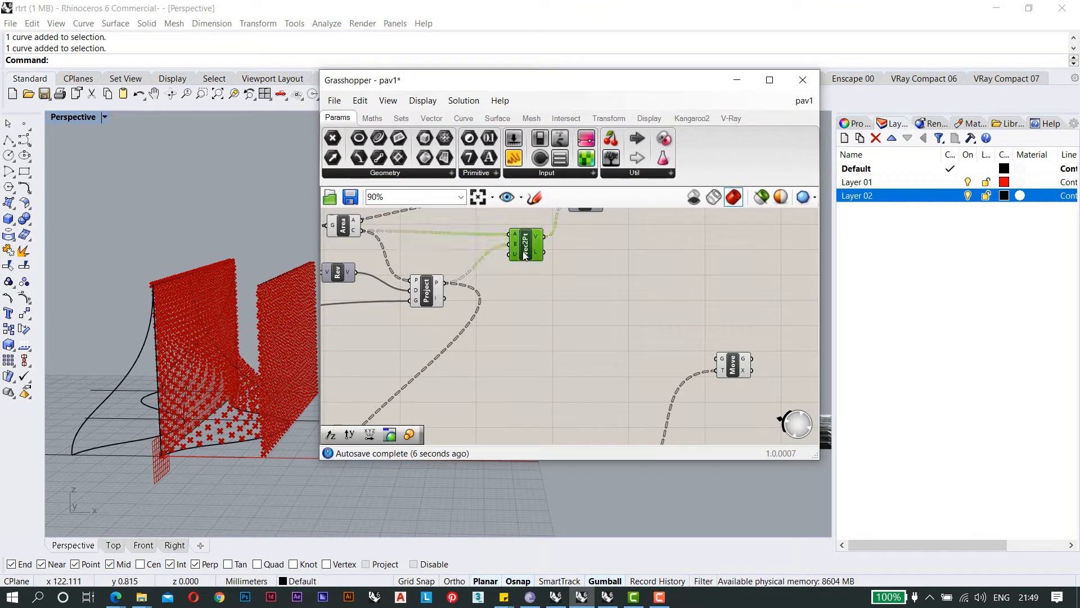
pyautogui.moveTo(542, 251); pyautogui.dragTo(495, 314, button='right')
pyautogui.click(540, 270)
pyautogui.moveTo(542, 277); pyautogui.dragTo(562, 254, button='right')
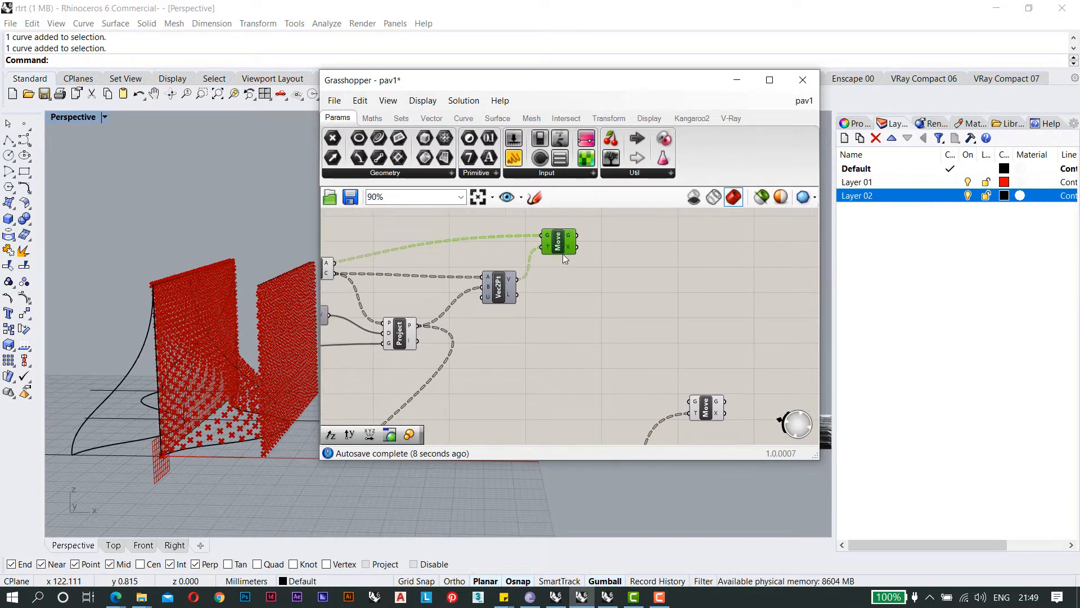
pyautogui.rightClick(560, 249)
pyautogui.click(590, 275)
pyautogui.moveTo(227, 320); pyautogui.dragTo(209, 322, button='right')
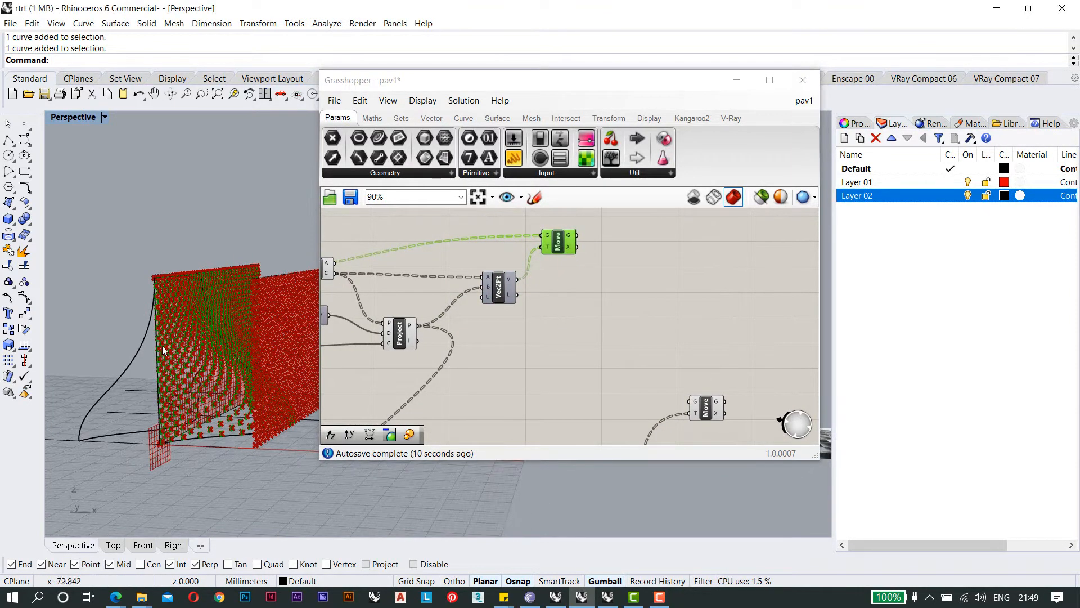
pyautogui.scroll(8, 162, 346)
pyautogui.scroll(-8, 164, 347)
# Wire the geometry output of the earlier Move into the geometry input of the new Move.
pyautogui.moveTo(561, 342); pyautogui.dragTo(599, 291, button='right')
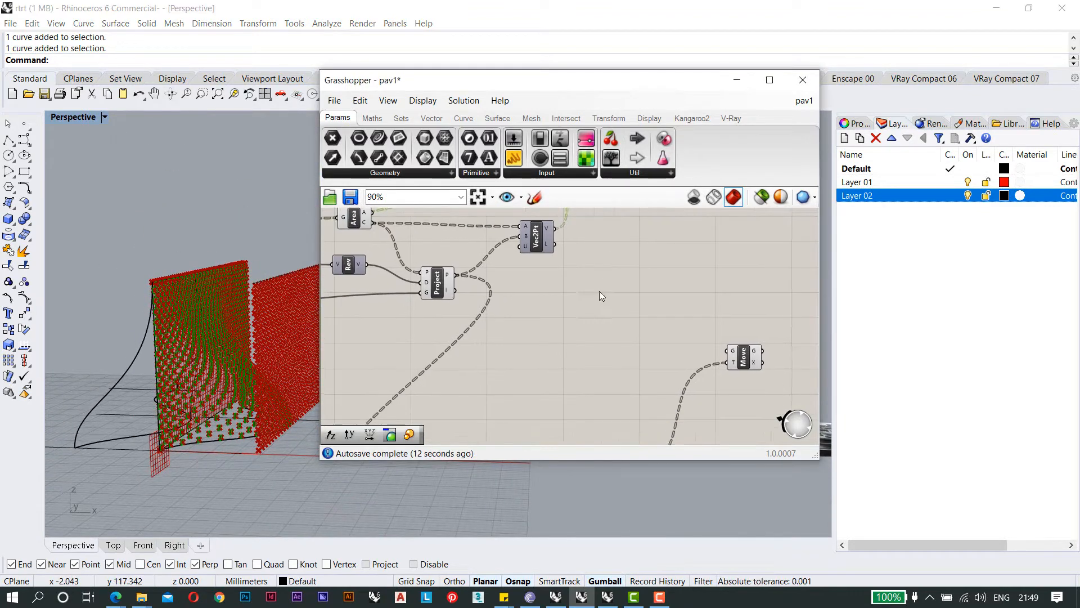
pyautogui.moveTo(501, 280); pyautogui.dragTo(486, 275, button='right')
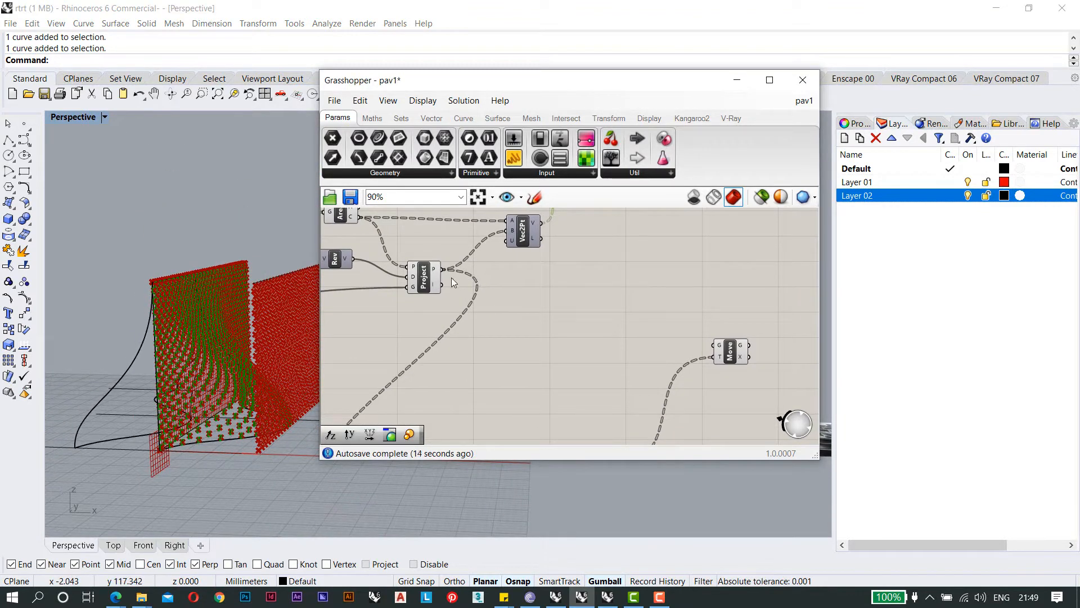
pyautogui.doubleClick(463, 288)
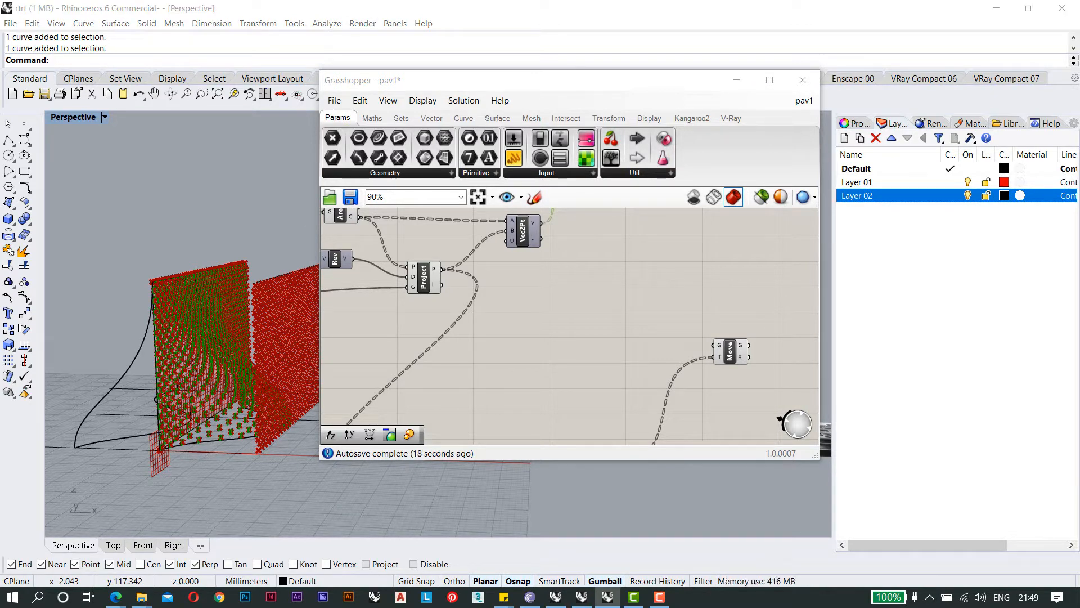
pyautogui.moveTo(542, 298)
pyautogui.mouseDown(button='right')
pyautogui.moveTo(511, 319)
pyautogui.moveTo(524, 286)
pyautogui.mouseUp(button='right')
pyautogui.scroll(-2, 512, 319)
pyautogui.scroll(2, 538, 289)
pyautogui.moveTo(547, 238); pyautogui.dragTo(535, 252, button='right')
pyautogui.moveTo(575, 254); pyautogui.dragTo(649, 391)
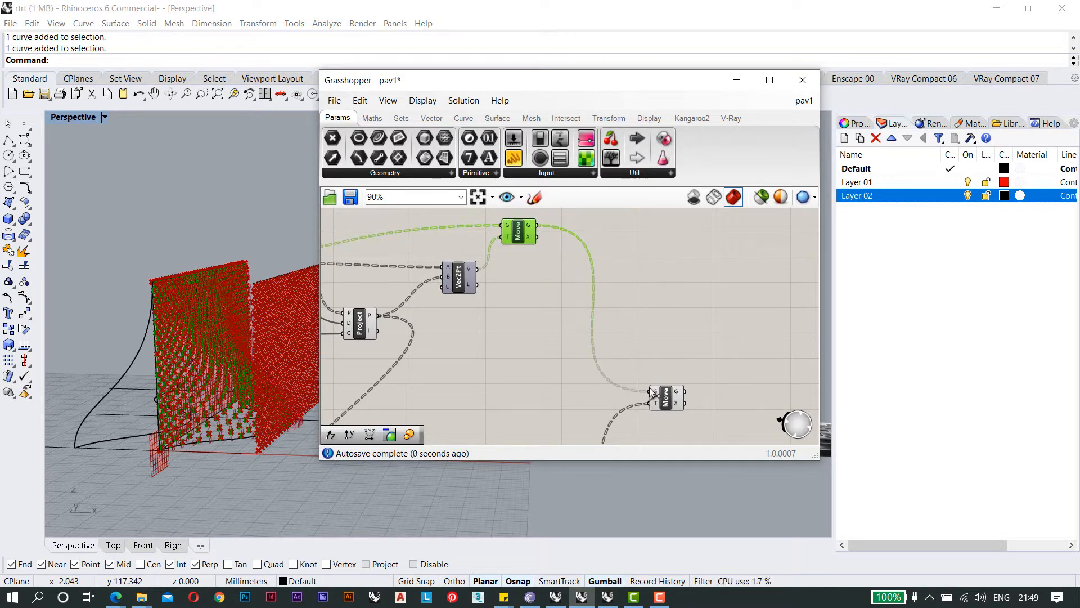
# Select the new Move component and examine its shifted cells against the original grid from several angles in the perspective view.
pyautogui.moveTo(638, 301); pyautogui.dragTo(637, 283, button='right')
pyautogui.click(665, 379)
pyautogui.scroll(4, 670, 380)
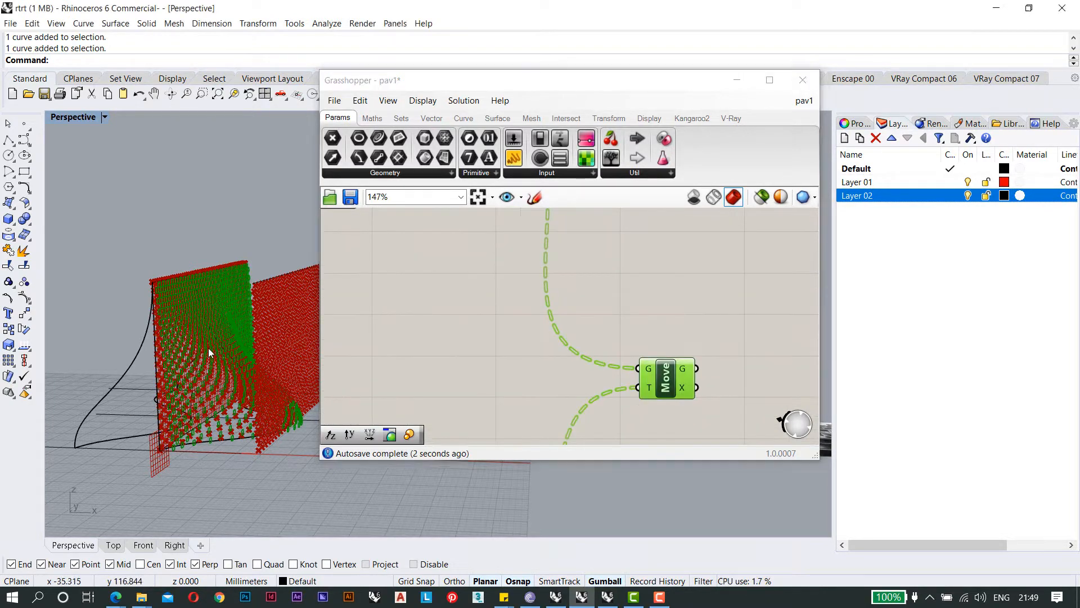
pyautogui.scroll(5, 208, 348)
pyautogui.moveTo(154, 426); pyautogui.dragTo(258, 384, button='right')
pyautogui.scroll(-4, 166, 416)
pyautogui.scroll(5, 235, 398)
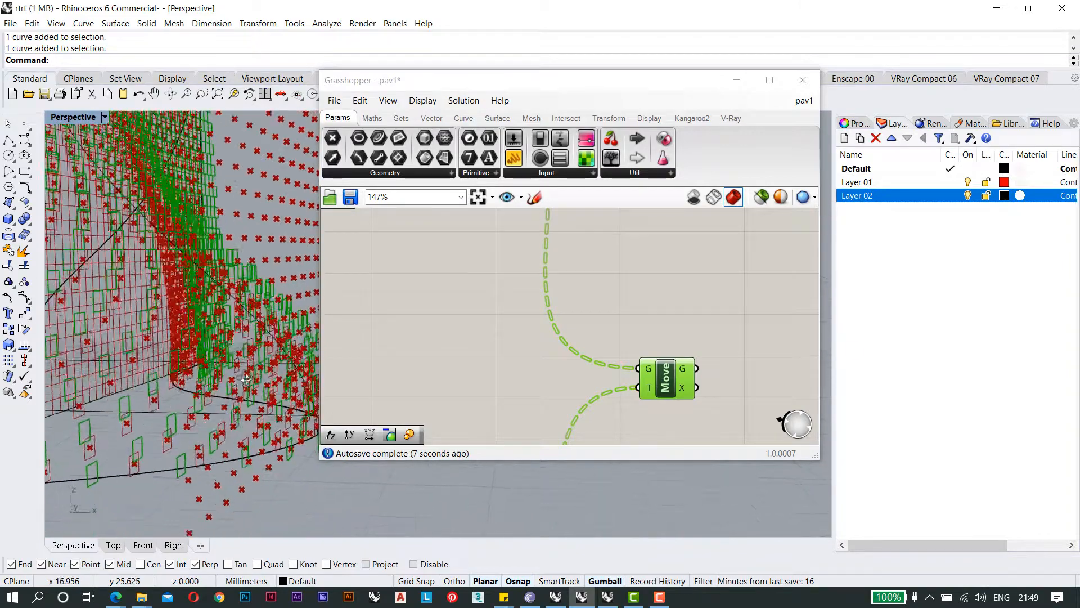
pyautogui.scroll(-6, 259, 383)
pyautogui.moveTo(144, 338); pyautogui.dragTo(187, 328, button='right')
pyautogui.scroll(5, 170, 315)
pyautogui.scroll(-5, 187, 328)
pyautogui.scroll(5, 147, 228)
pyautogui.scroll(-7, 169, 236)
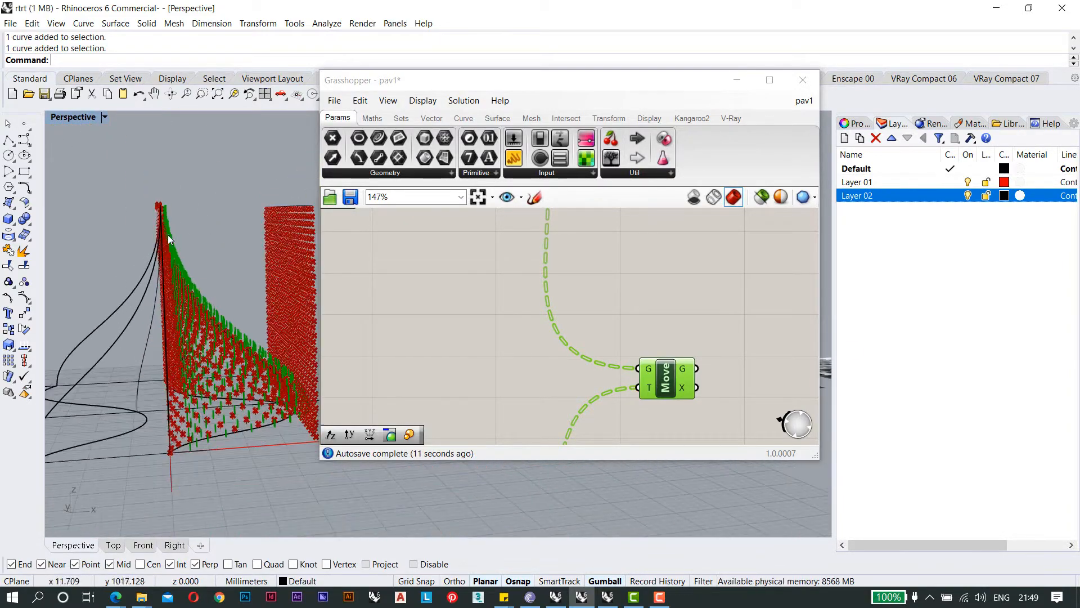
# Set the Domain end slider of the remap target domain to 3.0.
pyautogui.moveTo(548, 373); pyautogui.dragTo(609, 303, button='right')
pyautogui.scroll(-4, 522, 356)
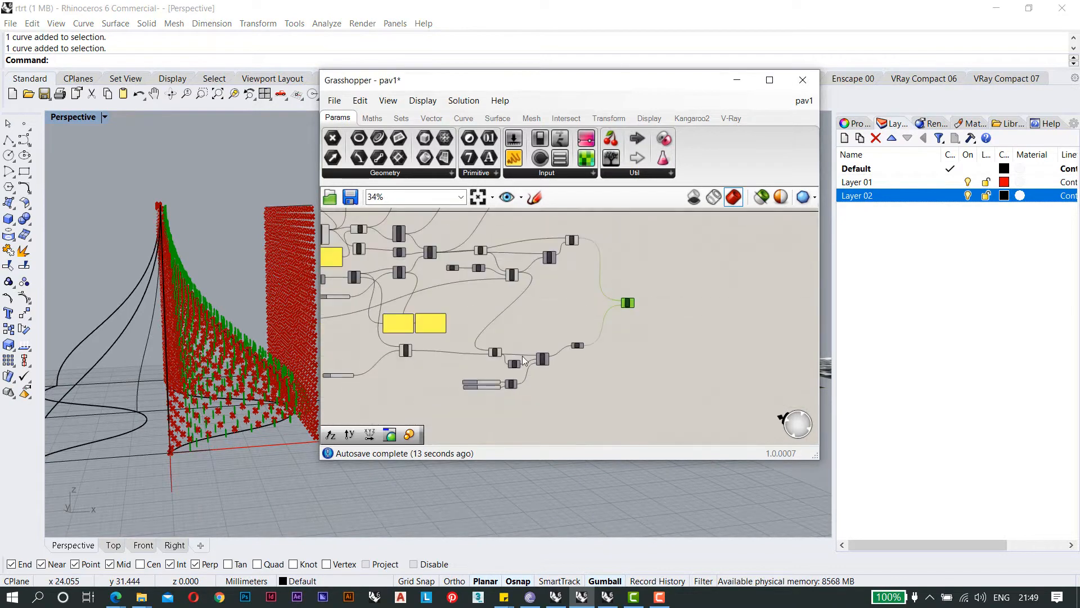
pyautogui.scroll(7, 477, 398)
pyautogui.scroll(3, 505, 383)
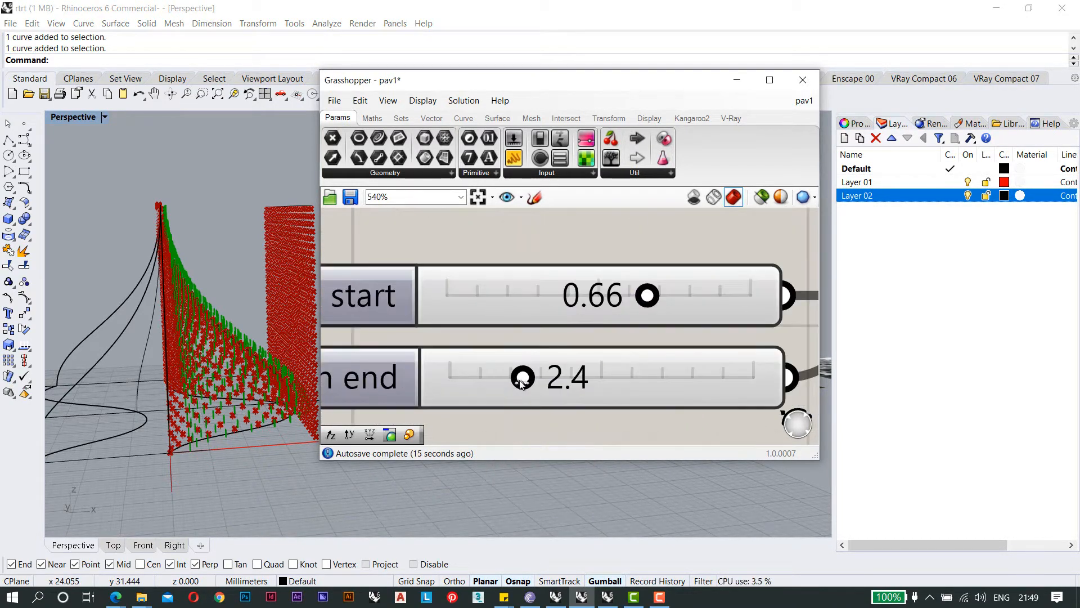
pyautogui.moveTo(518, 377); pyautogui.dragTo(538, 382)
pyautogui.scroll(-5, 495, 320)
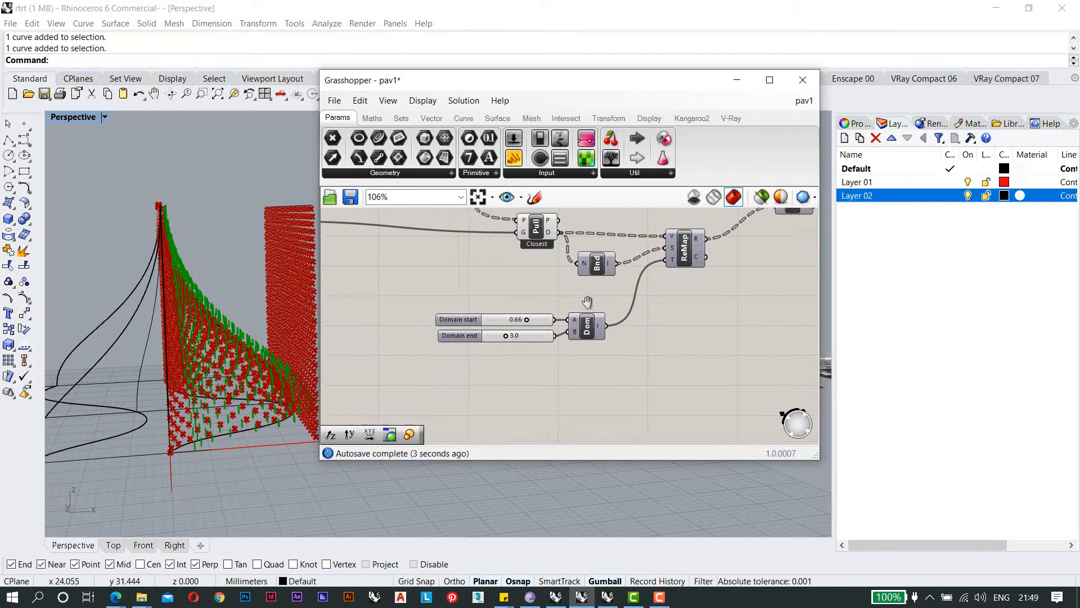
# Examine the shifted cells against the original grid from several angles and distances in the perspective view.
pyautogui.moveTo(261, 365); pyautogui.dragTo(214, 336, button='right')
pyautogui.scroll(7, 214, 336)
pyautogui.scroll(-4, 211, 380)
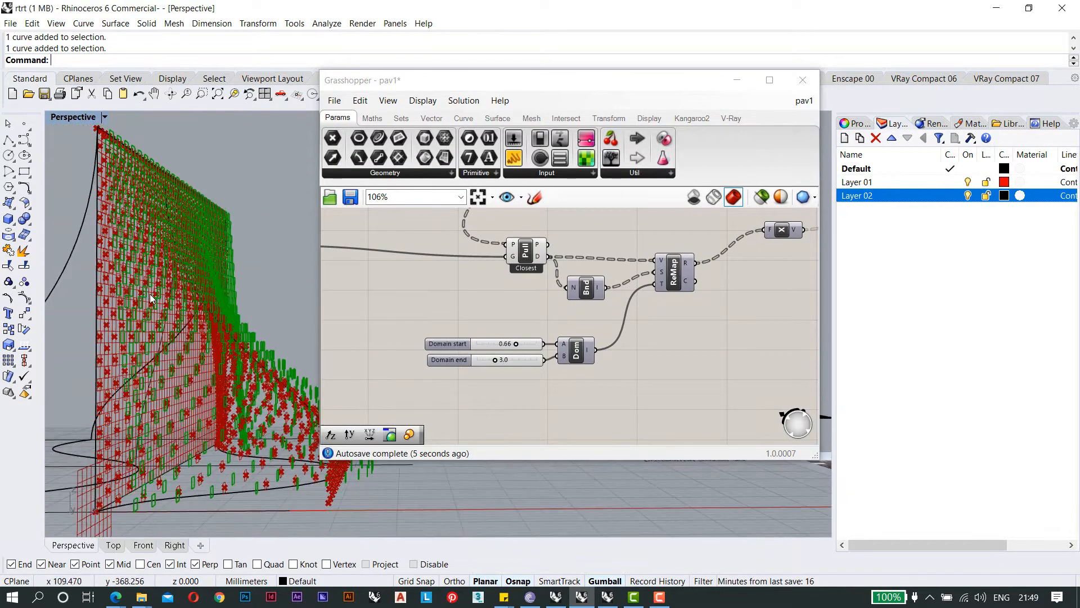
pyautogui.moveTo(149, 295); pyautogui.dragTo(141, 307, button='right')
pyautogui.scroll(7, 94, 174)
pyautogui.scroll(-6, 94, 173)
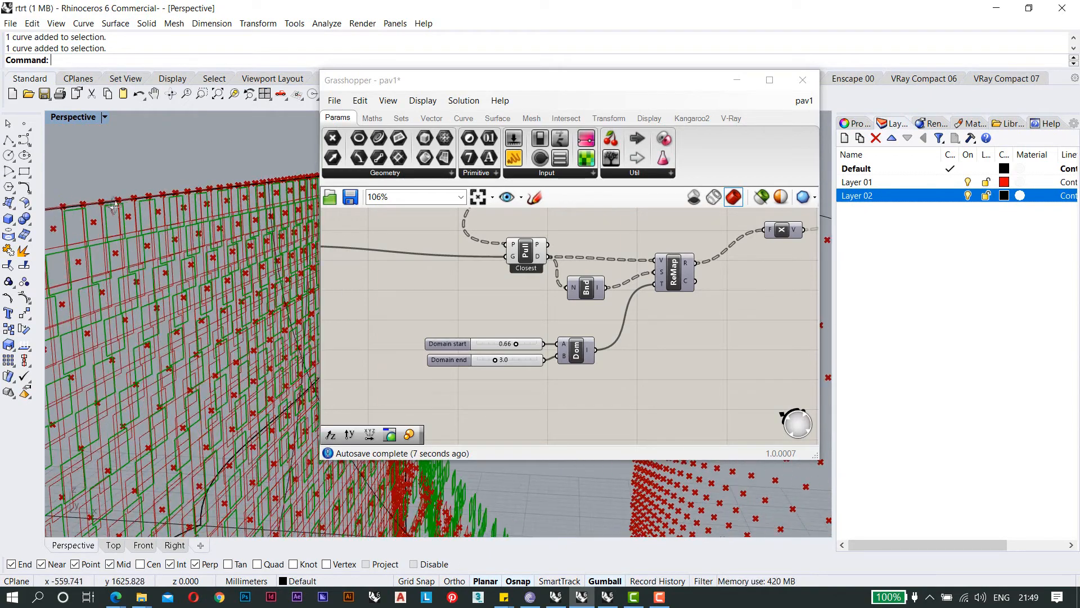
pyautogui.scroll(5, 100, 224)
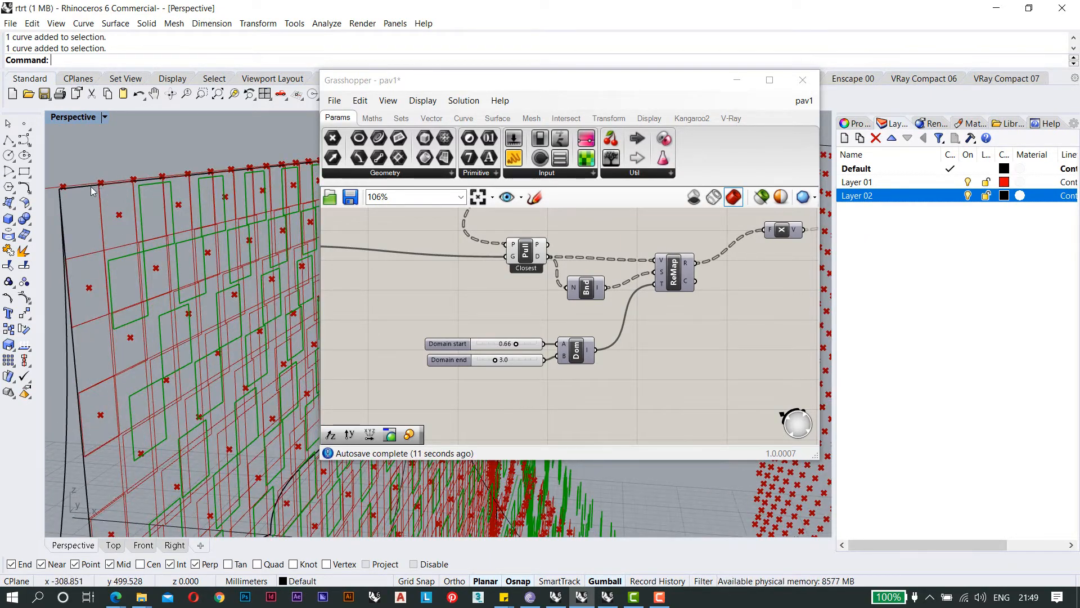
pyautogui.scroll(-6, 198, 253)
pyautogui.scroll(-4, 157, 285)
pyautogui.scroll(4, 207, 296)
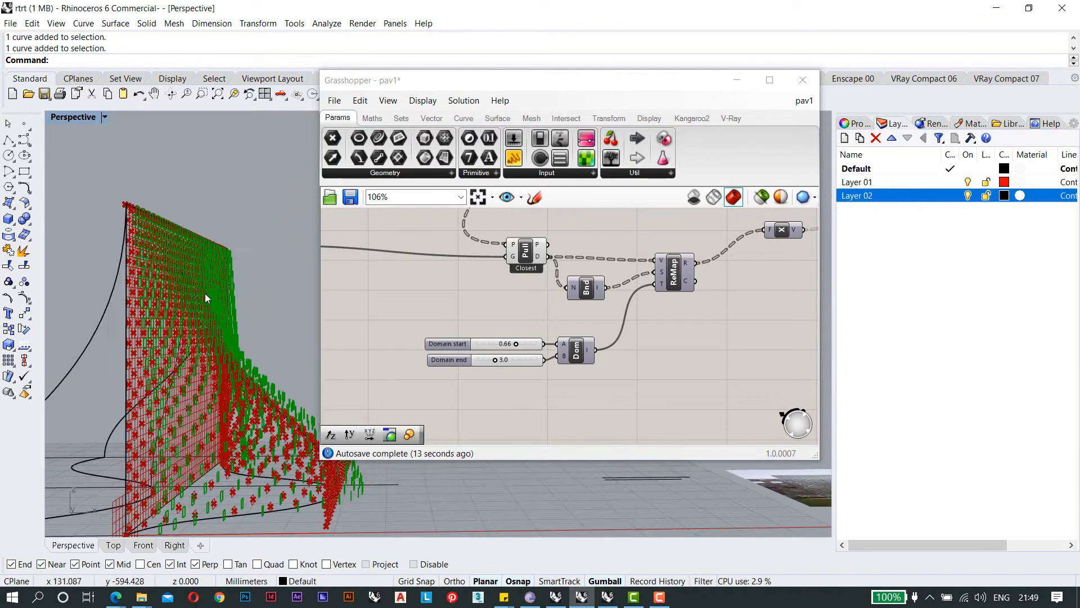
pyautogui.moveTo(204, 295); pyautogui.dragTo(230, 314, button='right')
# Maximize the Top view and examine the pavilion reference photo to see how the box cells meet at their corners.
pyautogui.doubleClick(62, 121)
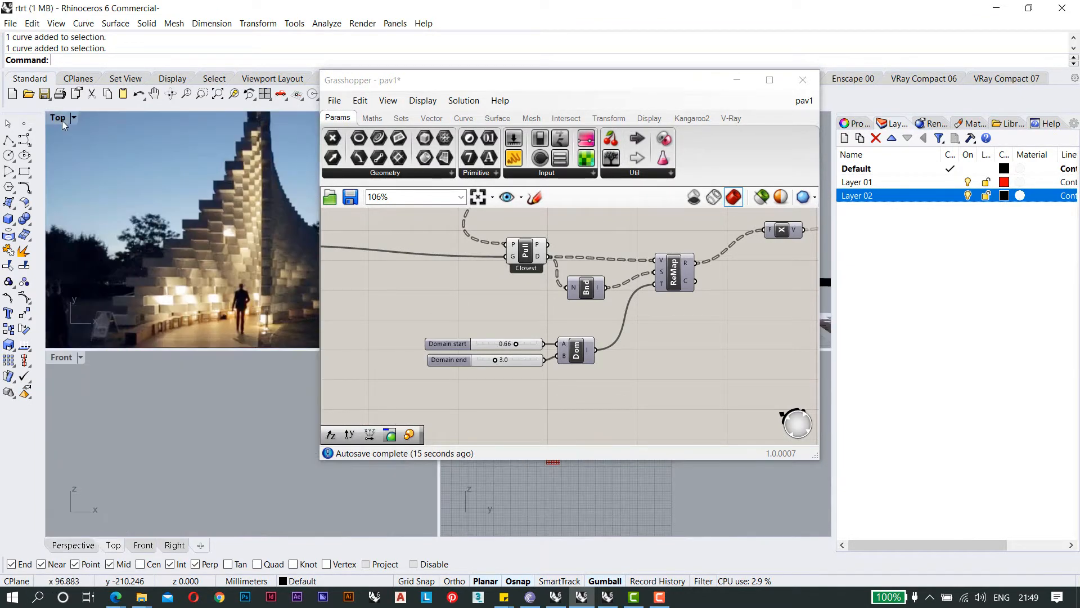
pyautogui.doubleClick(61, 121)
pyautogui.scroll(-10, 201, 256)
pyautogui.moveTo(147, 252); pyautogui.dragTo(257, 289, button='right')
pyautogui.scroll(10, 132, 289)
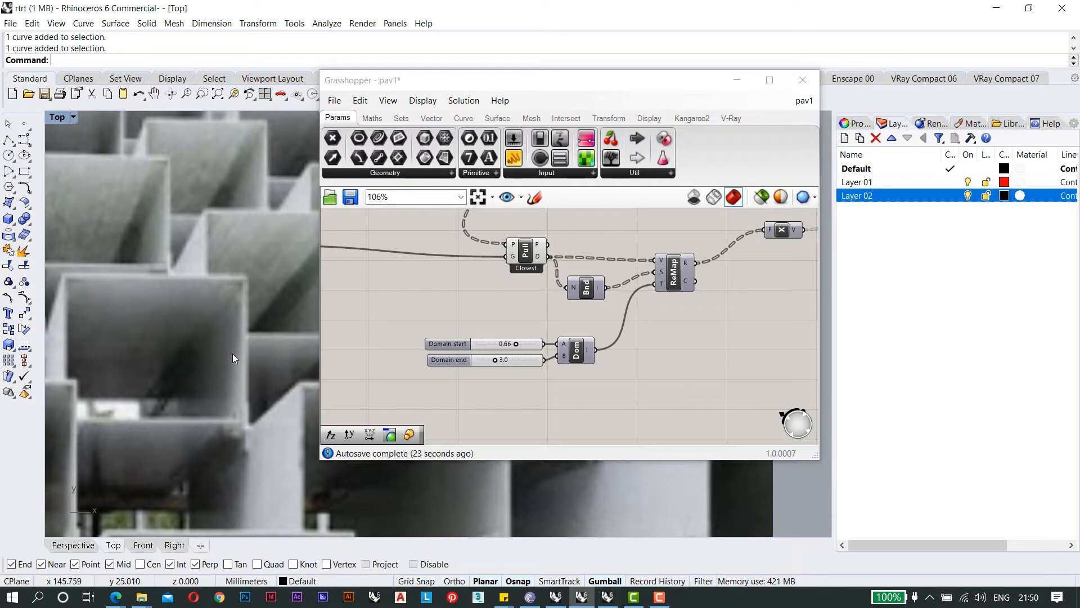
pyautogui.scroll(-8, 226, 353)
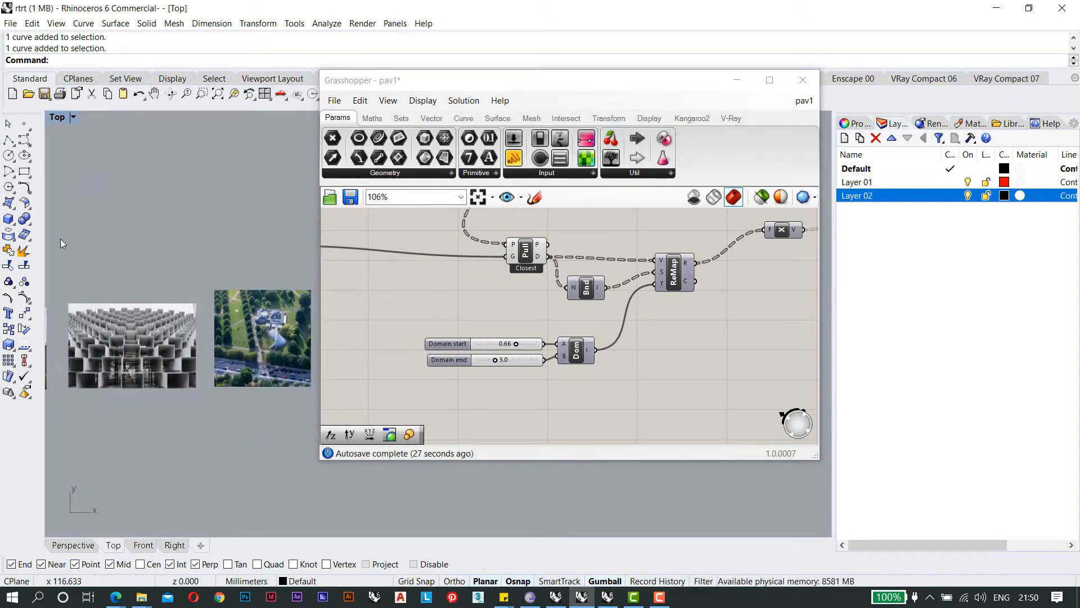
pyautogui.scroll(10, 141, 346)
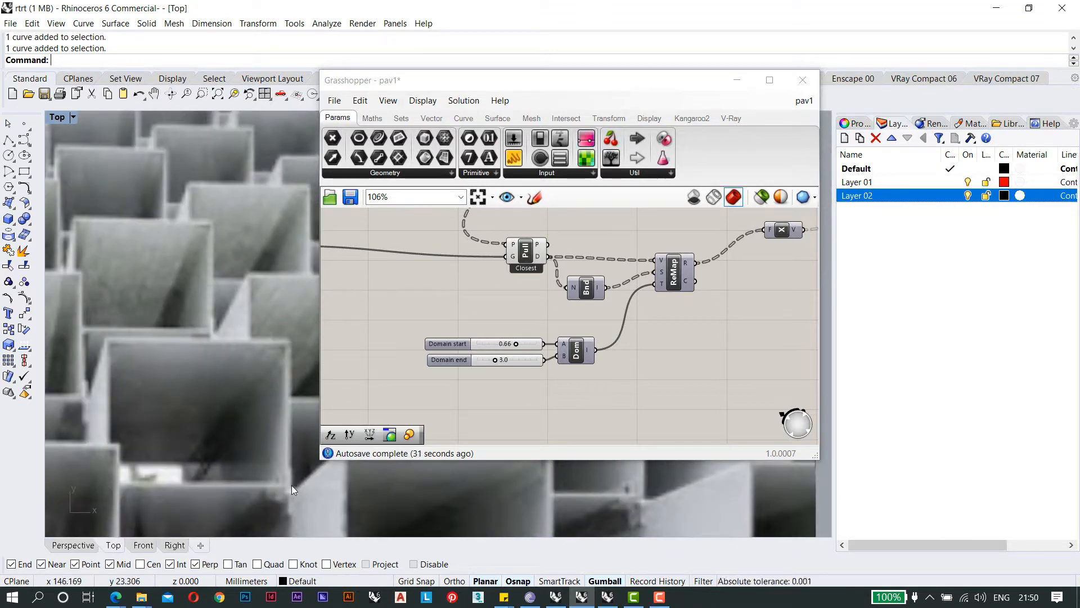
pyautogui.scroll(-10, 193, 288)
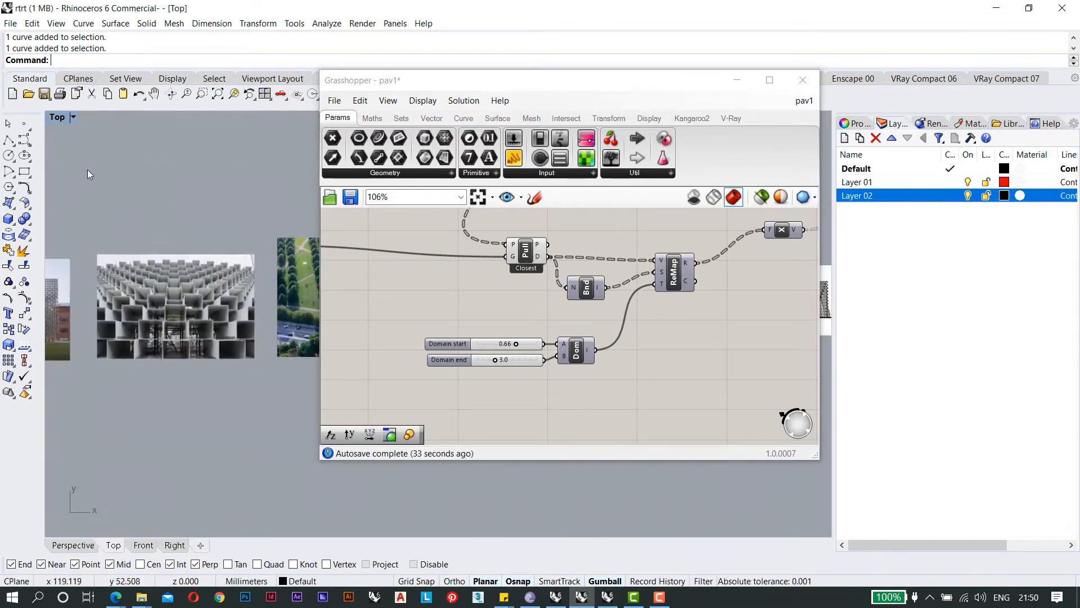
# Move the Grasshopper window clear of the model and maximize the Perspective viewport again.
pyautogui.doubleClick(57, 117)
pyautogui.moveTo(438, 83); pyautogui.dragTo(564, 85)
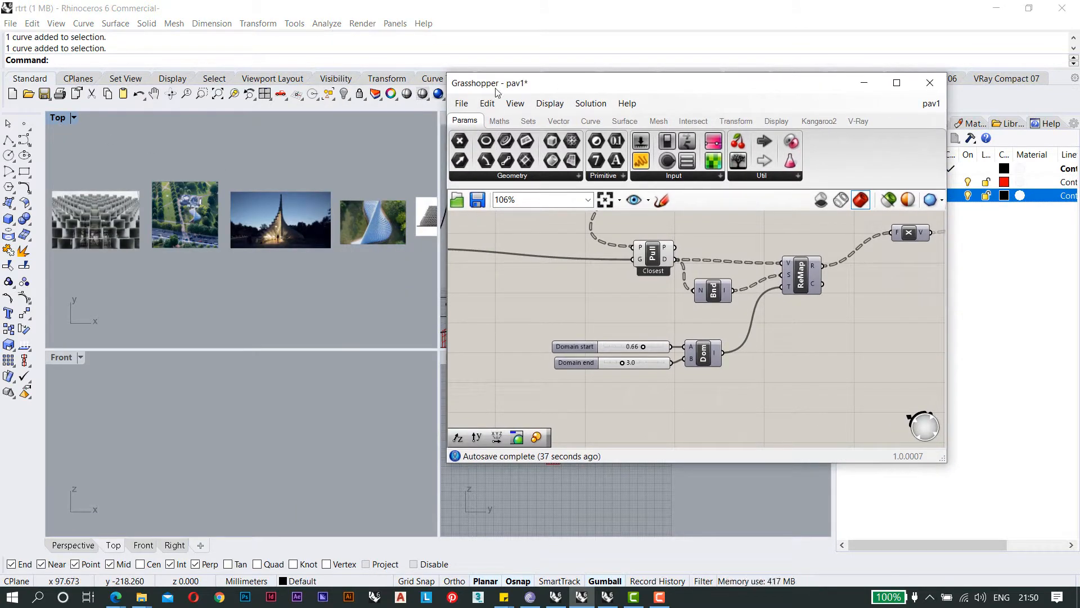
pyautogui.moveTo(497, 86); pyautogui.dragTo(523, 83)
pyautogui.doubleClick(454, 116)
pyautogui.scroll(5, 146, 360)
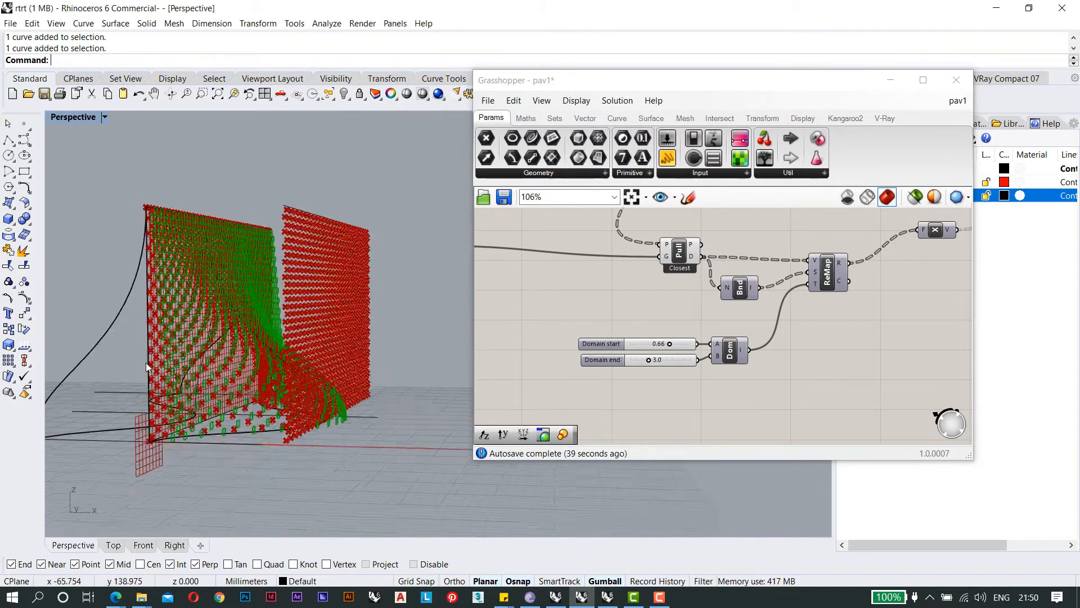
# Reposition the earlier Move component on the canvas so it sits above the new Move component.
pyautogui.scroll(-4, 649, 343)
pyautogui.moveTo(733, 334); pyautogui.dragTo(648, 376, button='right')
pyautogui.moveTo(837, 254); pyautogui.dragTo(768, 318, button='right')
pyautogui.scroll(4, 768, 317)
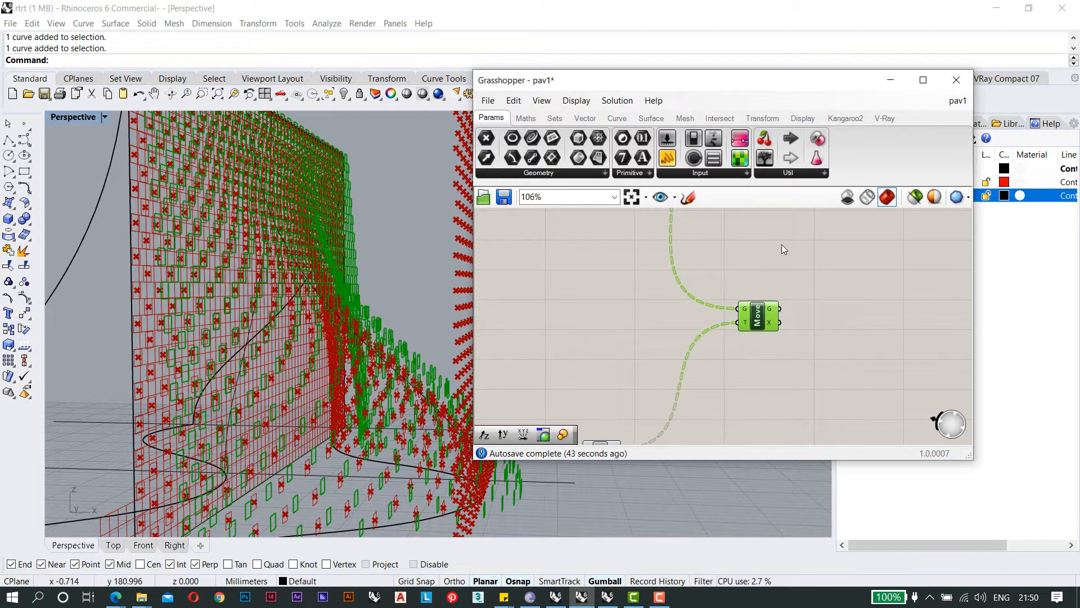
pyautogui.scroll(-3, 781, 245)
pyautogui.moveTo(781, 244); pyautogui.dragTo(723, 345, button='right')
pyautogui.moveTo(718, 273); pyautogui.dragTo(682, 322, button='right')
pyautogui.scroll(2, 544, 332)
pyautogui.moveTo(576, 317); pyautogui.dragTo(702, 314)
pyautogui.scroll(-4, 725, 336)
pyautogui.moveTo(730, 366); pyautogui.dragTo(626, 322, button='right')
pyautogui.scroll(3, 625, 321)
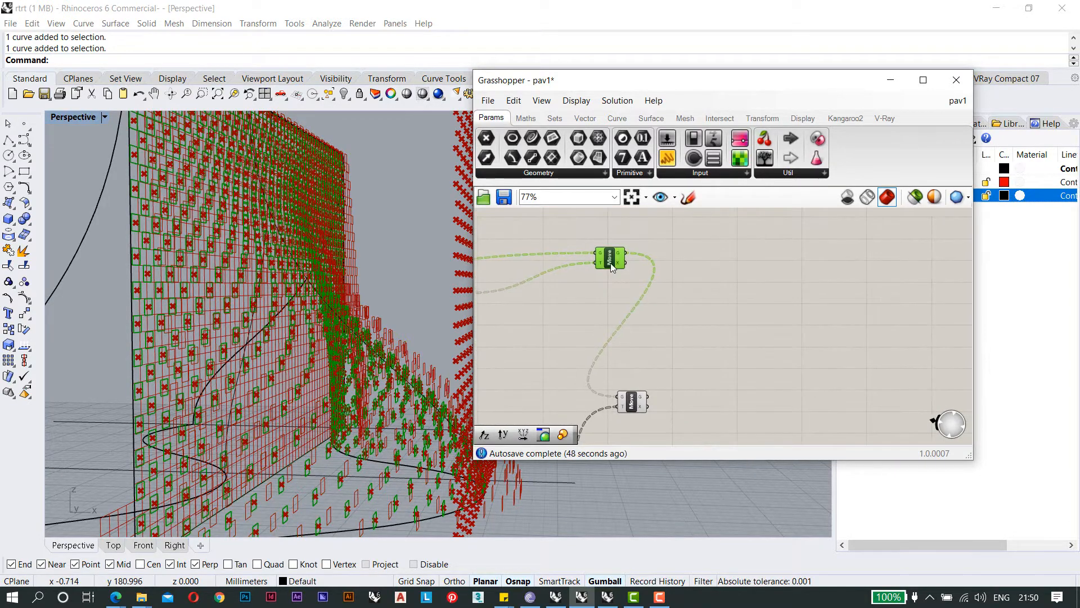
# Add a Scale component on the canvas beside the two Move components.
pyautogui.doubleClick(755, 305)
pyautogui.write('scale')
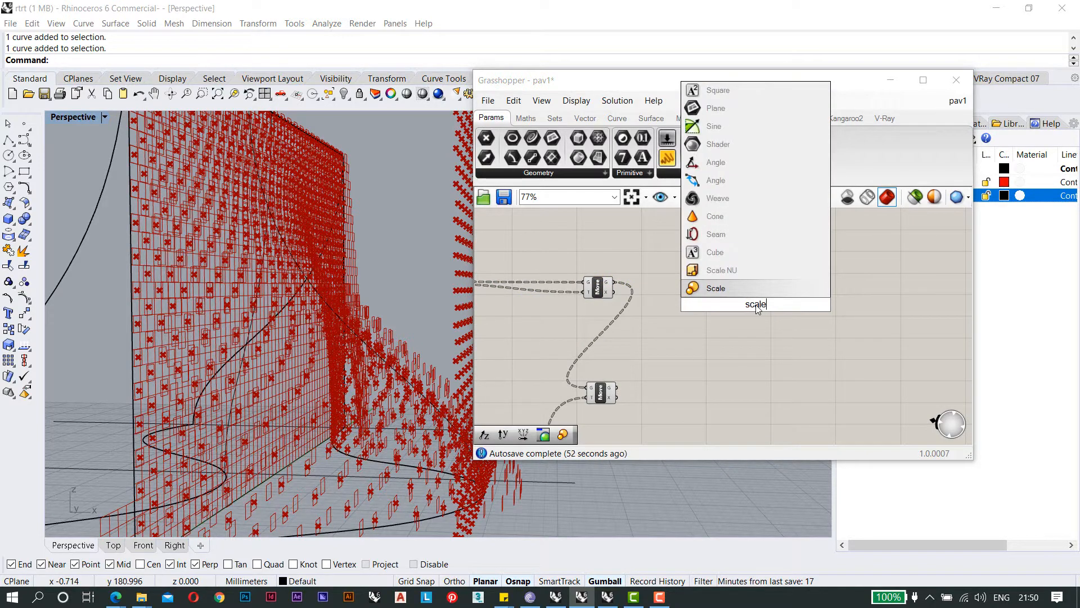
pyautogui.click(744, 291)
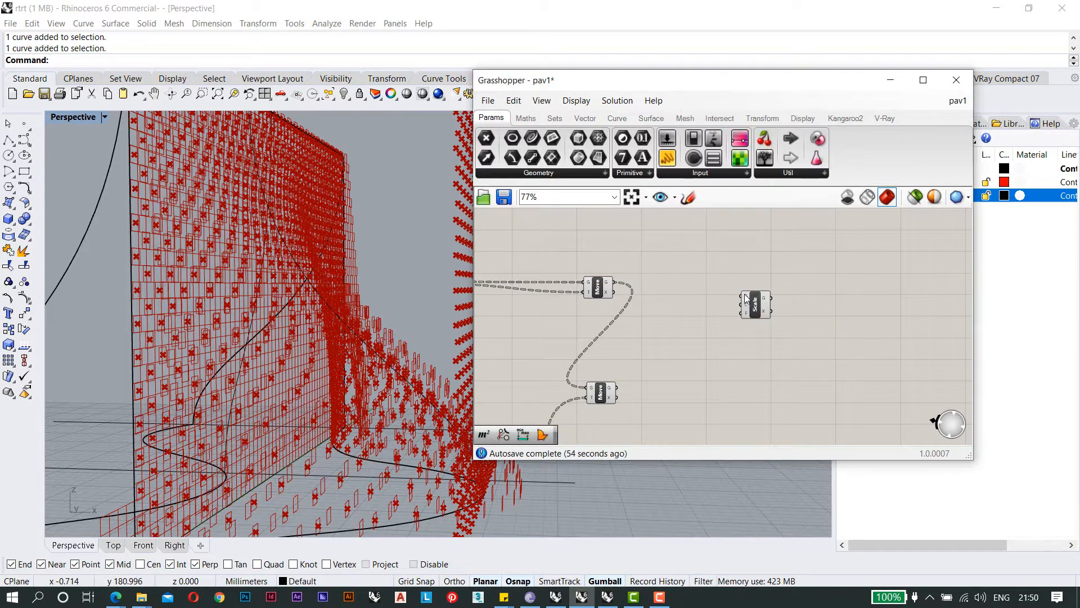
# Create a number slider with the value 0.96 and wire it into the Scale component's factor input.
pyautogui.scroll(3, 696, 308)
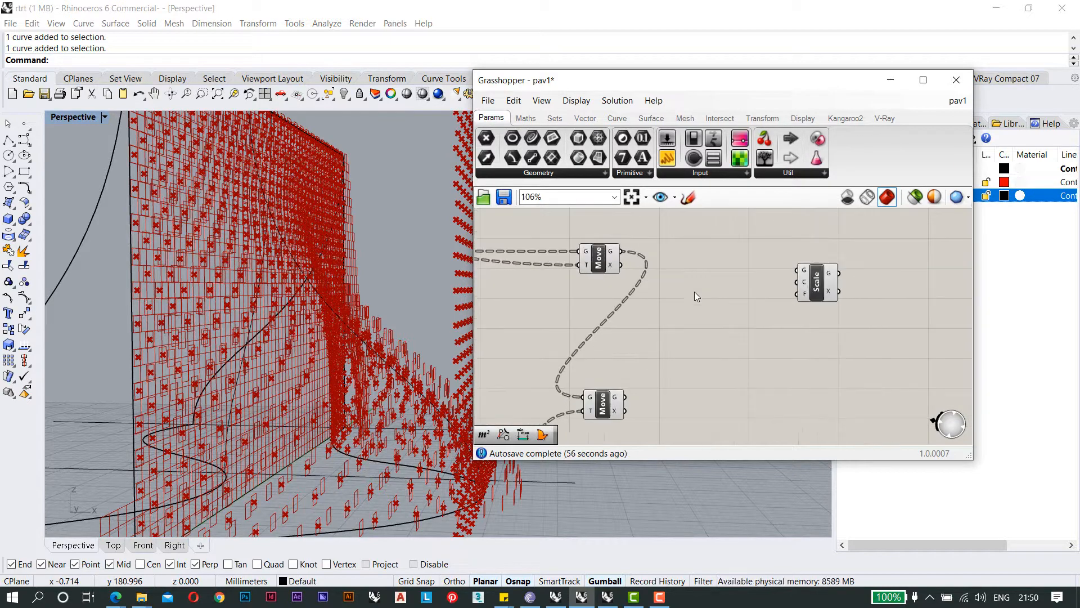
pyautogui.doubleClick(694, 312)
pyautogui.write('.96')
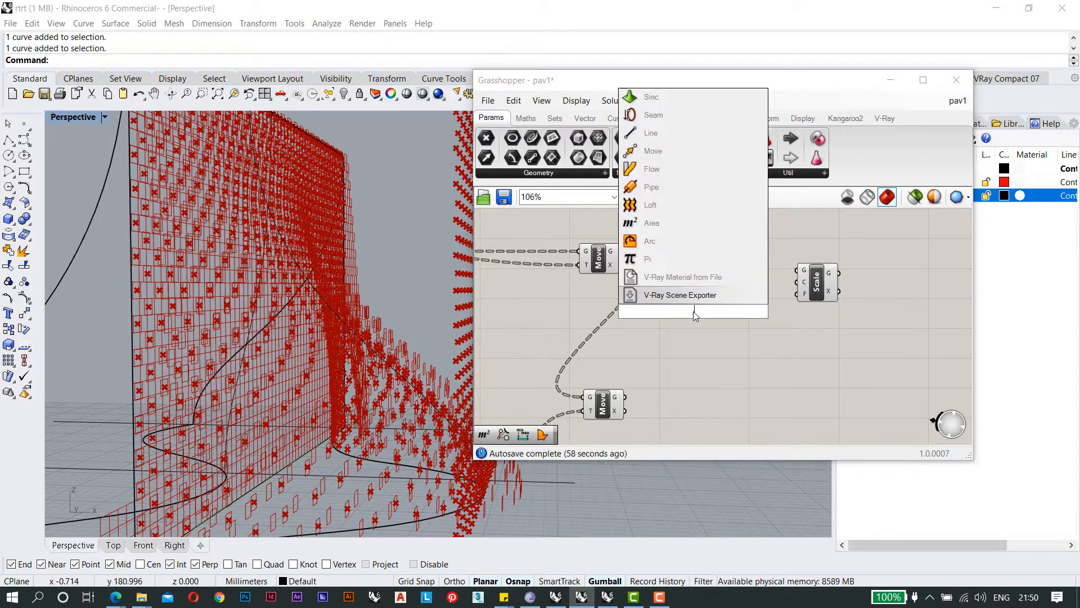
pyautogui.press('Return')
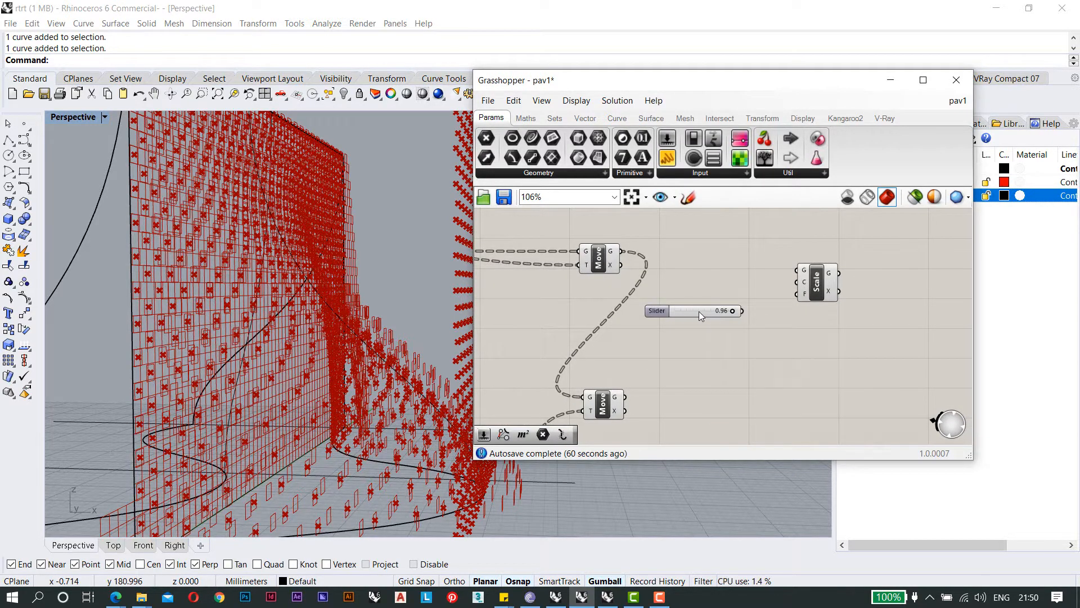
pyautogui.moveTo(795, 298); pyautogui.dragTo(796, 297)
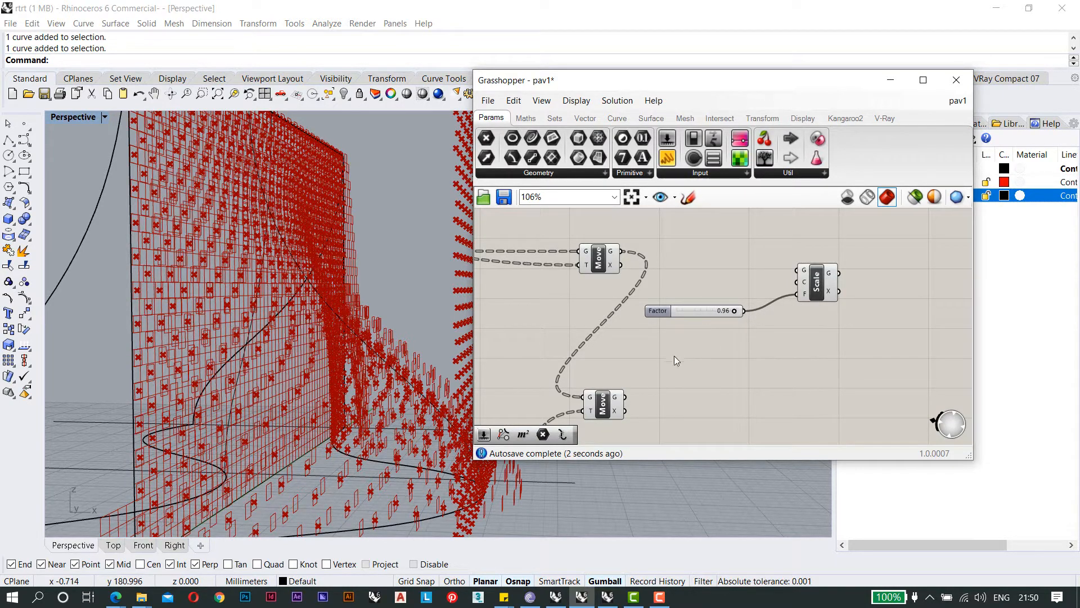
# Wire the Project component's points into the Scale's center input and the earlier Move's geometry into its geometry input.
pyautogui.moveTo(673, 355); pyautogui.dragTo(729, 335, button='right')
pyautogui.hotkey('alt', 'Tab')
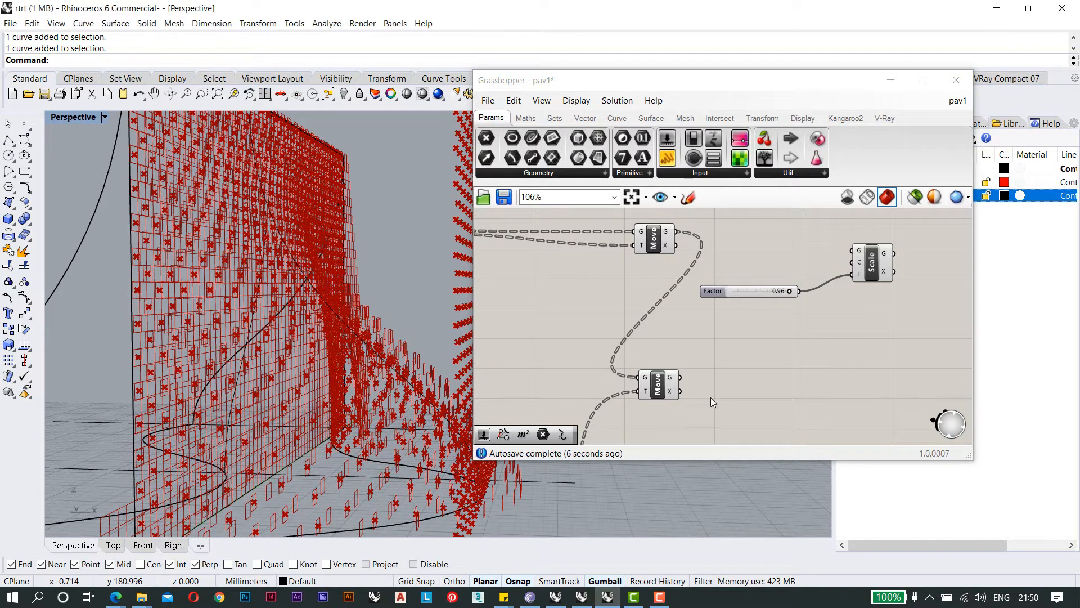
pyautogui.scroll(5, 862, 276)
pyautogui.moveTo(861, 275)
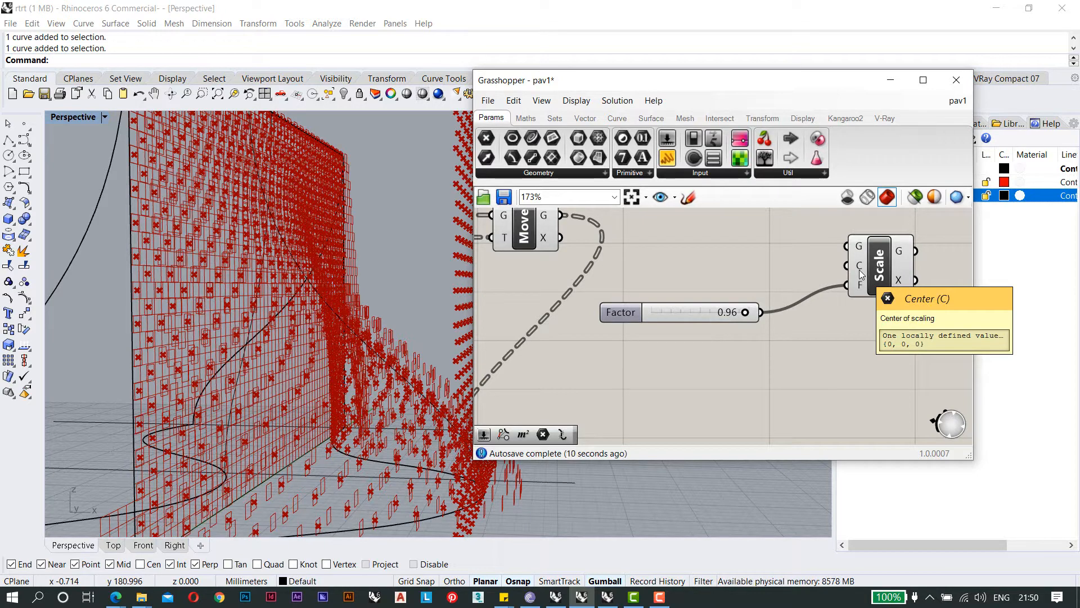
pyautogui.scroll(-4, 860, 274)
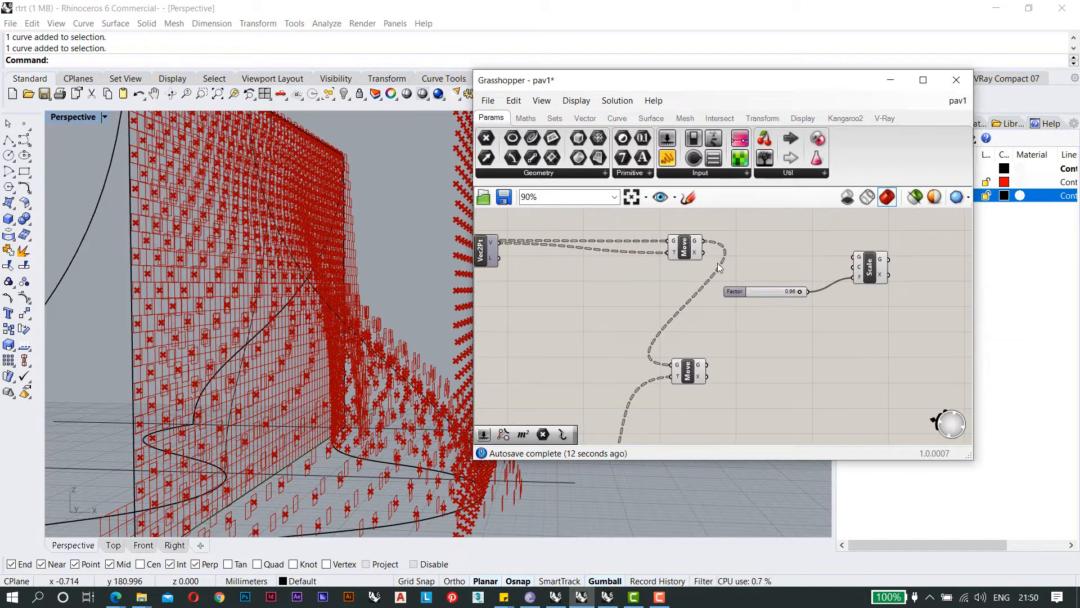
pyautogui.scroll(2, 711, 256)
pyautogui.scroll(-3, 711, 256)
pyautogui.moveTo(744, 264); pyautogui.dragTo(832, 289, button='right')
pyautogui.moveTo(554, 333); pyautogui.dragTo(535, 328, button='right')
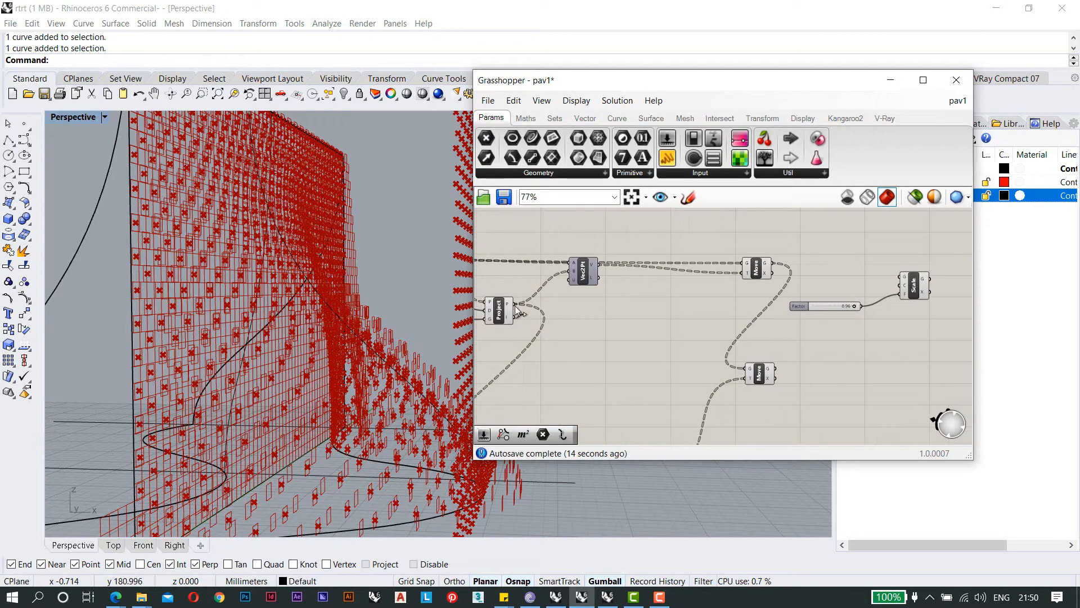
pyautogui.moveTo(618, 301); pyautogui.dragTo(900, 286)
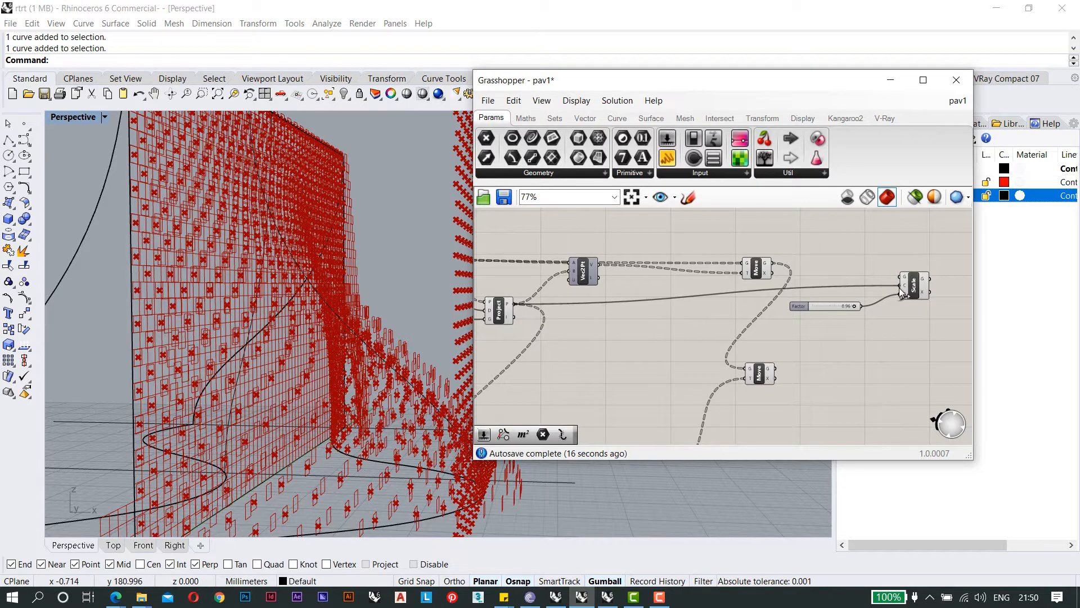
pyautogui.scroll(2, 924, 293)
pyautogui.moveTo(715, 252); pyautogui.dragTo(894, 272)
# Select the Scale component and compare its scaled cells with the earlier Move's cells up close in the perspective view.
pyautogui.click(920, 293)
pyautogui.scroll(-6, 325, 284)
pyautogui.moveTo(325, 285); pyautogui.dragTo(289, 295, button='right')
pyautogui.scroll(10, 199, 219)
pyautogui.scroll(4, 198, 220)
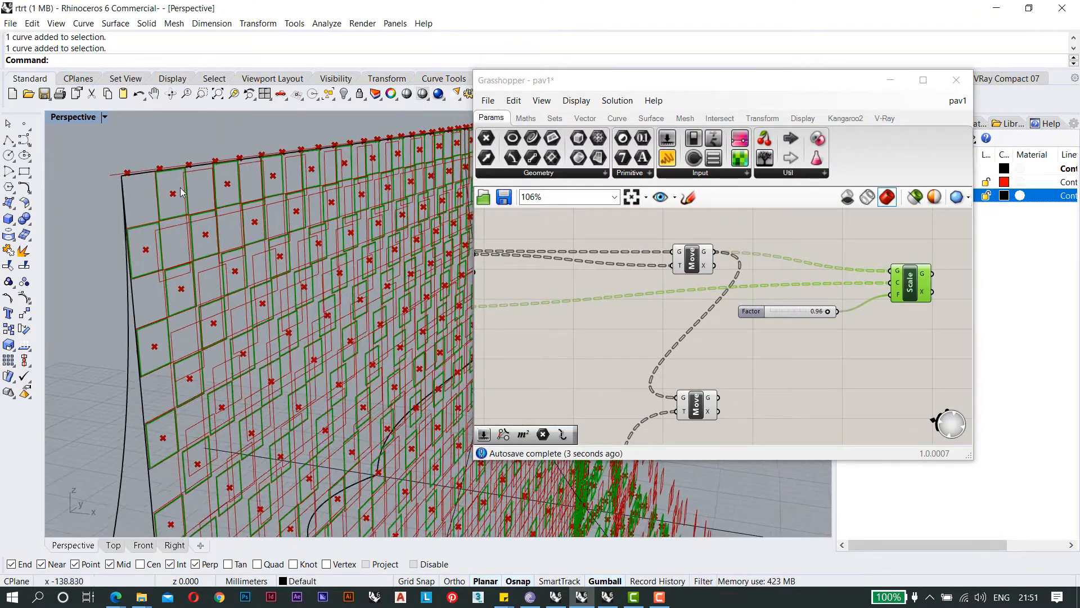
pyautogui.scroll(2, 151, 173)
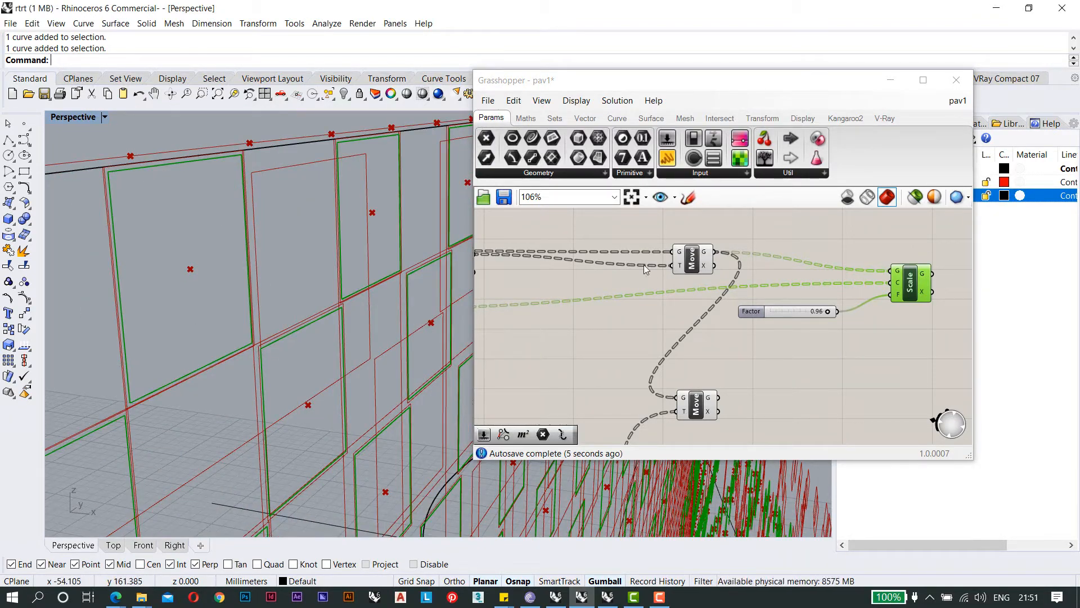
pyautogui.click(693, 260)
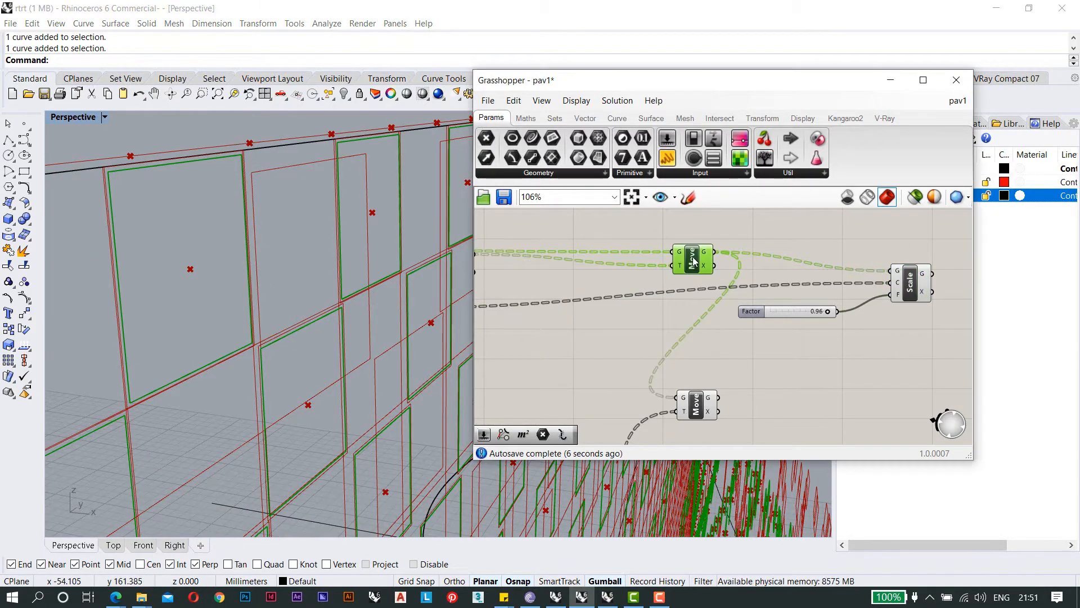
pyautogui.click(911, 279)
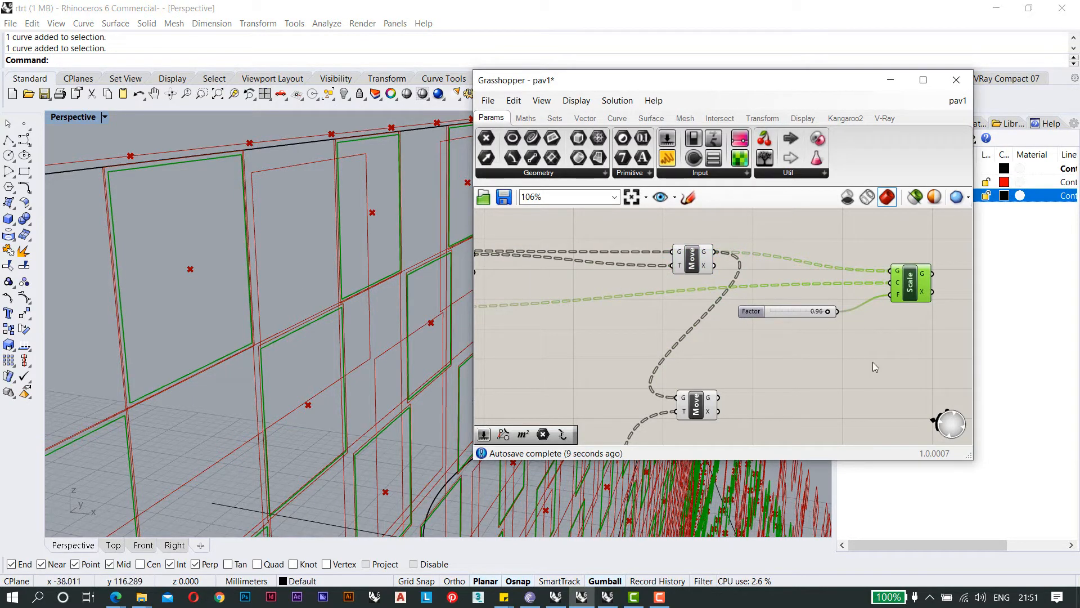
# Add an Area component on the canvas below the second Move component.
pyautogui.scroll(-2, 805, 281)
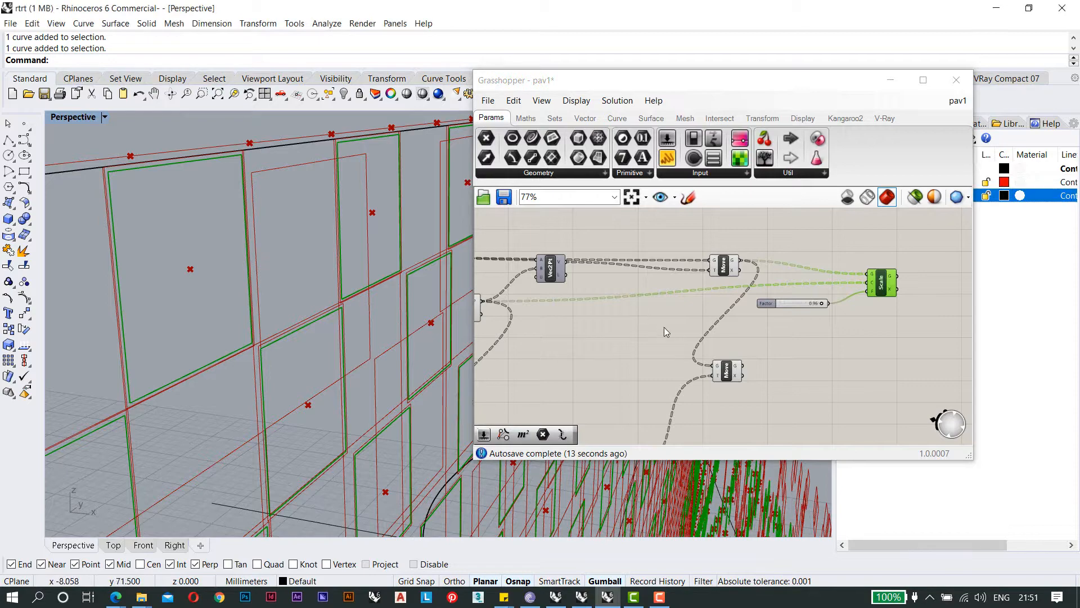
pyautogui.moveTo(665, 333); pyautogui.dragTo(686, 281, button='right')
pyautogui.scroll(3, 731, 326)
pyautogui.moveTo(739, 321); pyautogui.dragTo(748, 333, button='right')
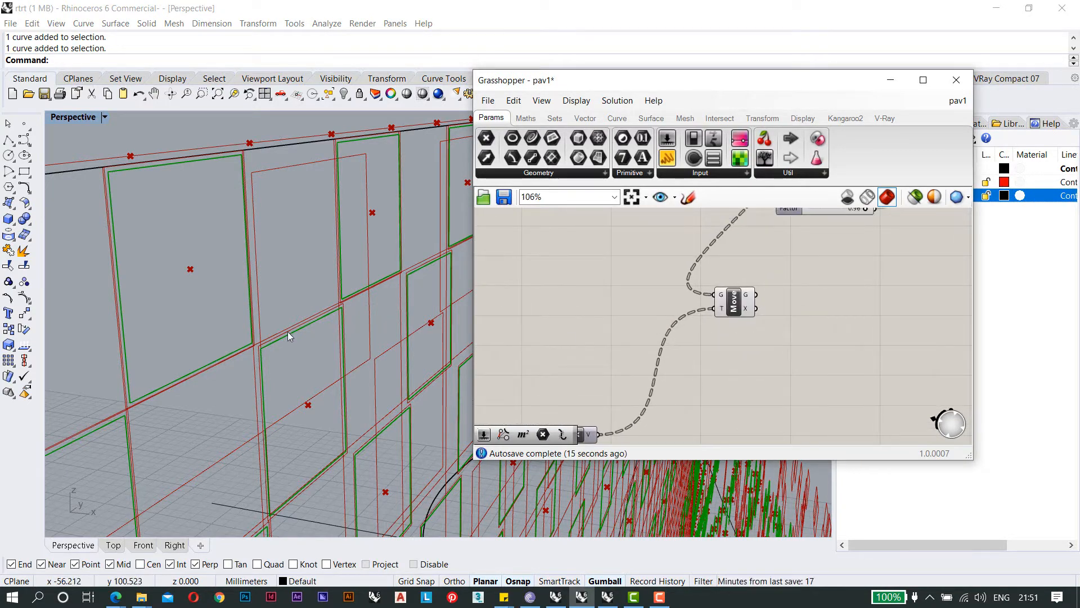
pyautogui.scroll(-5, 288, 336)
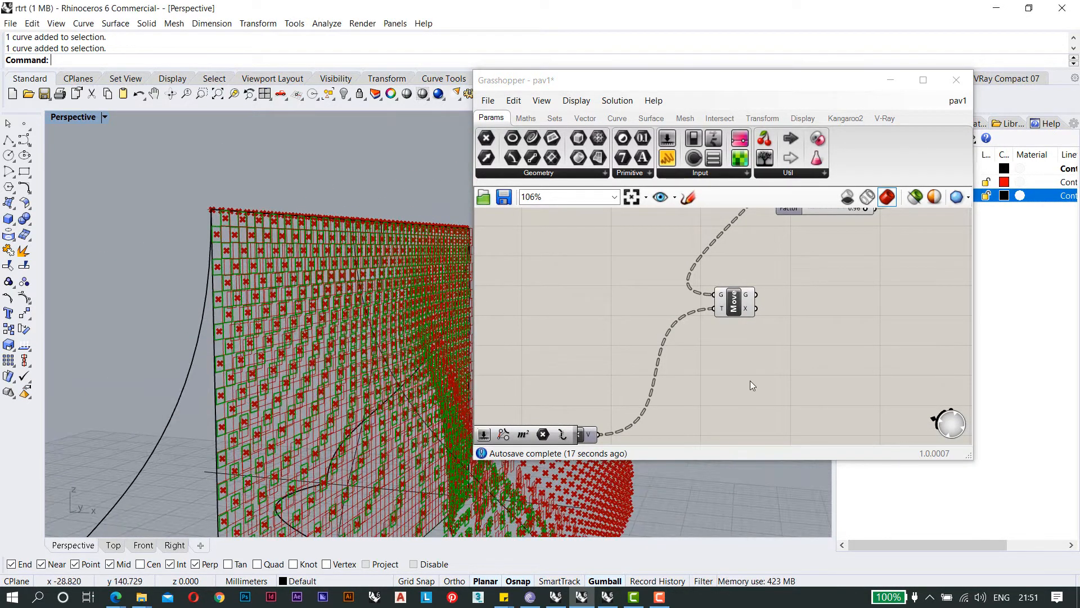
pyautogui.moveTo(750, 381); pyautogui.dragTo(740, 323, button='right')
pyautogui.doubleClick(741, 323)
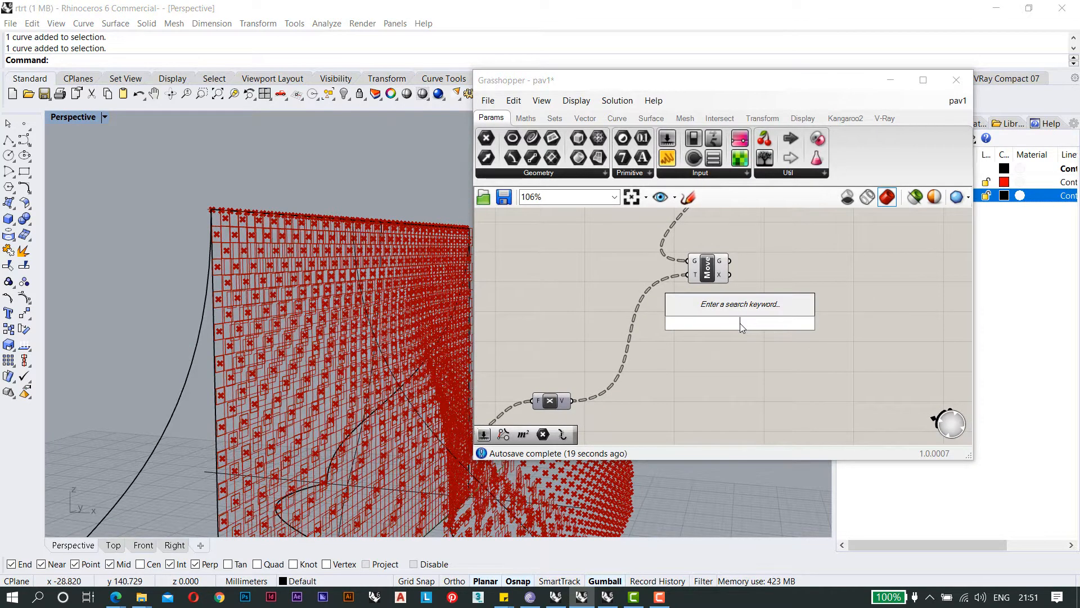
pyautogui.write('area')
pyautogui.press('Return')
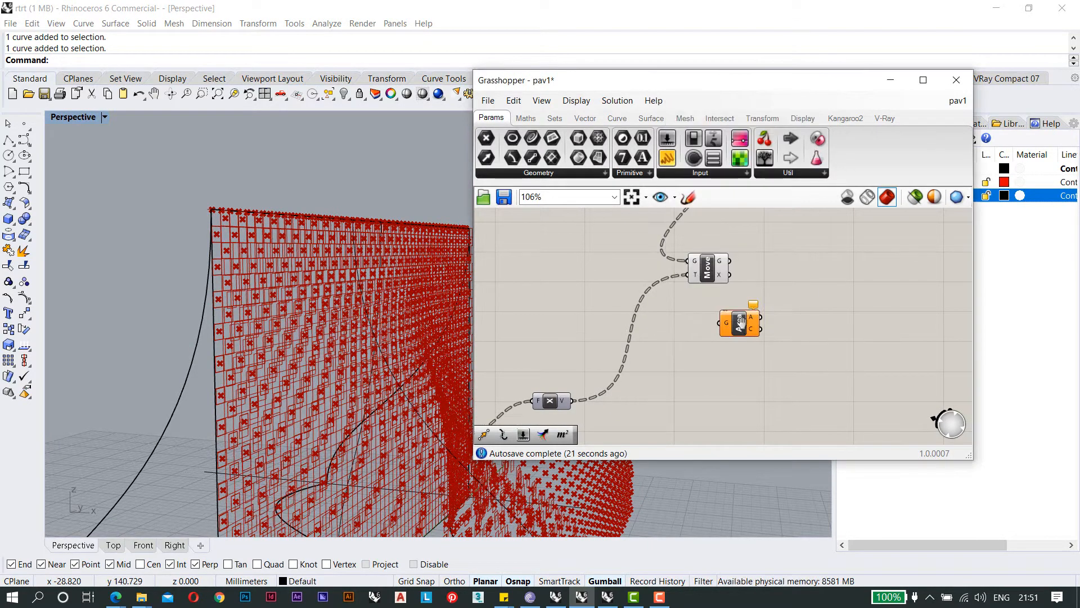
# Wire the second Move's geometry output into the Area component and place Area directly beneath that Move.
pyautogui.scroll(3, 681, 320)
pyautogui.moveTo(680, 321); pyautogui.dragTo(667, 354)
pyautogui.scroll(-3, 697, 336)
pyautogui.scroll(3, 678, 354)
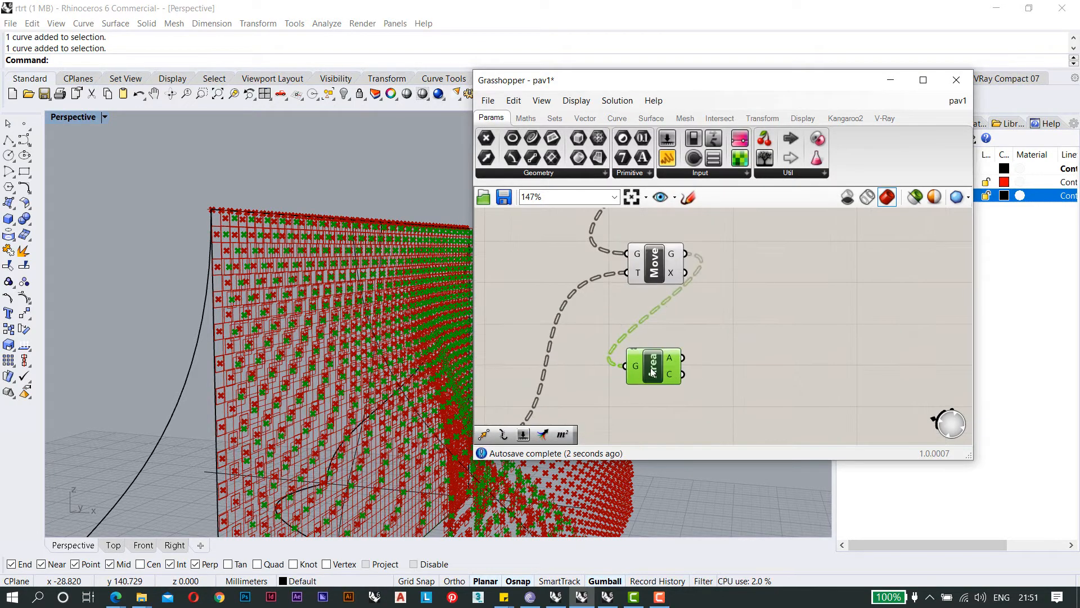
pyautogui.scroll(3, 208, 251)
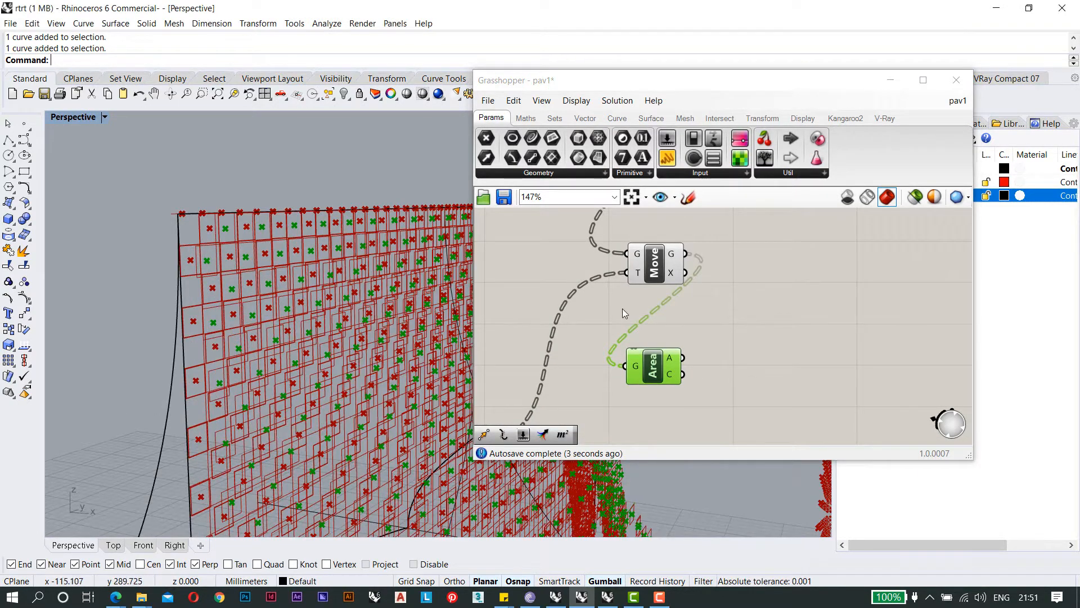
# Duplicate the Scale component with its 0.96 factor connection and place the copy below the original.
pyautogui.scroll(-5, 721, 312)
pyautogui.click(793, 259)
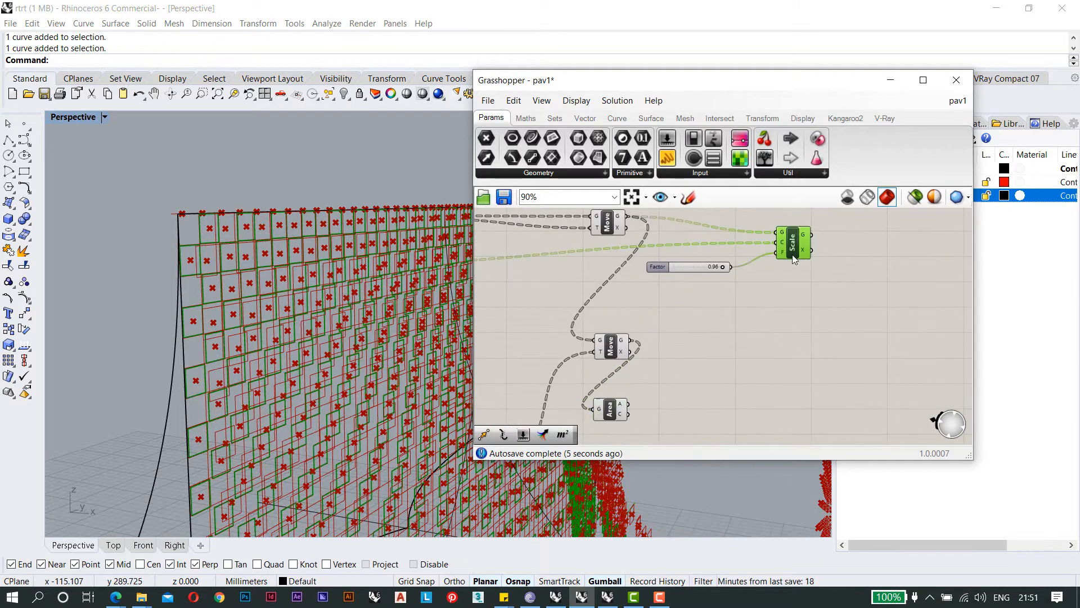
pyautogui.hotkey('ctrl', 'c')
pyautogui.hotkey('ctrl', 'v')
pyautogui.moveTo(793, 319); pyautogui.dragTo(799, 323)
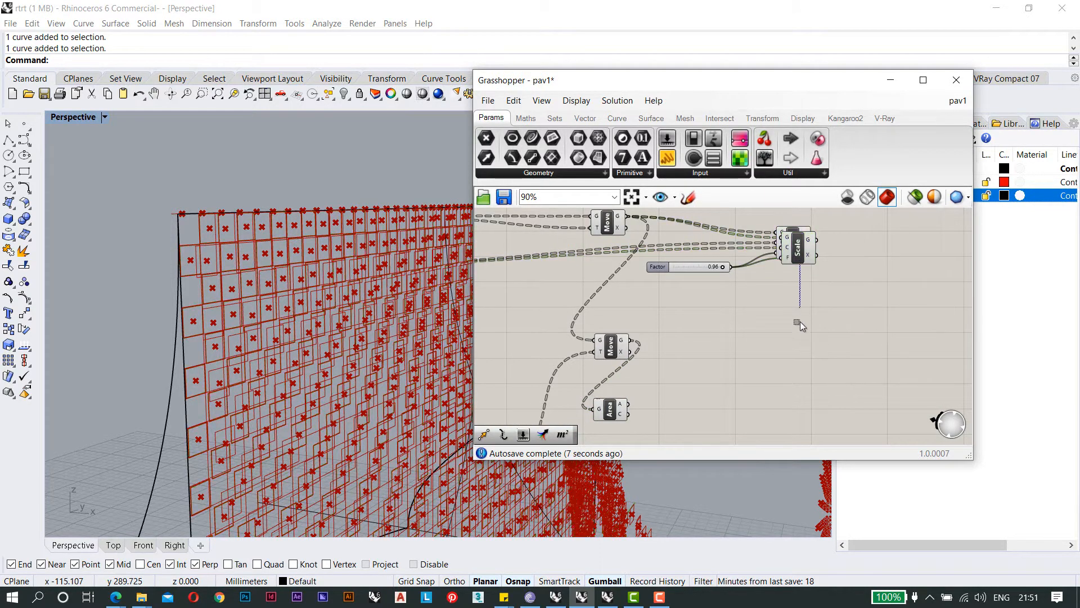
pyautogui.moveTo(801, 253); pyautogui.dragTo(802, 360)
pyautogui.scroll(2, 725, 352)
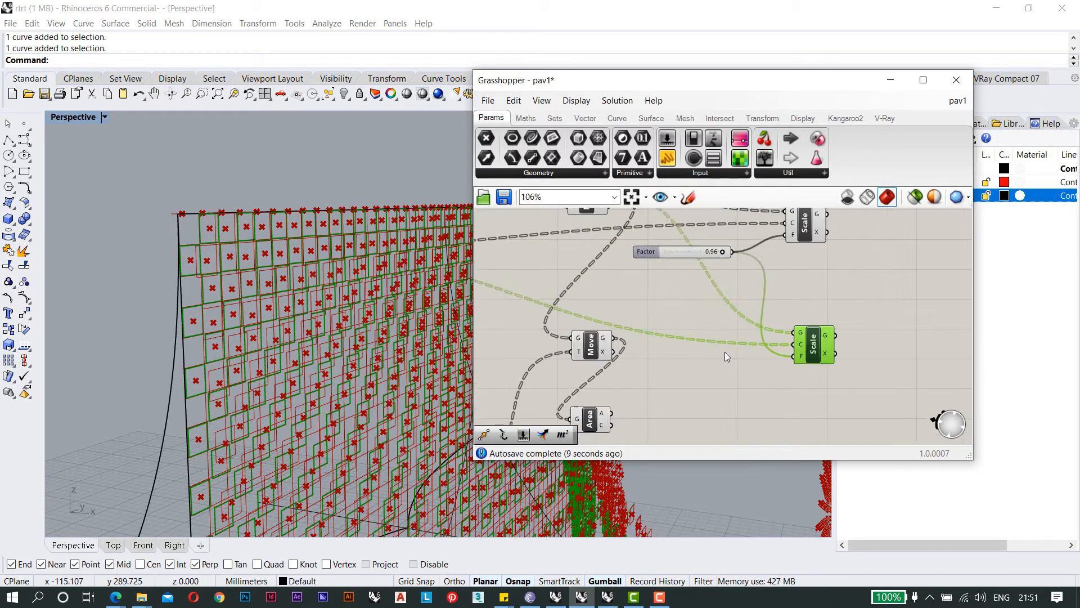
# Wire the Area's centroid output into the copied Scale's center input and the second Move's geometry into its geometry input.
pyautogui.scroll(2, 725, 353)
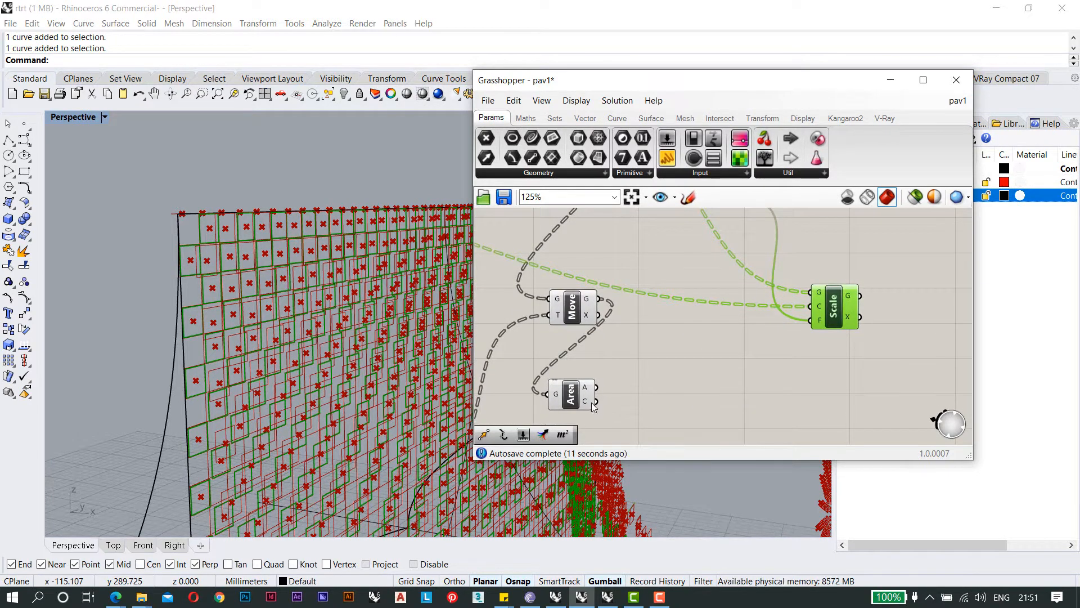
pyautogui.moveTo(595, 402); pyautogui.dragTo(809, 308)
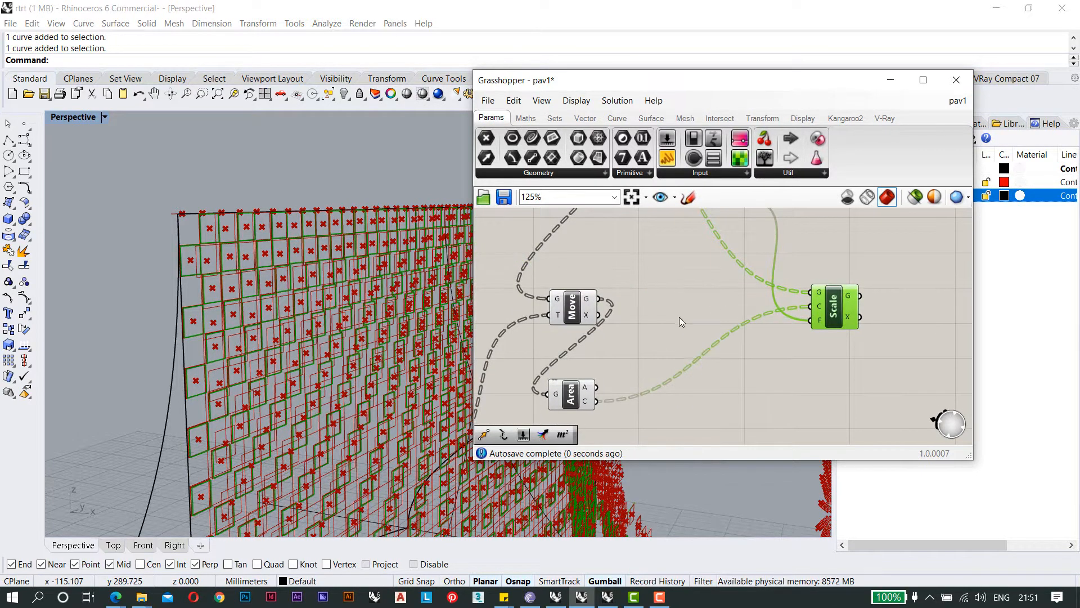
pyautogui.moveTo(600, 299); pyautogui.dragTo(811, 292)
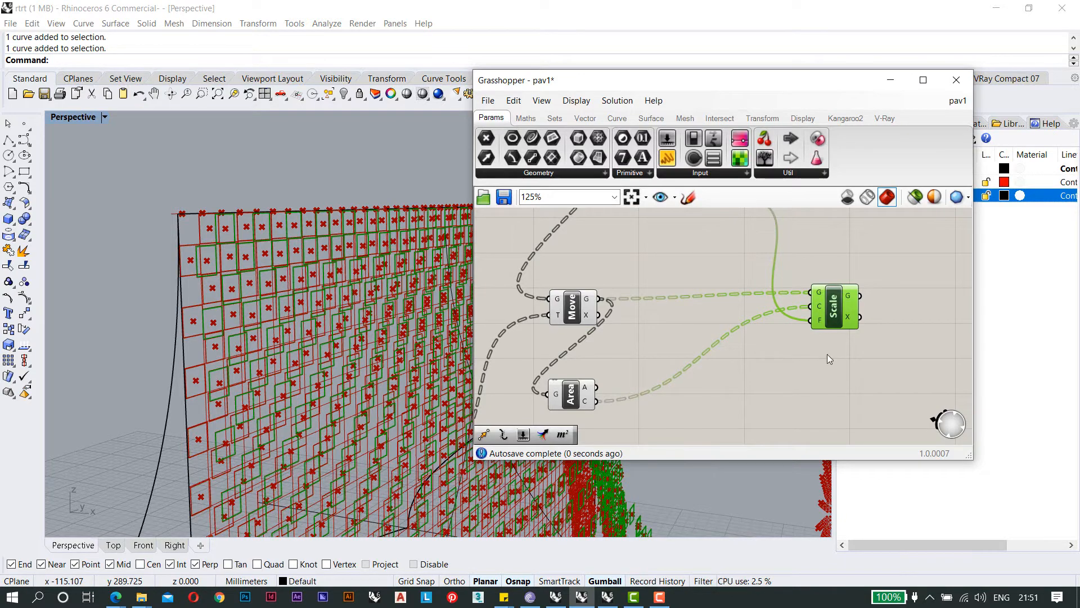
# Examine the scaled offset cells against the unscaled cells up close in the perspective view.
pyautogui.scroll(6, 261, 279)
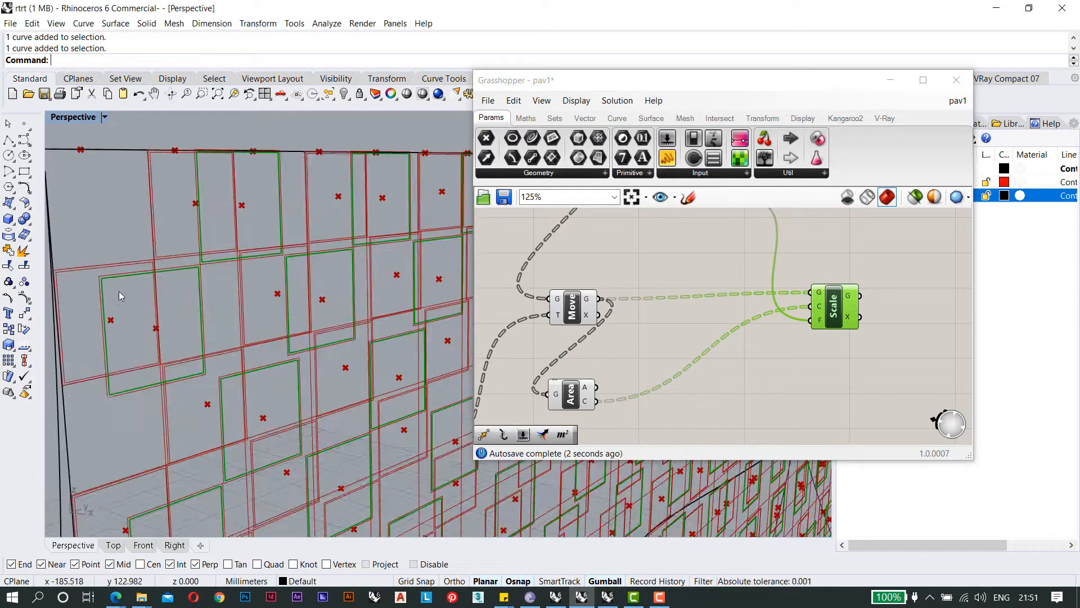
pyautogui.scroll(5, 102, 296)
pyautogui.scroll(-5, 106, 289)
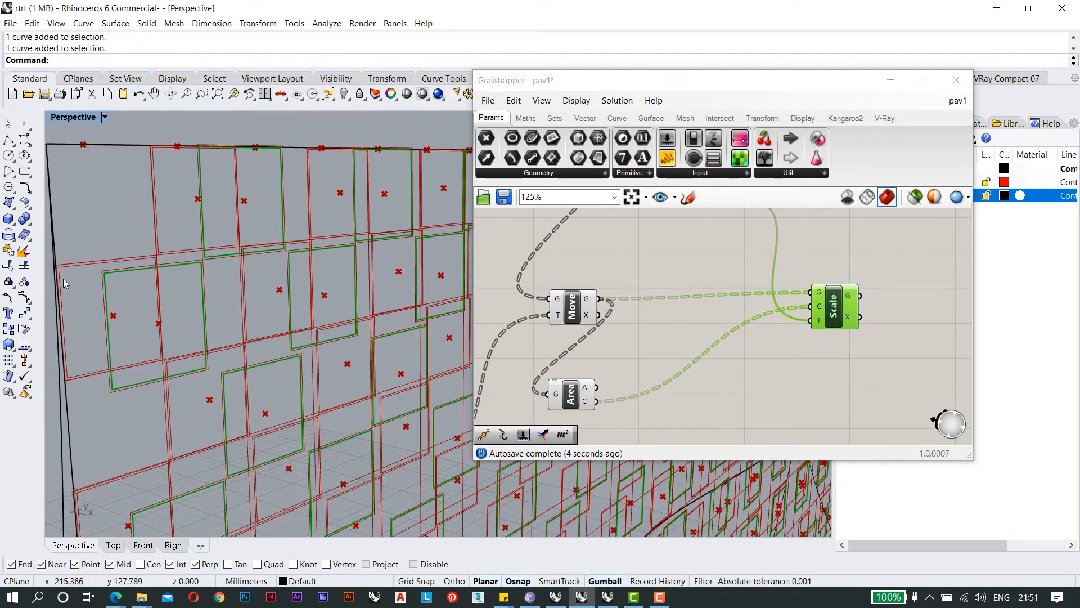
pyautogui.scroll(-3, 439, 335)
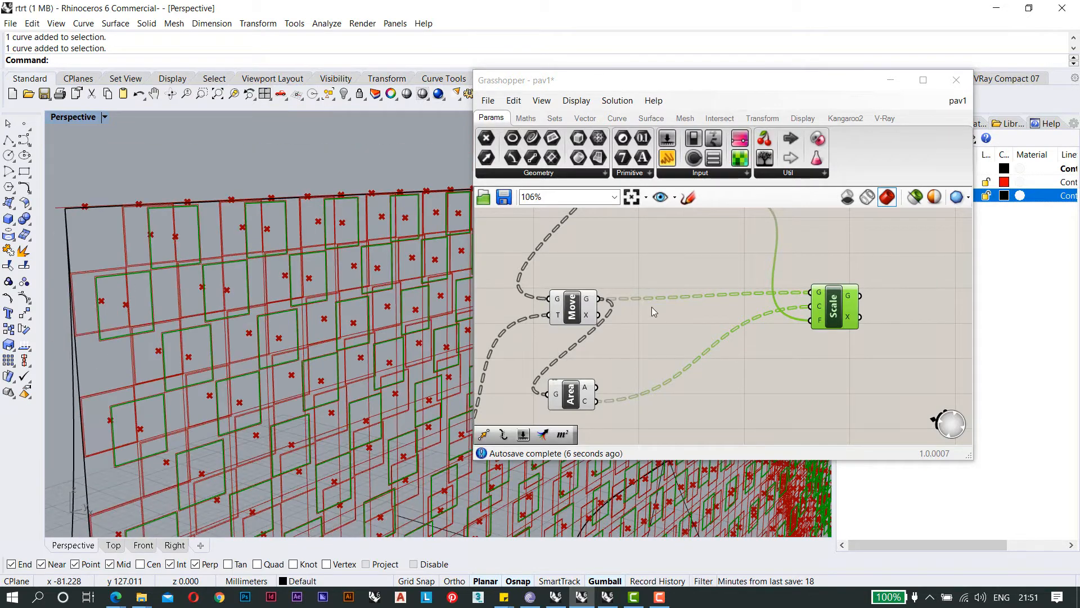
pyautogui.scroll(-3, 653, 308)
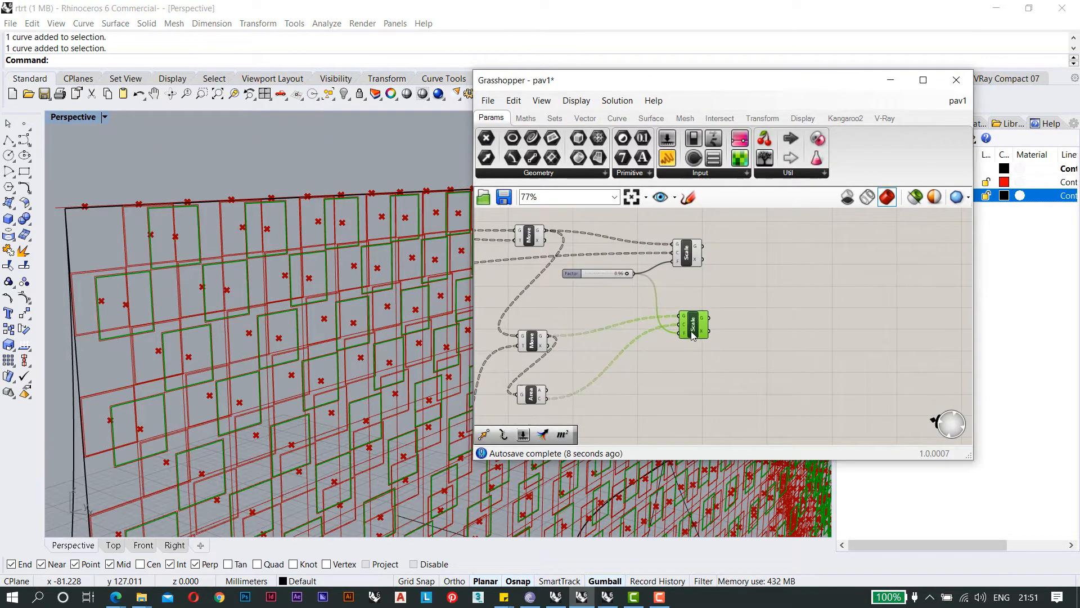
pyautogui.moveTo(692, 335); pyautogui.dragTo(692, 335)
pyautogui.hotkey('alt', 'Tab')
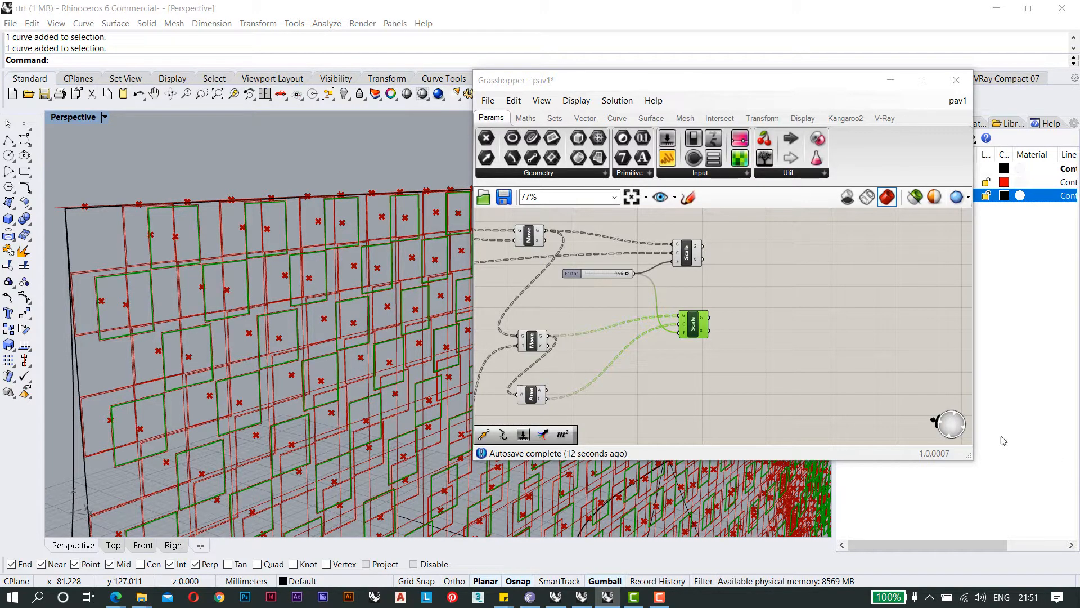
pyautogui.scroll(-1, 701, 322)
pyautogui.moveTo(762, 301); pyautogui.dragTo(801, 313, button='right')
pyautogui.scroll(1, 626, 338)
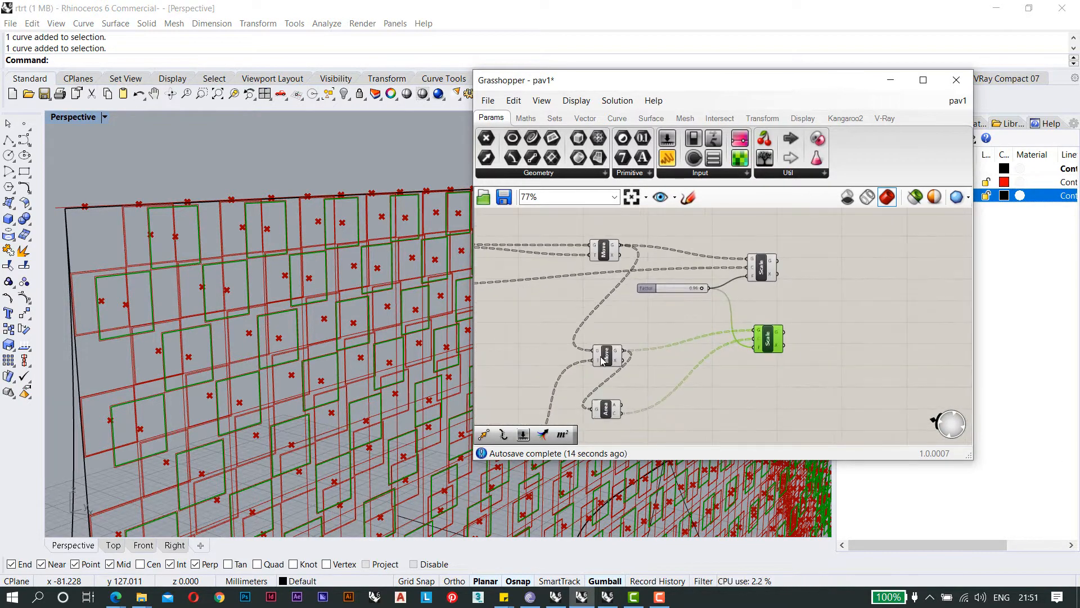
# Align the second Move beneath the first Move and the second Scale beneath the first Scale, previewing each component's cells.
pyautogui.moveTo(602, 360); pyautogui.dragTo(603, 329)
pyautogui.click(607, 252)
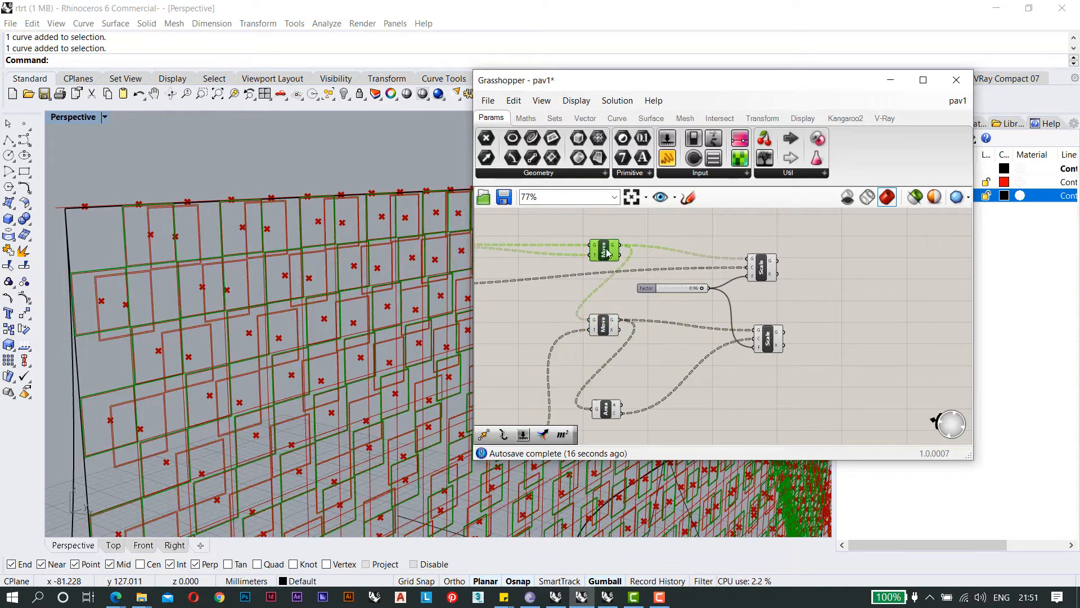
pyautogui.click(603, 324)
pyautogui.click(762, 267)
pyautogui.click(768, 337)
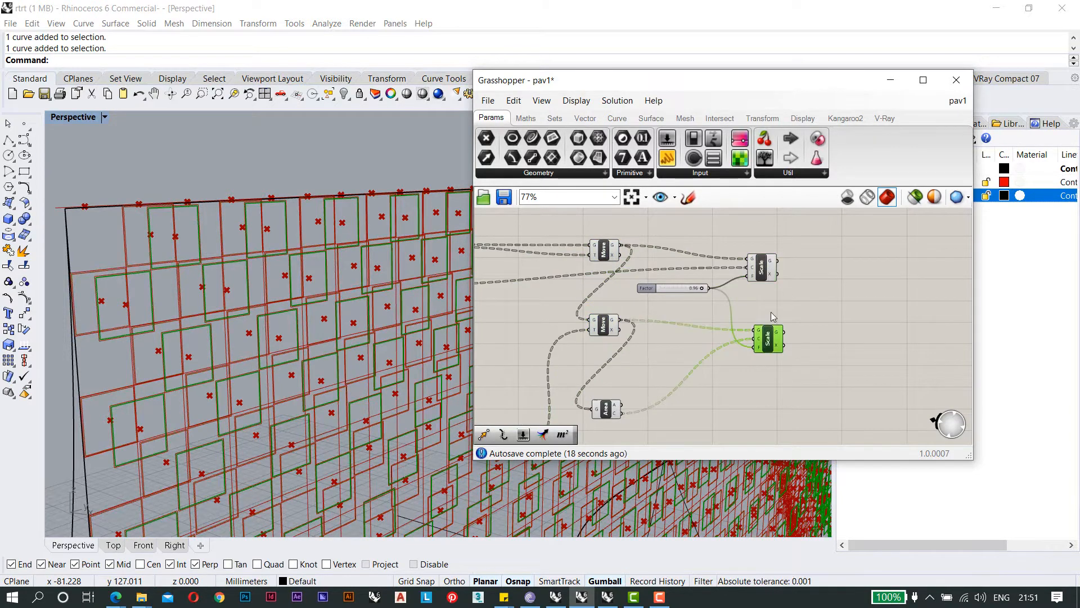
pyautogui.moveTo(764, 347); pyautogui.dragTo(754, 333)
# Compare the second Move's cells with the first Scale's and first Move's cells by highlighting each component.
pyautogui.click(605, 335)
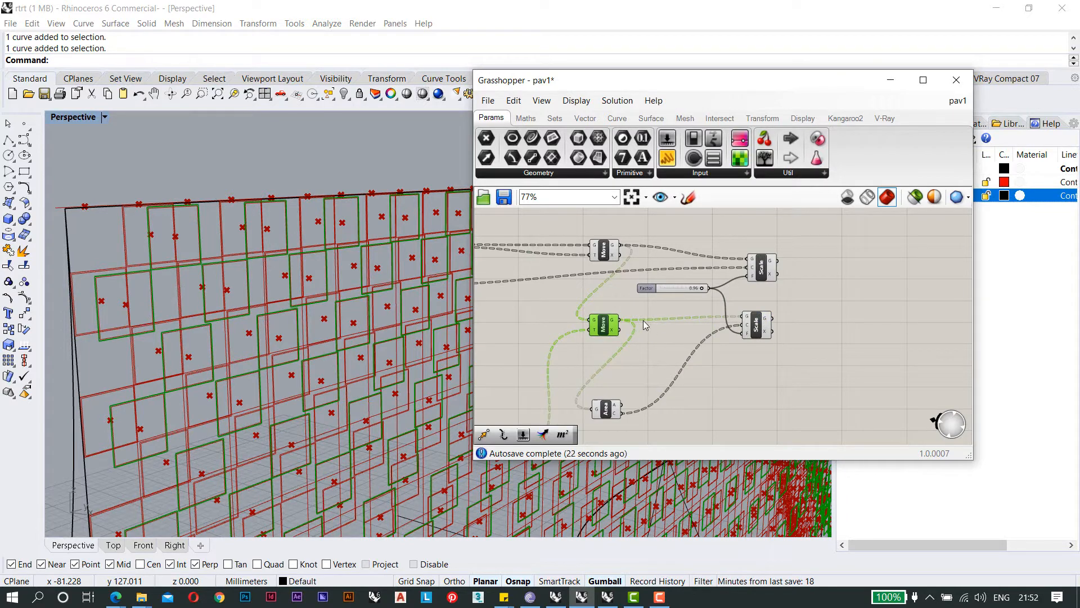
pyautogui.click(772, 273)
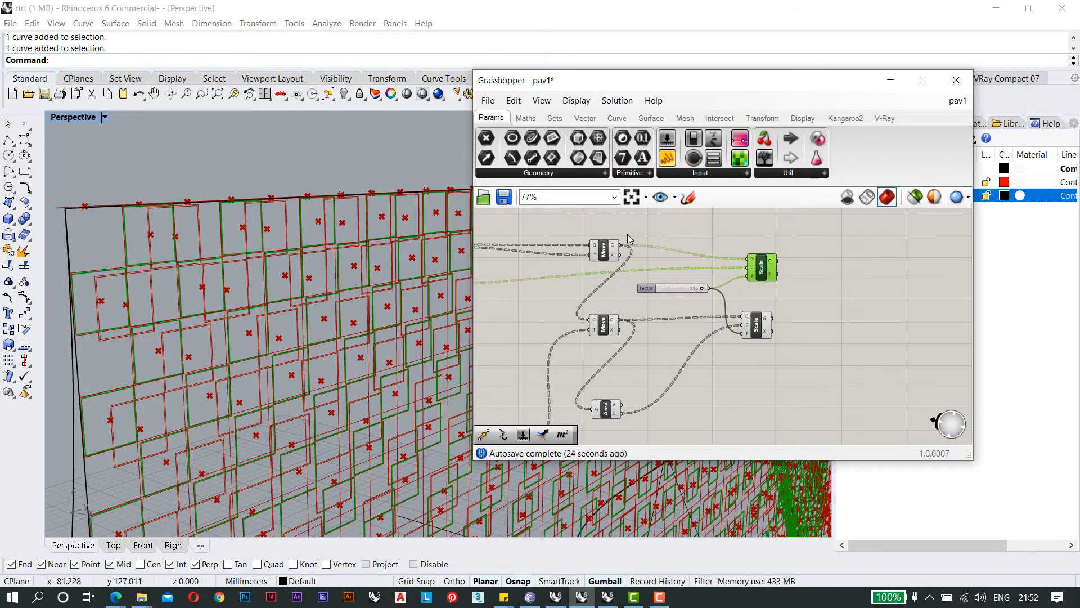
pyautogui.click(607, 252)
pyautogui.click(802, 281)
# Add a Merge component on the canvas beside the two Scale components.
pyautogui.scroll(-1, 853, 295)
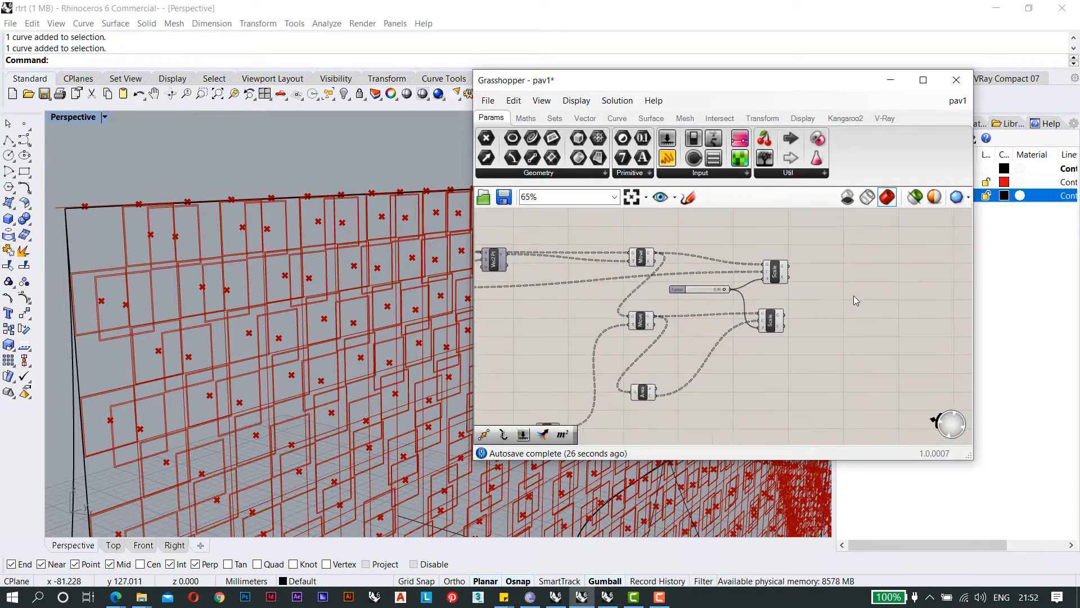
pyautogui.moveTo(853, 295); pyautogui.dragTo(798, 298, button='right')
pyautogui.scroll(1, 798, 298)
pyautogui.doubleClick(797, 298)
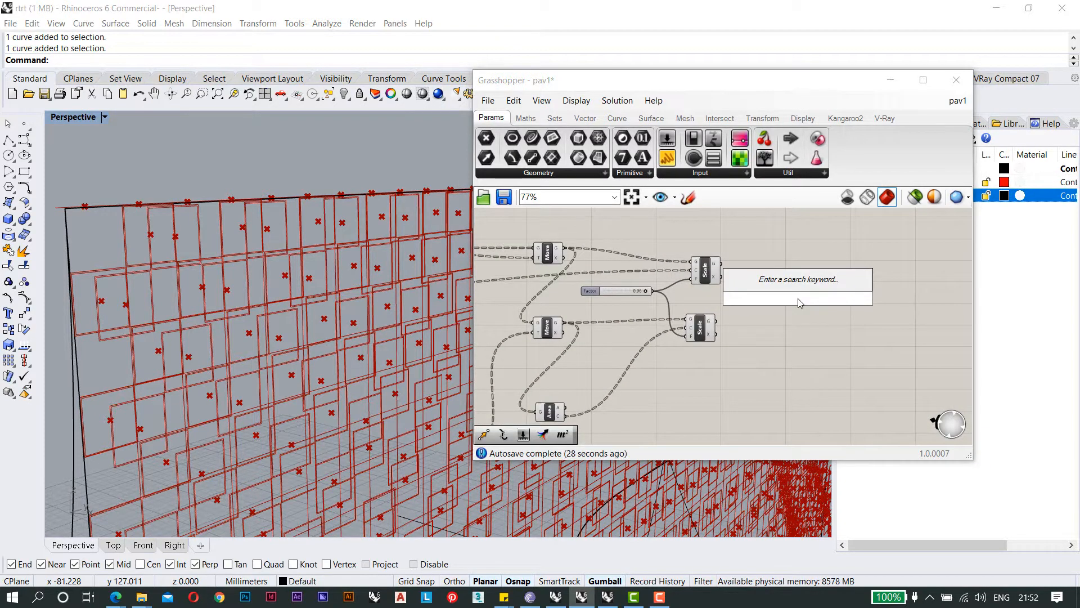
pyautogui.write('merge')
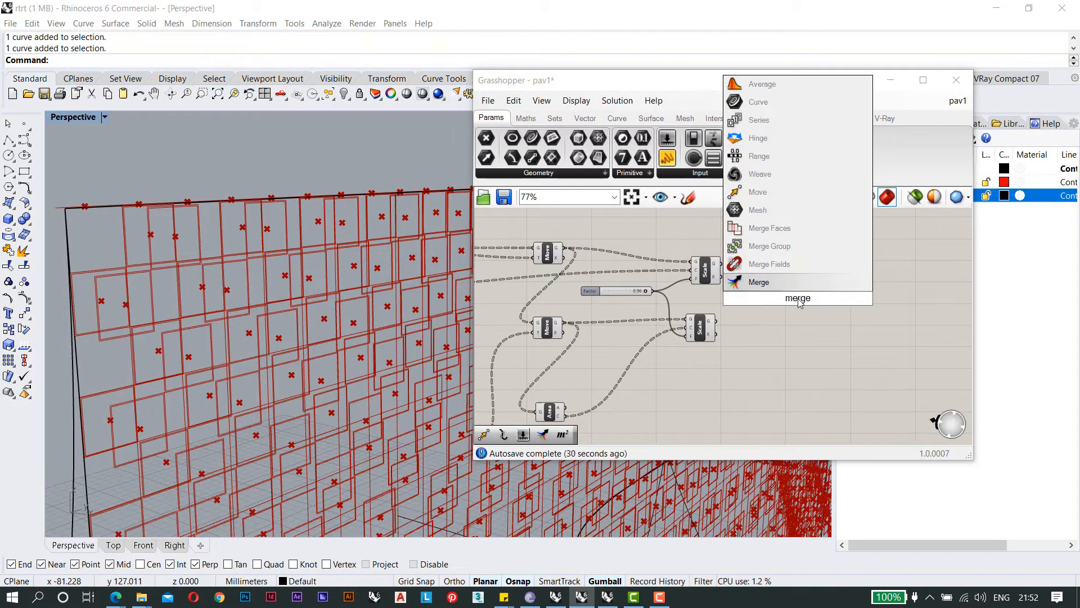
pyautogui.press('Return')
pyautogui.scroll(3, 799, 304)
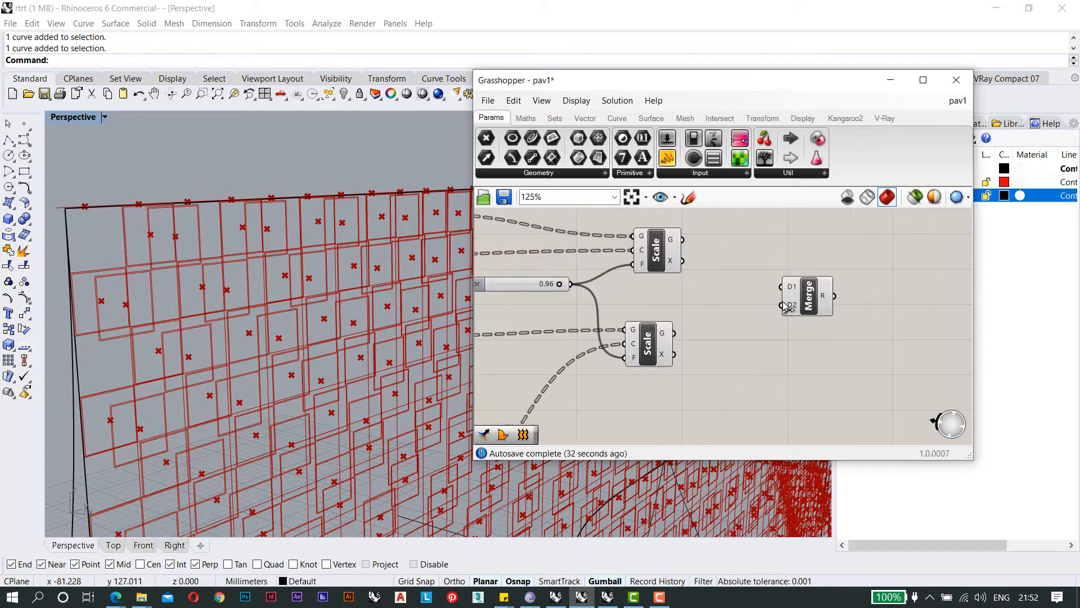
pyautogui.moveTo(799, 304); pyautogui.dragTo(802, 262)
# Duplicate the Merge component to make four Merge components stacked in a column beside the Scale components.
pyautogui.scroll(-3, 785, 258)
pyautogui.moveTo(742, 256); pyautogui.dragTo(773, 311, button='right')
pyautogui.scroll(2, 768, 285)
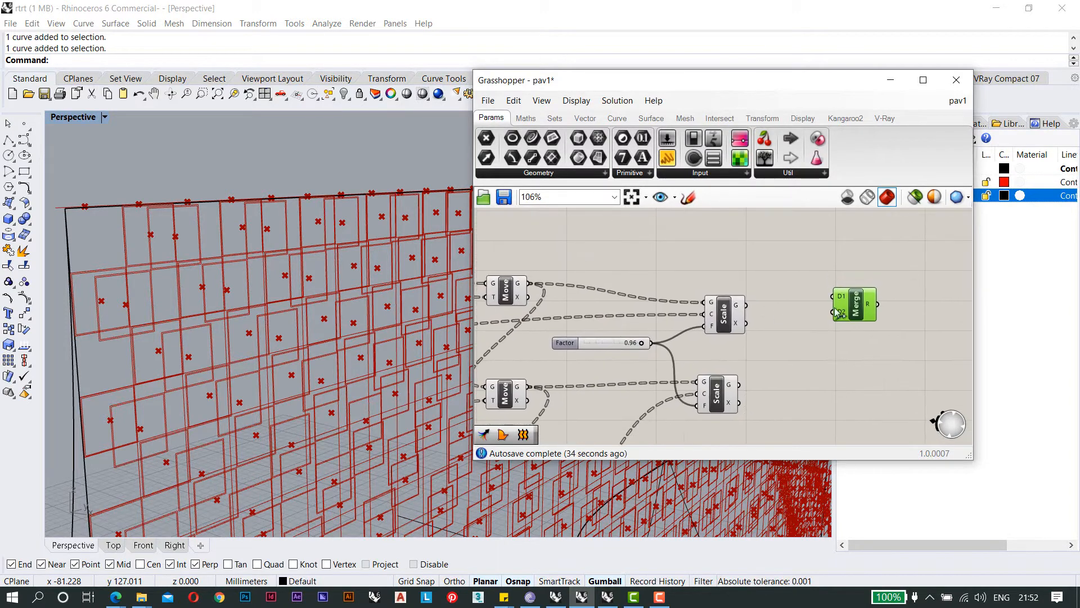
pyautogui.moveTo(858, 304); pyautogui.dragTo(851, 375)
pyautogui.scroll(-3, 804, 270)
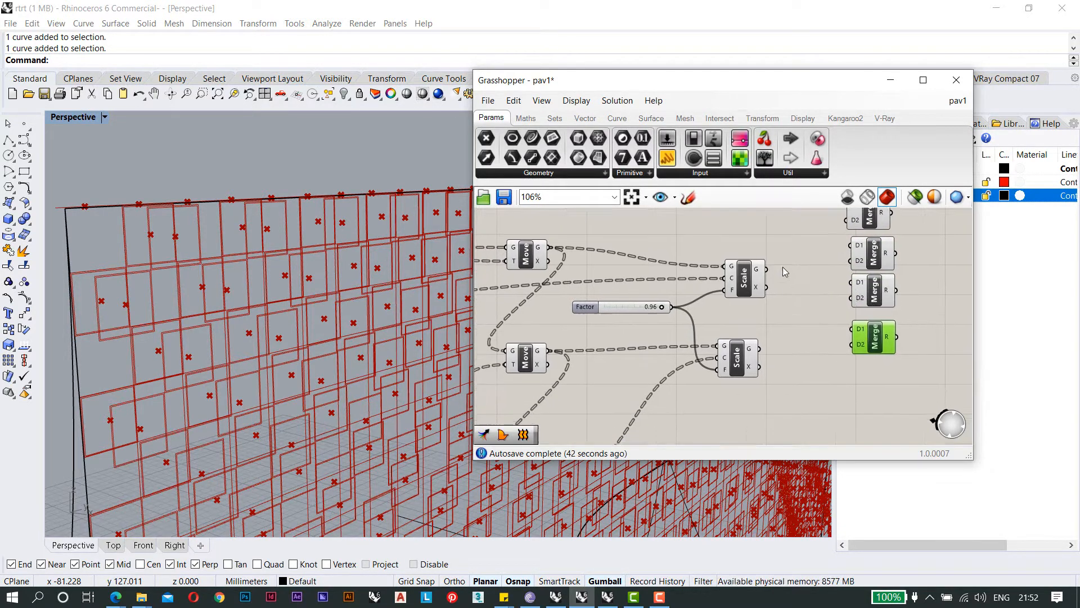
# Shift the first Move component slightly farther away from the Scale components.
pyautogui.scroll(2, 552, 291)
pyautogui.moveTo(601, 289); pyautogui.dragTo(586, 281)
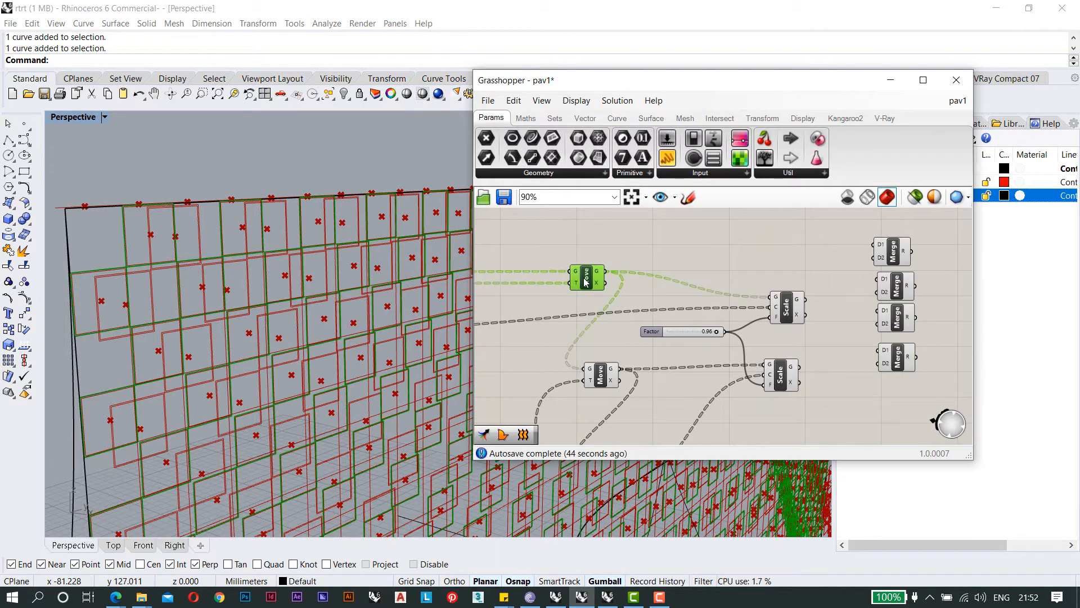
# Wire the upper Move and upper Scale geometry outputs into D1 and D2 of the first Merge, and graft both inputs.
pyautogui.moveTo(702, 261); pyautogui.dragTo(875, 244)
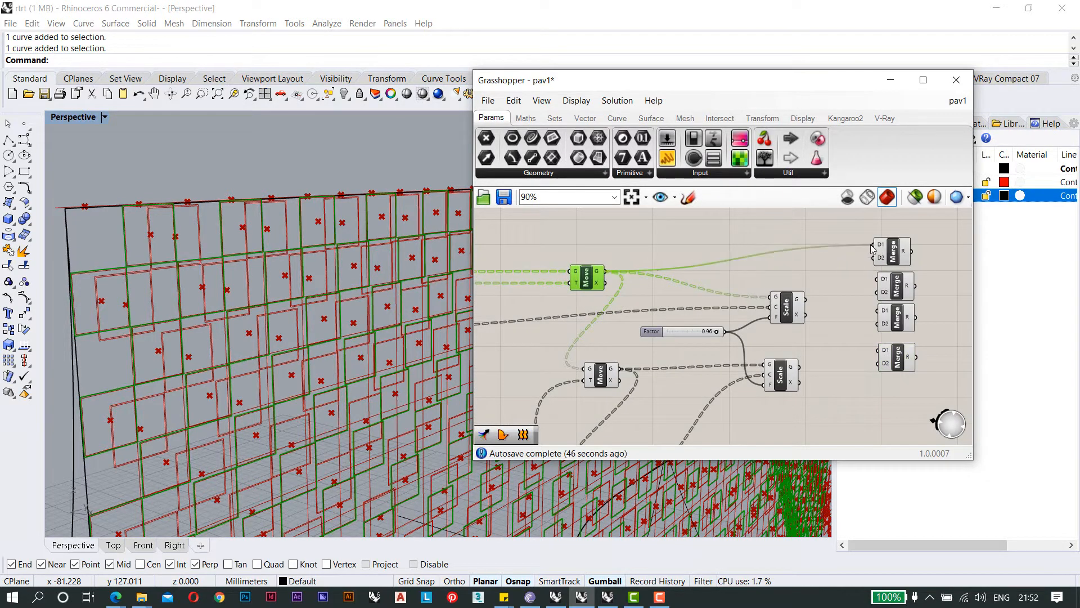
pyautogui.moveTo(834, 279); pyautogui.dragTo(878, 258)
pyautogui.scroll(3, 879, 248)
pyautogui.rightClick(879, 236)
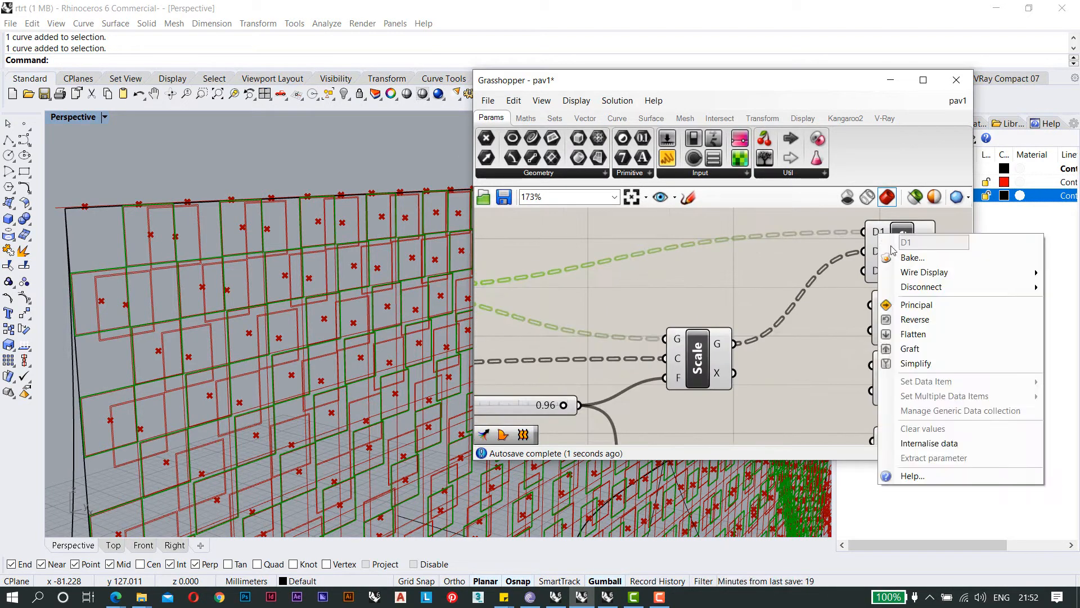
pyautogui.click(929, 347)
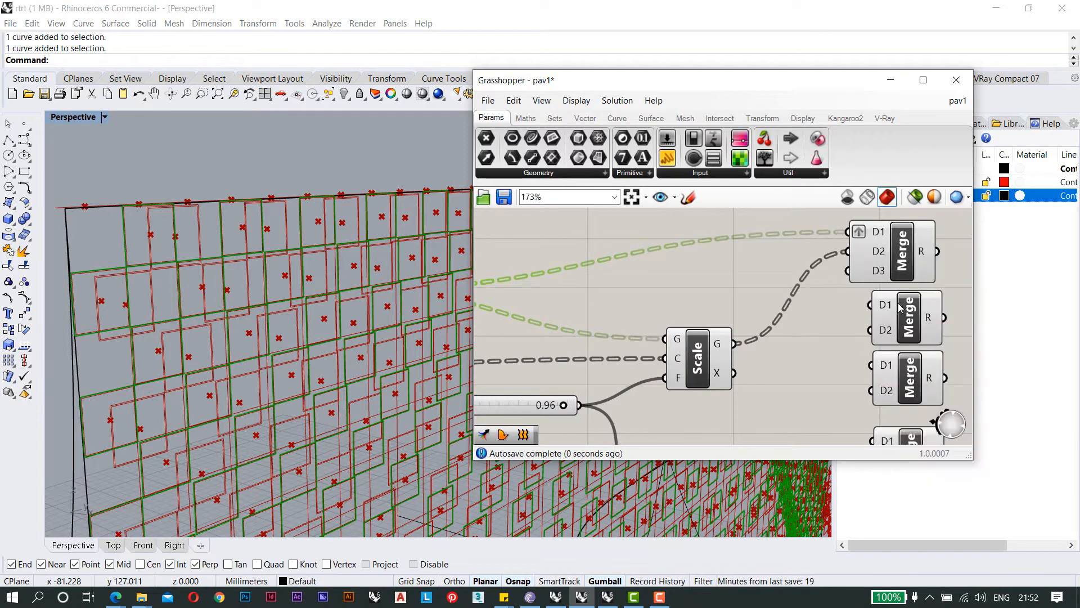
pyautogui.rightClick(876, 249)
pyautogui.click(923, 363)
# Connect the lower Move and lower Scale geometry outputs to D1 and D2 of the second Merge.
pyautogui.scroll(-2, 847, 313)
pyautogui.moveTo(845, 308); pyautogui.dragTo(818, 251, button='right')
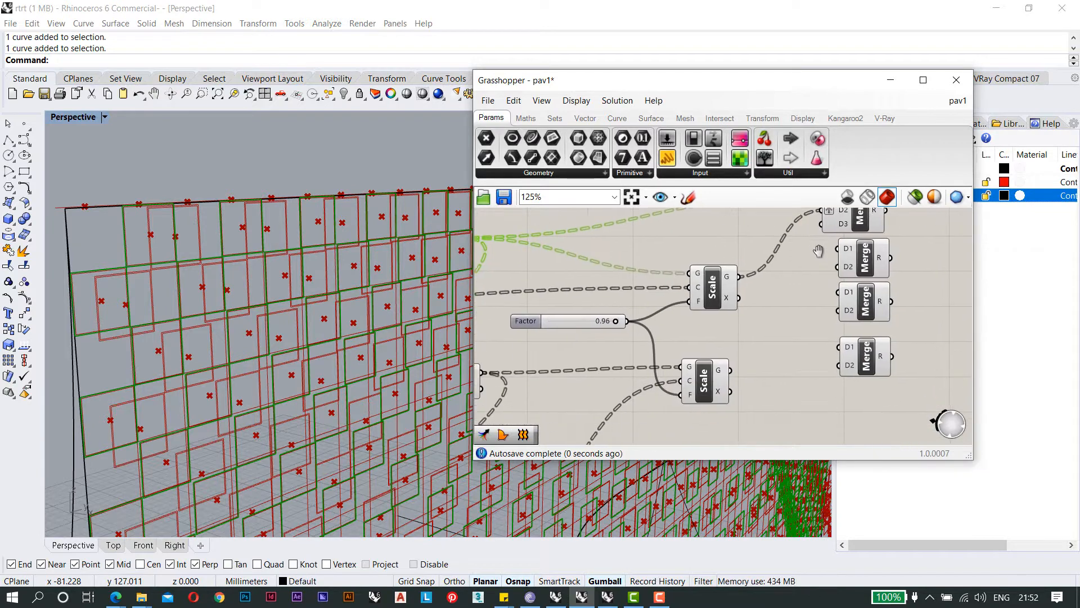
pyautogui.scroll(-4, 734, 323)
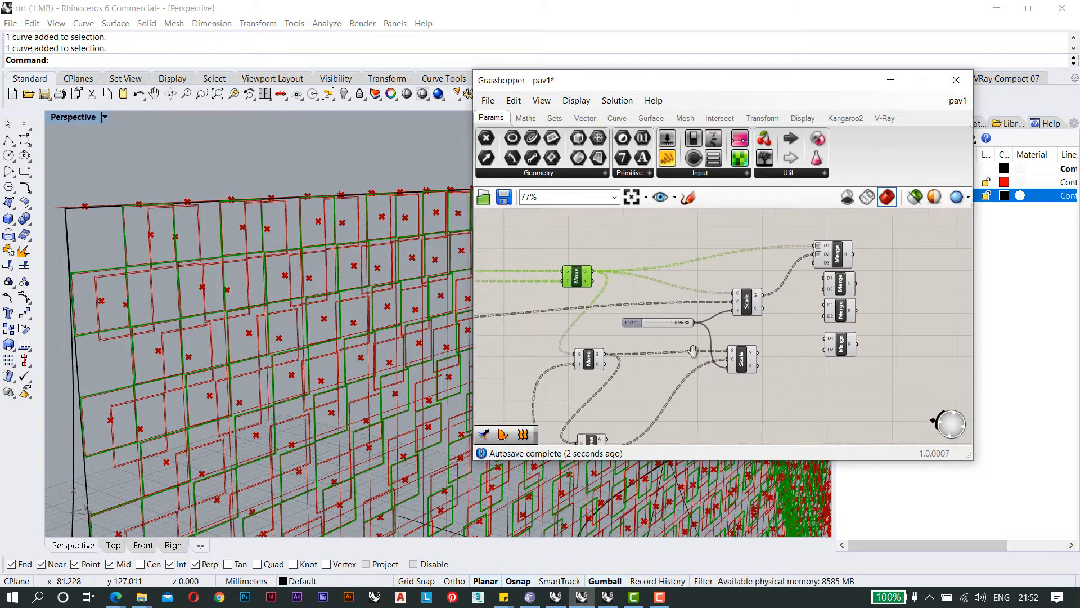
pyautogui.scroll(2, 693, 351)
pyautogui.moveTo(600, 370); pyautogui.dragTo(843, 283)
pyautogui.moveTo(766, 373); pyautogui.dragTo(840, 299)
# Graft the D1 and D2 inputs of the second Merge.
pyautogui.scroll(3, 849, 287)
pyautogui.rightClick(849, 282)
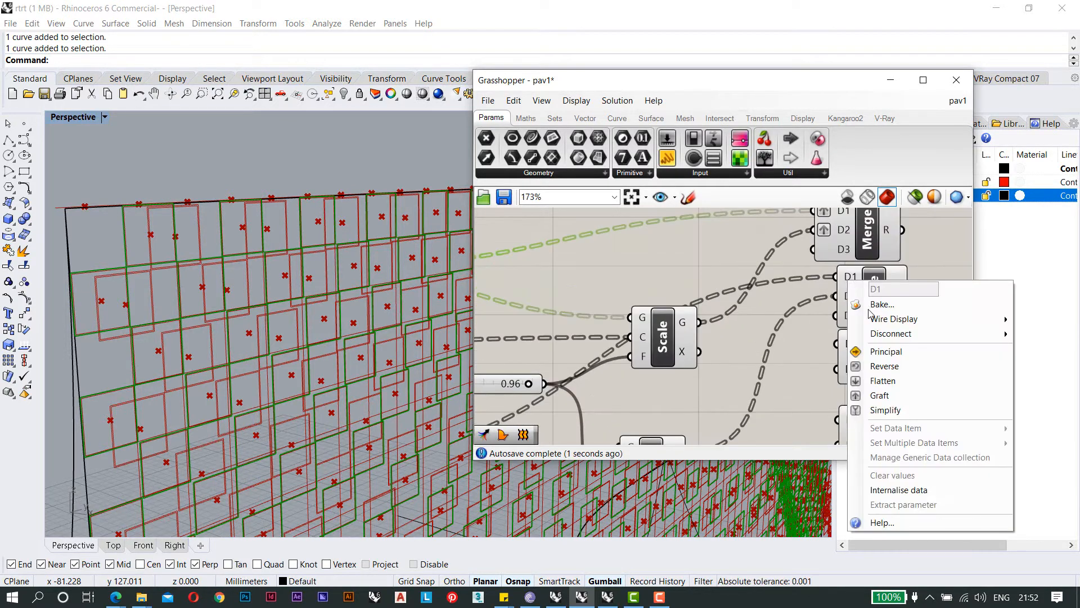
pyautogui.click(892, 395)
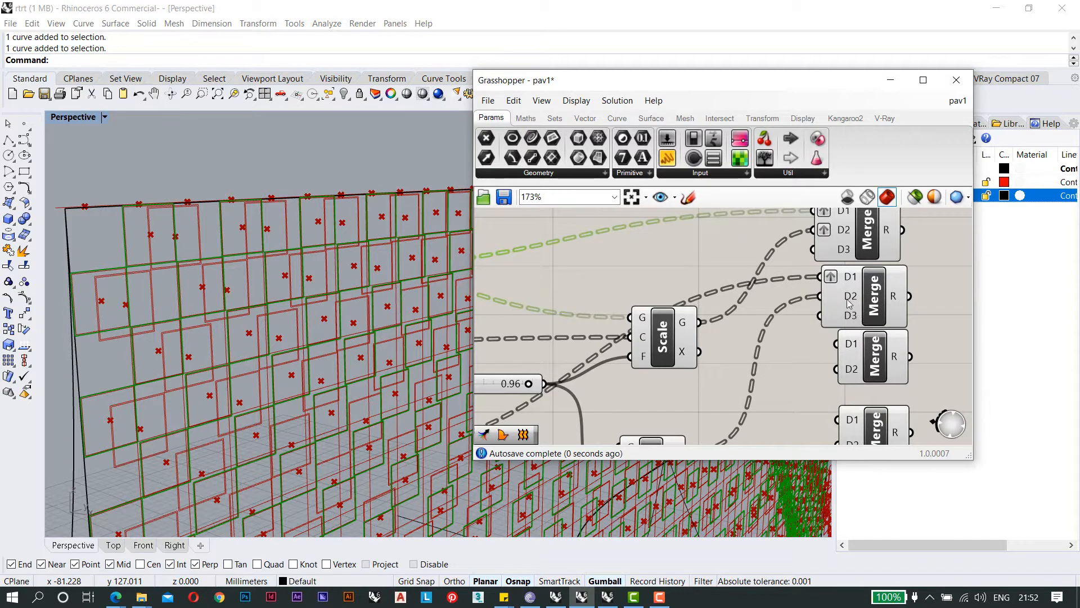
pyautogui.rightClick(850, 303)
pyautogui.click(893, 416)
pyautogui.scroll(-3, 798, 305)
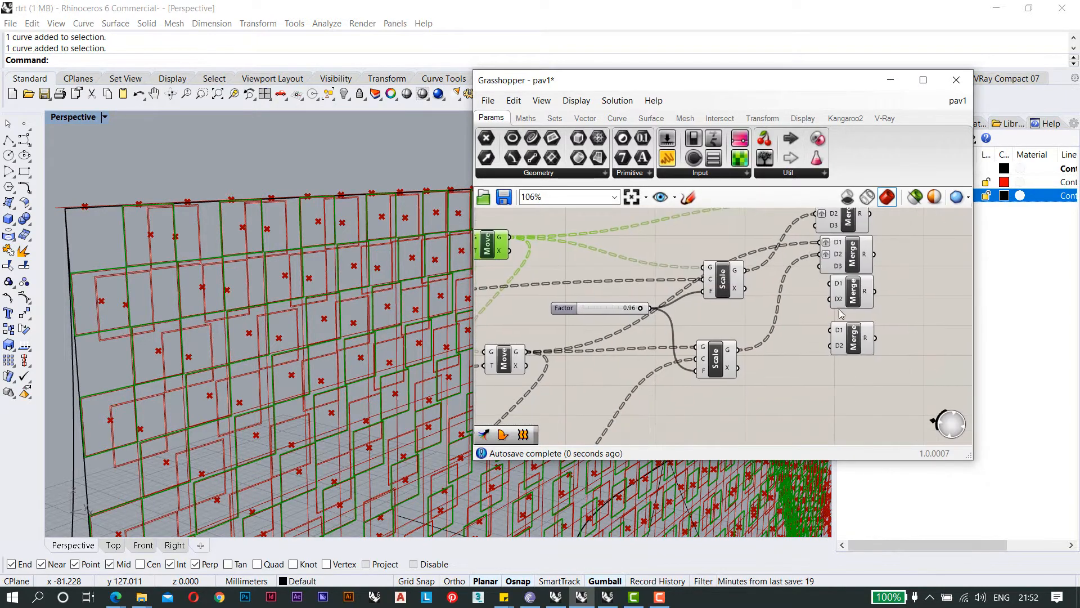
pyautogui.click(851, 302)
pyautogui.click(853, 337)
pyautogui.scroll(-2, 828, 329)
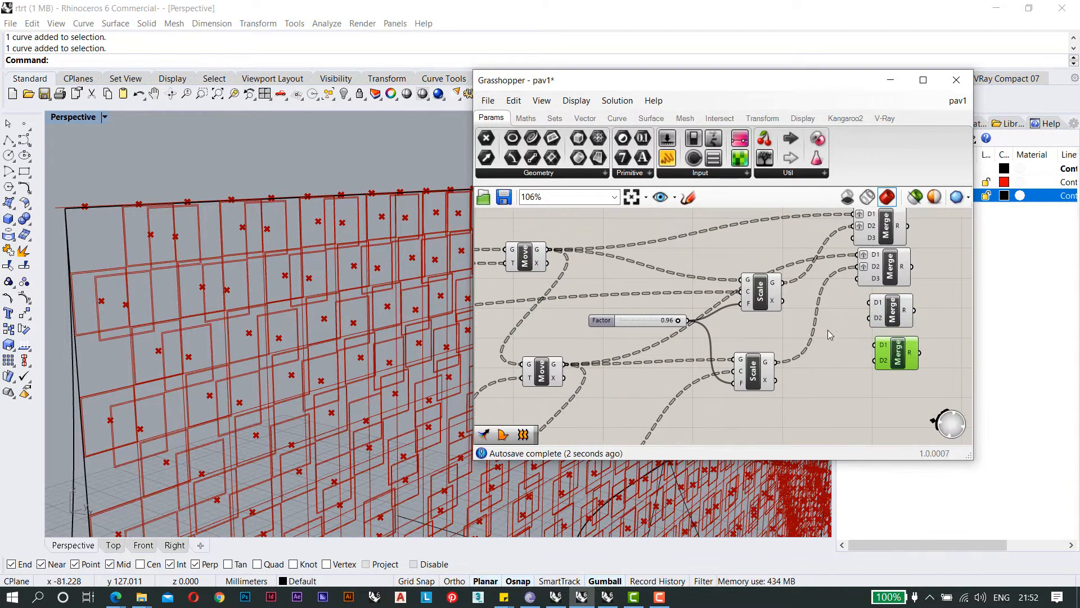
pyautogui.scroll(2, 731, 315)
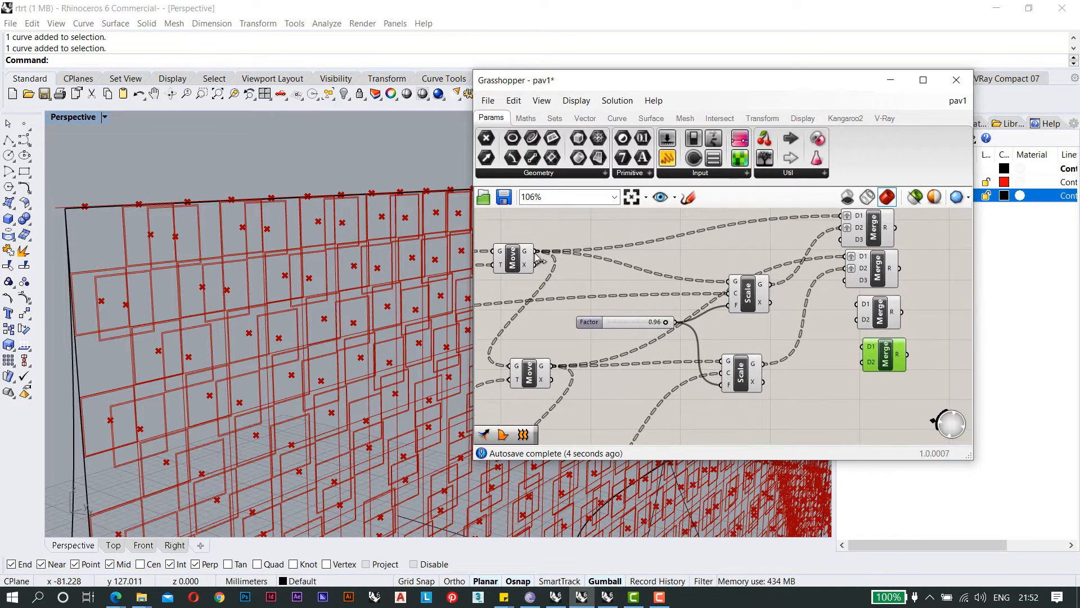
pyautogui.moveTo(602, 270); pyautogui.dragTo(537, 249)
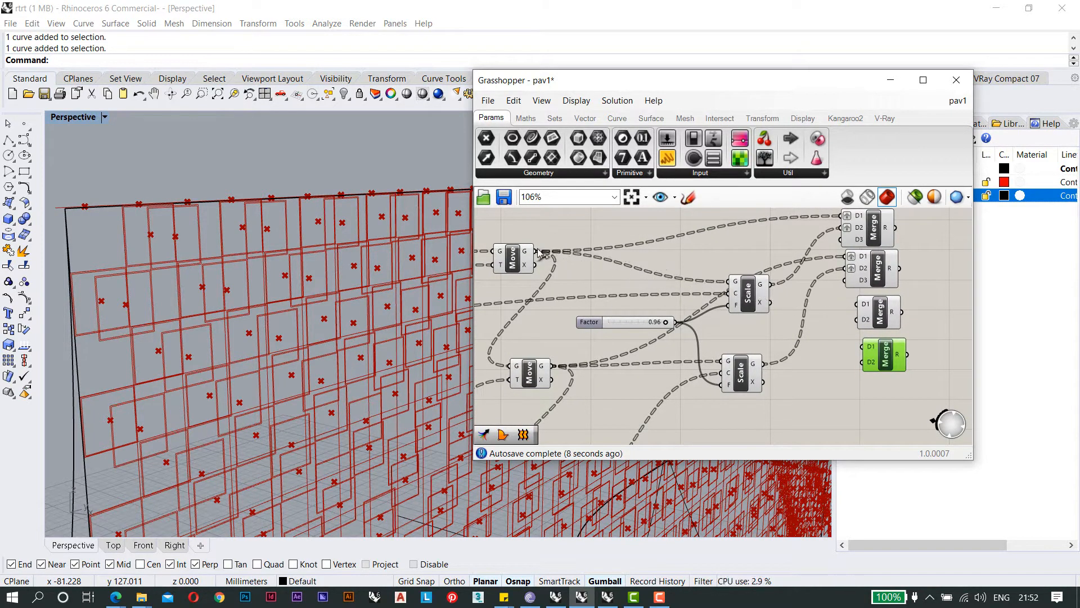
pyautogui.moveTo(607, 288); pyautogui.dragTo(629, 301, button='right')
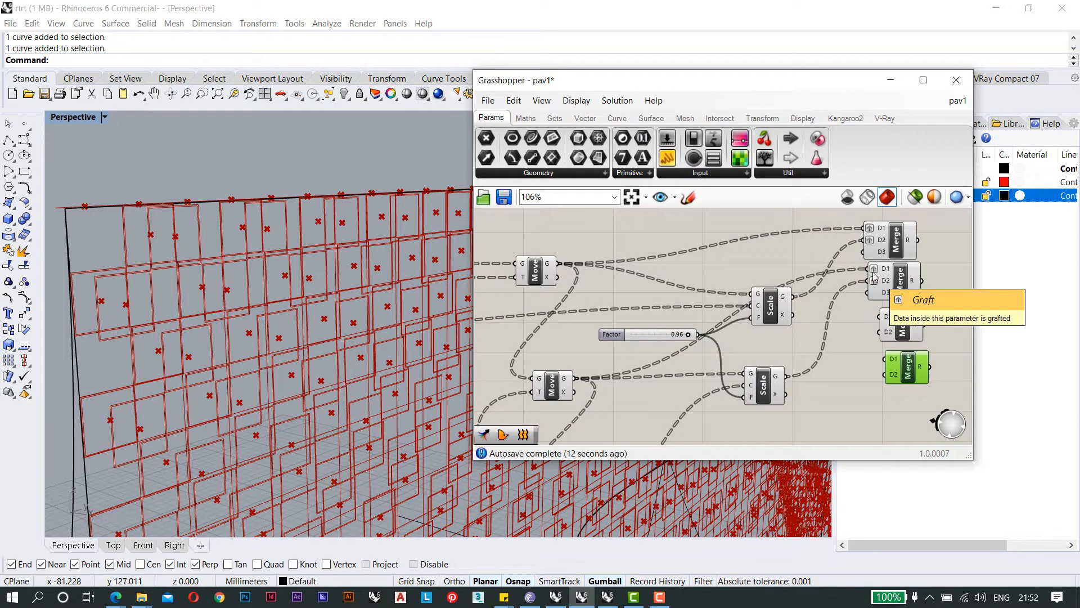
# Connect the upper and lower Move geometry outputs to D1 and D2 of the third Merge, shifting the upper Scale and Move slightly.
pyautogui.moveTo(772, 319); pyautogui.dragTo(761, 307)
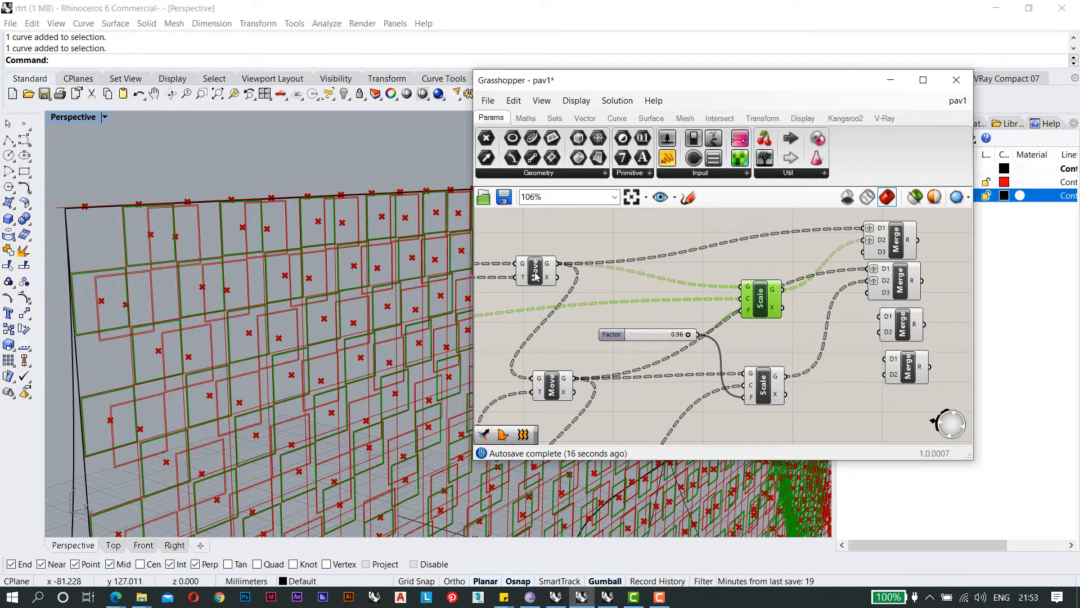
pyautogui.moveTo(535, 275); pyautogui.dragTo(880, 316)
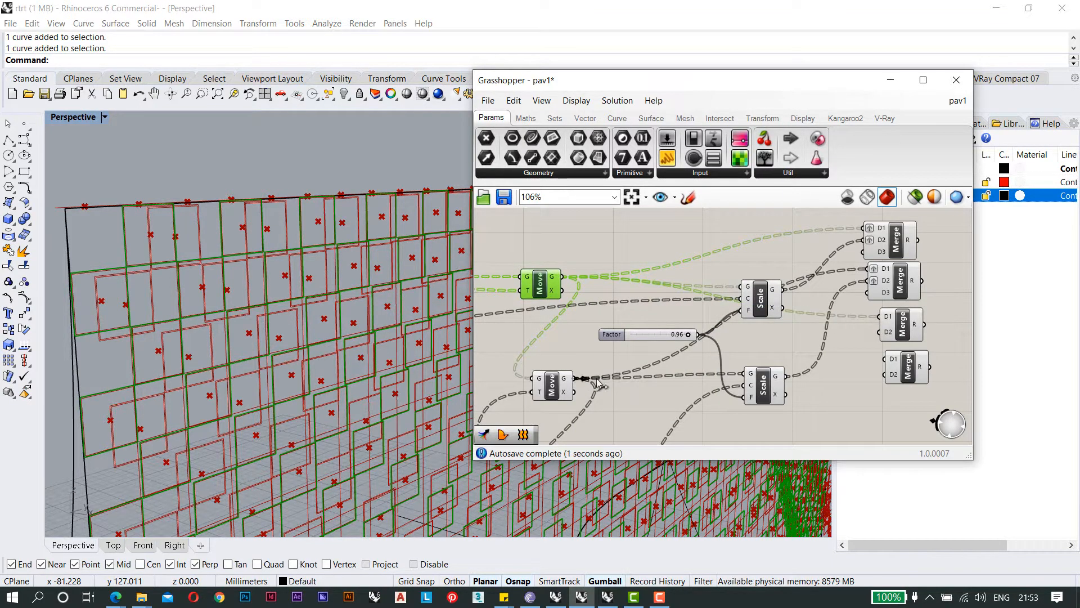
pyautogui.moveTo(599, 385); pyautogui.dragTo(889, 326)
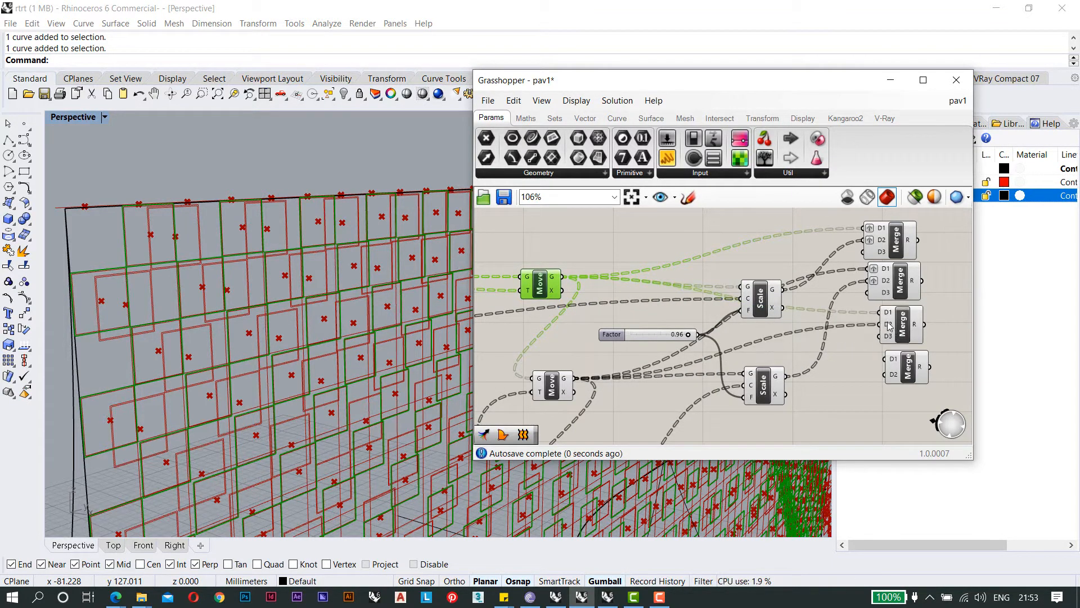
# Graft the D1 and D2 inputs of the third Merge.
pyautogui.scroll(3, 885, 319)
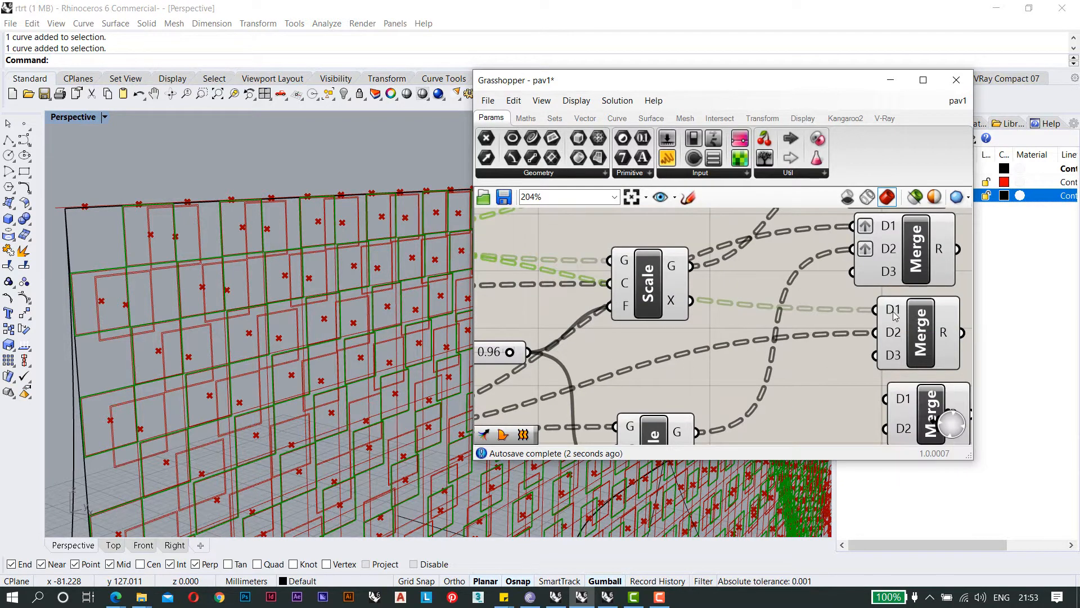
pyautogui.rightClick(890, 314)
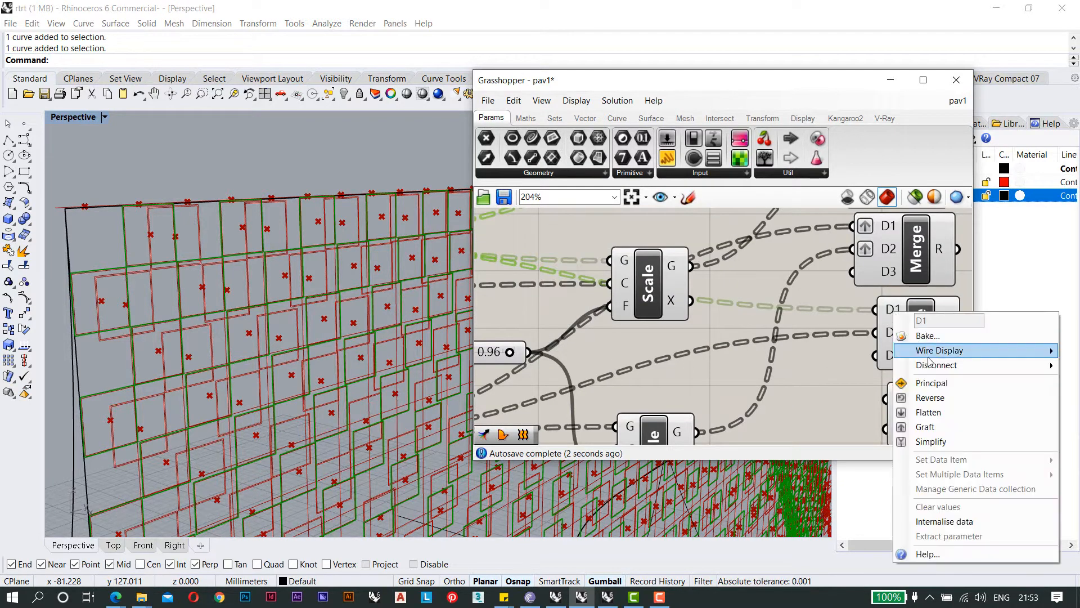
pyautogui.click(944, 428)
pyautogui.rightClick(898, 350)
pyautogui.click(936, 442)
# Graft the D1 and D2 inputs of the fourth Merge.
pyautogui.scroll(-3, 791, 340)
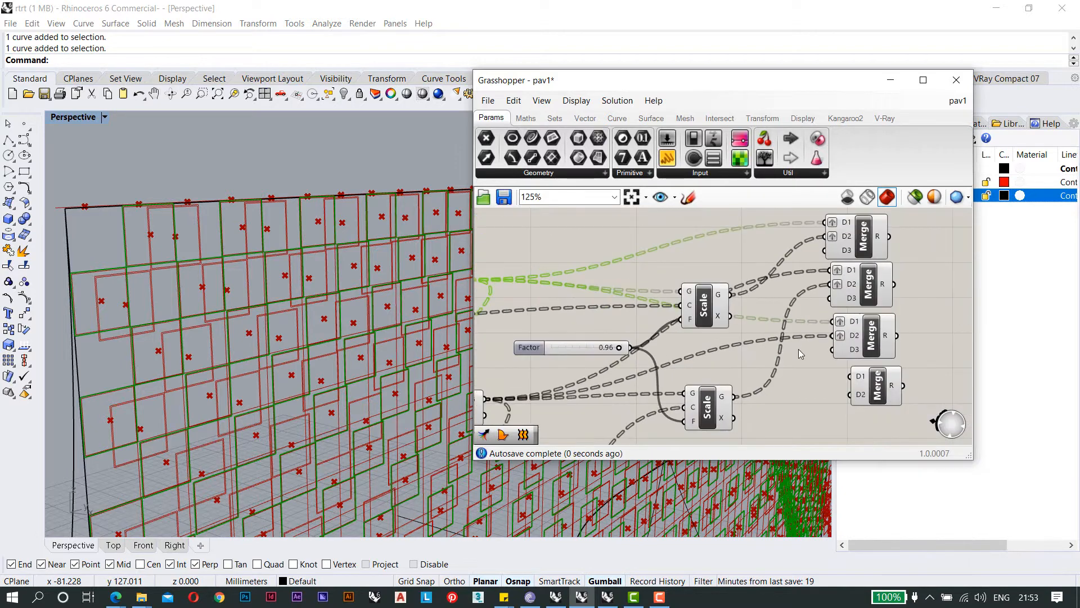
pyautogui.moveTo(798, 349); pyautogui.dragTo(795, 300, button='right')
pyautogui.scroll(4, 853, 346)
pyautogui.rightClick(857, 322)
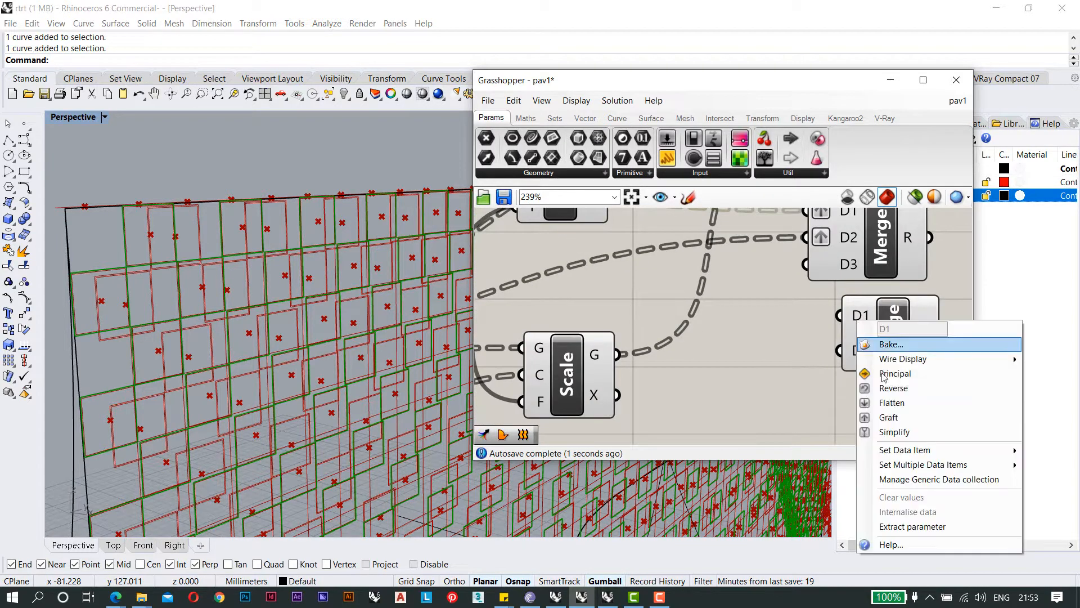
pyautogui.click(897, 419)
pyautogui.rightClick(856, 350)
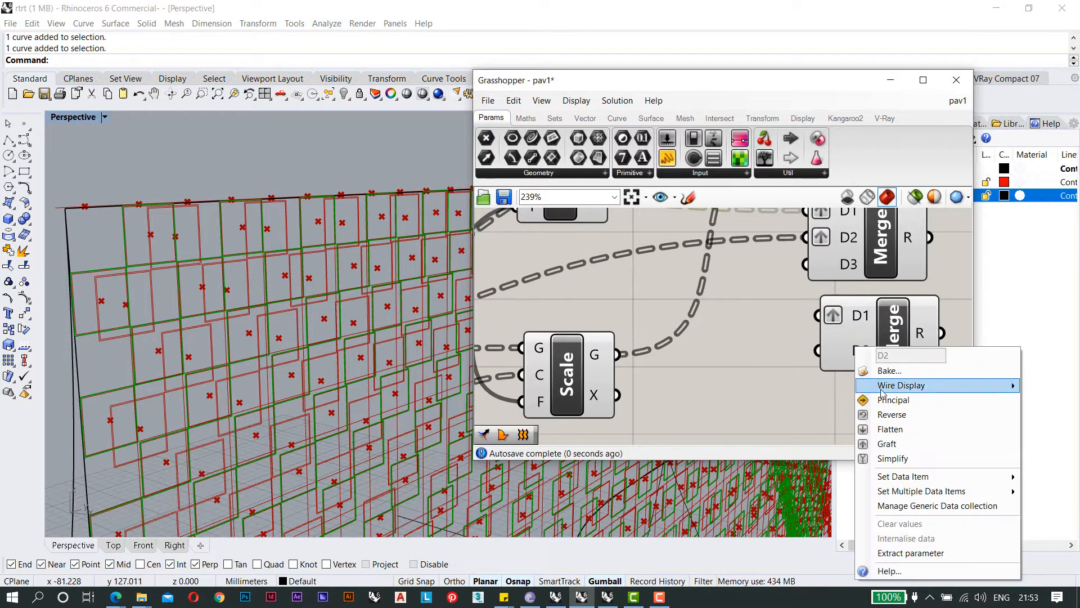
pyautogui.click(890, 443)
# Wire the upper and lower Scale geometry outputs into D1 and D2 of the fourth Merge, and nudge the first Merge.
pyautogui.scroll(-4, 747, 297)
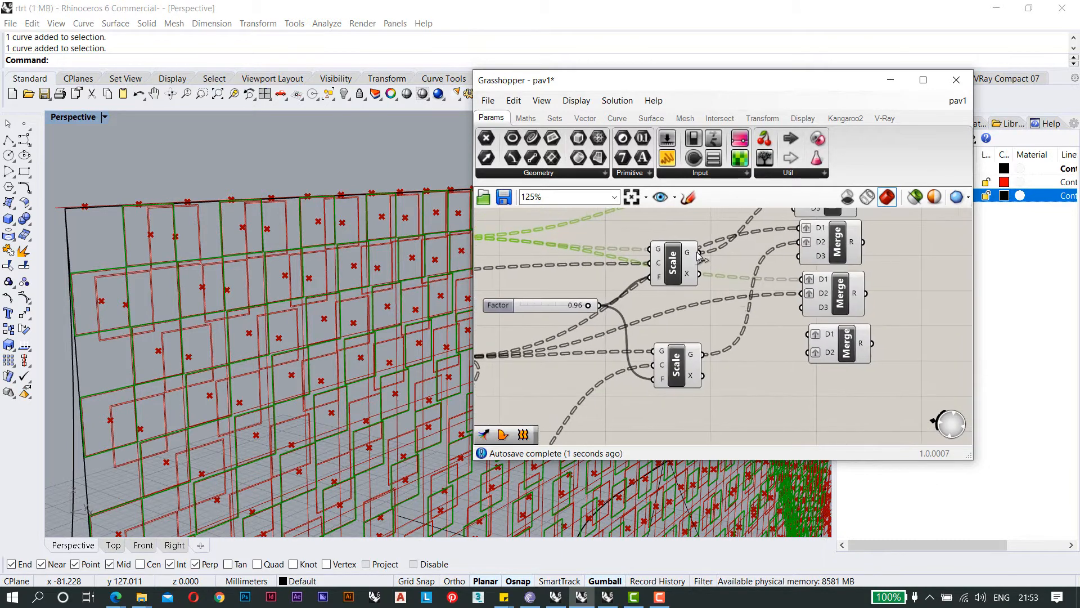
pyautogui.moveTo(788, 324); pyautogui.dragTo(808, 352)
pyautogui.moveTo(857, 359); pyautogui.dragTo(639, 387, button='right')
pyautogui.scroll(-4, 642, 383)
pyautogui.scroll(3, 644, 345)
pyautogui.moveTo(645, 344); pyautogui.dragTo(696, 330, button='right')
pyautogui.moveTo(663, 269); pyautogui.dragTo(672, 266)
# Turn off the preview of the components feeding the Merges, including the Move and Scale components.
pyautogui.scroll(-5, 779, 286)
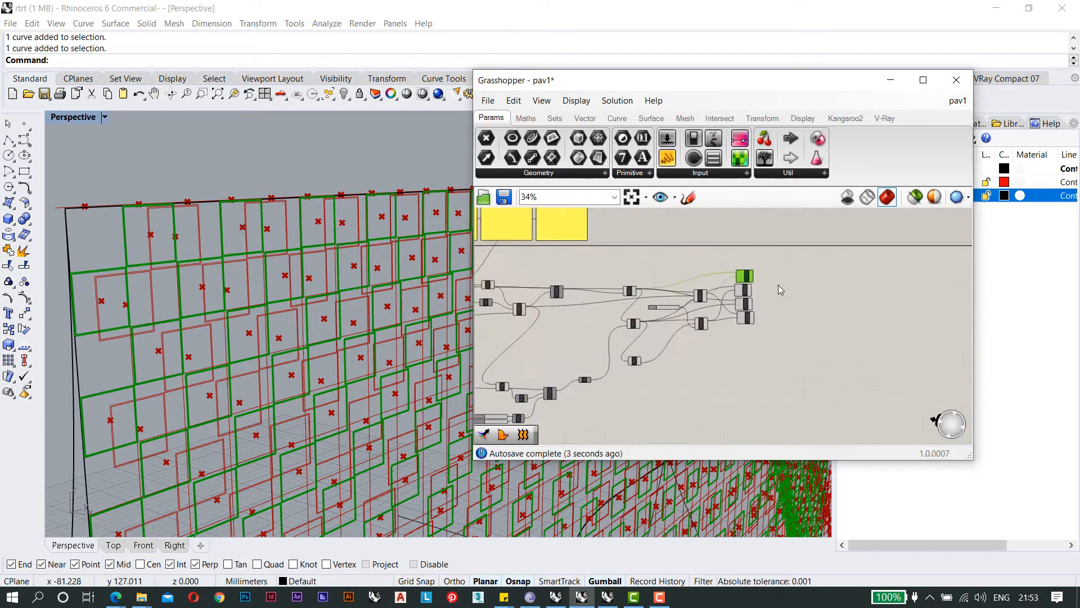
pyautogui.scroll(-2, 779, 288)
pyautogui.moveTo(739, 338); pyautogui.dragTo(763, 373, button='right')
pyautogui.scroll(-1, 860, 360)
pyautogui.scroll(1, 862, 361)
pyautogui.scroll(2, 762, 371)
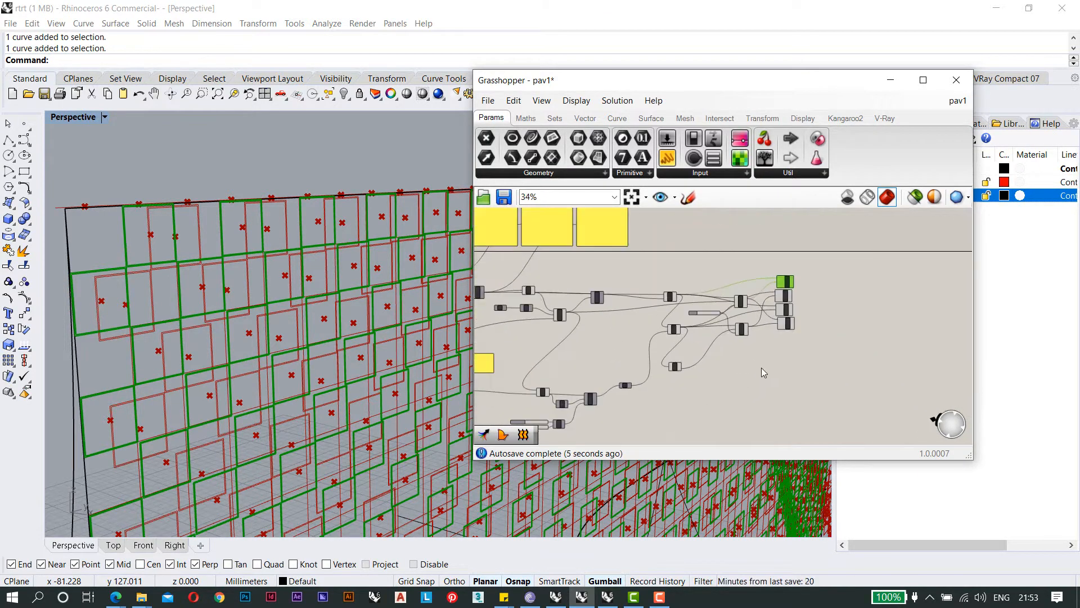
pyautogui.moveTo(761, 371); pyautogui.dragTo(653, 272)
pyautogui.scroll(4, 736, 299)
pyautogui.press('space')
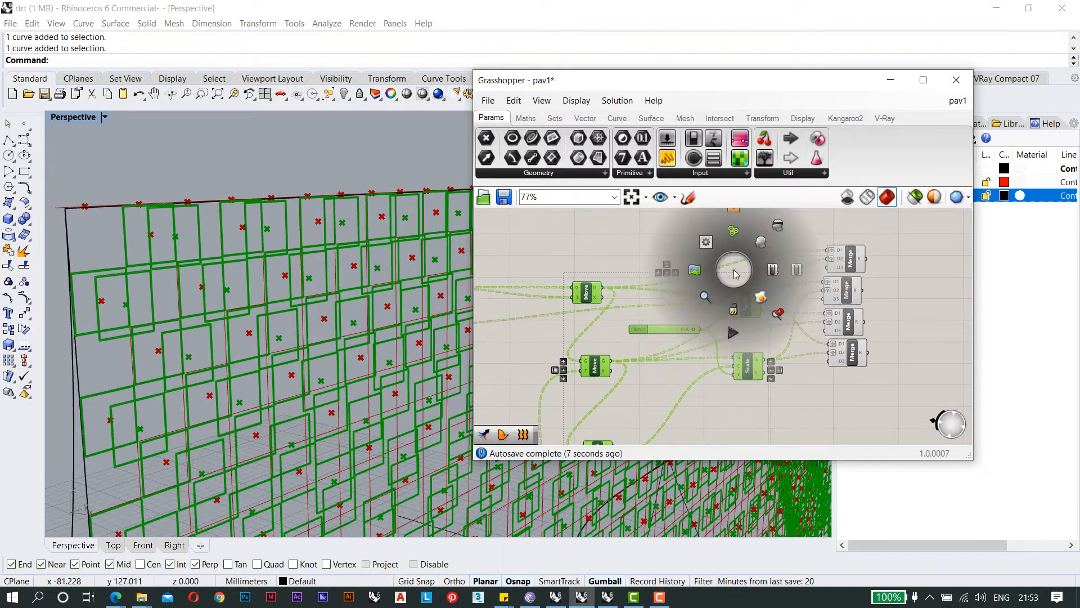
pyautogui.click(761, 243)
pyautogui.scroll(-2, 757, 284)
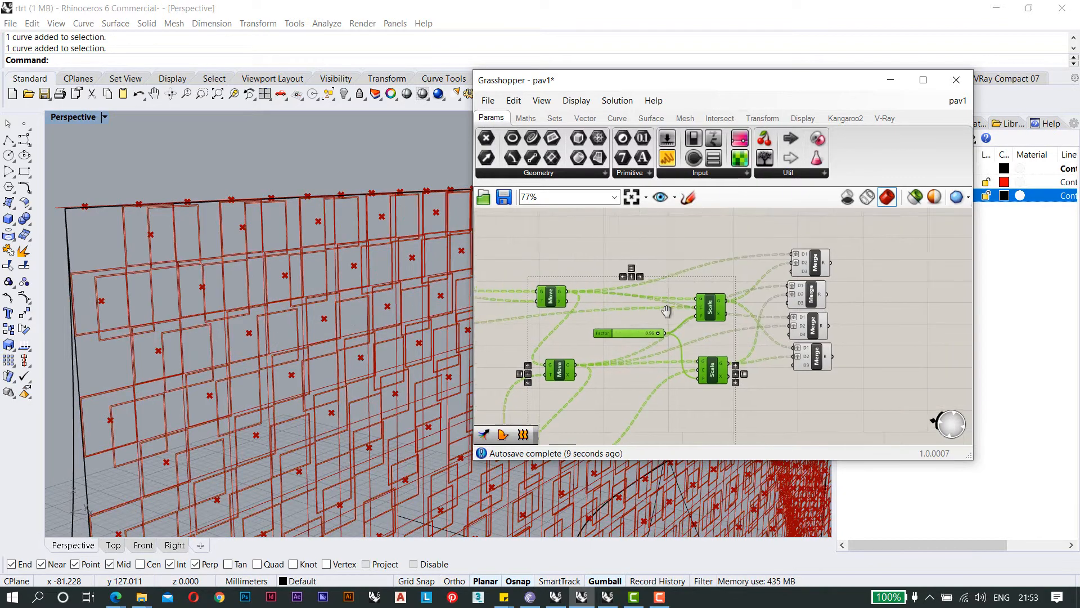
# Select each of the four Merge components in turn and examine its curve pairs in the perspective viewport.
pyautogui.click(755, 287)
pyautogui.scroll(2, 759, 286)
pyautogui.scroll(-3, 180, 235)
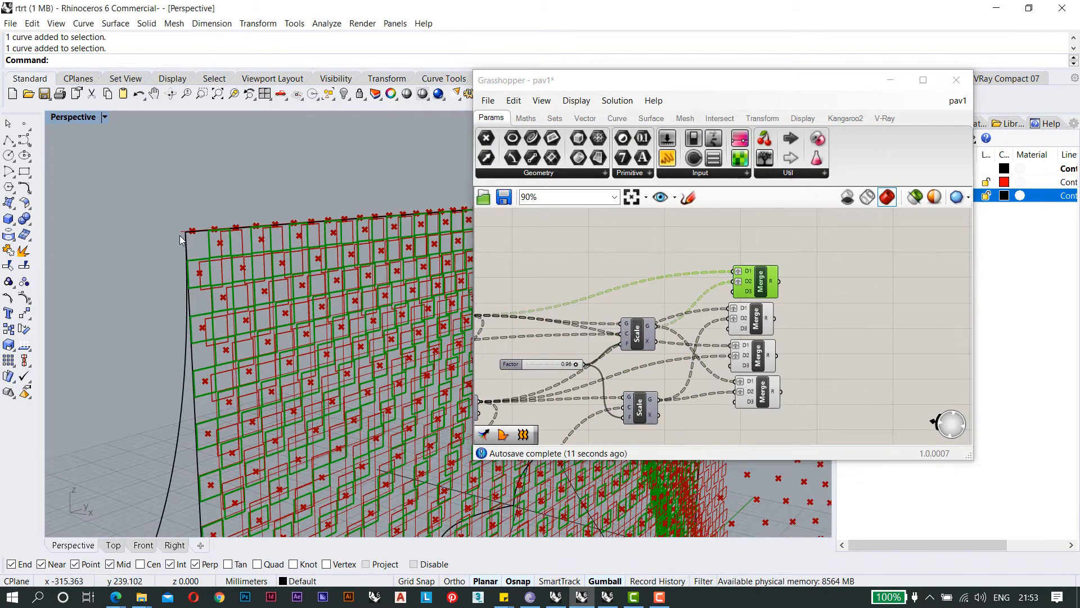
pyautogui.scroll(8, 174, 234)
pyautogui.scroll(-5, 205, 213)
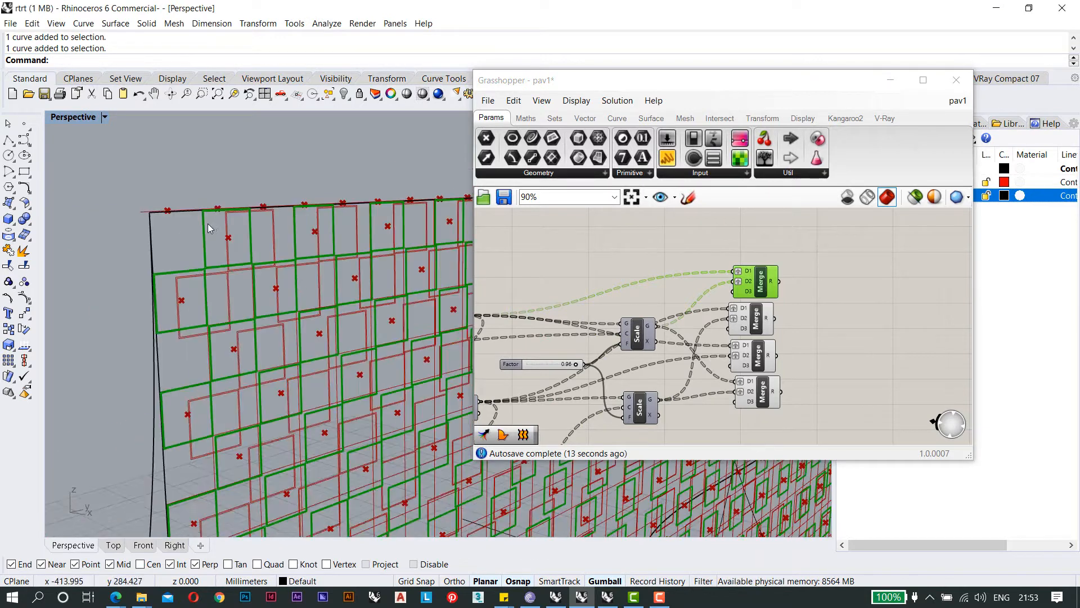
pyautogui.click(746, 312)
pyautogui.scroll(5, 282, 231)
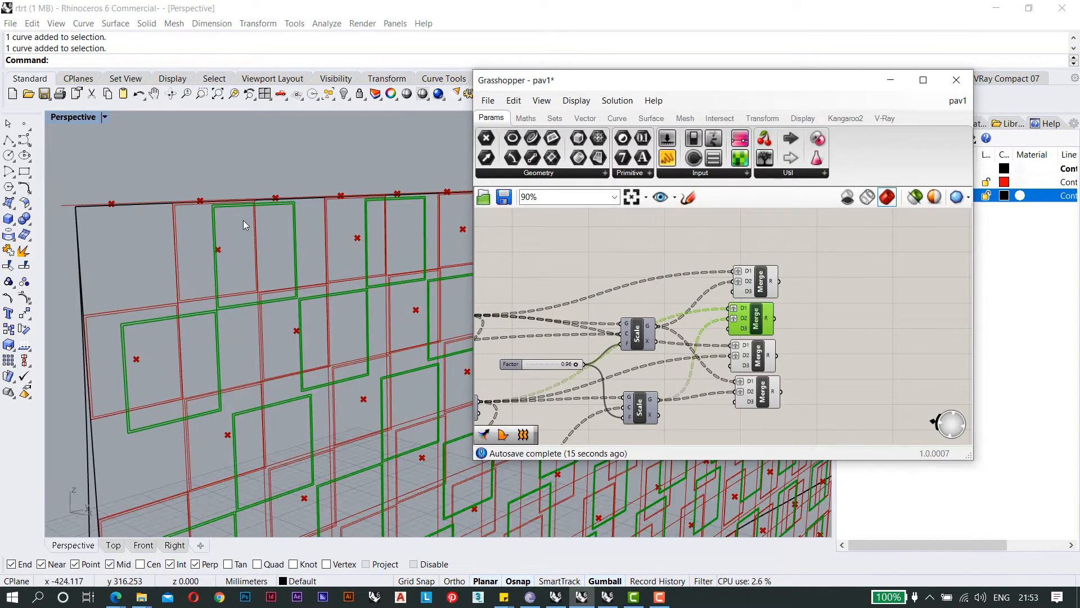
pyautogui.moveTo(665, 352); pyautogui.dragTo(662, 335, button='right')
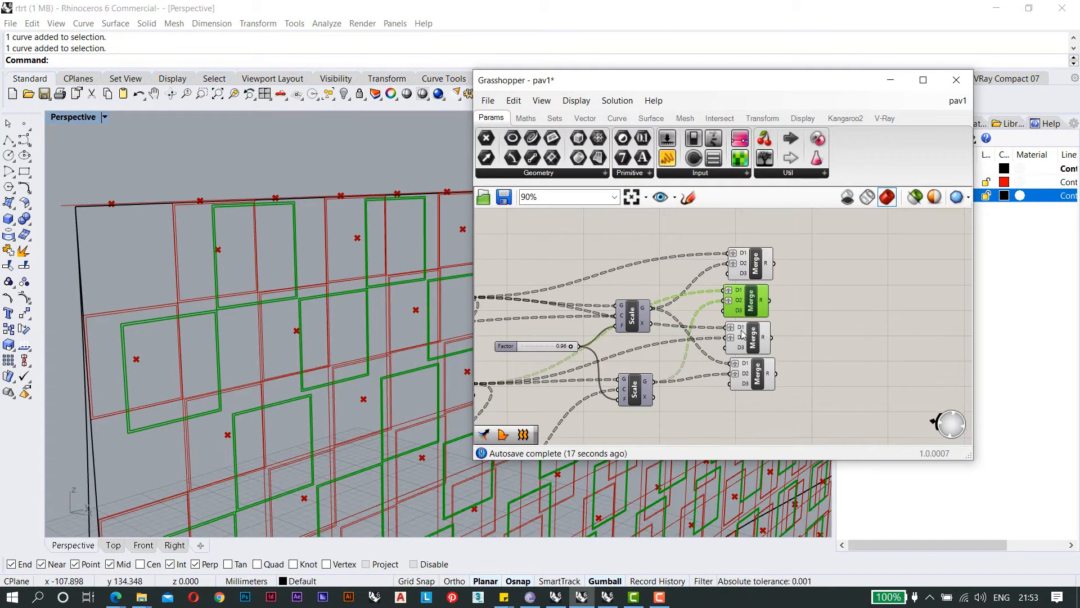
pyautogui.click(752, 336)
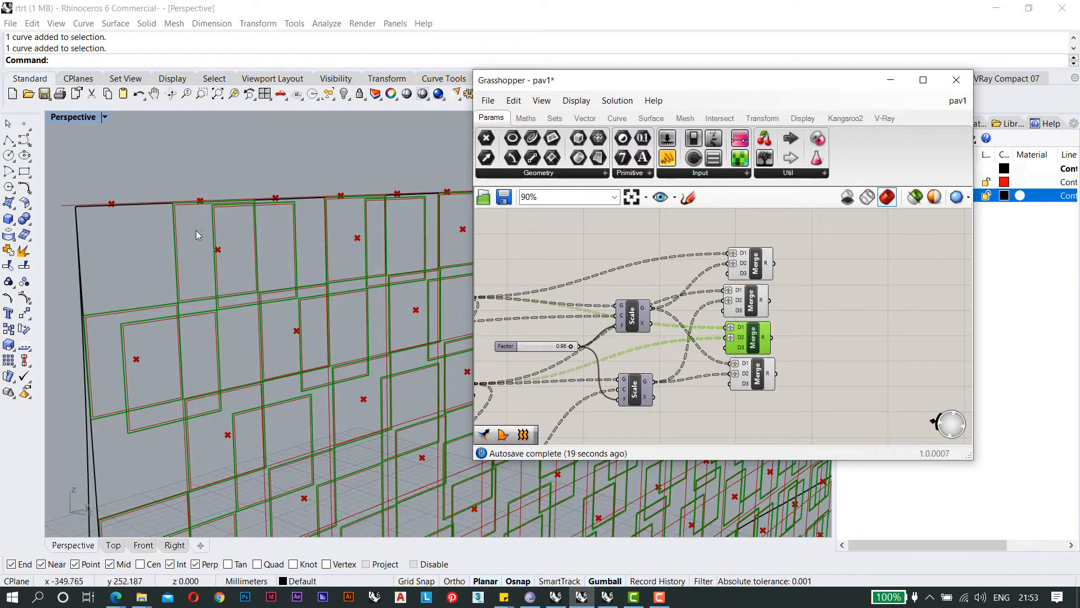
pyautogui.scroll(3, 197, 234)
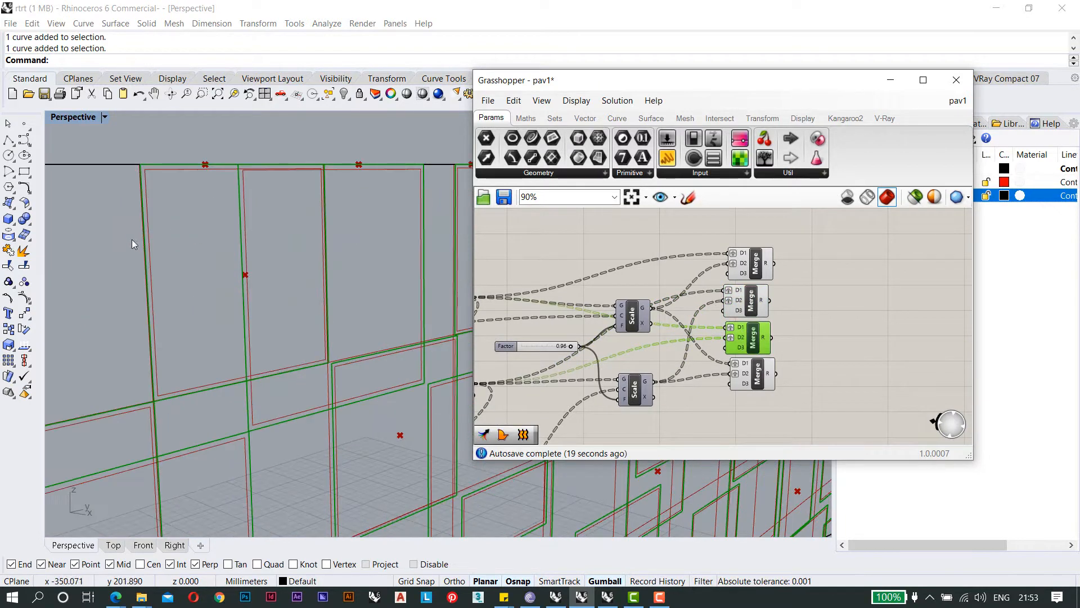
pyautogui.click(758, 378)
# Add a Loft component to the canvas beyond the four Merge components.
pyautogui.scroll(-3, 767, 304)
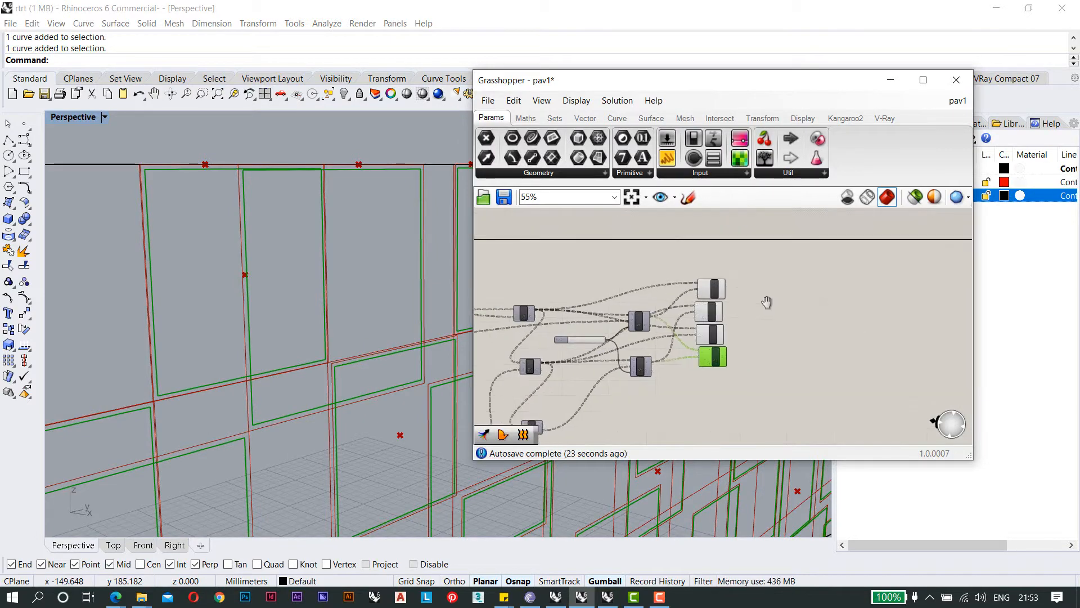
pyautogui.doubleClick(778, 305)
pyautogui.write('l')
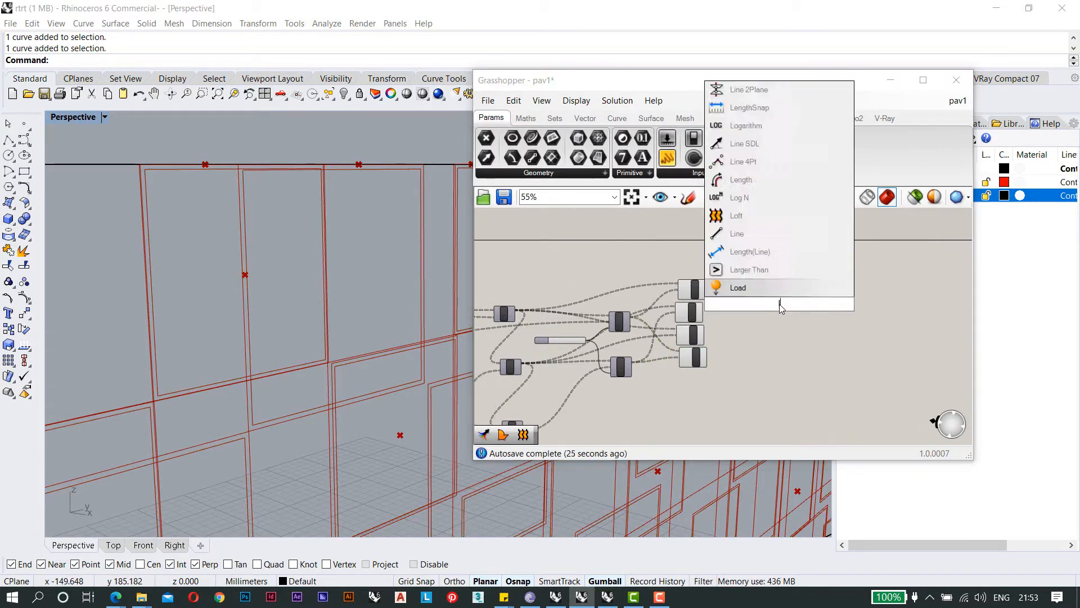
pyautogui.write('oft')
pyautogui.press('Return')
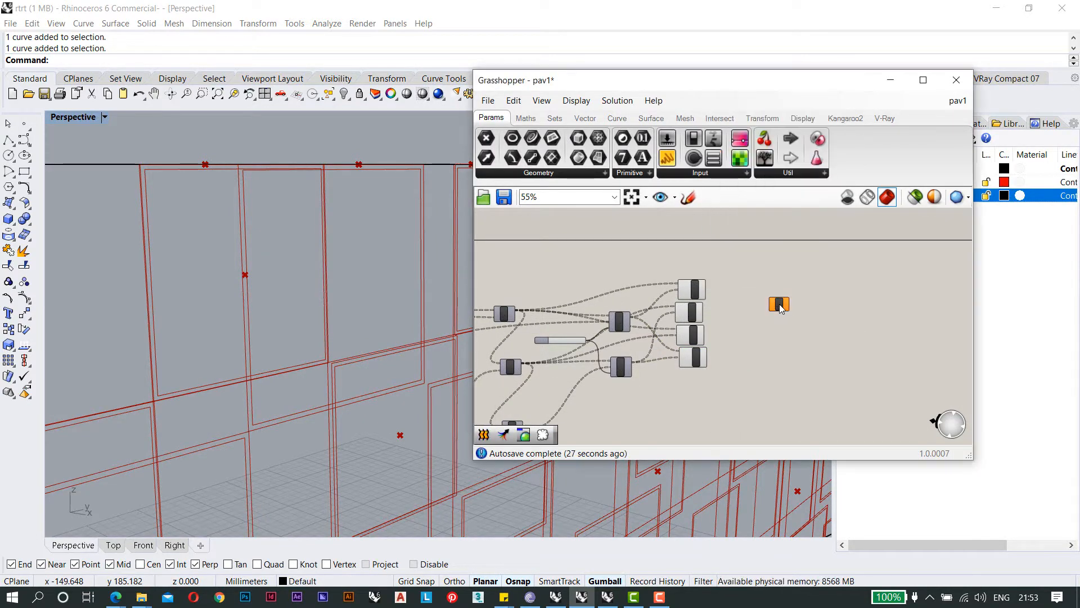
pyautogui.scroll(3, 779, 318)
pyautogui.scroll(2, 721, 296)
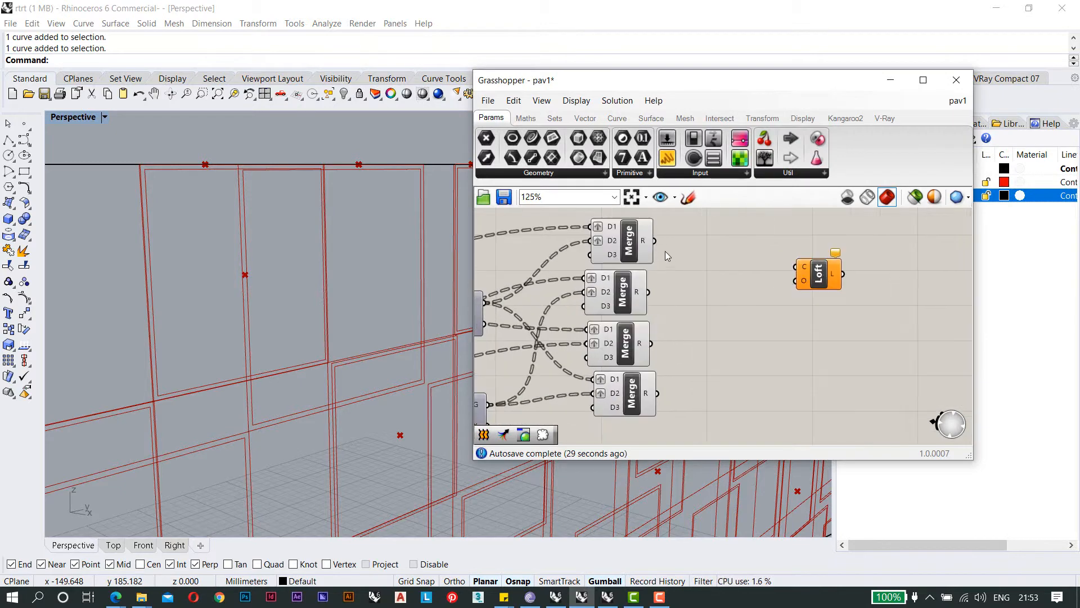
# Wire the first Merge result into the Loft's C input, and duplicate the Loft below it for the second Merge result.
pyautogui.moveTo(655, 242); pyautogui.dragTo(796, 267)
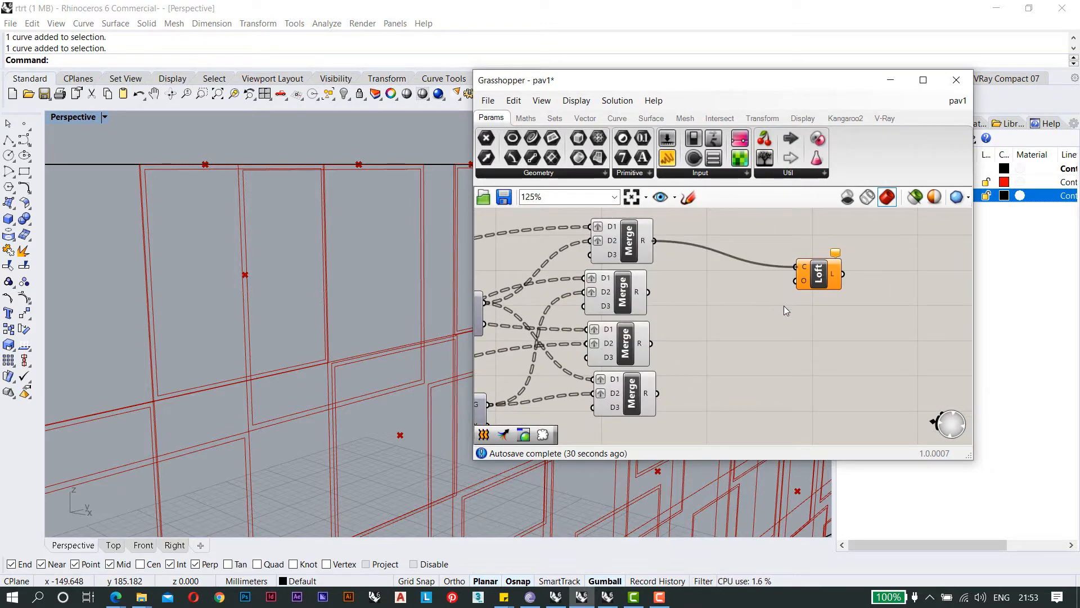
pyautogui.click(820, 279)
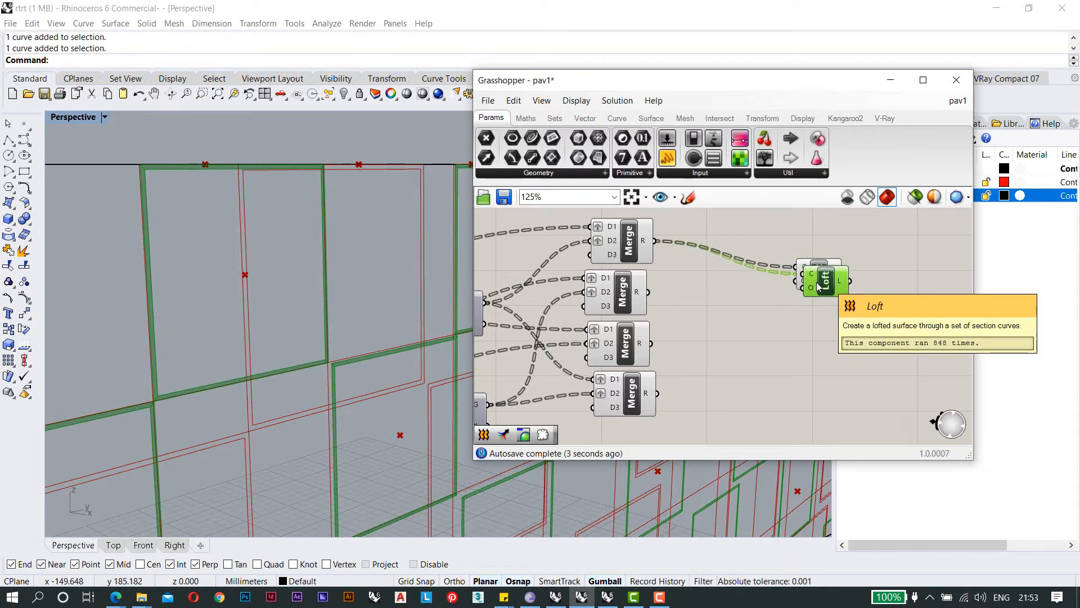
pyautogui.moveTo(817, 283); pyautogui.dragTo(817, 342)
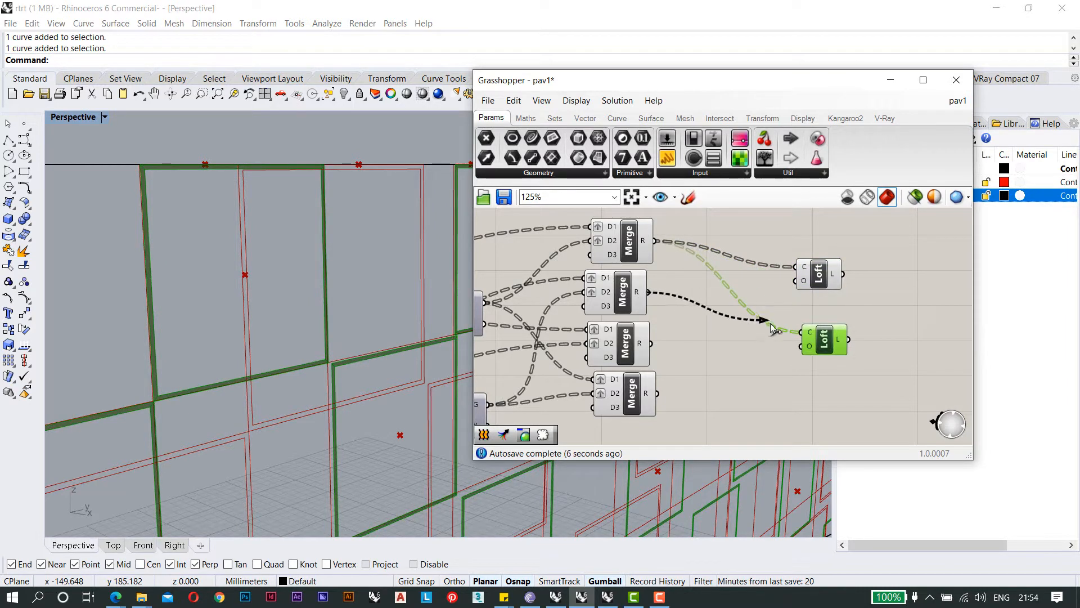
pyautogui.scroll(-9, 282, 313)
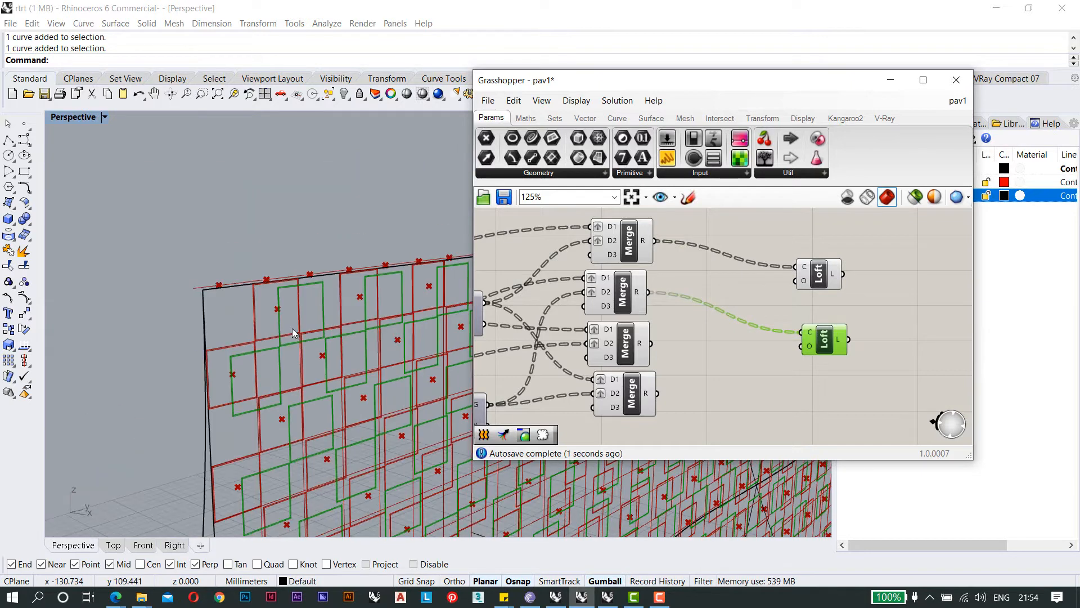
pyautogui.scroll(9, 282, 313)
# Duplicate the Loft twice more and wire the third and fourth Merge results into the C inputs of the copies.
pyautogui.moveTo(828, 340)
pyautogui.mouseDown()
pyautogui.moveTo(826, 324)
pyautogui.moveTo(829, 359)
pyautogui.mouseUp()
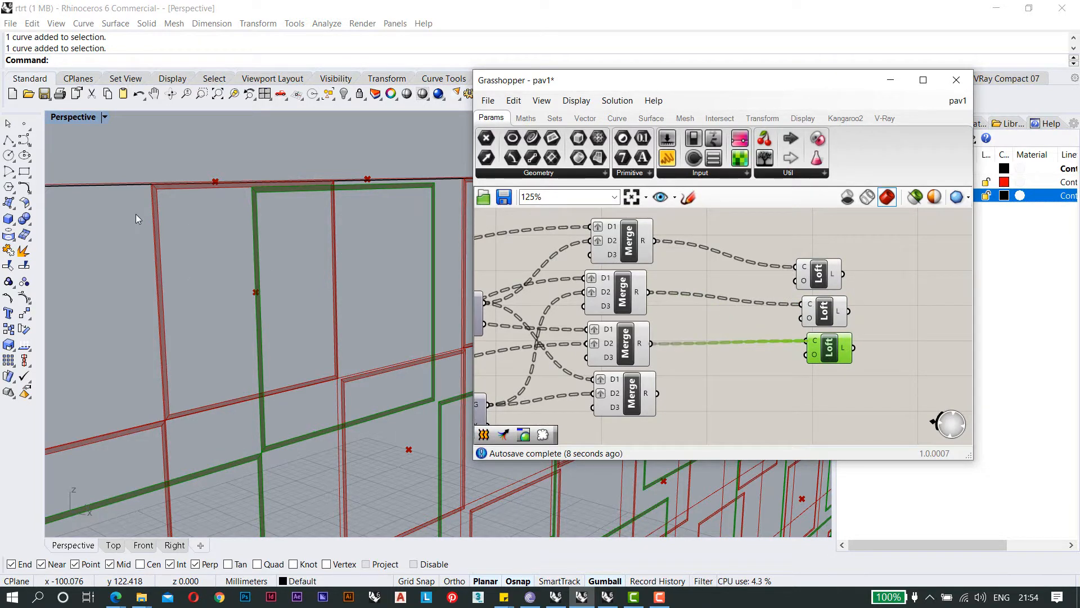
pyautogui.click(819, 386)
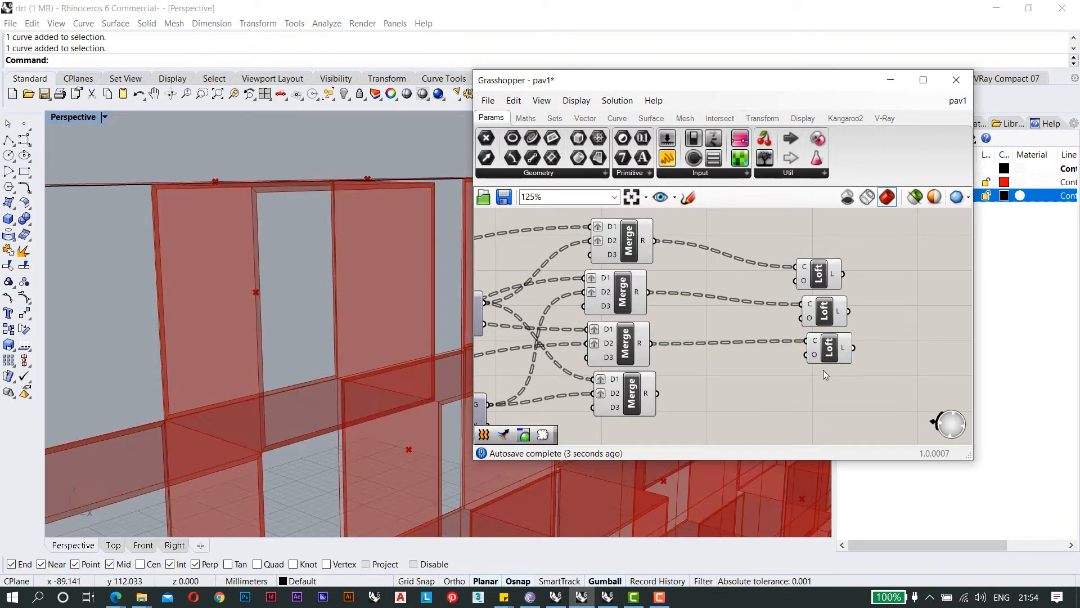
pyautogui.moveTo(822, 370); pyautogui.dragTo(822, 338, button='right')
pyautogui.click(834, 322)
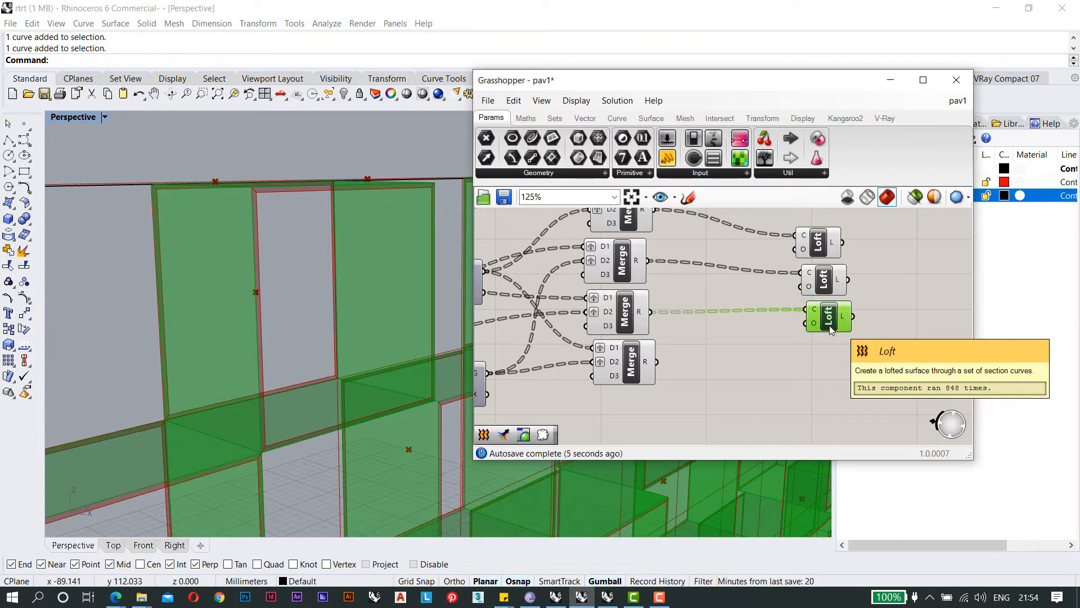
pyautogui.keyDown('alt'); pyautogui.moveTo(831, 329); pyautogui.dragTo(834, 335); pyautogui.keyUp('alt')
pyautogui.keyDown('alt'); pyautogui.moveTo(828, 382); pyautogui.dragTo(828, 381); pyautogui.keyUp('alt')
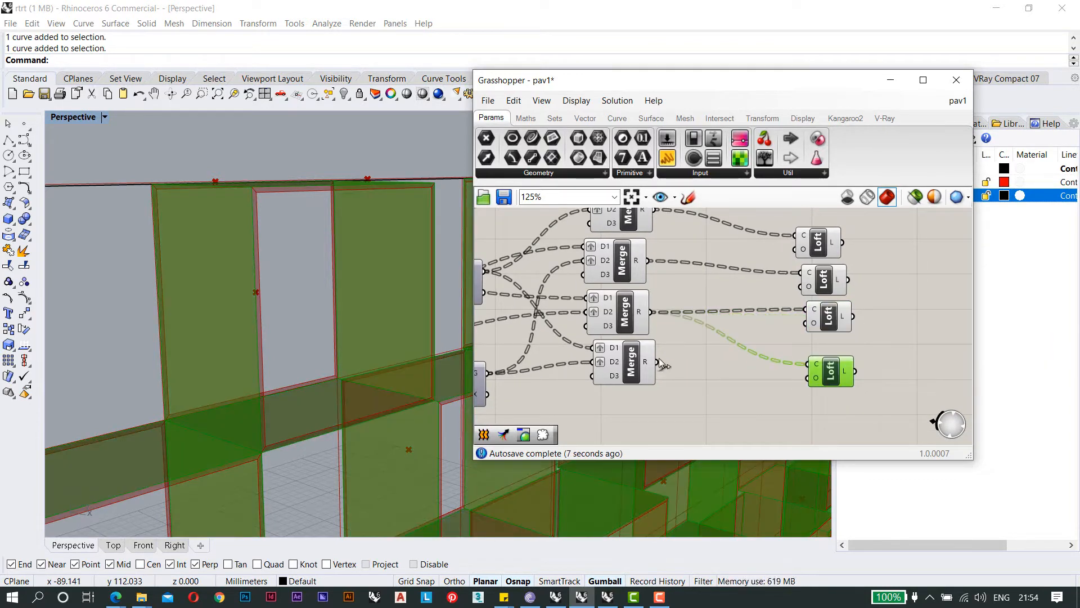
pyautogui.moveTo(711, 361); pyautogui.dragTo(805, 370)
pyautogui.moveTo(504, 323); pyautogui.dragTo(425, 319, button='right')
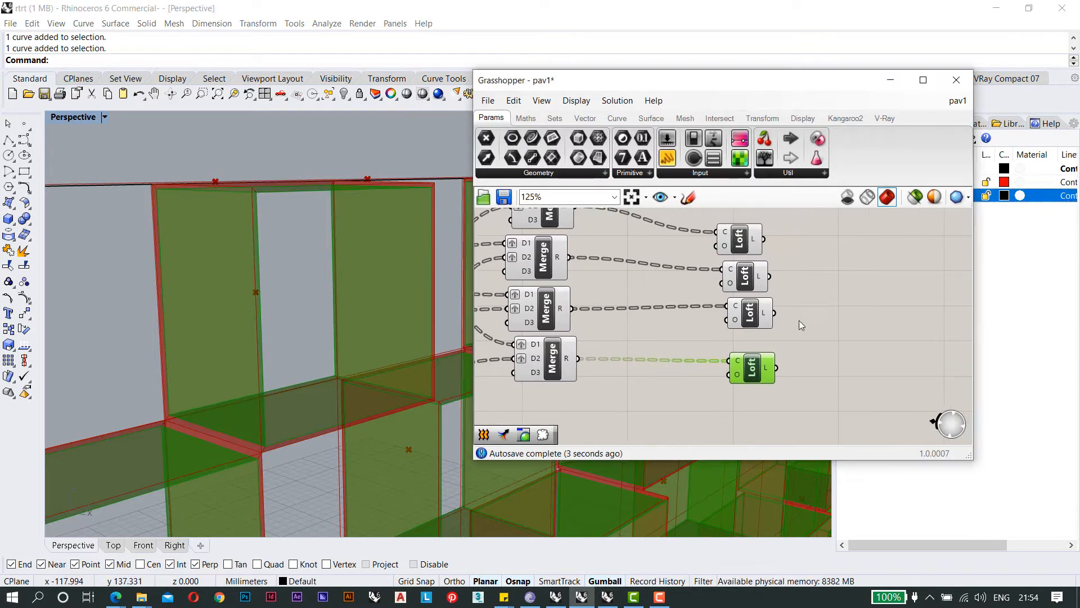
pyautogui.scroll(-3, 811, 296)
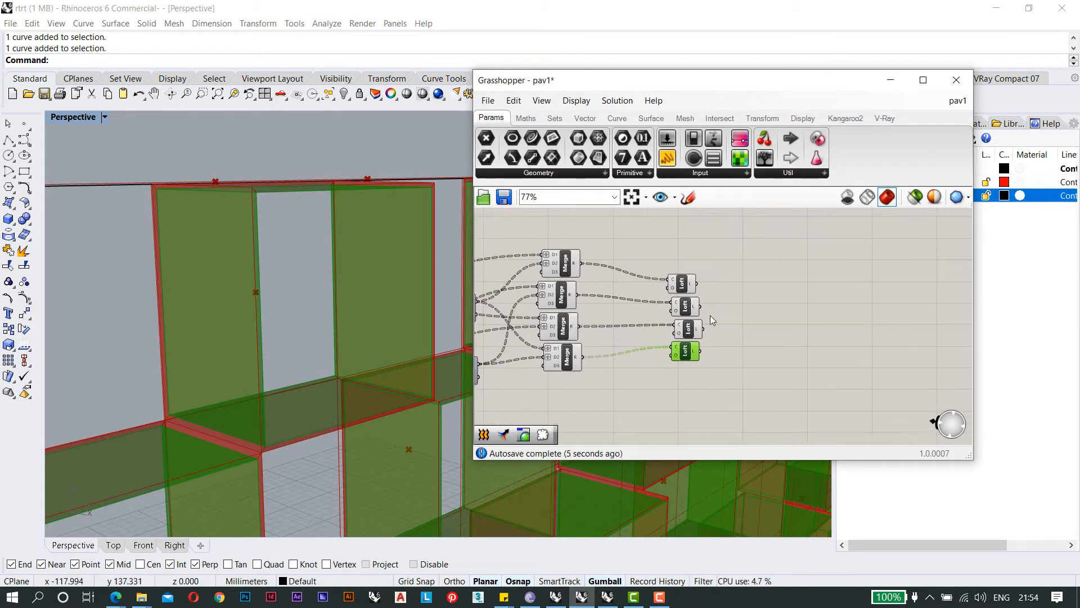
# Add a Merge component beyond the Lofts and wire the four Loft outputs into D1 through D4.
pyautogui.scroll(-5, 346, 270)
pyautogui.scroll(-3, 346, 269)
pyautogui.moveTo(347, 268); pyautogui.dragTo(333, 296, button='right')
pyautogui.scroll(-10, 322, 323)
pyautogui.scroll(8, 333, 296)
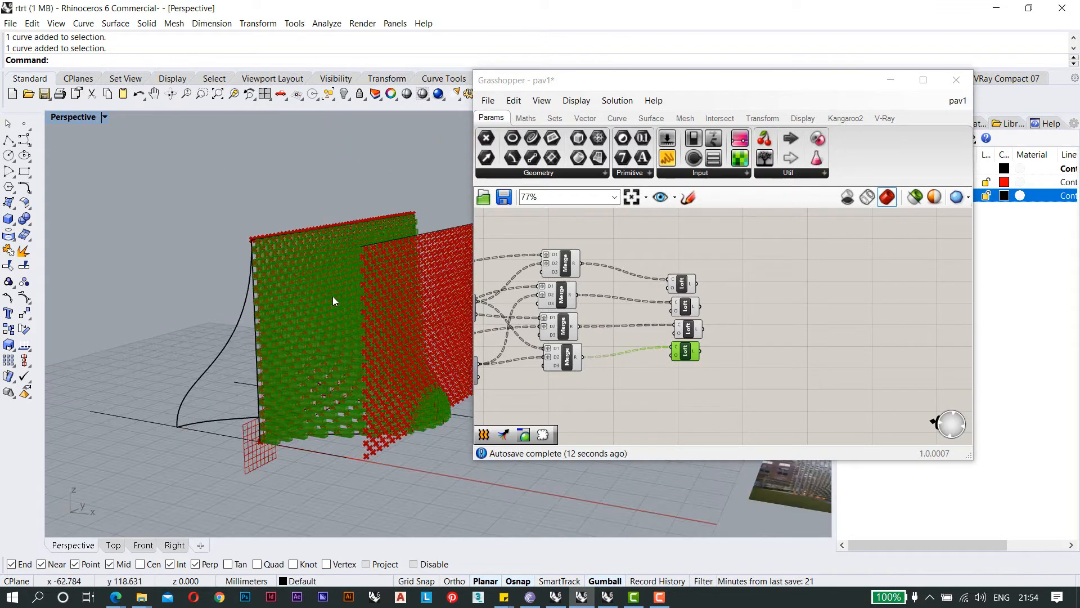
pyautogui.click(779, 325)
pyautogui.doubleClick(778, 325)
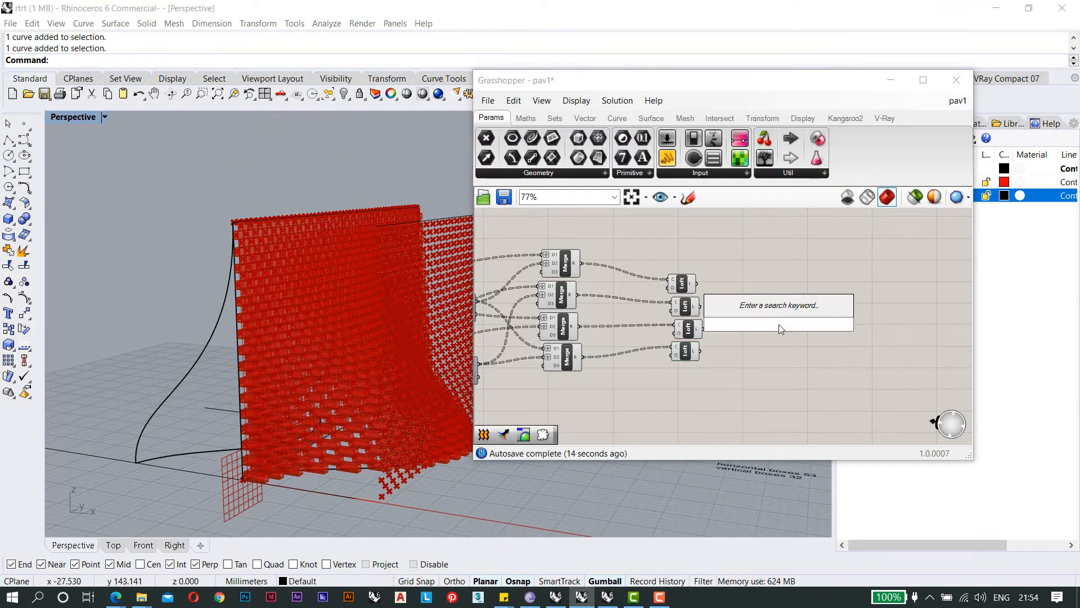
pyautogui.write('merge')
pyautogui.press('Return')
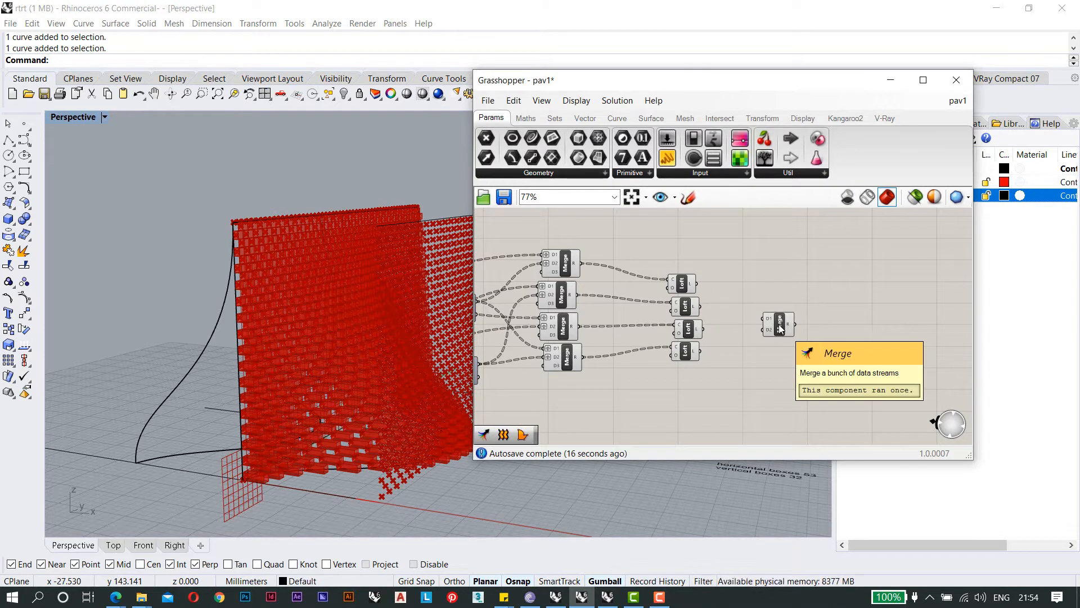
pyautogui.scroll(4, 779, 324)
pyautogui.scroll(-1, 743, 332)
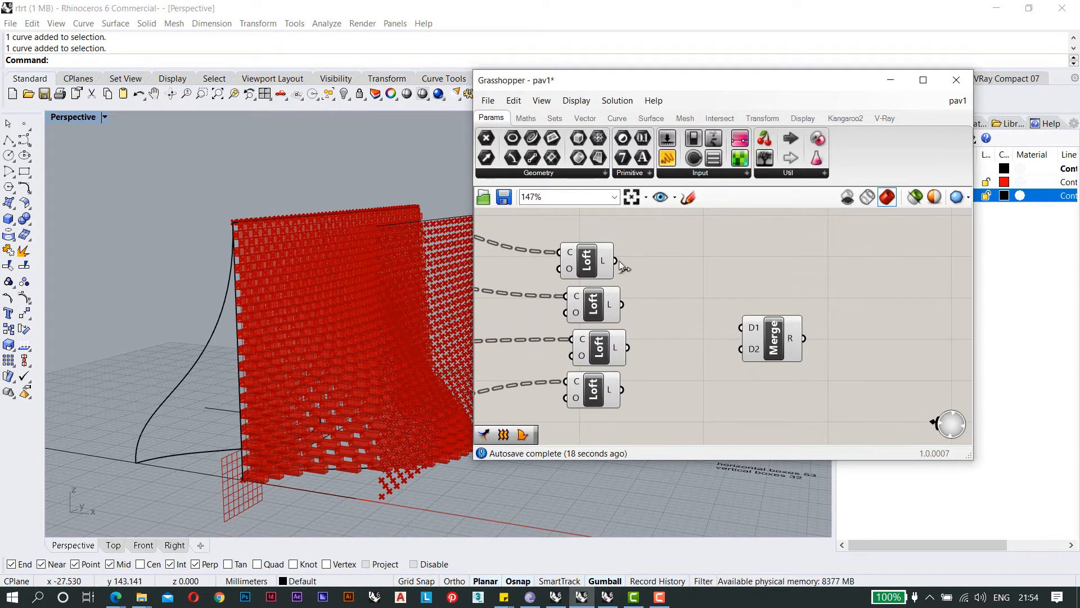
pyautogui.moveTo(718, 304); pyautogui.dragTo(740, 327)
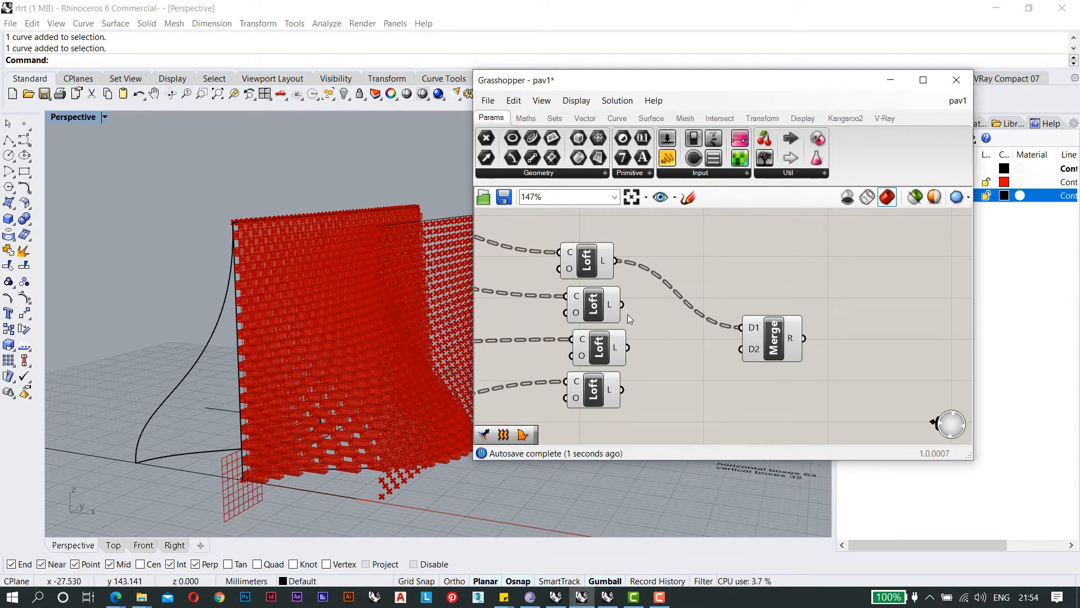
pyautogui.moveTo(661, 322); pyautogui.dragTo(740, 354)
pyautogui.moveTo(621, 389); pyautogui.dragTo(742, 371)
pyautogui.moveTo(838, 315); pyautogui.dragTo(785, 314, button='right')
# Add a new layer in Rhino and bake the Merge of the four lofts onto Layer 03.
pyautogui.click(724, 315)
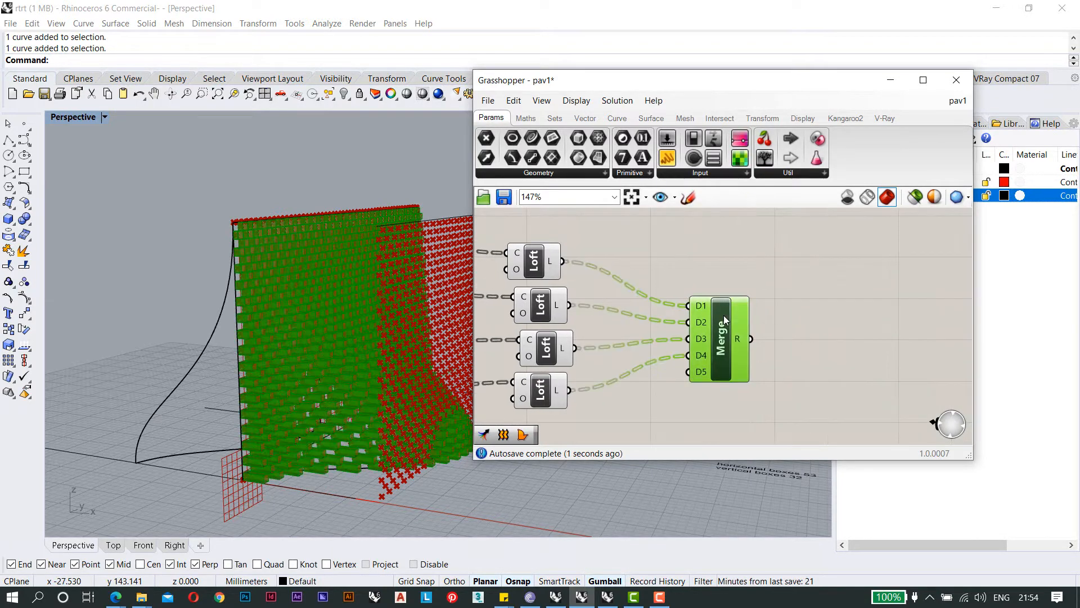
pyautogui.moveTo(810, 84); pyautogui.dragTo(730, 87)
pyautogui.rightClick(956, 241)
pyautogui.click(957, 240)
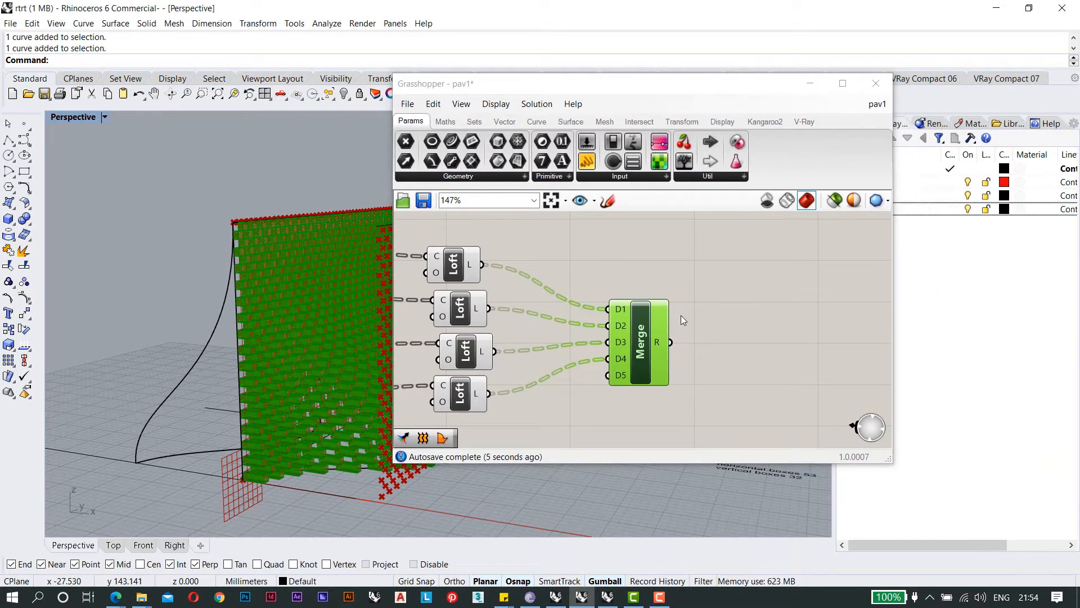
pyautogui.rightClick(641, 323)
pyautogui.click(707, 374)
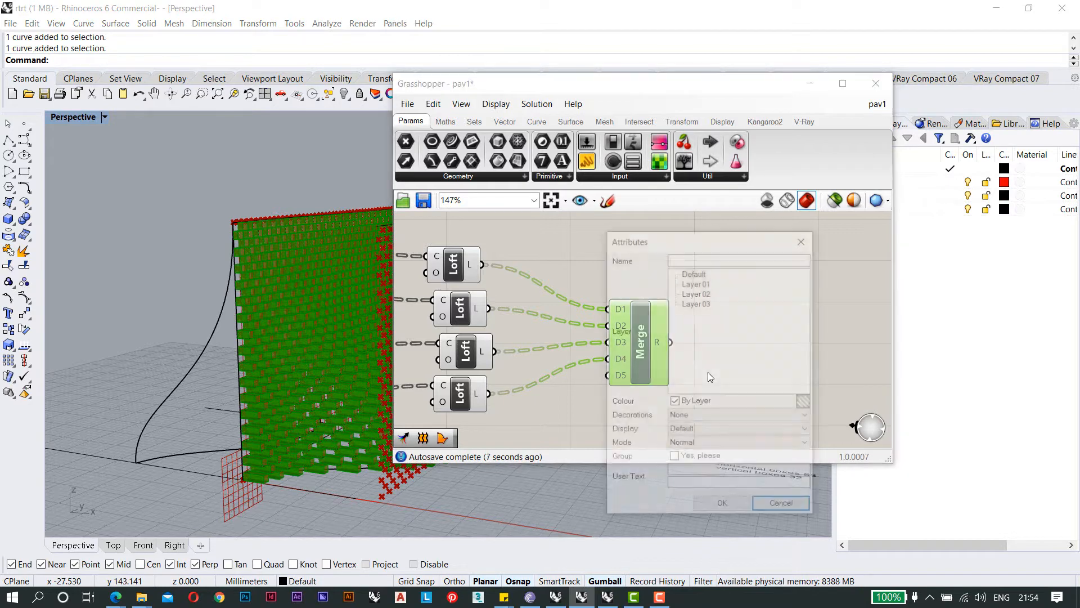
pyautogui.click(704, 303)
pyautogui.click(713, 507)
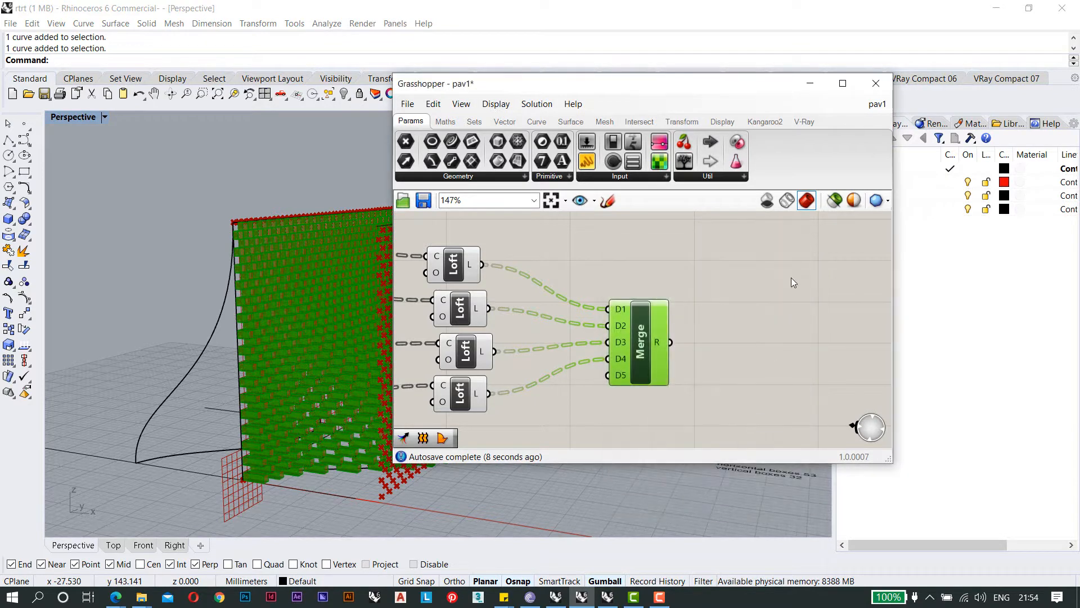
# Move the Grasshopper window aside, select all objects on Layer 03, and shift them away from the original wall.
pyautogui.moveTo(738, 88); pyautogui.dragTo(1079, 100)
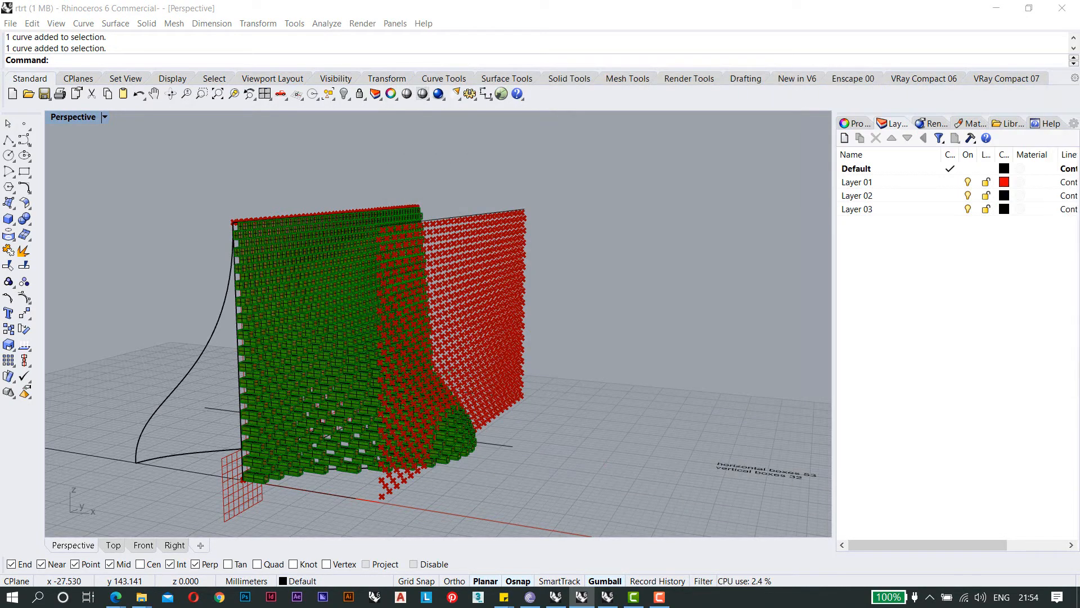
pyautogui.click(945, 316)
pyautogui.rightClick(865, 212)
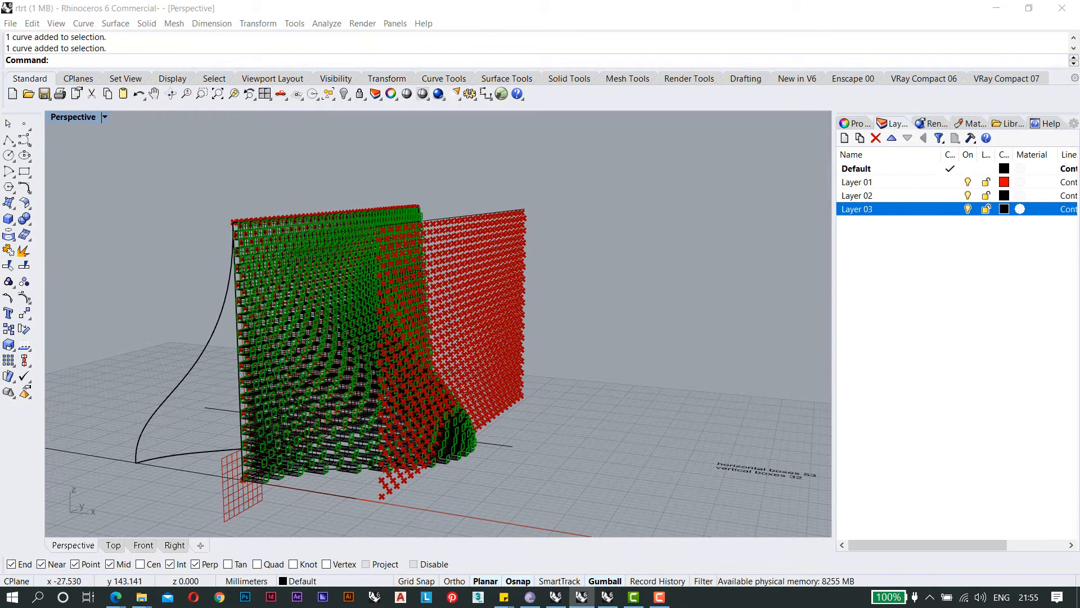
pyautogui.moveTo(691, 447); pyautogui.dragTo(717, 399, button='right')
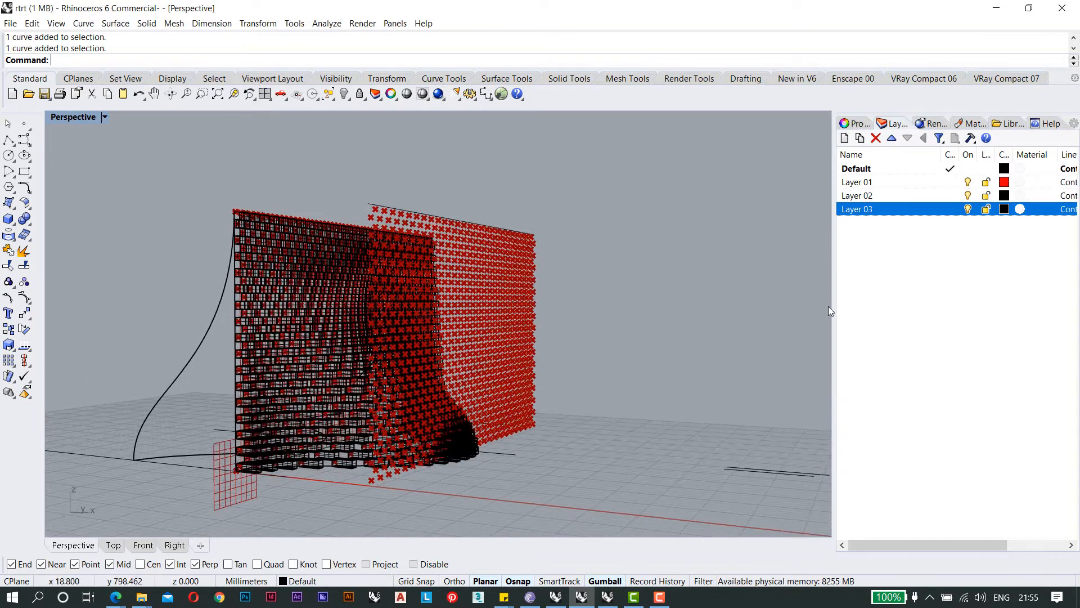
pyautogui.rightClick(888, 214)
pyautogui.click(935, 399)
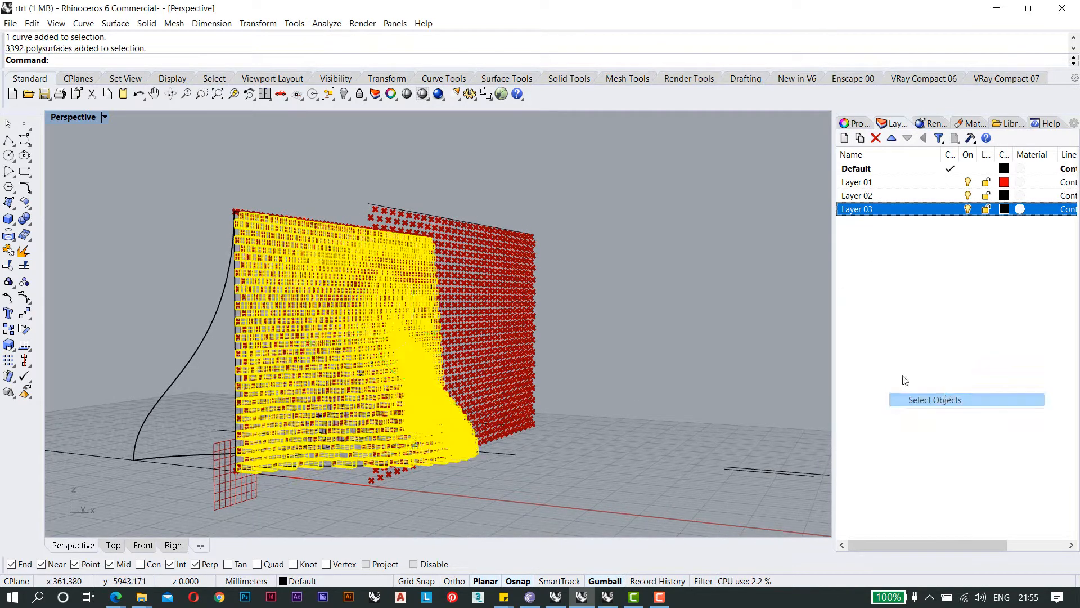
pyautogui.scroll(-5, 500, 329)
pyautogui.moveTo(559, 319); pyautogui.dragTo(671, 305)
pyautogui.scroll(8, 653, 317)
pyautogui.click(608, 323)
pyautogui.scroll(-5, 609, 327)
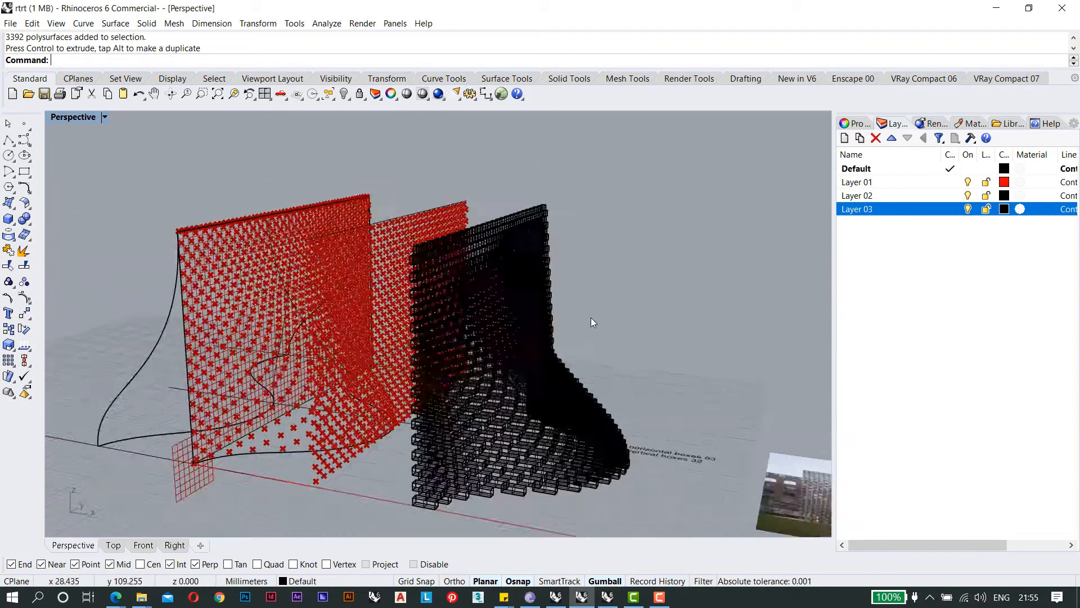
# Set the Perspective viewport to Shaded display and inspect the baked wall from the front and up close.
pyautogui.click(74, 117)
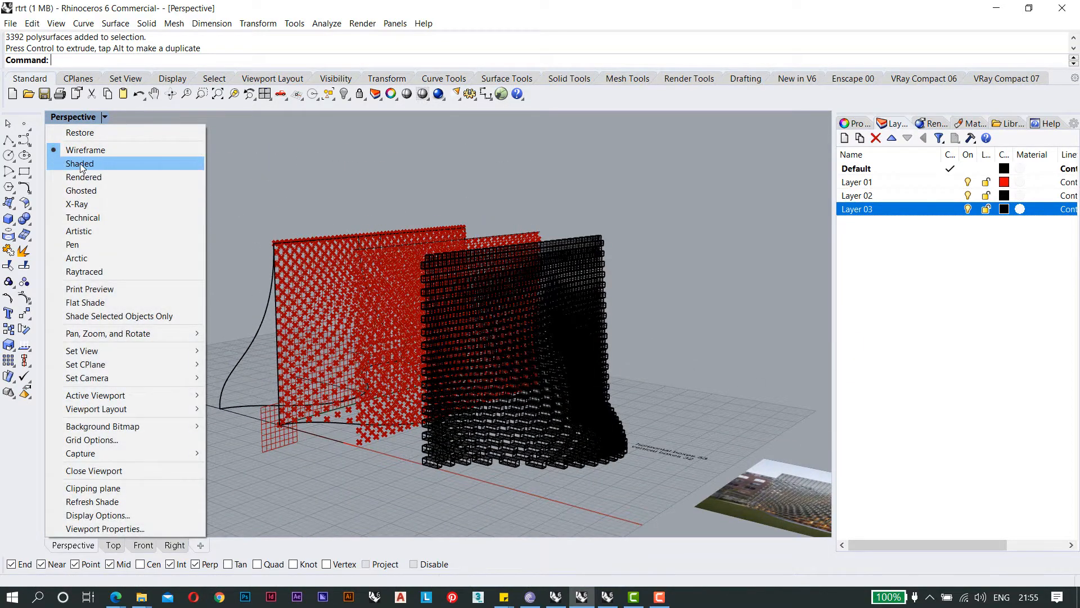
pyautogui.click(78, 167)
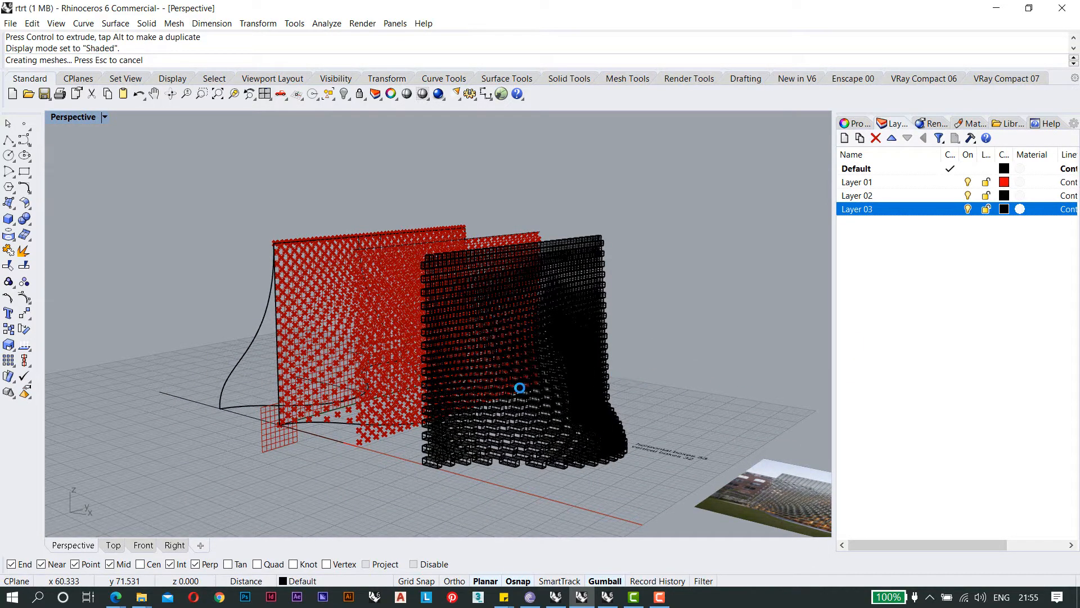
pyautogui.scroll(-6, 372, 365)
pyautogui.moveTo(438, 360); pyautogui.dragTo(374, 333, button='right')
pyautogui.scroll(10, 384, 333)
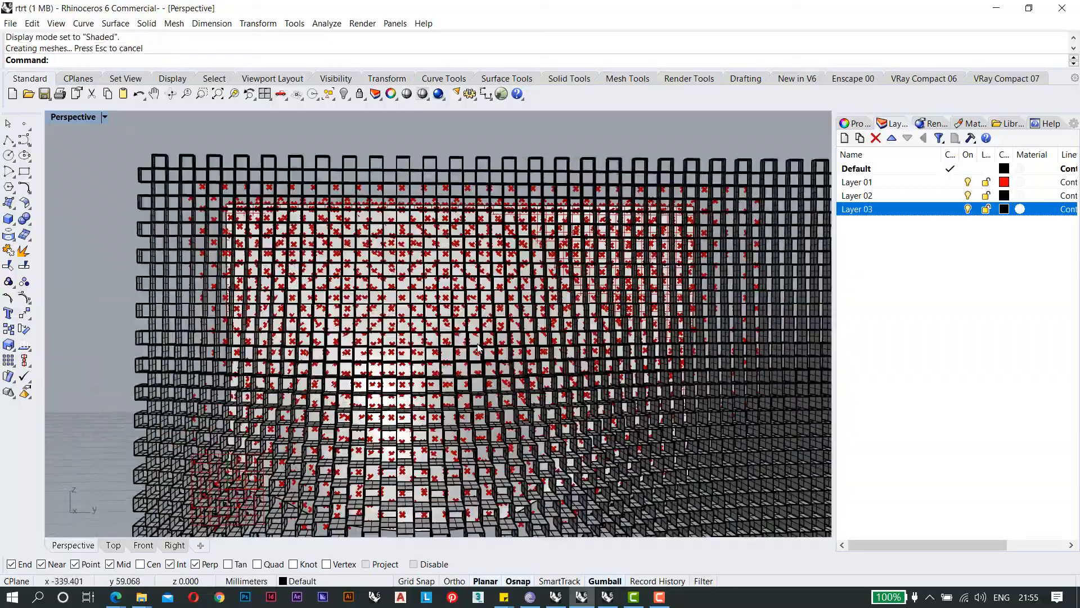
pyautogui.moveTo(478, 348); pyautogui.dragTo(363, 388, button='right')
pyautogui.scroll(-6, 334, 323)
pyautogui.scroll(6, 335, 324)
pyautogui.scroll(-6, 394, 402)
pyautogui.scroll(8, 422, 457)
pyautogui.scroll(-10, 349, 371)
pyautogui.moveTo(348, 315); pyautogui.dragTo(315, 337, button='right')
# Select the baked wall polysurfaces and turn off Show surface isocurve for them.
pyautogui.moveTo(390, 341); pyautogui.dragTo(423, 426)
pyautogui.moveTo(423, 427); pyautogui.dragTo(383, 417, button='right')
pyautogui.click(850, 124)
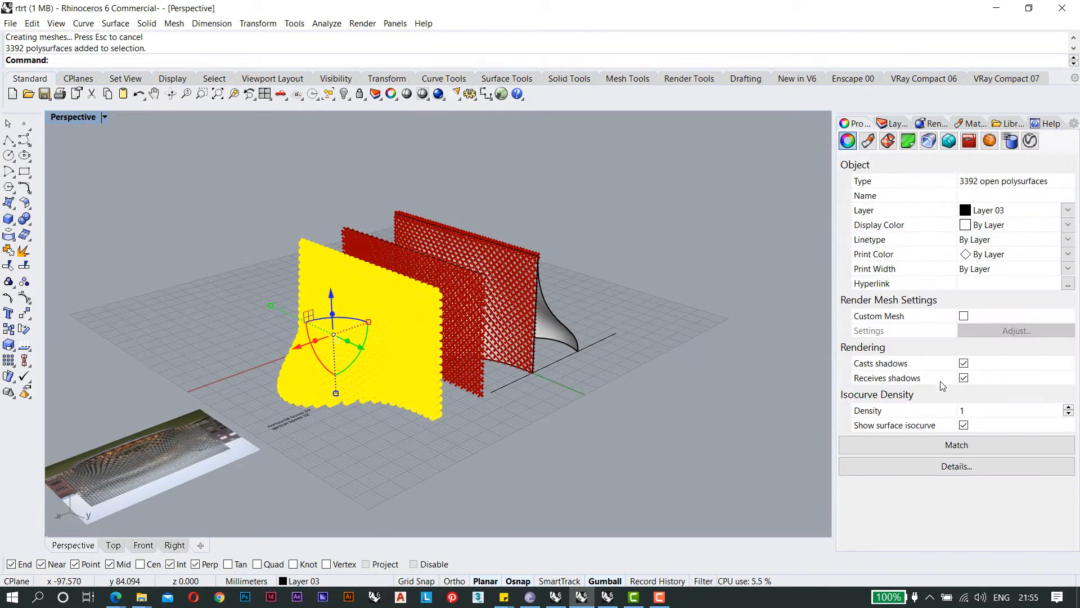
pyautogui.click(965, 427)
pyautogui.press('Escape')
# Examine the shaded wall's overlapping boxes from several angles, including the flared base and the open ends.
pyautogui.moveTo(368, 370); pyautogui.dragTo(489, 337, button='right')
pyautogui.scroll(8, 478, 371)
pyautogui.moveTo(469, 356); pyautogui.dragTo(633, 308, button='right')
pyautogui.scroll(-8, 402, 355)
pyautogui.scroll(10, 418, 337)
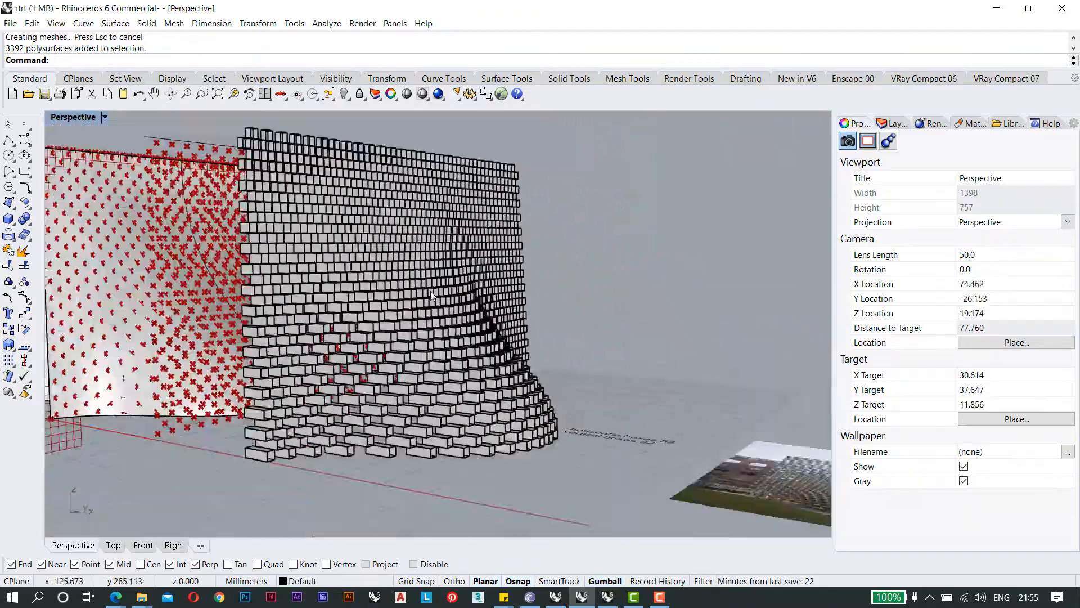
pyautogui.scroll(-10, 434, 292)
pyautogui.moveTo(371, 295); pyautogui.dragTo(474, 333, button='right')
pyautogui.scroll(12, 511, 394)
pyautogui.moveTo(504, 391); pyautogui.dragTo(438, 367, button='right')
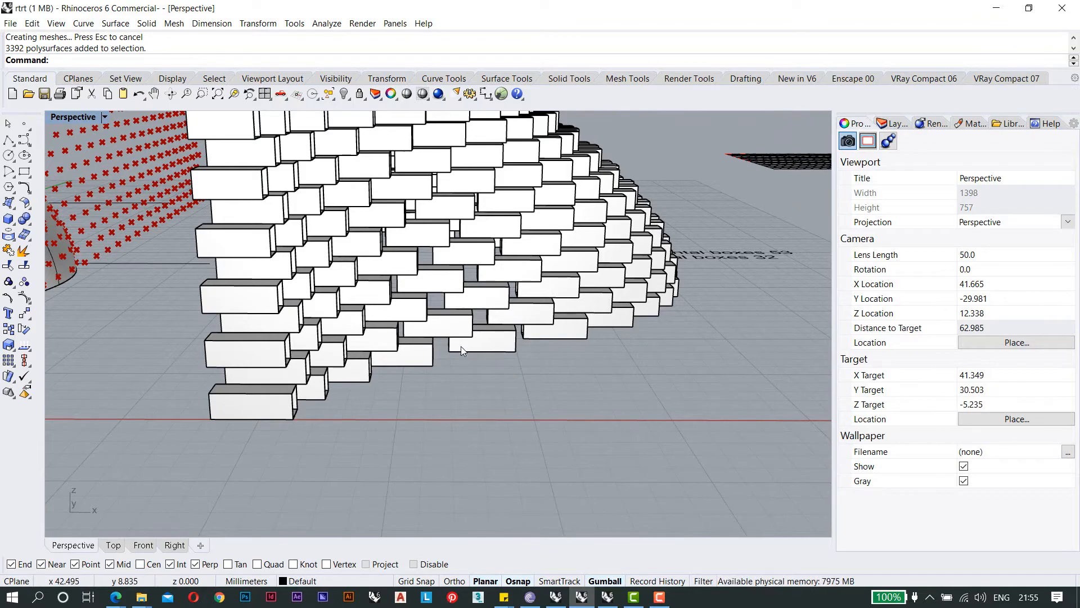
pyautogui.scroll(-6, 460, 346)
pyautogui.moveTo(461, 346)
pyautogui.mouseDown(button='right')
pyautogui.moveTo(400, 304)
pyautogui.moveTo(363, 327)
pyautogui.moveTo(443, 345)
pyautogui.mouseUp(button='right')
pyautogui.scroll(8, 402, 311)
pyautogui.scroll(-6, 394, 335)
pyautogui.scroll(4, 369, 331)
pyautogui.scroll(-8, 524, 347)
pyautogui.moveTo(524, 346)
pyautogui.mouseDown(button='right')
pyautogui.moveTo(522, 367)
pyautogui.moveTo(550, 373)
pyautogui.moveTo(528, 333)
pyautogui.mouseUp(button='right')
pyautogui.scroll(4, 450, 338)
pyautogui.scroll(-6, 533, 375)
pyautogui.scroll(6, 618, 349)
pyautogui.moveTo(622, 348); pyautogui.dragTo(591, 391, button='right')
pyautogui.scroll(-10, 562, 397)
pyautogui.moveTo(433, 360); pyautogui.dragTo(470, 376, button='right')
pyautogui.scroll(8, 365, 405)
pyautogui.moveTo(364, 405); pyautogui.dragTo(424, 352, button='right')
pyautogui.scroll(-4, 424, 353)
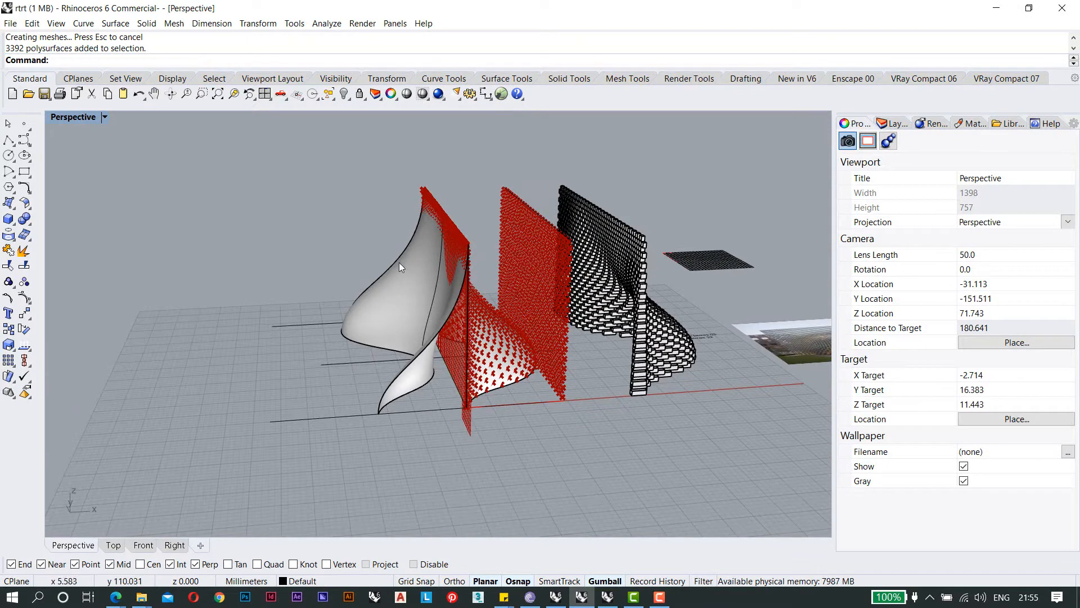
# Bring back and enlarge the Grasshopper window, and duplicate the entire definition below the original.
pyautogui.moveTo(1079, 123); pyautogui.dragTo(491, 91)
pyautogui.scroll(-9, 593, 260)
pyautogui.moveTo(515, 282); pyautogui.dragTo(586, 303, button='right')
pyautogui.scroll(4, 585, 304)
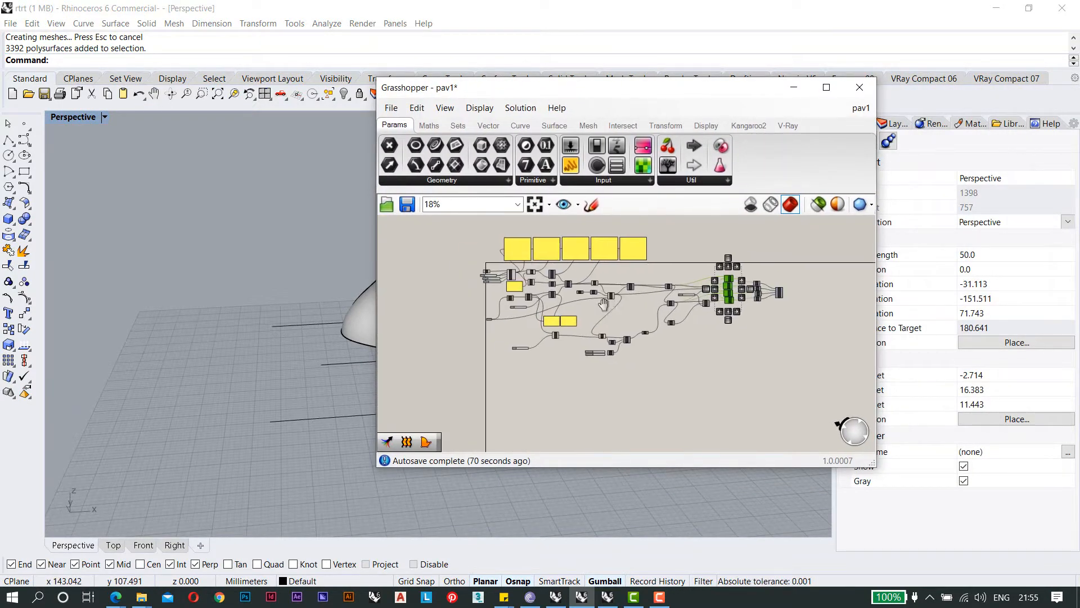
pyautogui.scroll(-2, 606, 312)
pyautogui.scroll(1, 676, 322)
pyautogui.moveTo(780, 363); pyautogui.dragTo(471, 231)
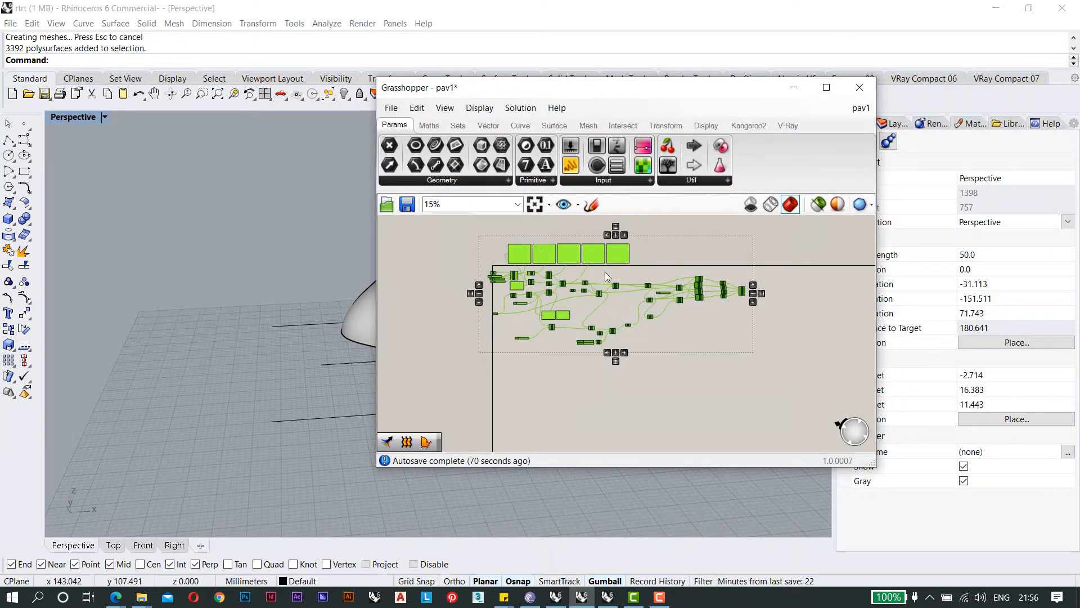
pyautogui.scroll(1, 605, 272)
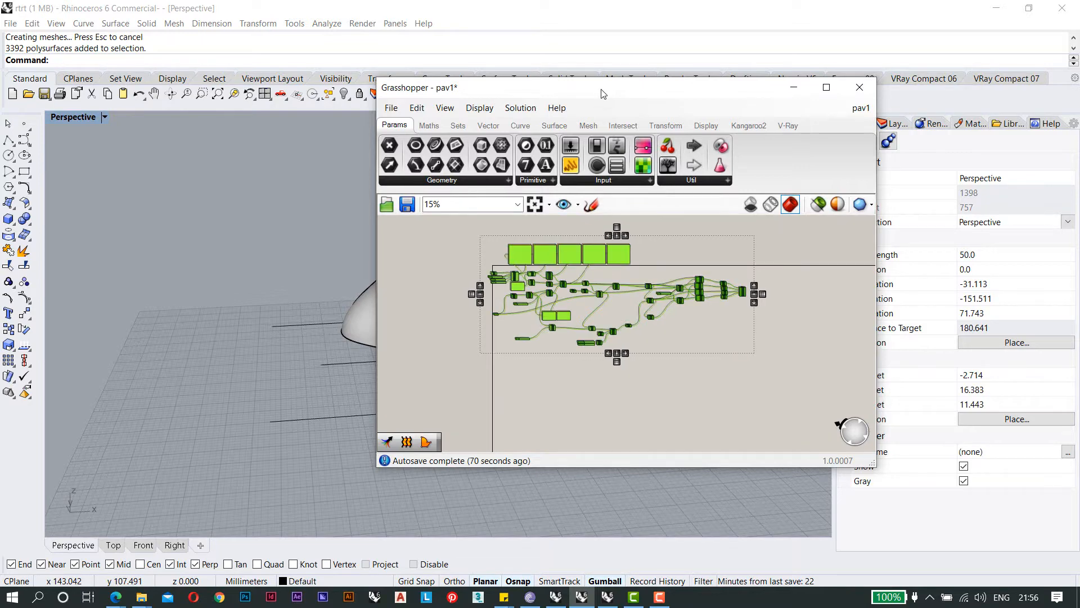
pyautogui.moveTo(601, 89); pyautogui.dragTo(581, 64)
pyautogui.moveTo(355, 446); pyautogui.dragTo(173, 585)
pyautogui.moveTo(418, 229); pyautogui.dragTo(440, 374)
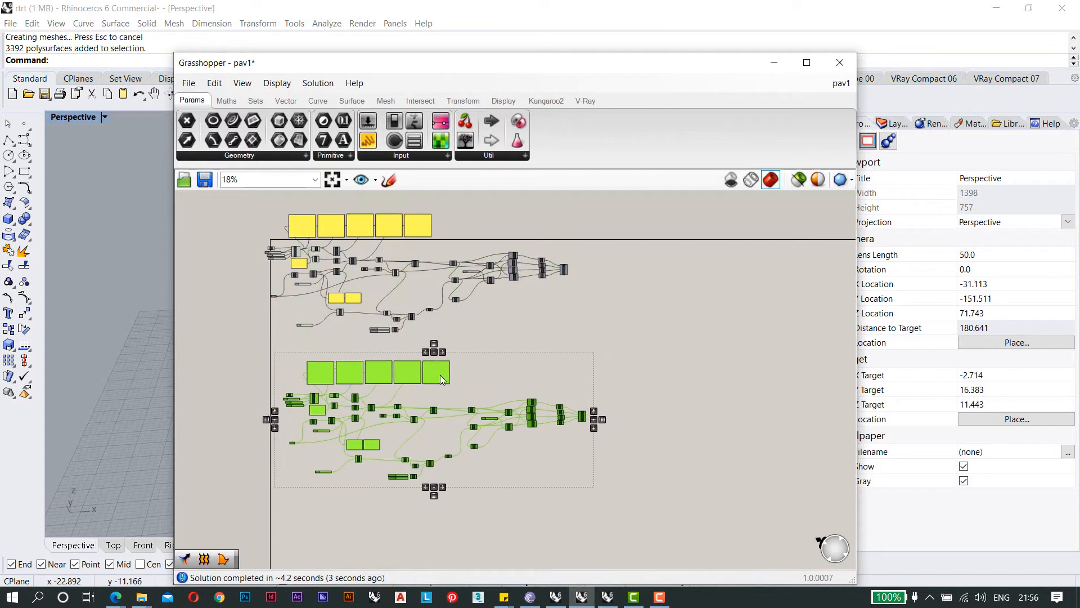
# Move the Grasshopper window off the Rhino view and switch the enlarged viewport from Perspective to Top.
pyautogui.click(581, 331)
pyautogui.moveTo(378, 414); pyautogui.dragTo(482, 370, button='right')
pyautogui.scroll(4, 483, 370)
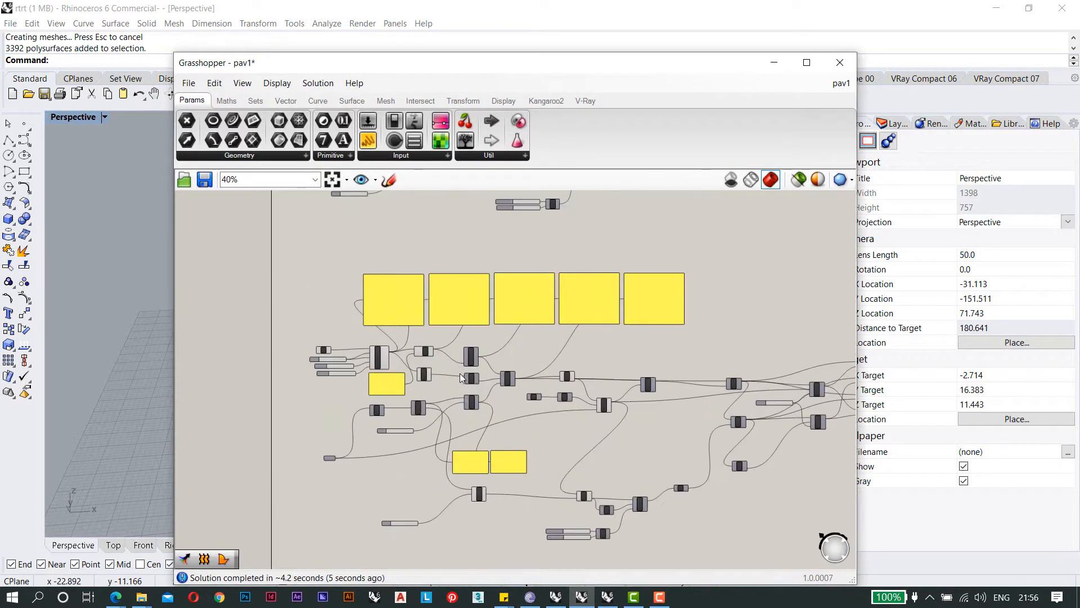
pyautogui.moveTo(466, 72); pyautogui.dragTo(1079, 11)
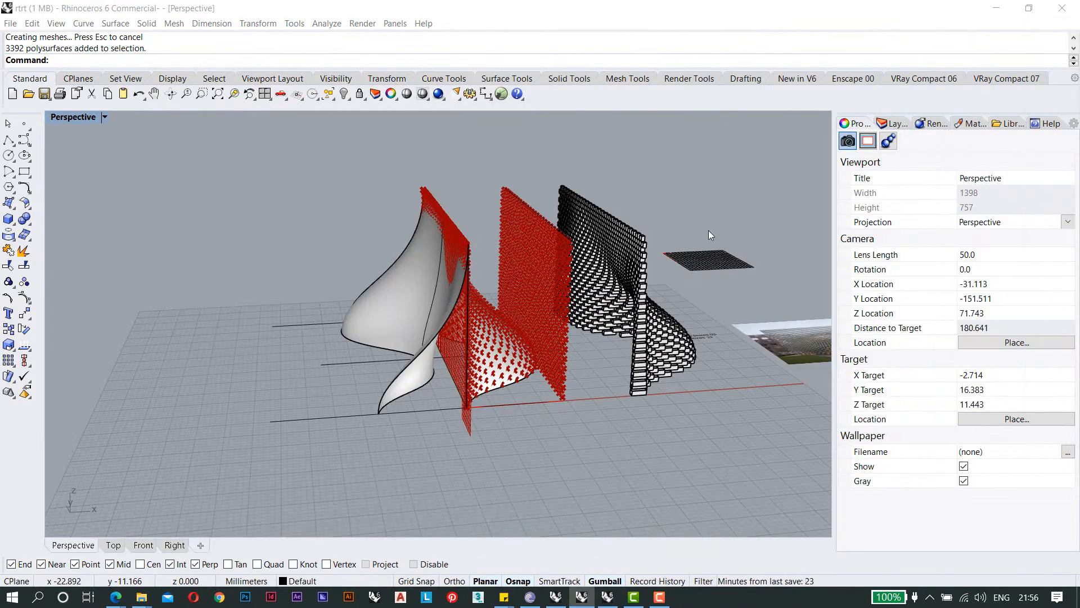
pyautogui.doubleClick(76, 117)
pyautogui.doubleClick(59, 117)
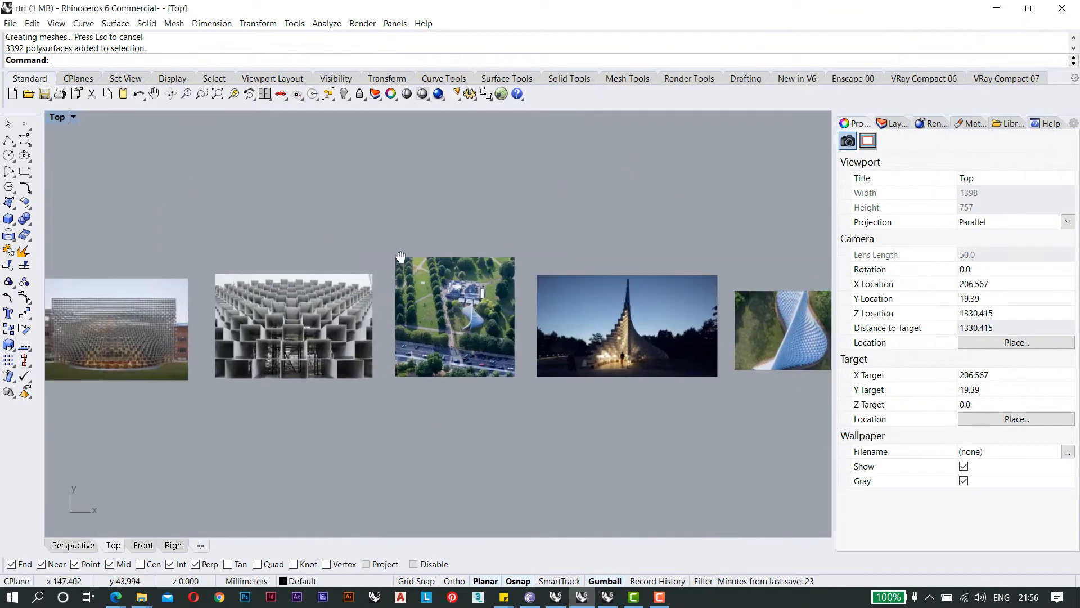
# Examine the pavilion reference photos in the Top viewport and compare them with the generated box wall's plan.
pyautogui.scroll(8, 261, 360)
pyautogui.scroll(3, 243, 219)
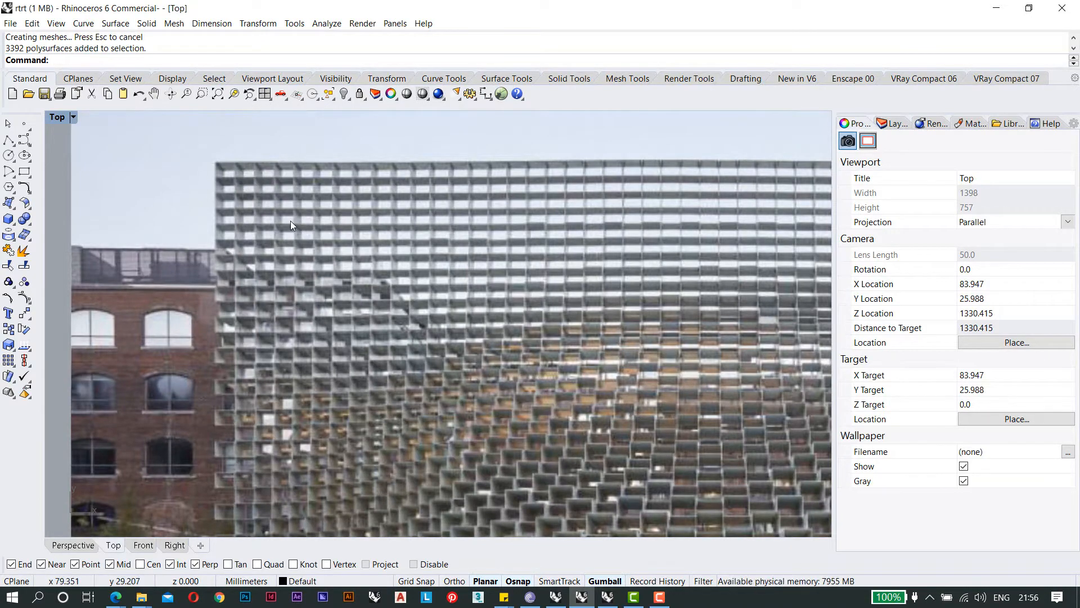
pyautogui.scroll(-3, 288, 223)
pyautogui.scroll(-5, 294, 241)
pyautogui.scroll(3, 467, 242)
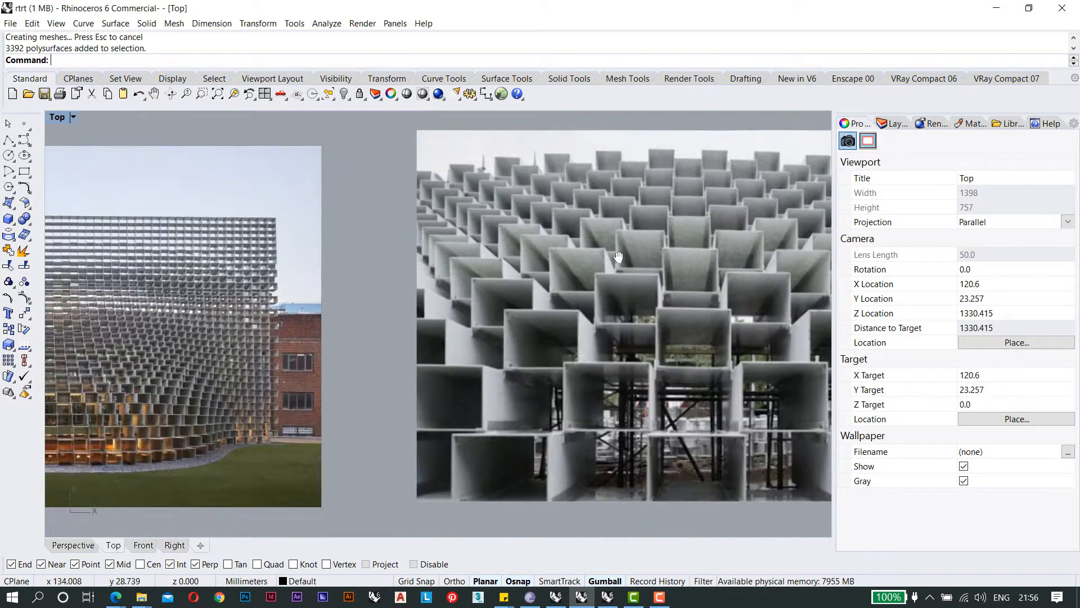
pyautogui.scroll(-4, 381, 273)
pyautogui.scroll(6, 735, 298)
pyautogui.scroll(4, 556, 292)
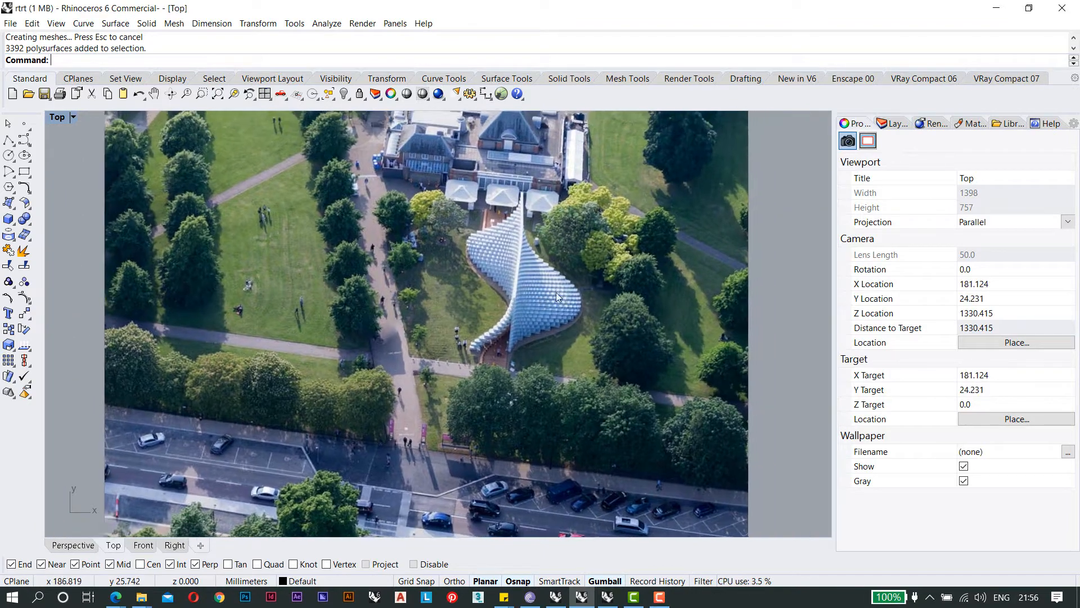
pyautogui.scroll(-7, 375, 342)
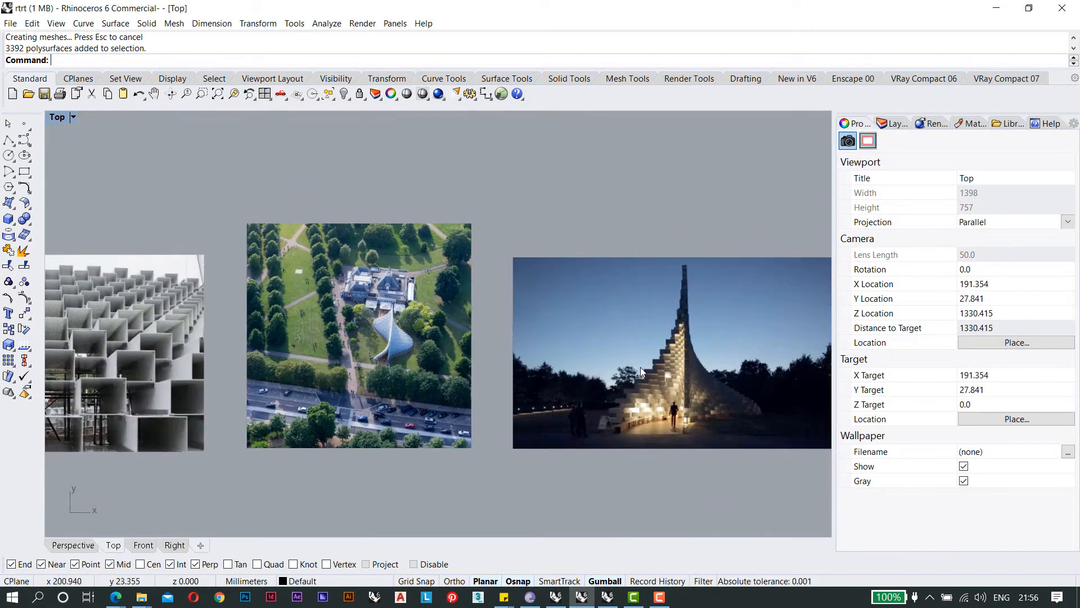
pyautogui.scroll(6, 643, 367)
pyautogui.scroll(-10, 670, 383)
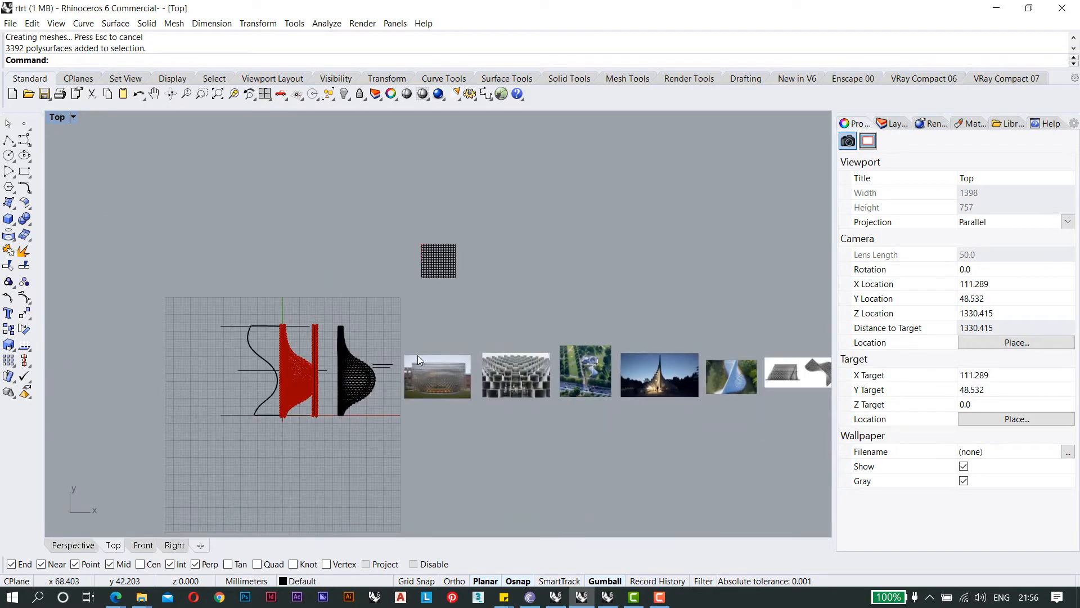
pyautogui.scroll(4, 489, 377)
pyautogui.scroll(4, 488, 373)
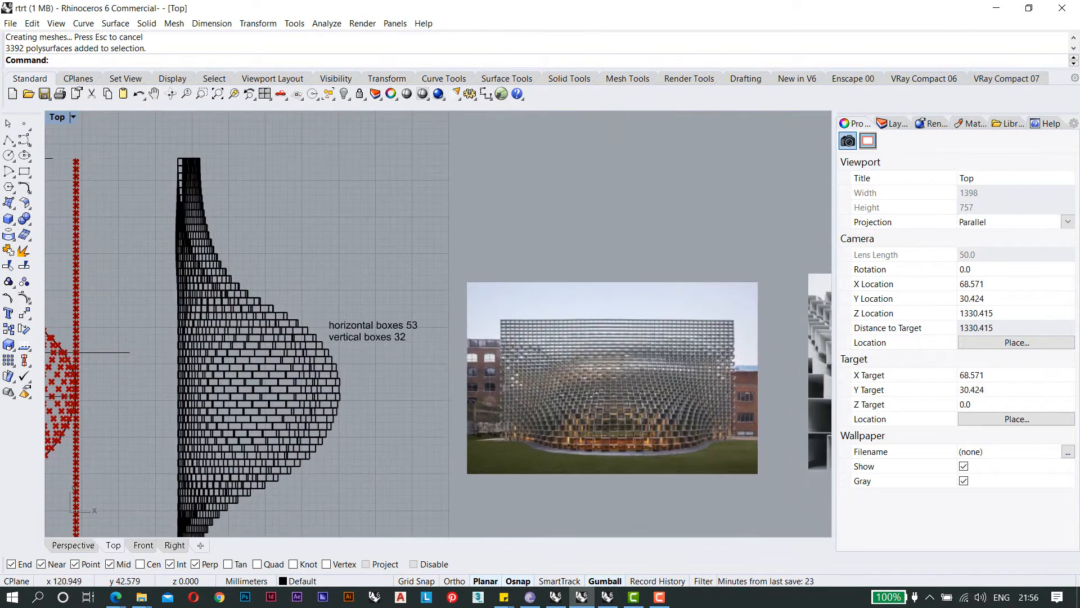
# Bring back the Grasshopper window and inspect the duplicated definition's RecGrid, Split Tree and the panel of split masks.
pyautogui.moveTo(1079, 135); pyautogui.dragTo(450, 32)
pyautogui.scroll(-2, 375, 337)
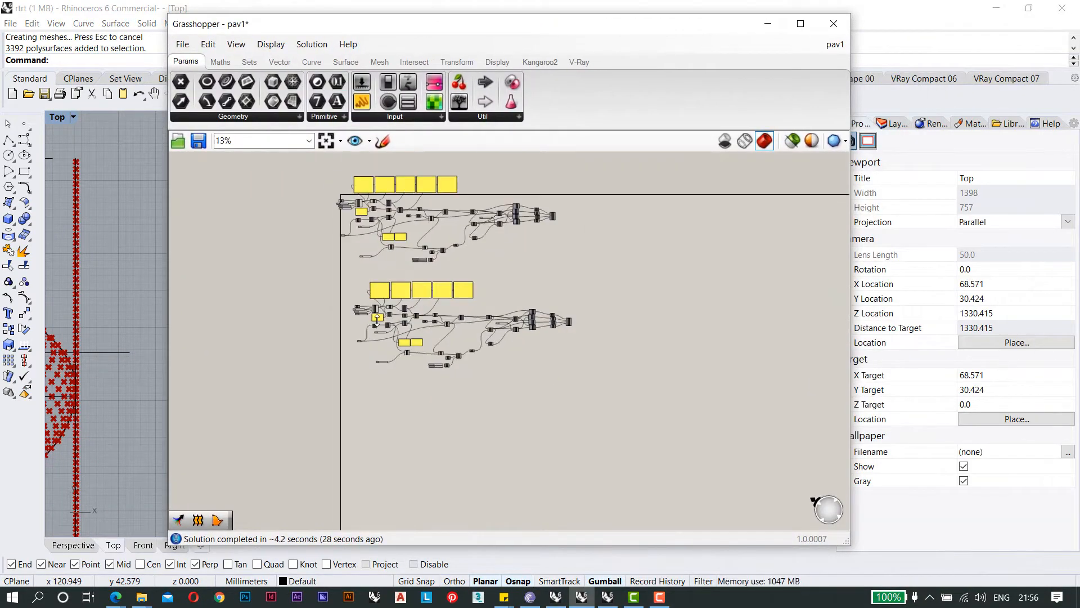
pyautogui.scroll(7, 376, 319)
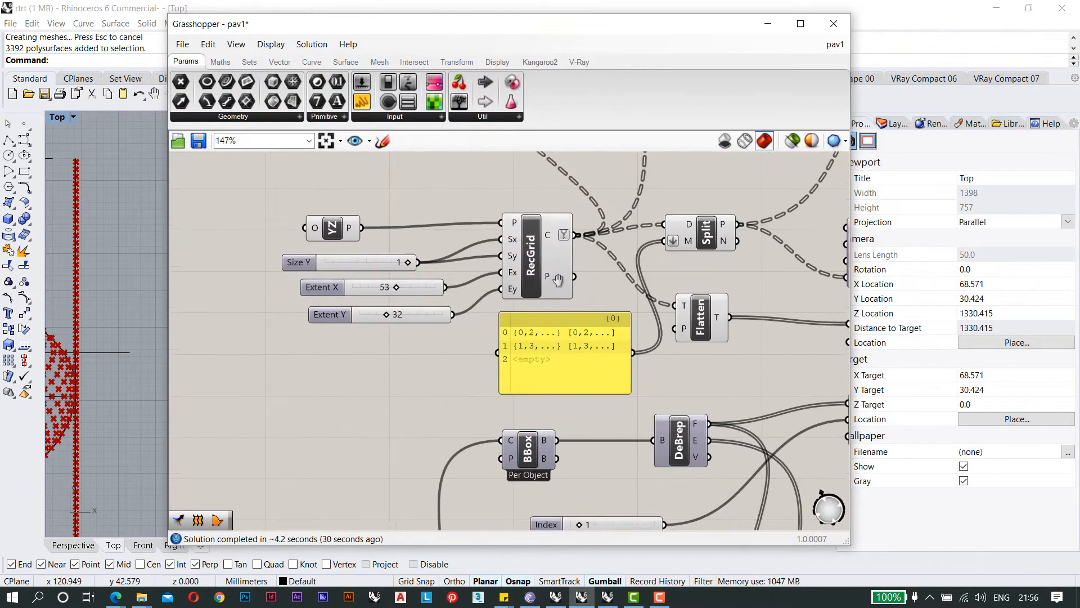
pyautogui.click(506, 273)
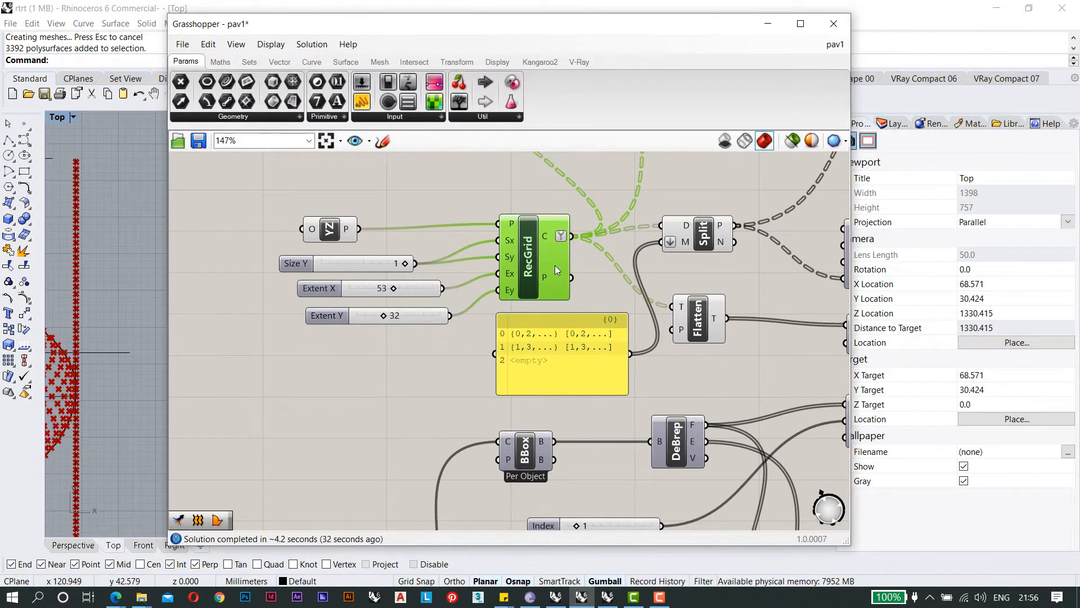
pyautogui.moveTo(554, 265); pyautogui.dragTo(373, 259, button='right')
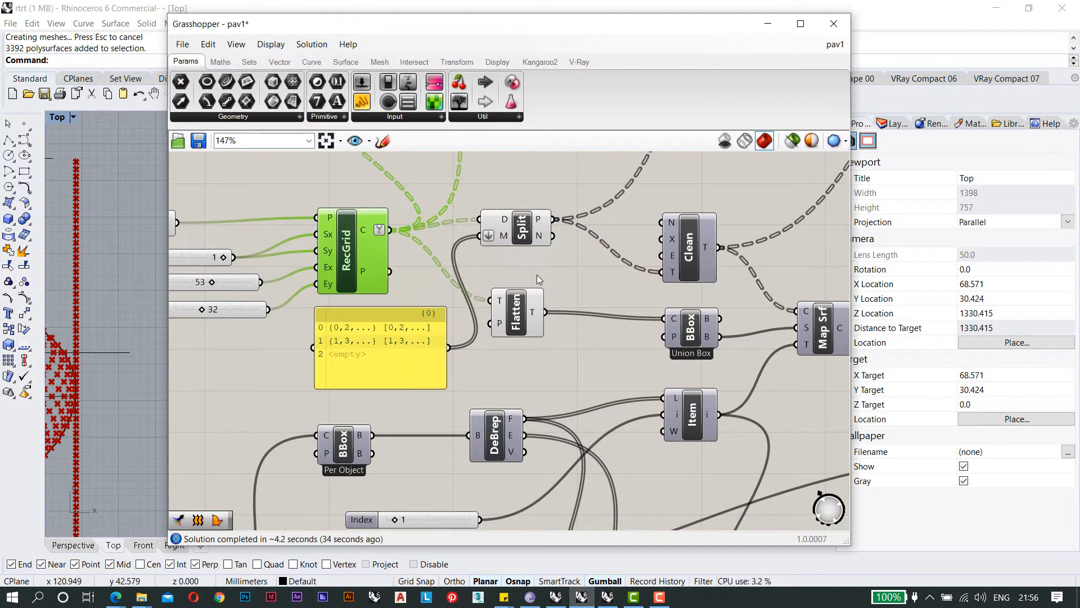
pyautogui.scroll(-2, 569, 309)
pyautogui.scroll(3, 554, 328)
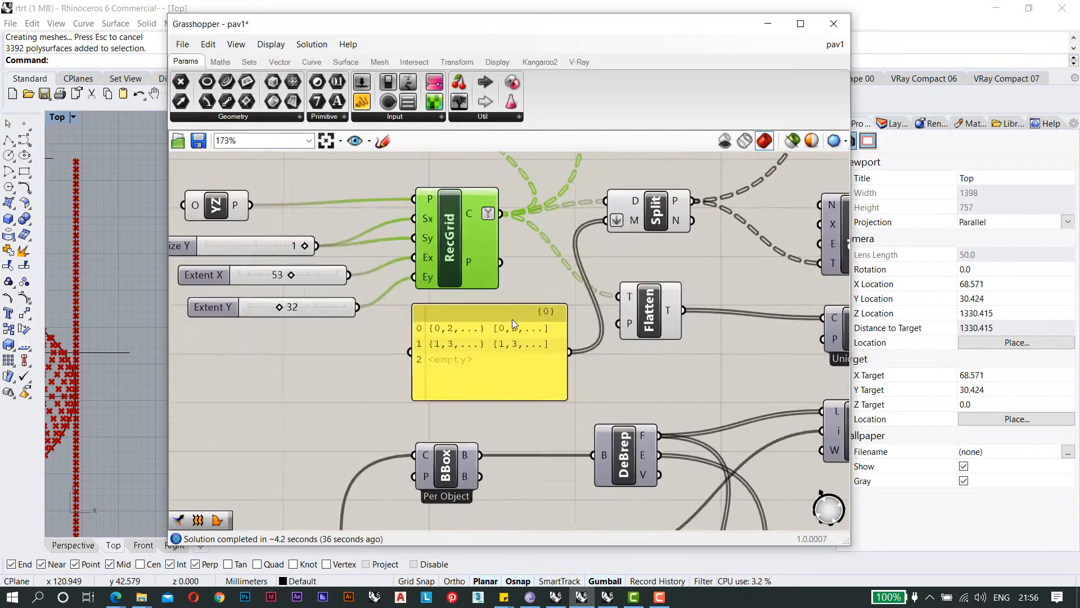
pyautogui.click(448, 299)
pyautogui.scroll(3, 407, 352)
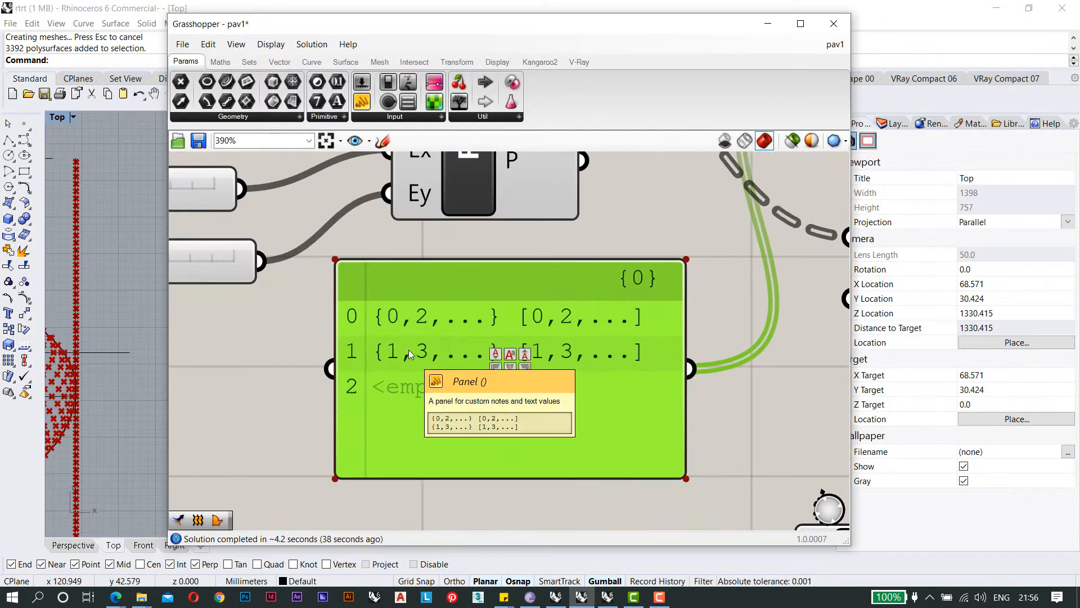
pyautogui.scroll(-3, 454, 369)
pyautogui.moveTo(454, 369); pyautogui.dragTo(653, 340, button='right')
# Place a new panel beneath the Extent Y slider in the duplicated definition, beside the existing mask panel.
pyautogui.doubleClick(390, 356)
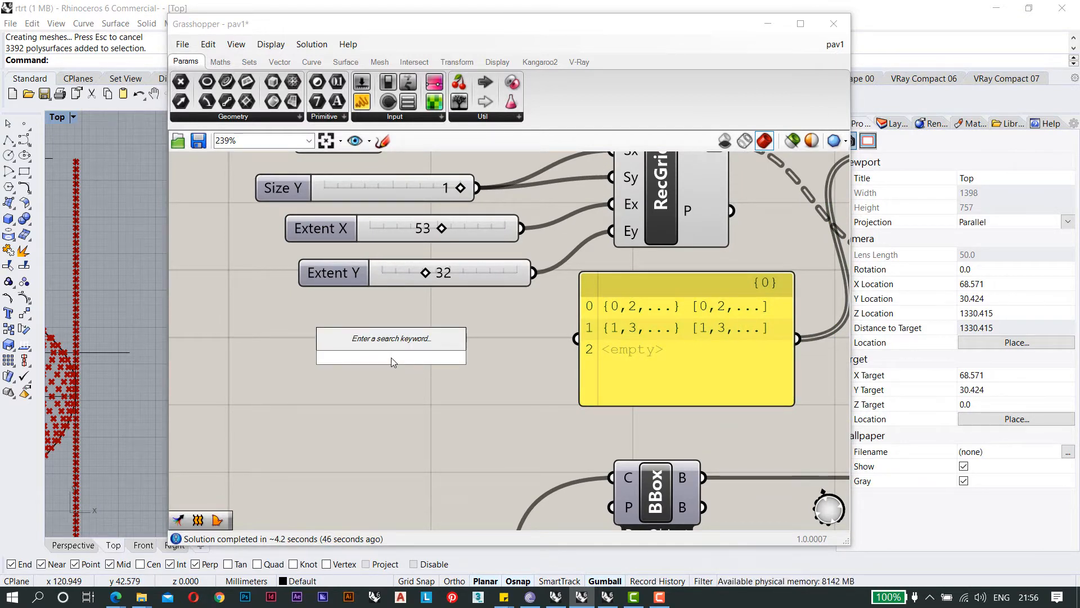
pyautogui.click(362, 102)
pyautogui.click(342, 357)
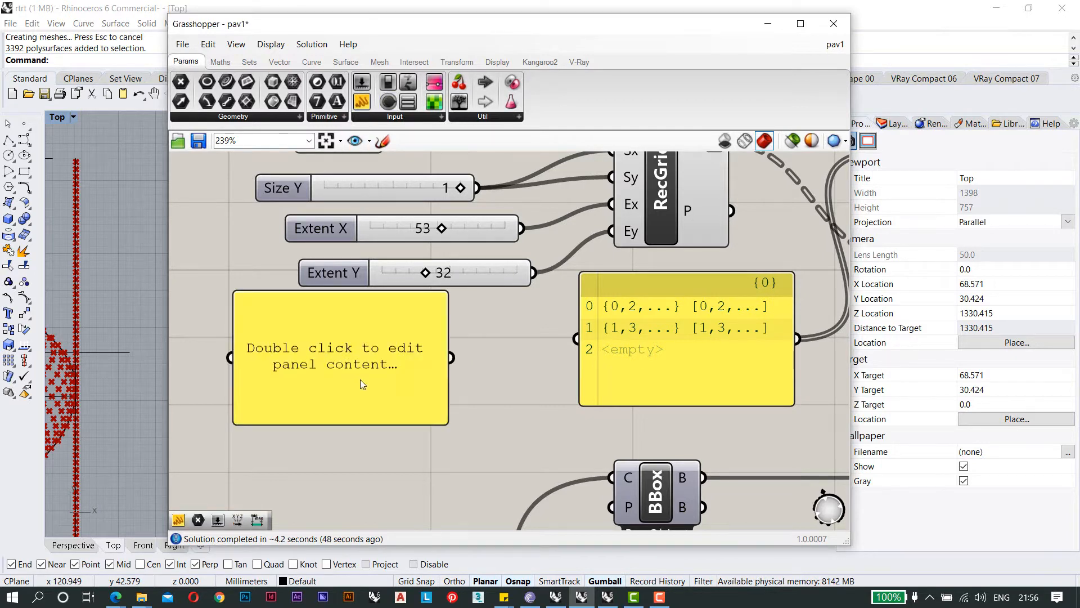
pyautogui.moveTo(360, 379); pyautogui.dragTo(389, 369)
# Enter the mask {0,2,...} [1,3,...] as the new panel's first line.
pyautogui.doubleClick(389, 369)
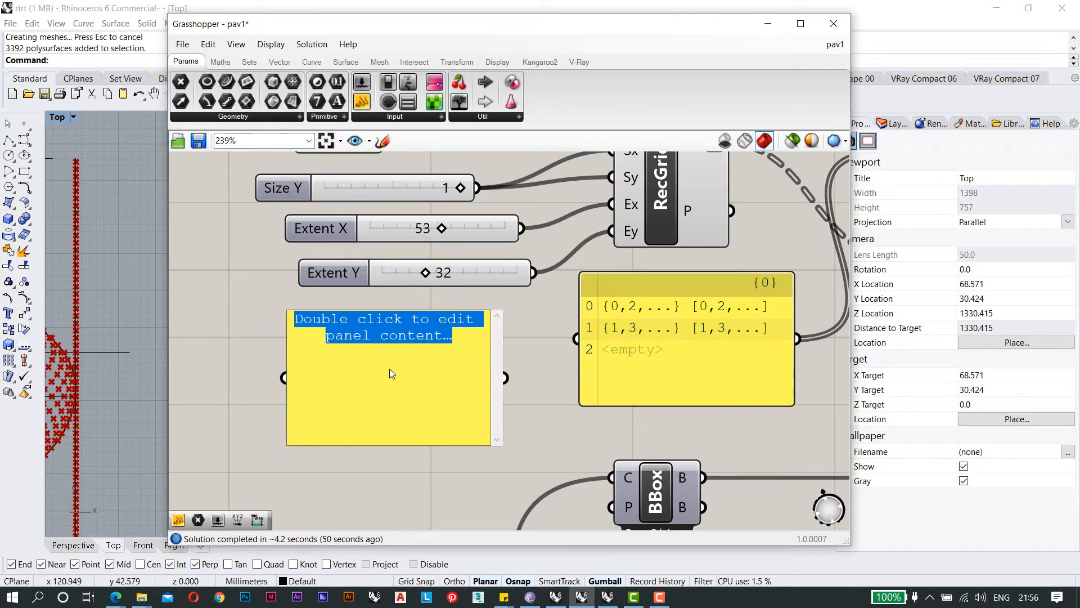
pyautogui.write('{')
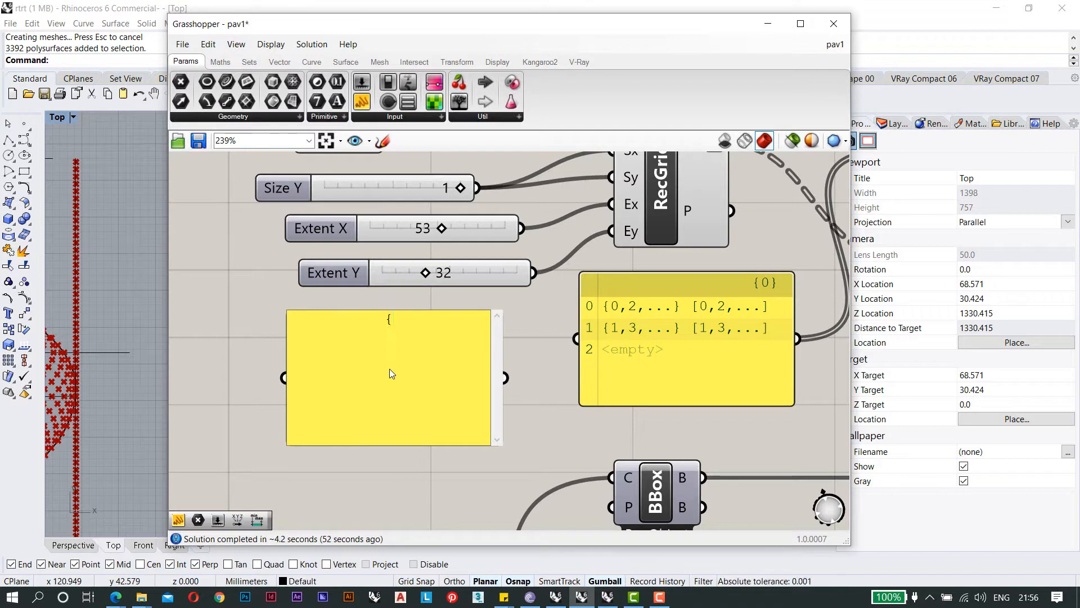
pyautogui.write('0,2,...')
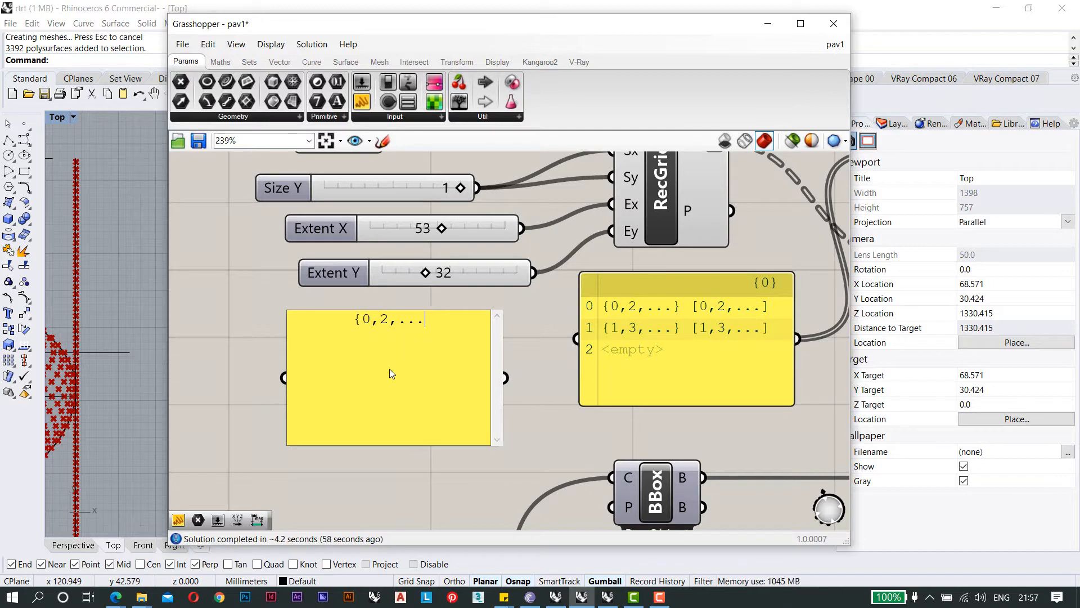
pyautogui.write('}')
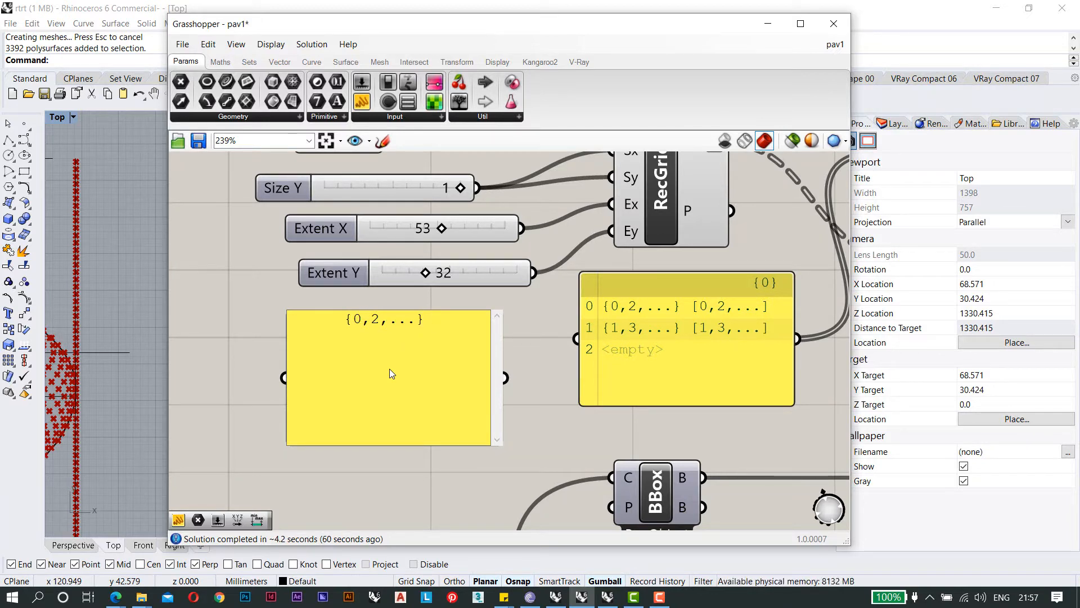
pyautogui.write(' [')
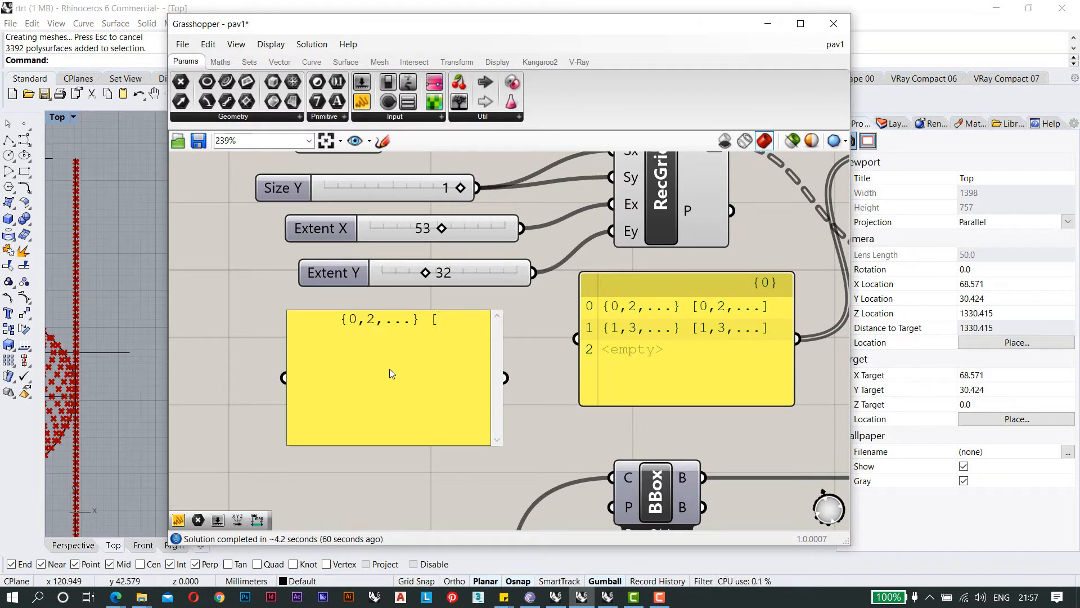
pyautogui.write('1,3')
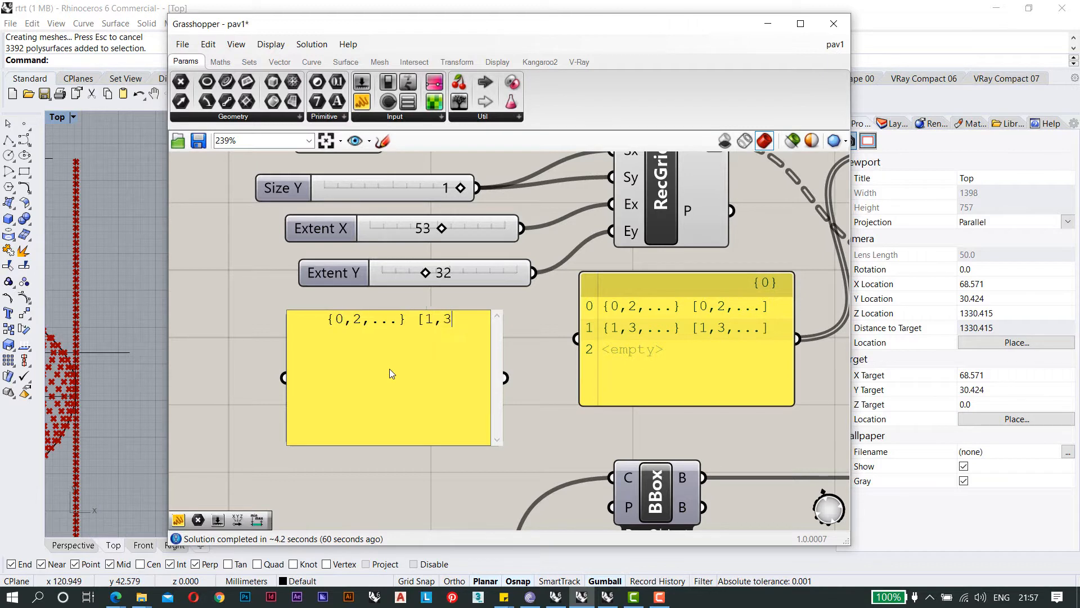
pyautogui.write(',..')
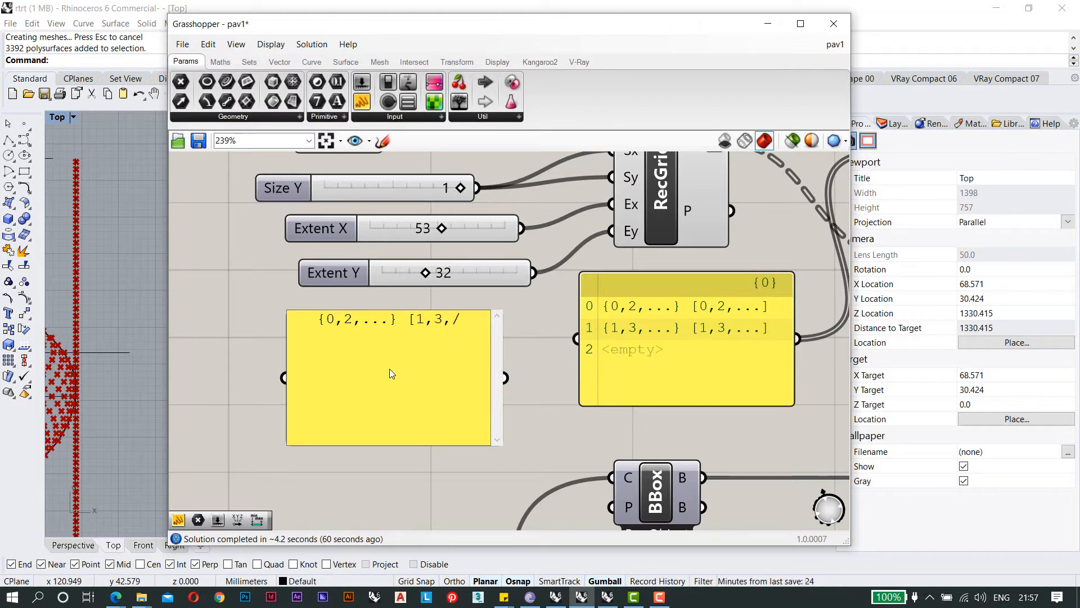
pyautogui.write('.] ')
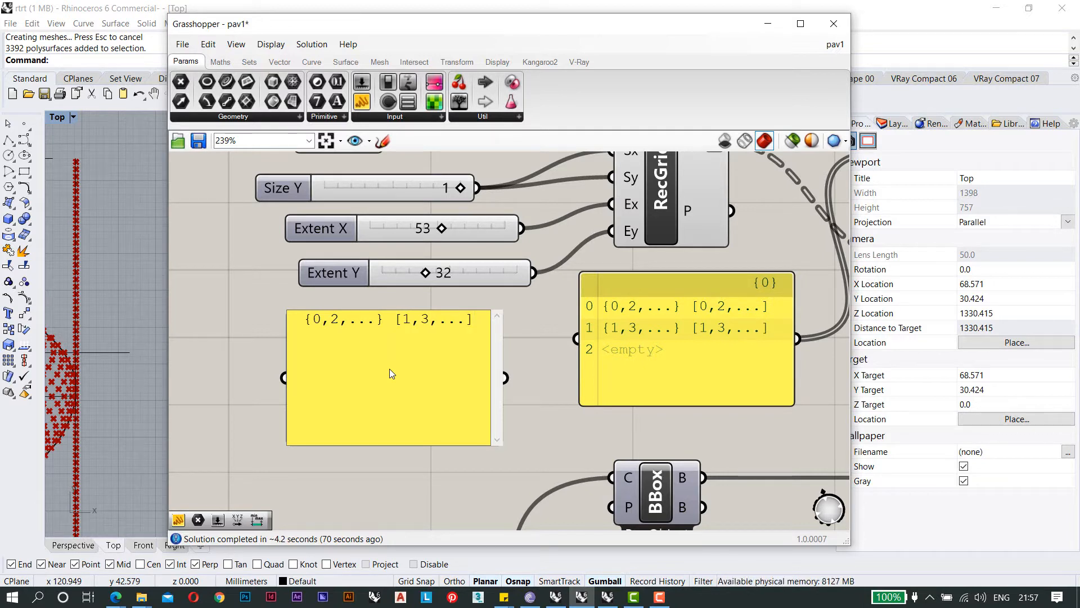
# Add the mask {1,3,...} [0,2,...] as the new panel's second line and finish editing.
pyautogui.write('{1,')
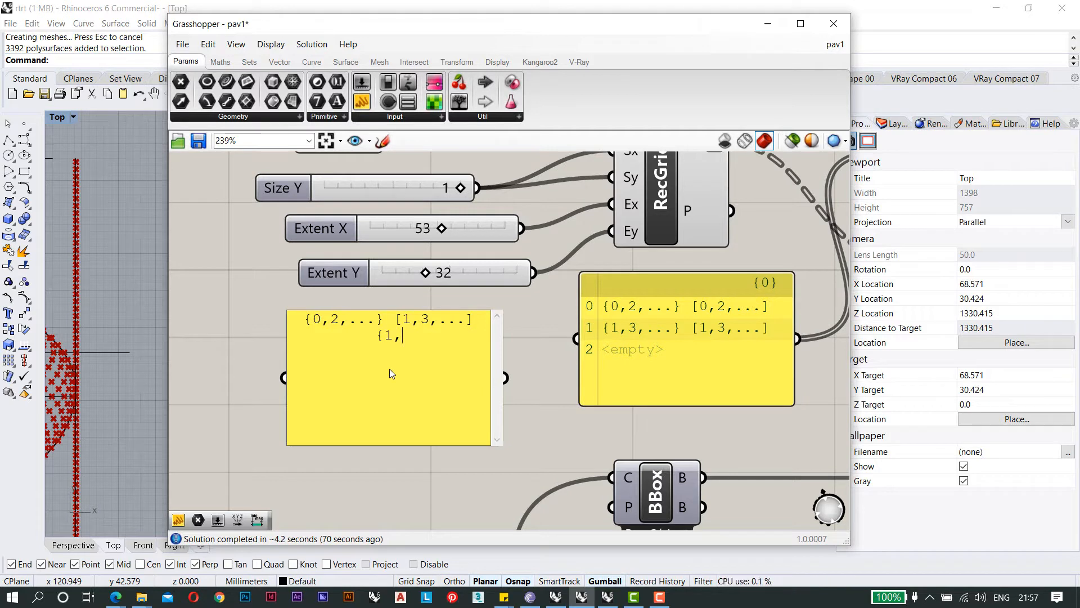
pyautogui.write('3')
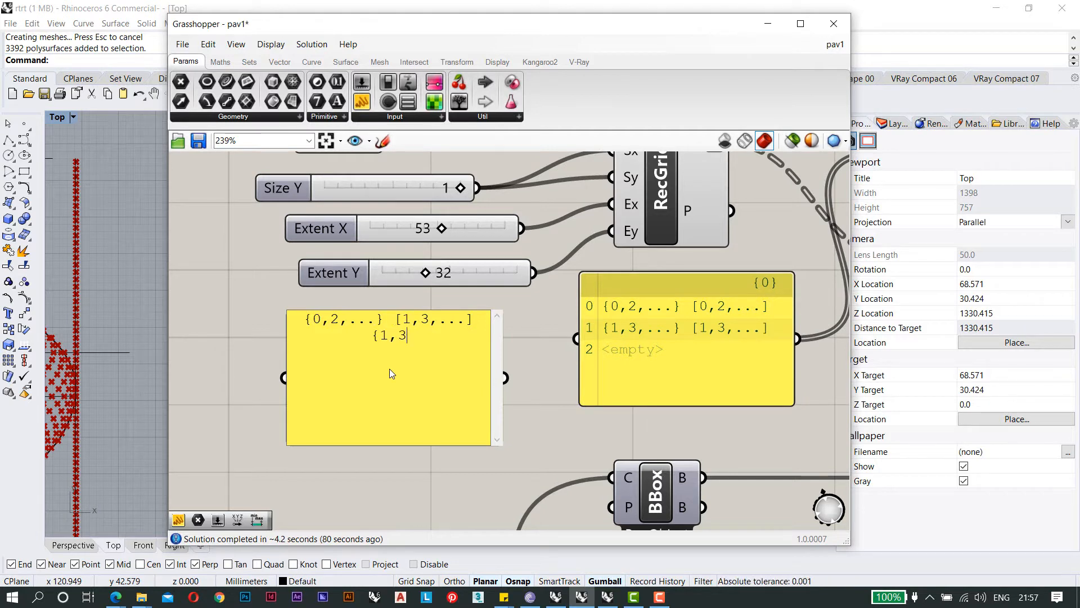
pyautogui.write(',...')
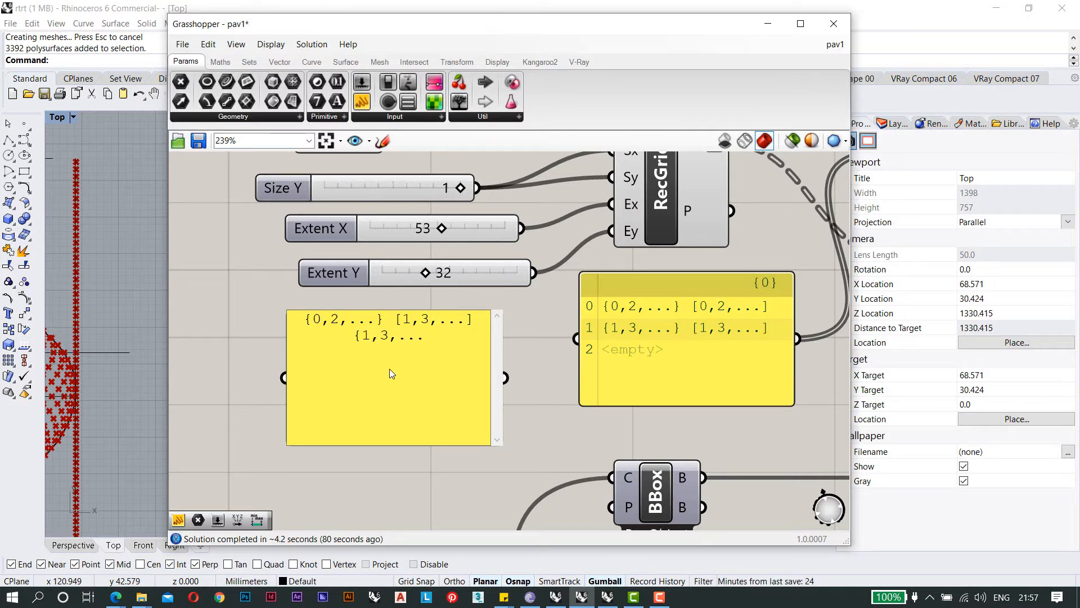
pyautogui.write('} ')
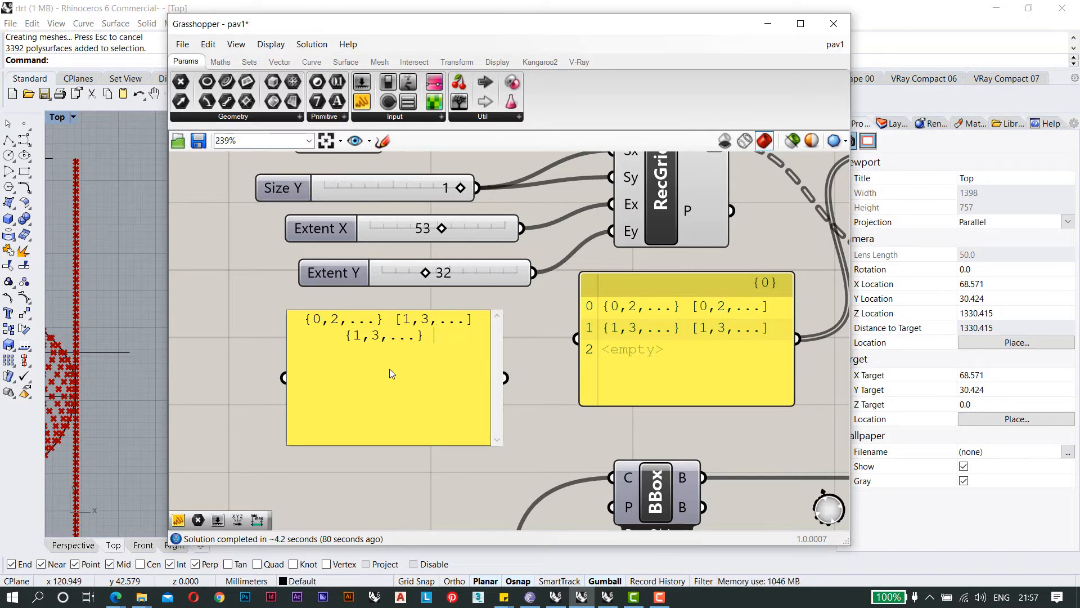
pyautogui.write('[0,')
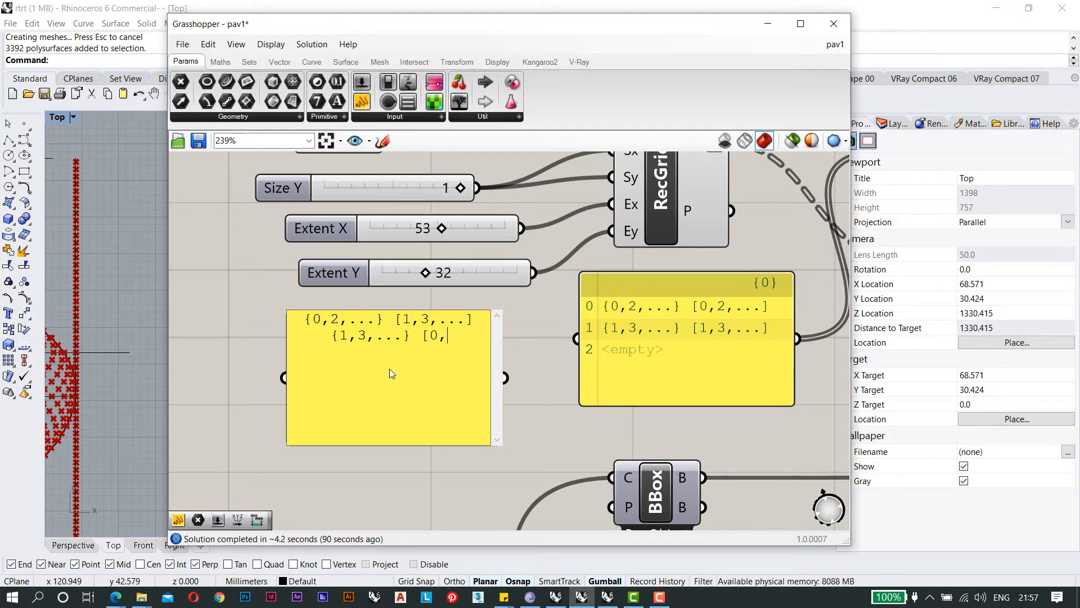
pyautogui.write('2,...')
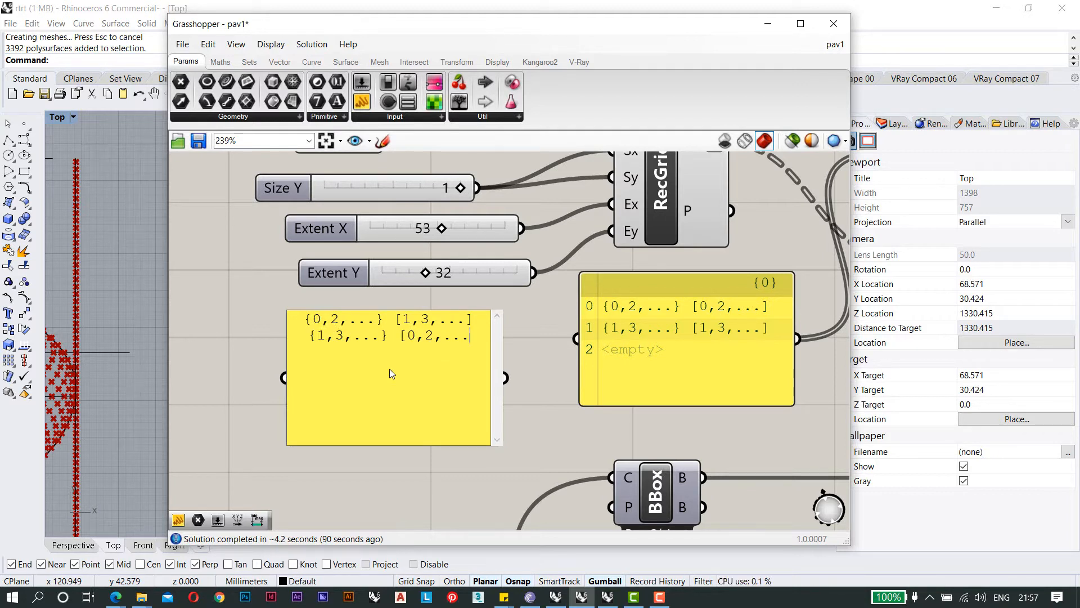
pyautogui.write(']')
pyautogui.click(363, 477)
# Turn off Multiline Data for the new mask panel so each line is a separate item.
pyautogui.click(363, 408)
pyautogui.rightClick(371, 395)
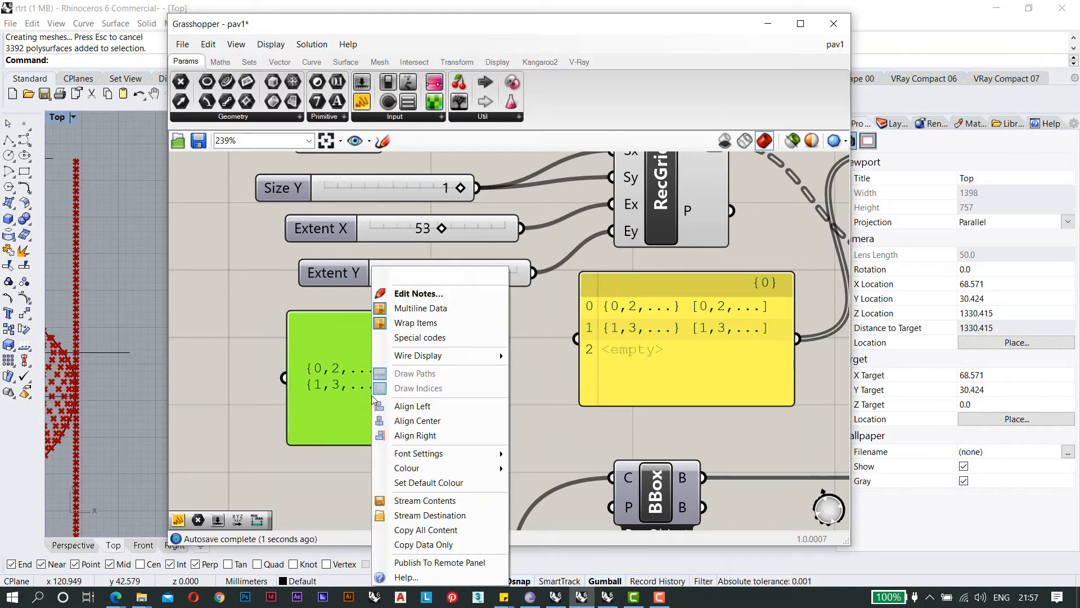
pyautogui.click(444, 308)
# Connect the new panel to the Split Tree's mask (M) input, replacing the old panel's connection.
pyautogui.scroll(-6, 444, 337)
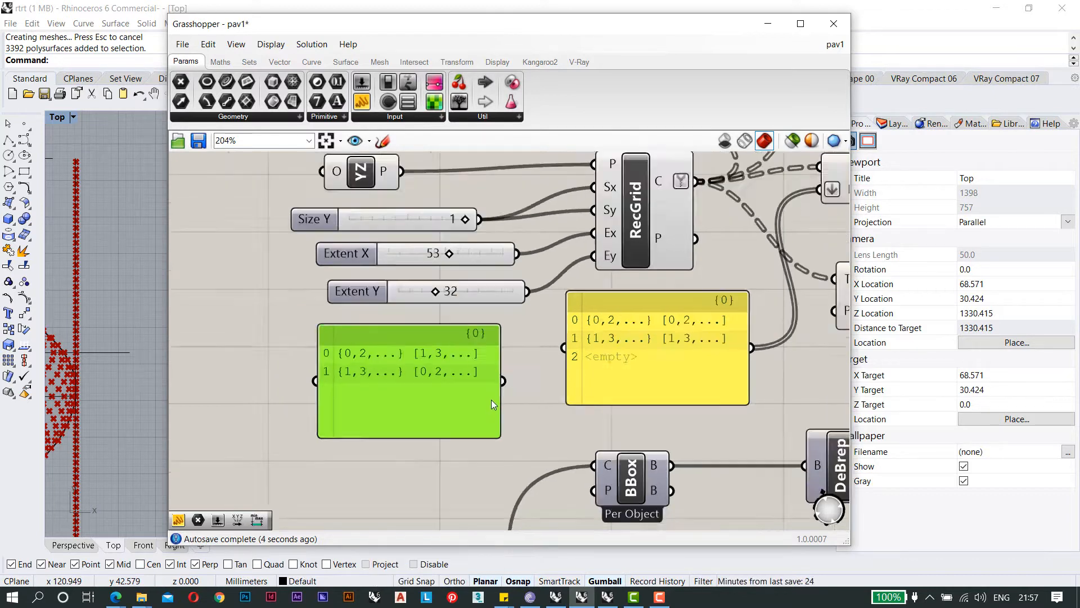
pyautogui.scroll(2, 417, 370)
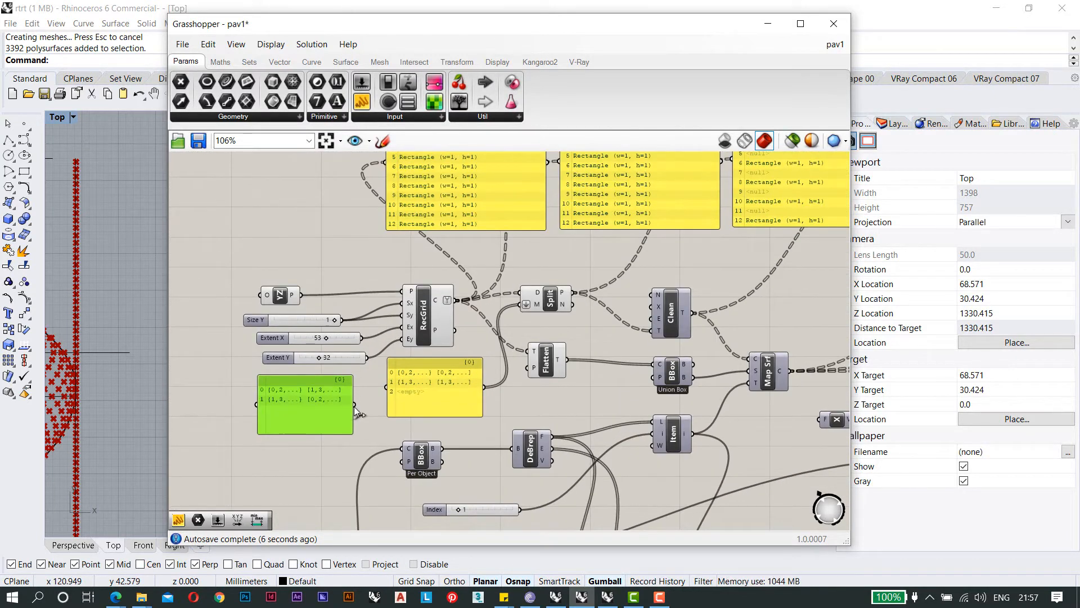
pyautogui.moveTo(430, 363); pyautogui.dragTo(517, 309)
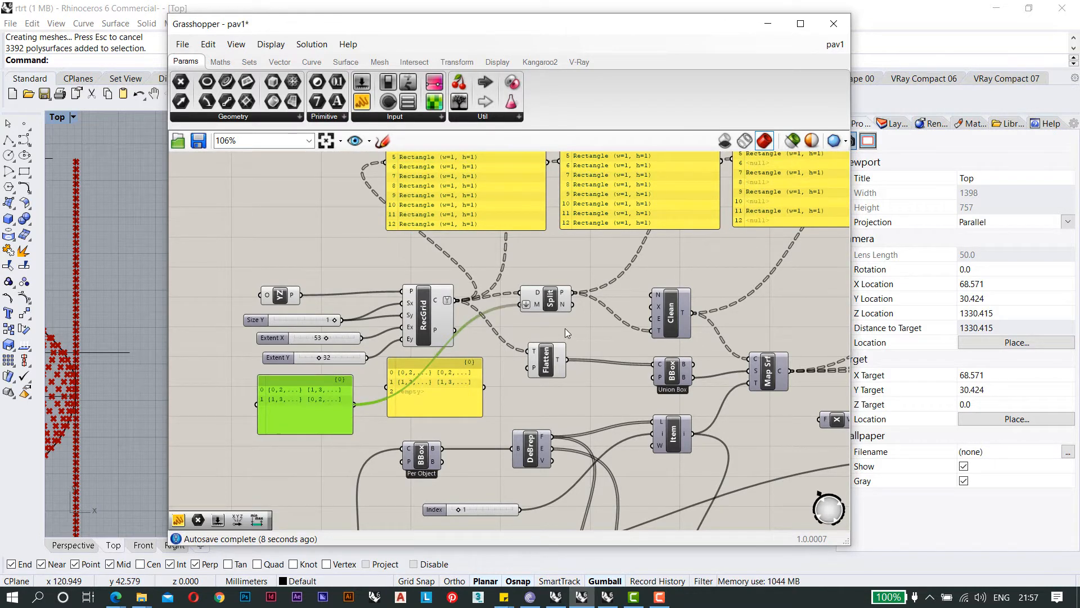
# Move the old mask panel clear of the definition and place the new mask panel beside the Split Tree inputs.
pyautogui.moveTo(488, 346); pyautogui.dragTo(625, 306, button='right')
pyautogui.click(441, 366)
pyautogui.scroll(-3, 511, 347)
pyautogui.scroll(2, 598, 308)
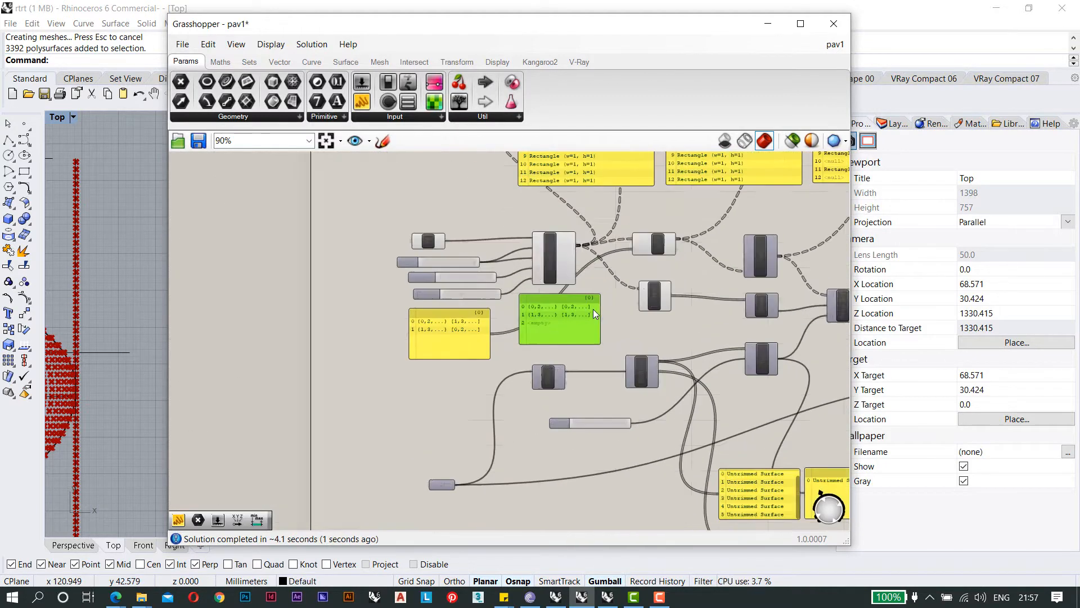
pyautogui.moveTo(545, 321); pyautogui.dragTo(320, 312)
pyautogui.moveTo(427, 336); pyautogui.dragTo(513, 332)
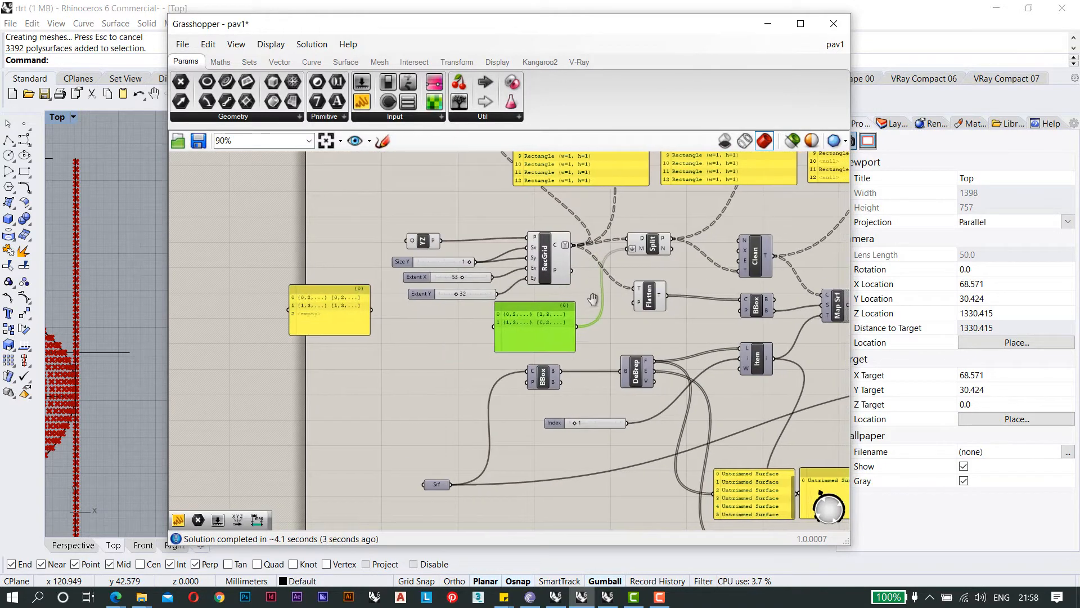
# Examine the part of the definition from the Surface parameter through Bounding Box, Deconstruct Brep and the List Item components.
pyautogui.moveTo(680, 318); pyautogui.dragTo(490, 281, button='right')
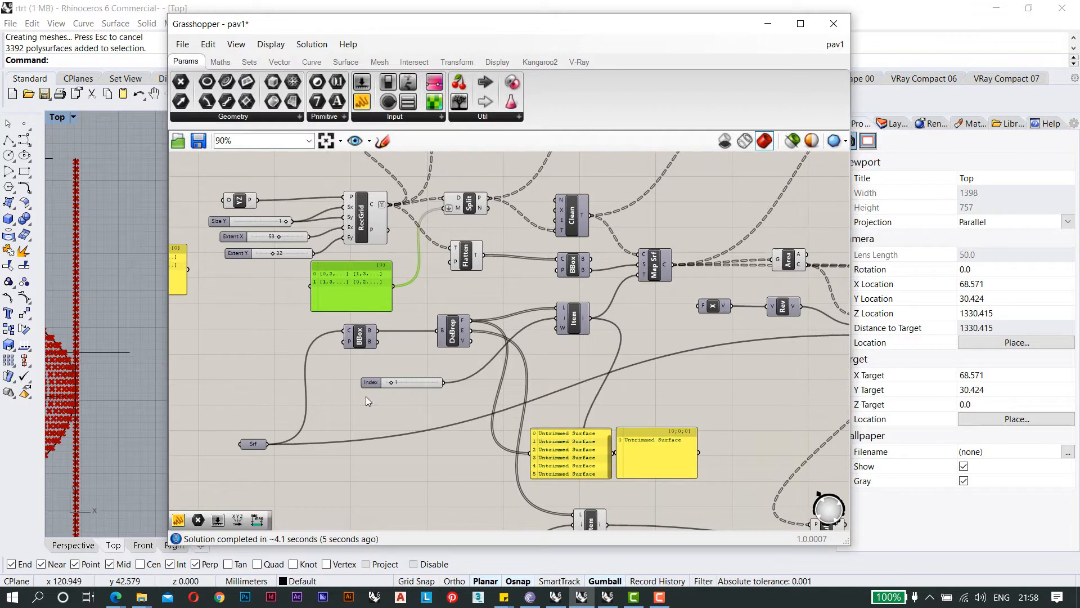
pyautogui.moveTo(291, 427); pyautogui.dragTo(398, 380, button='right')
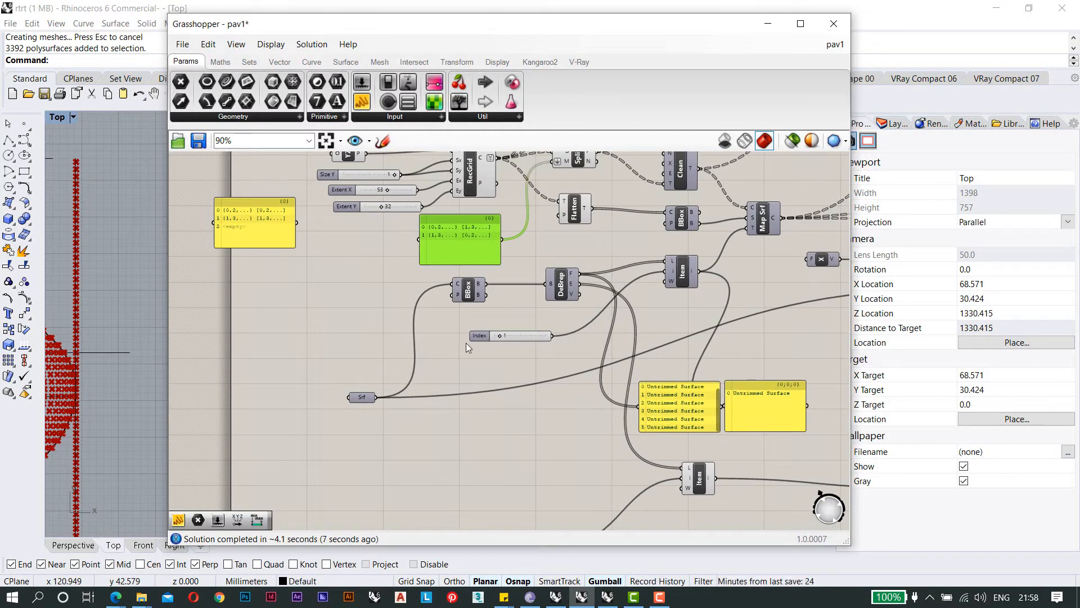
pyautogui.moveTo(465, 343); pyautogui.dragTo(428, 347, button='right')
pyautogui.scroll(-2, 440, 342)
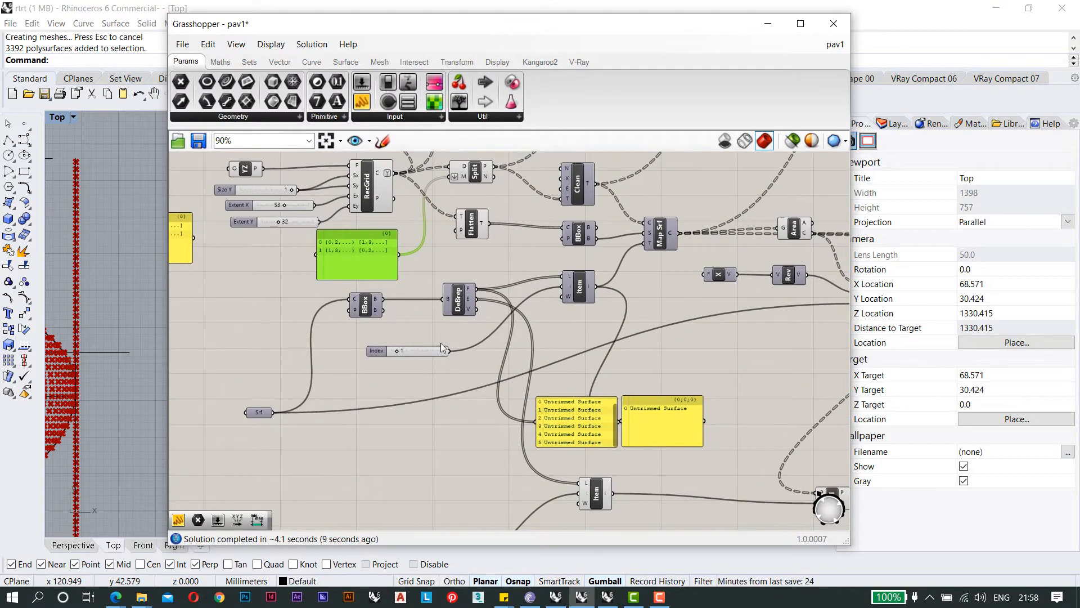
pyautogui.scroll(-3, 441, 342)
pyautogui.scroll(4, 440, 342)
pyautogui.moveTo(440, 343); pyautogui.dragTo(450, 346, button='right')
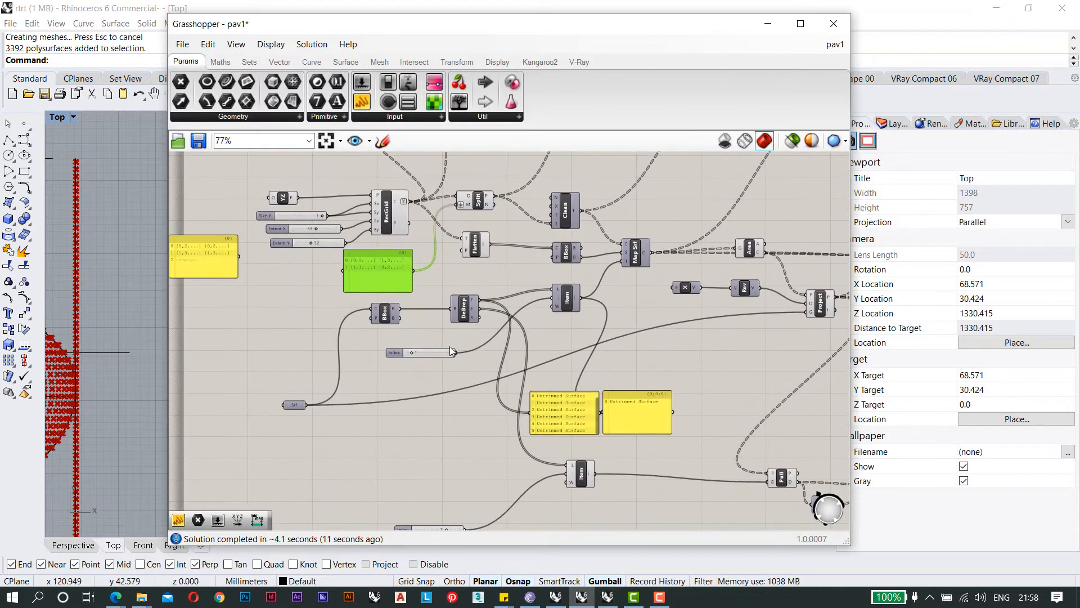
pyautogui.scroll(-2, 450, 346)
pyautogui.scroll(4, 349, 401)
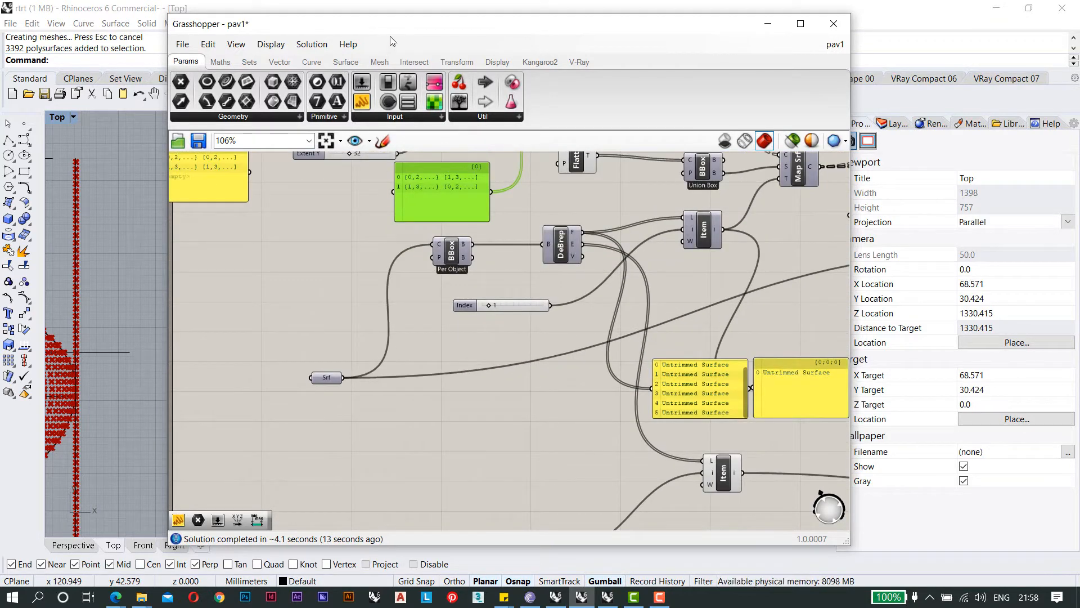
# Move the Grasshopper window aside and maximize Rhino's Perspective viewport to show the pavilion surfaces.
pyautogui.moveTo(394, 23); pyautogui.dragTo(564, 48)
pyautogui.doubleClick(61, 117)
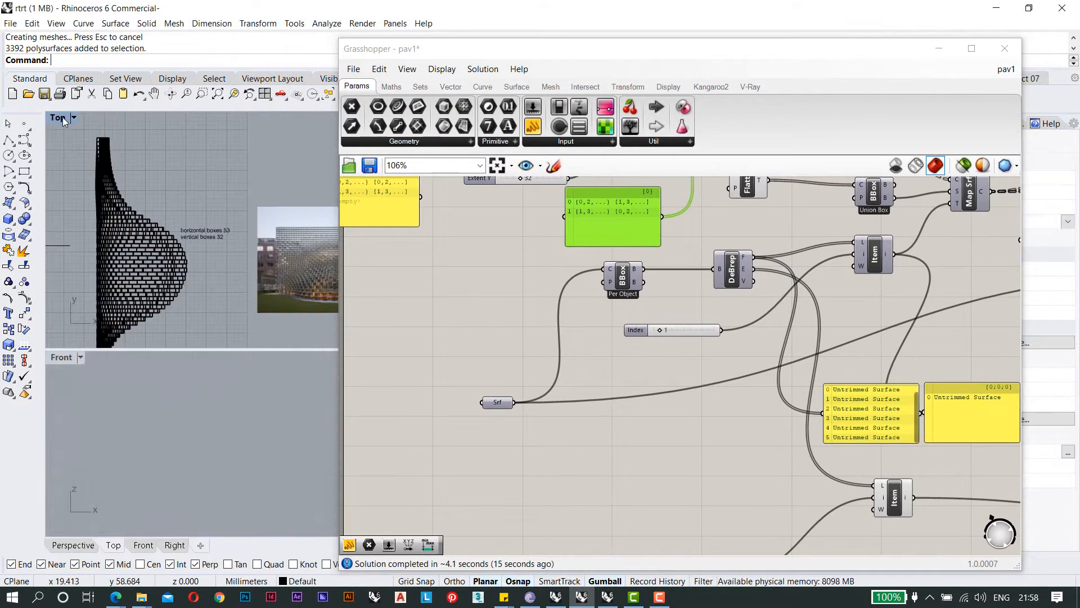
pyautogui.moveTo(463, 51); pyautogui.dragTo(624, 55)
pyautogui.click(467, 113)
pyautogui.doubleClick(468, 113)
pyautogui.moveTo(132, 363); pyautogui.dragTo(161, 385, button='right')
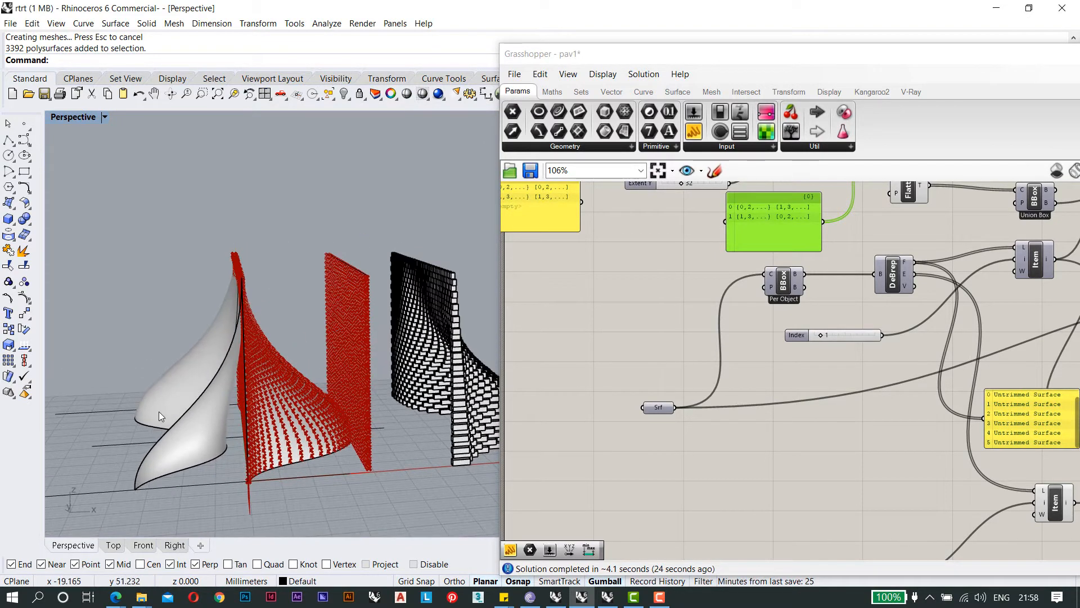
# Add a second Surface parameter below the existing one.
pyautogui.scroll(-4, 622, 334)
pyautogui.scroll(4, 710, 342)
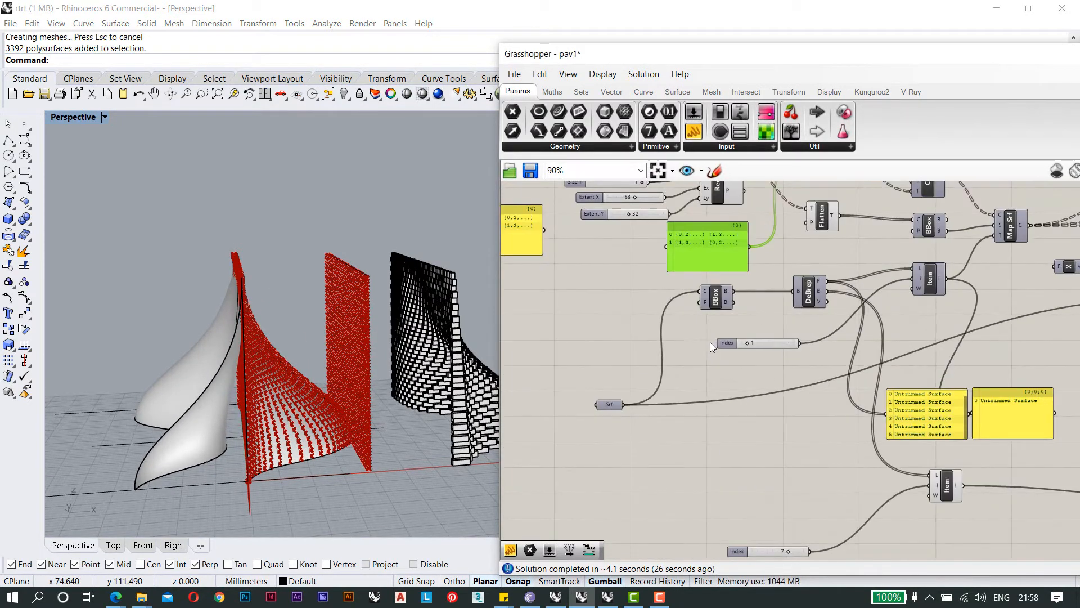
pyautogui.moveTo(609, 398); pyautogui.dragTo(612, 379, button='right')
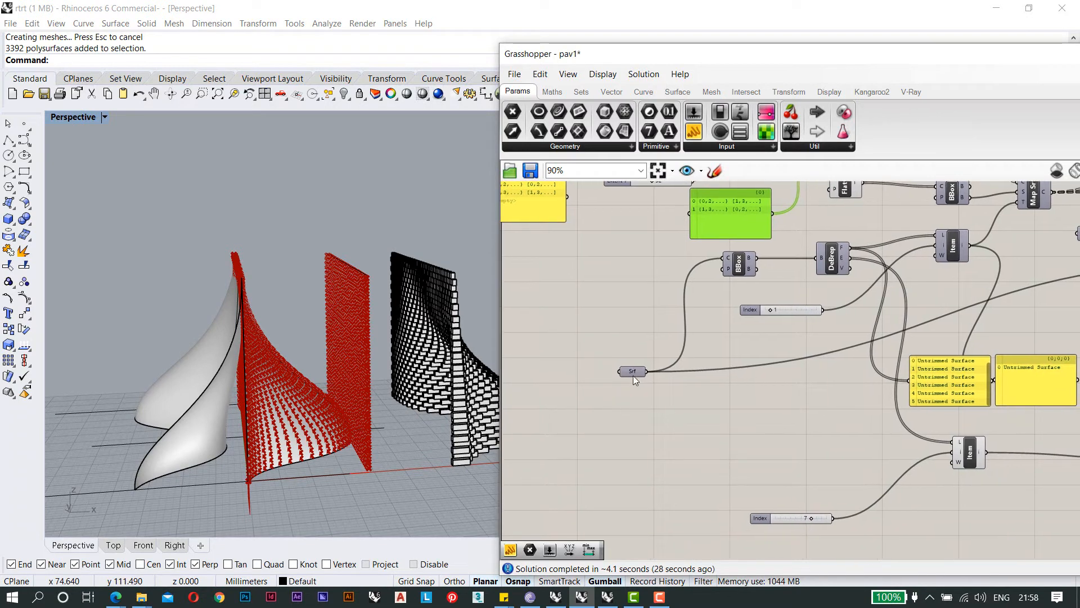
pyautogui.doubleClick(656, 412)
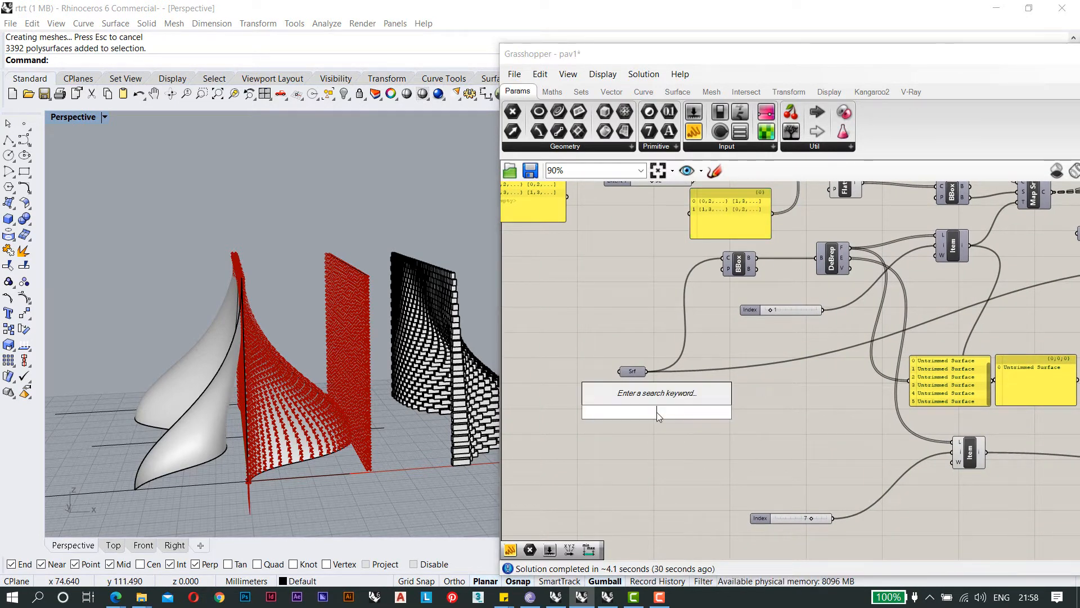
pyautogui.write('surface')
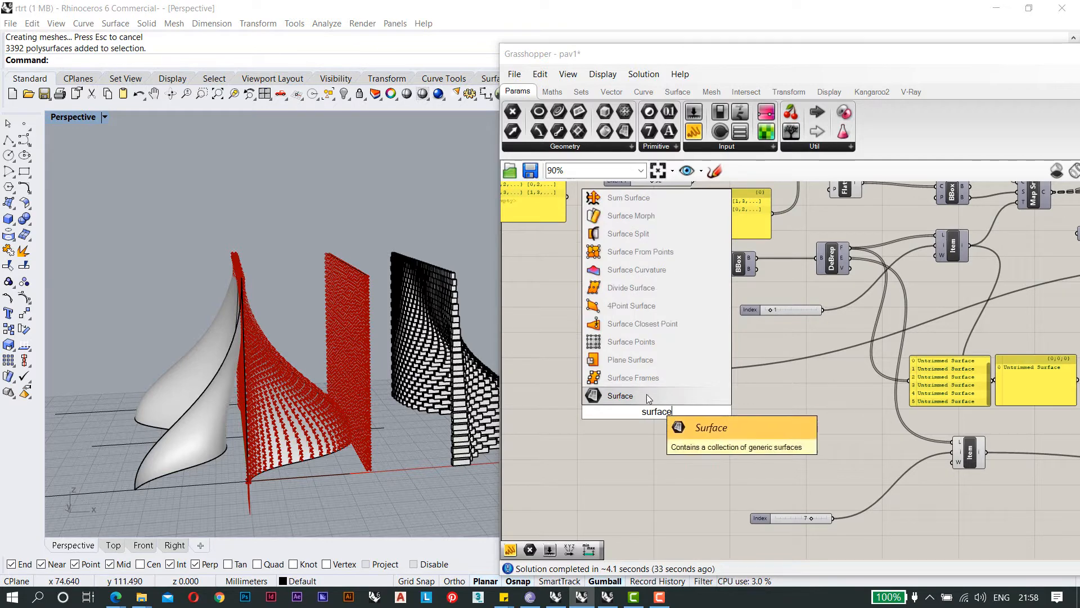
pyautogui.click(650, 396)
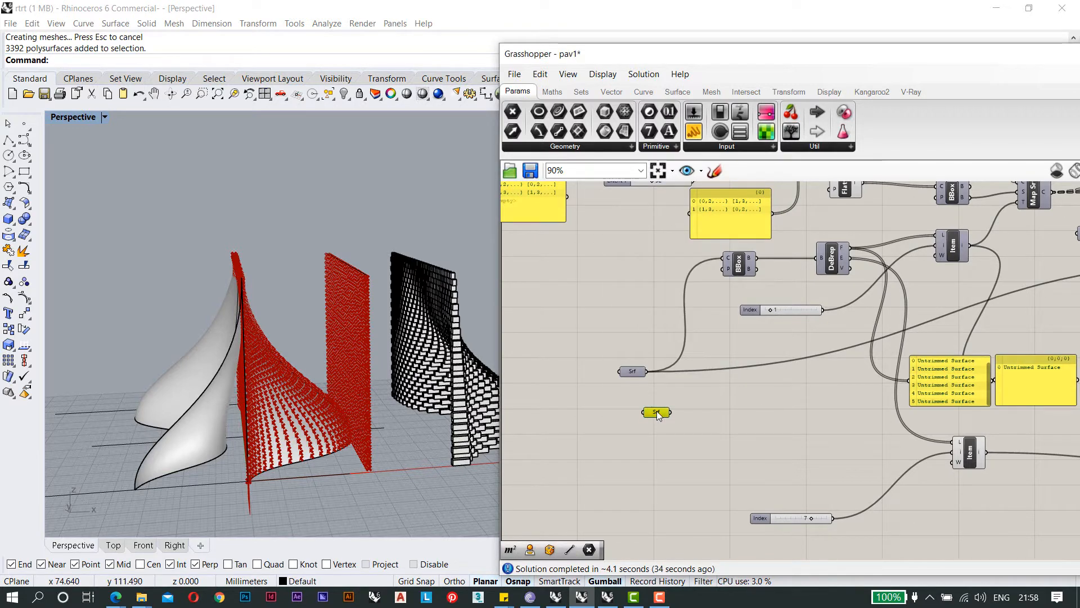
# Reference the white curved pavilion surface from Rhino in the new Surface parameter.
pyautogui.rightClick(652, 411)
pyautogui.click(698, 483)
pyautogui.click(186, 394)
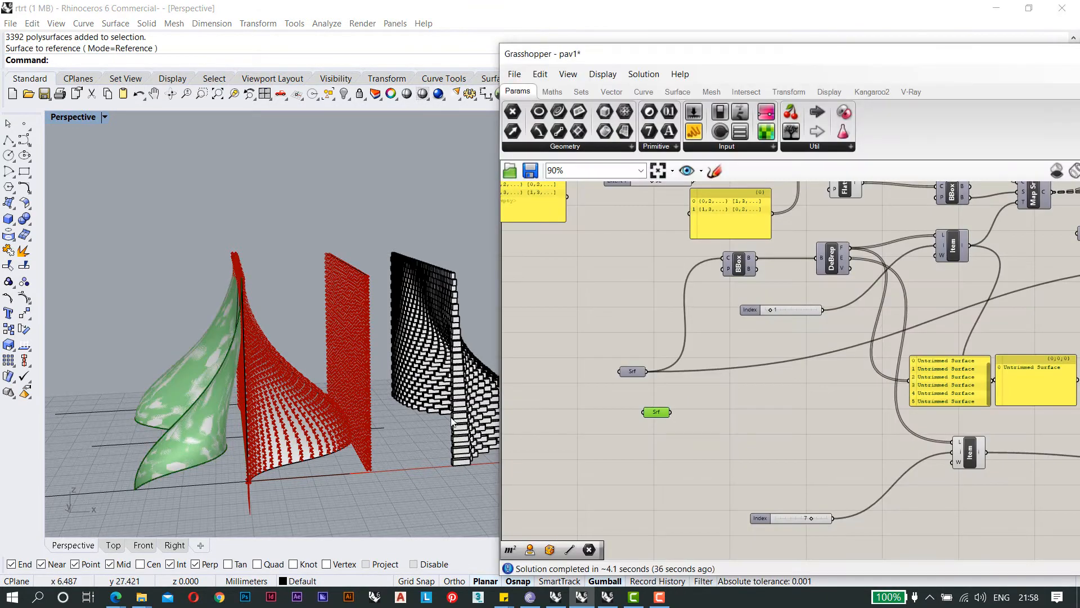
# Add a Bounding Box component and connect the new Surface parameter to its content (C) input.
pyautogui.moveTo(649, 402); pyautogui.dragTo(629, 398, button='right')
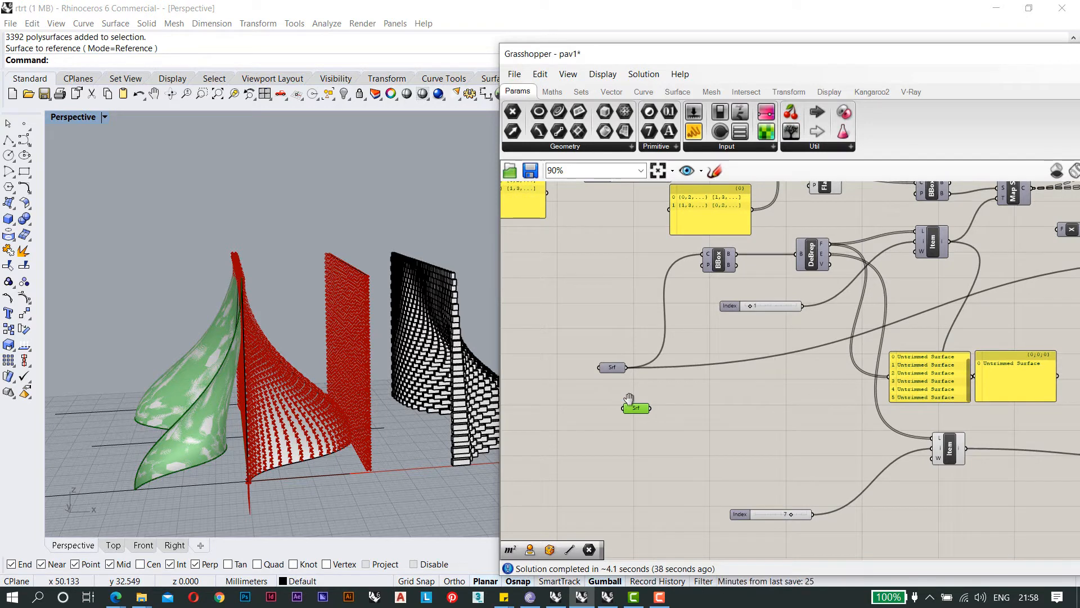
pyautogui.scroll(2, 713, 380)
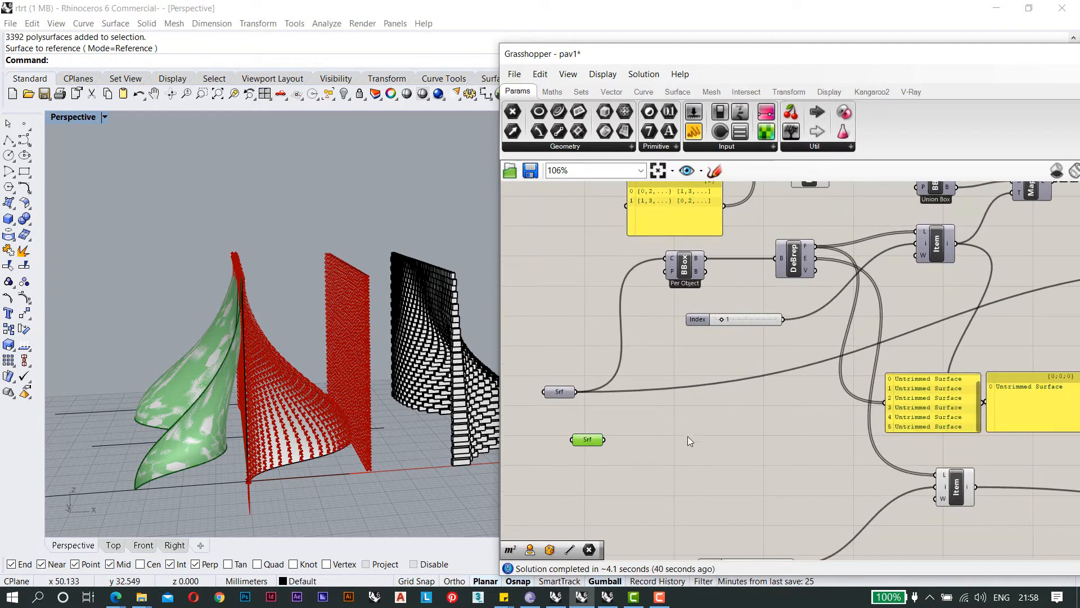
pyautogui.doubleClick(697, 460)
pyautogui.write('bbo')
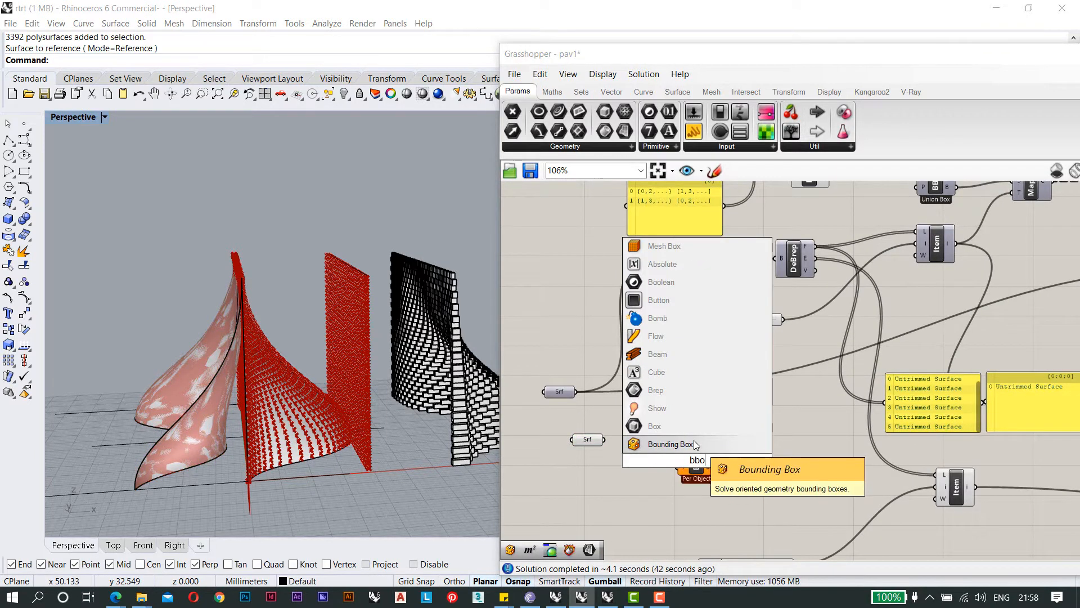
pyautogui.click(695, 444)
pyautogui.scroll(2, 688, 464)
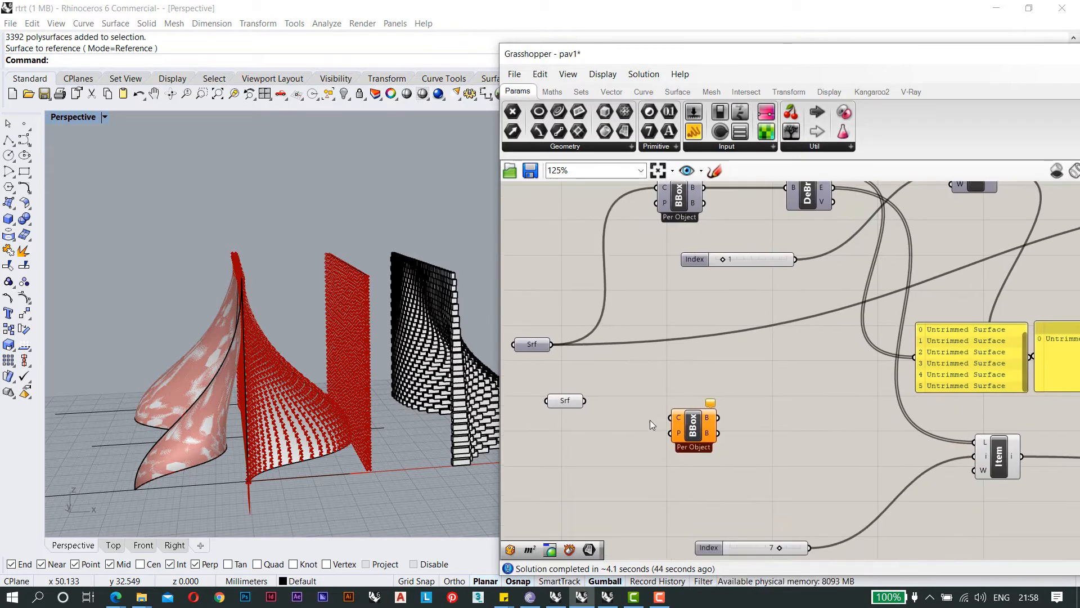
pyautogui.moveTo(585, 401); pyautogui.dragTo(670, 419)
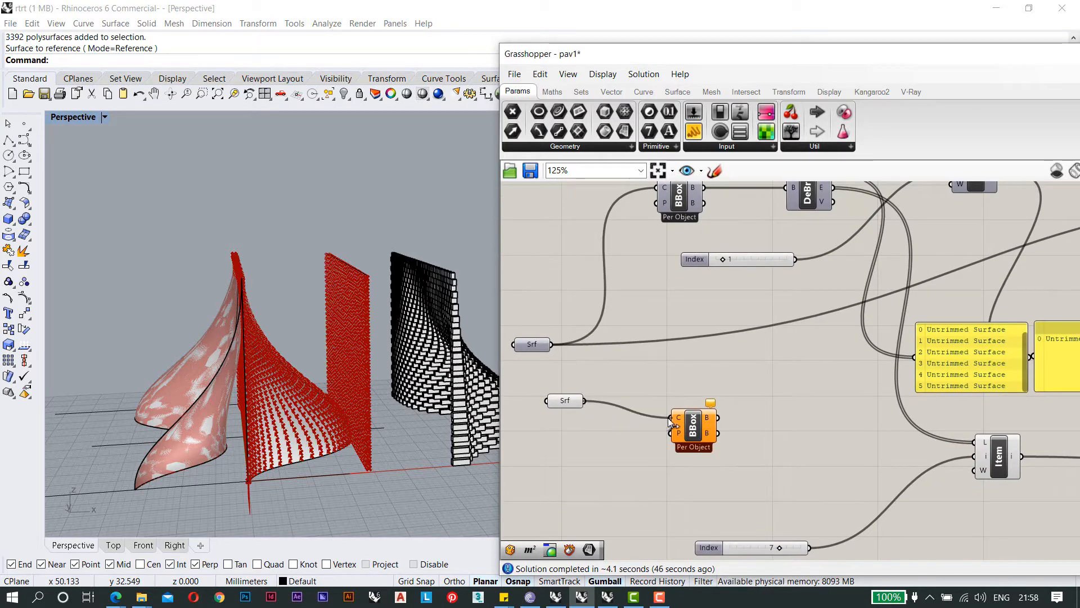
# Add a Deconstruct Brep component beside the new Bounding Box and connect the box output to its B input.
pyautogui.scroll(-2, 698, 402)
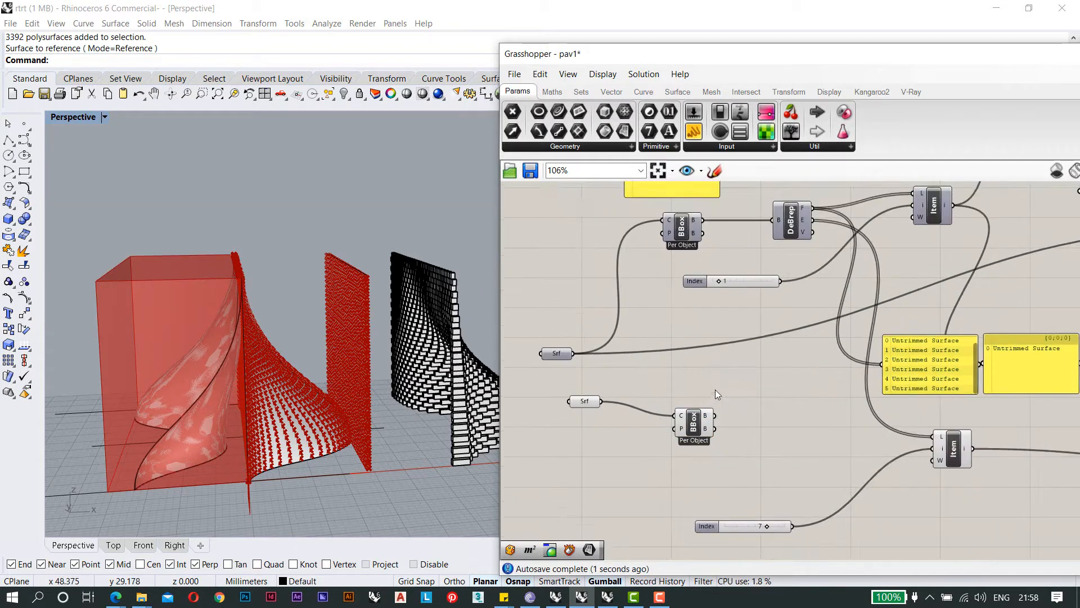
pyautogui.moveTo(715, 390); pyautogui.dragTo(730, 400, button='right')
pyautogui.doubleClick(806, 414)
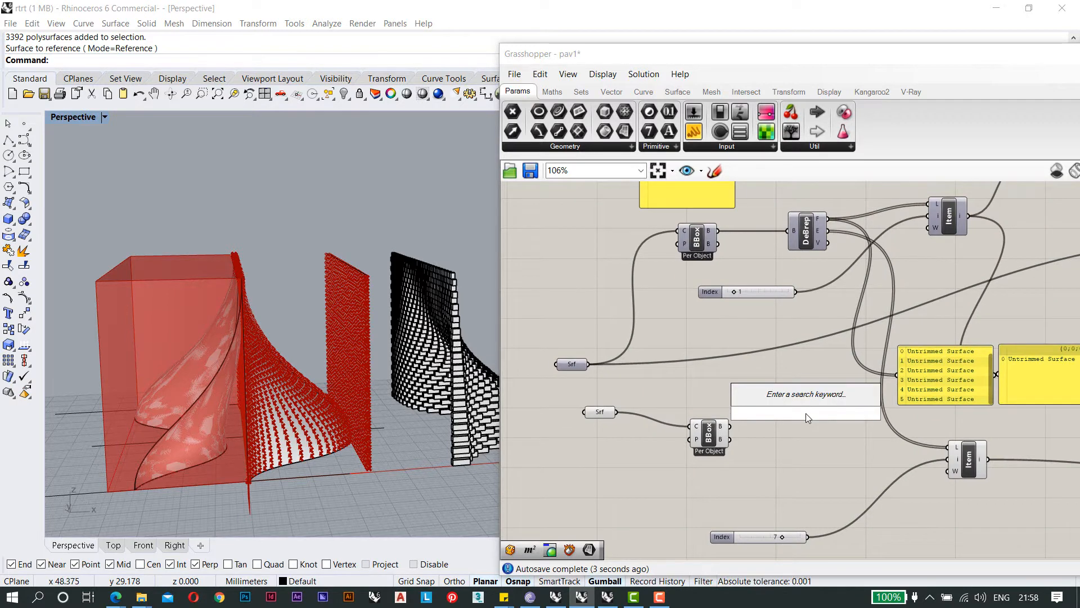
pyautogui.write('de')
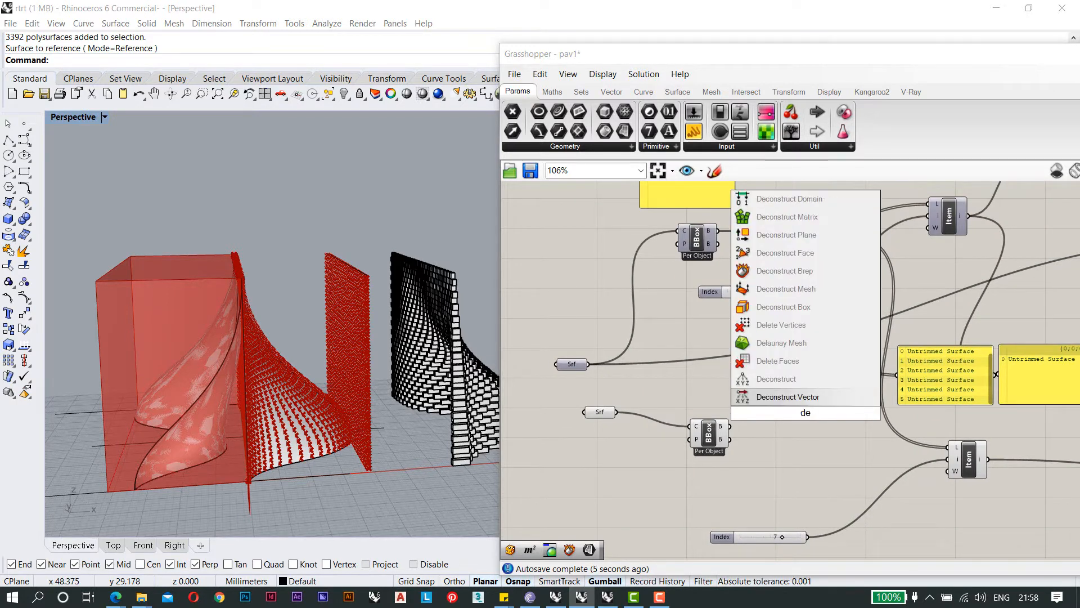
pyautogui.write('con')
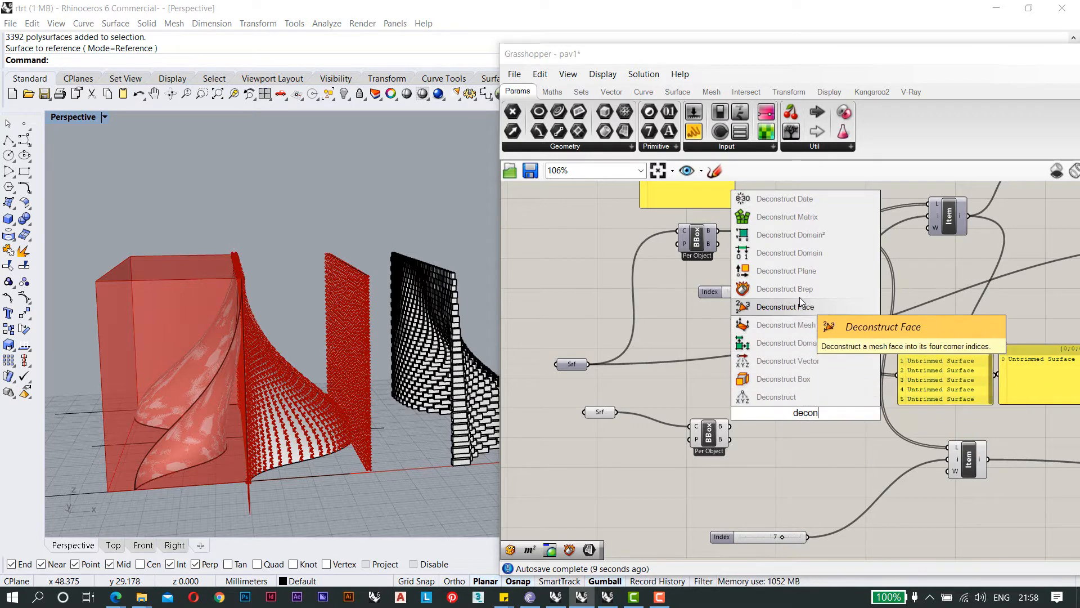
pyautogui.click(785, 288)
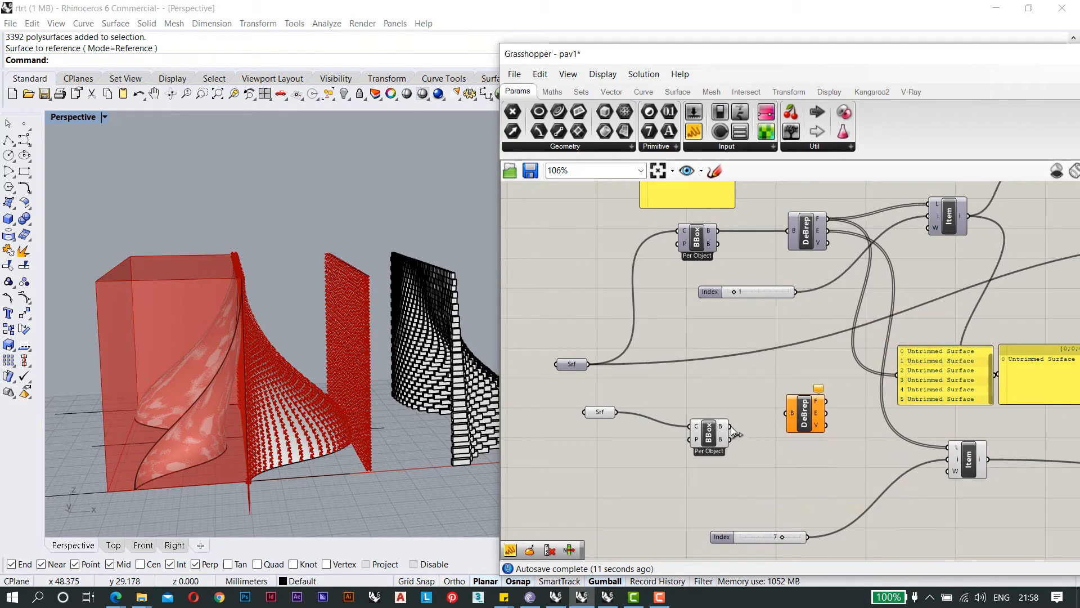
pyautogui.moveTo(731, 426); pyautogui.dragTo(762, 405)
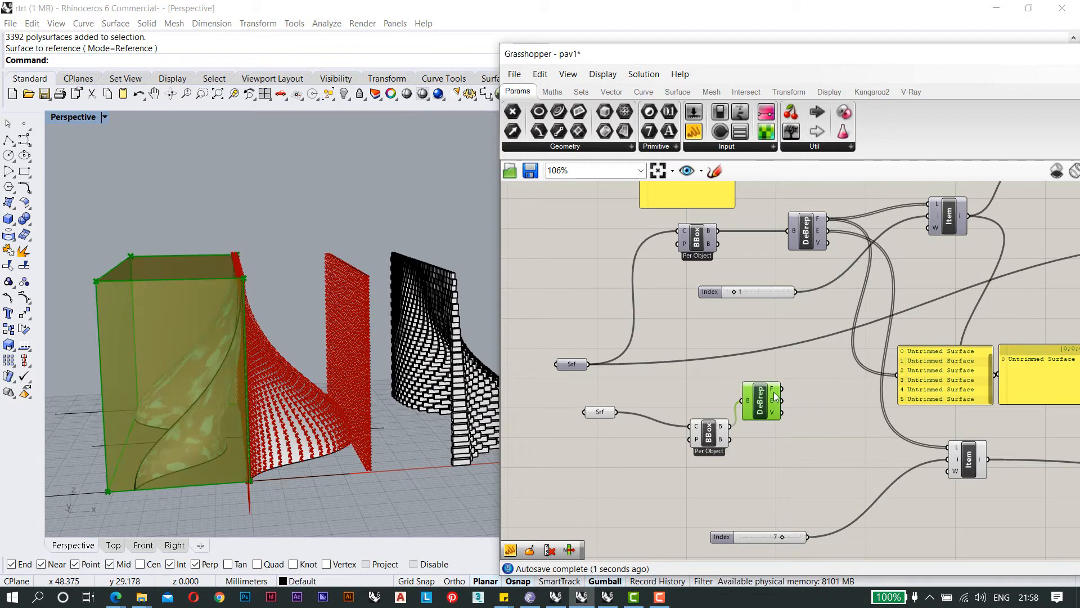
# Add a List Item component and connect the new Deconstruct Brep's faces (F) output to its list (L) input.
pyautogui.moveTo(794, 391); pyautogui.dragTo(676, 403, button='right')
pyautogui.doubleClick(696, 409)
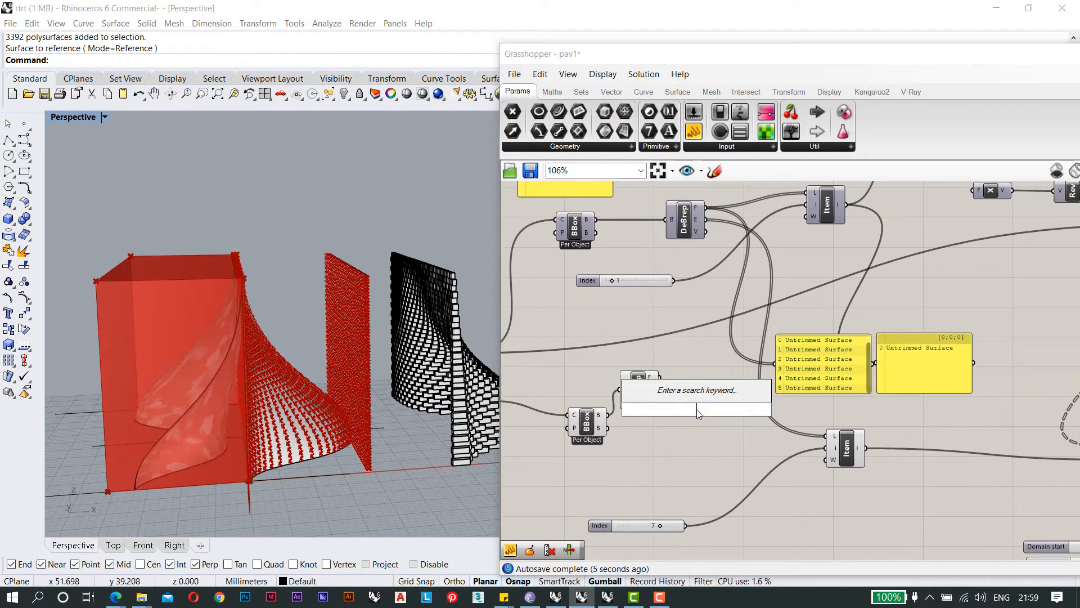
pyautogui.write('list')
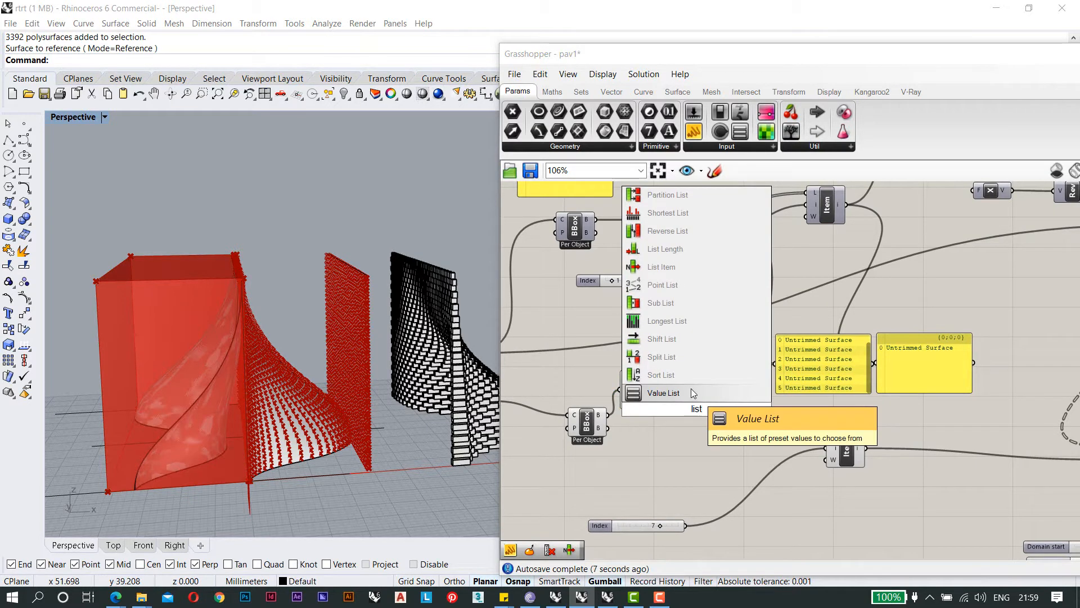
pyautogui.click(689, 273)
pyautogui.moveTo(691, 397); pyautogui.dragTo(709, 364)
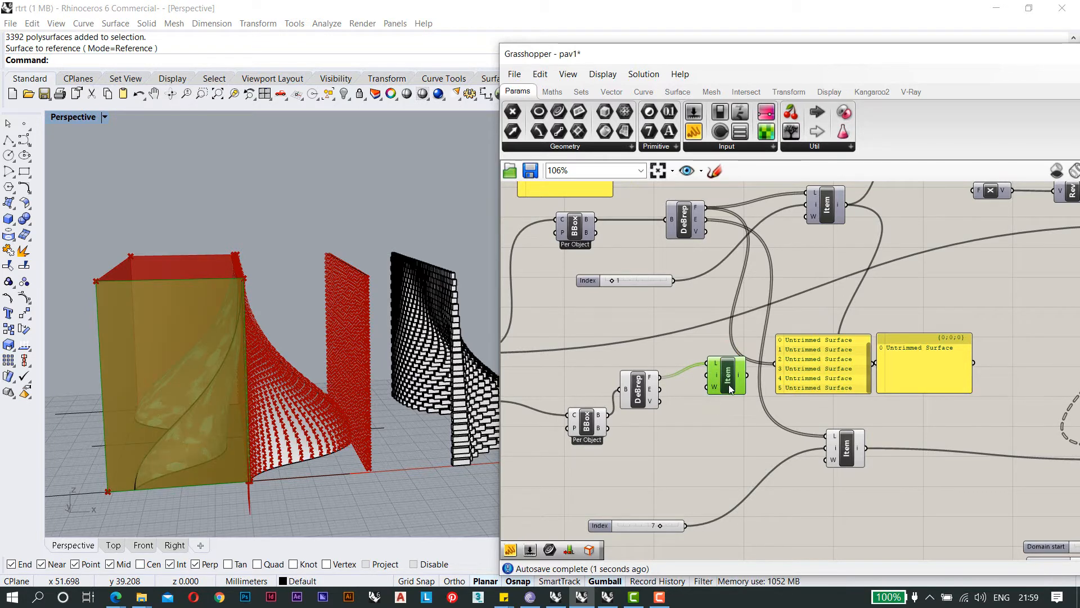
# Add a number slider set to 2, connect it to the new List Item's index (i), and check the picked bounding-box face.
pyautogui.moveTo(450, 338); pyautogui.dragTo(457, 409, button='right')
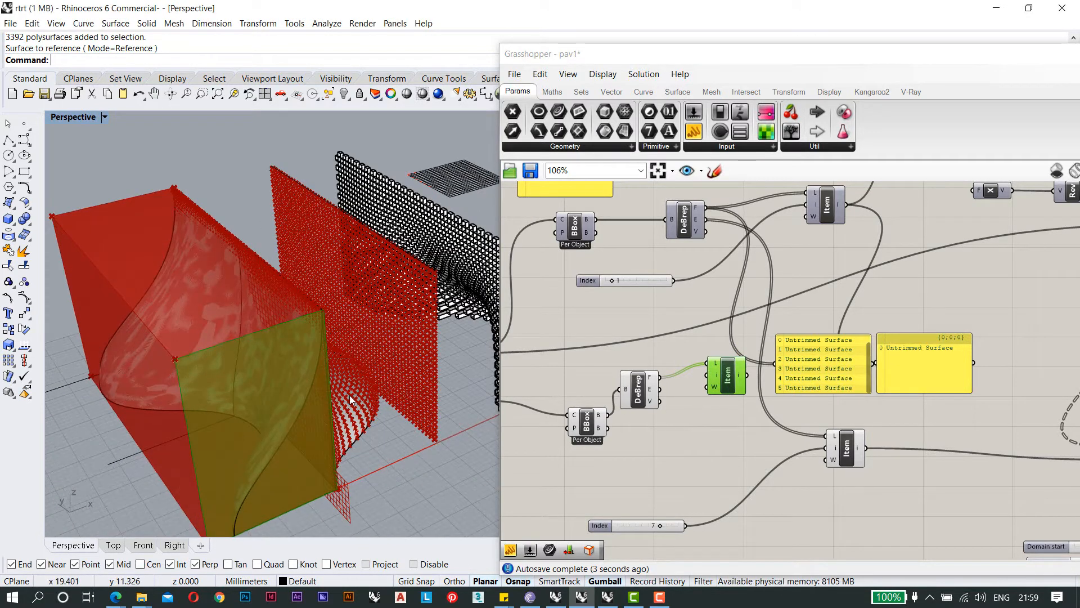
pyautogui.moveTo(349, 395); pyautogui.dragTo(93, 343, button='right')
pyautogui.click(665, 448)
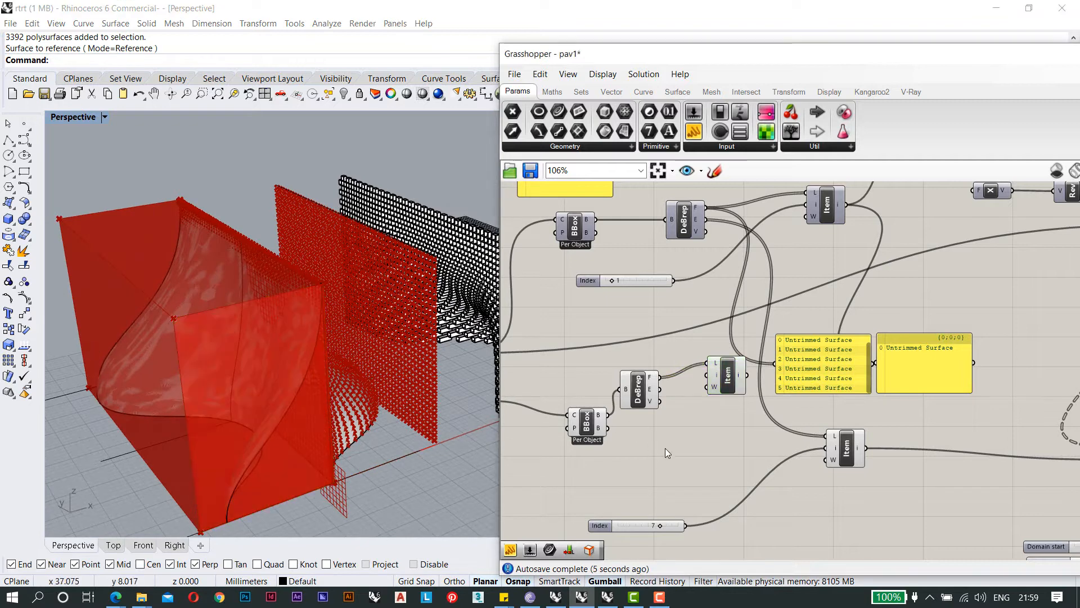
pyautogui.doubleClick(665, 448)
pyautogui.write('2')
pyautogui.press('Return')
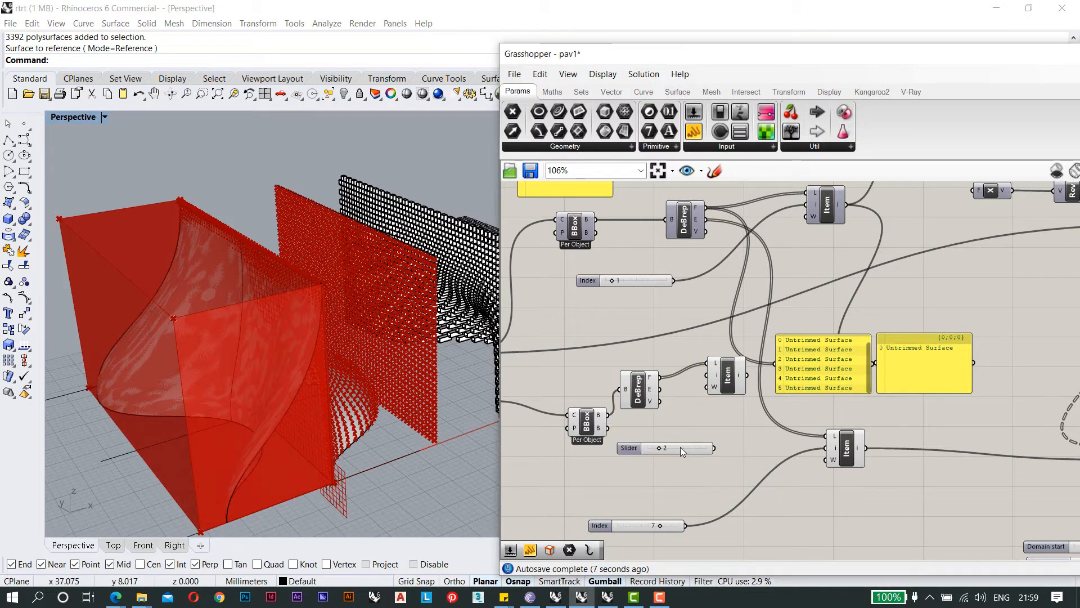
pyautogui.moveTo(648, 466); pyautogui.dragTo(707, 375)
pyautogui.click(727, 384)
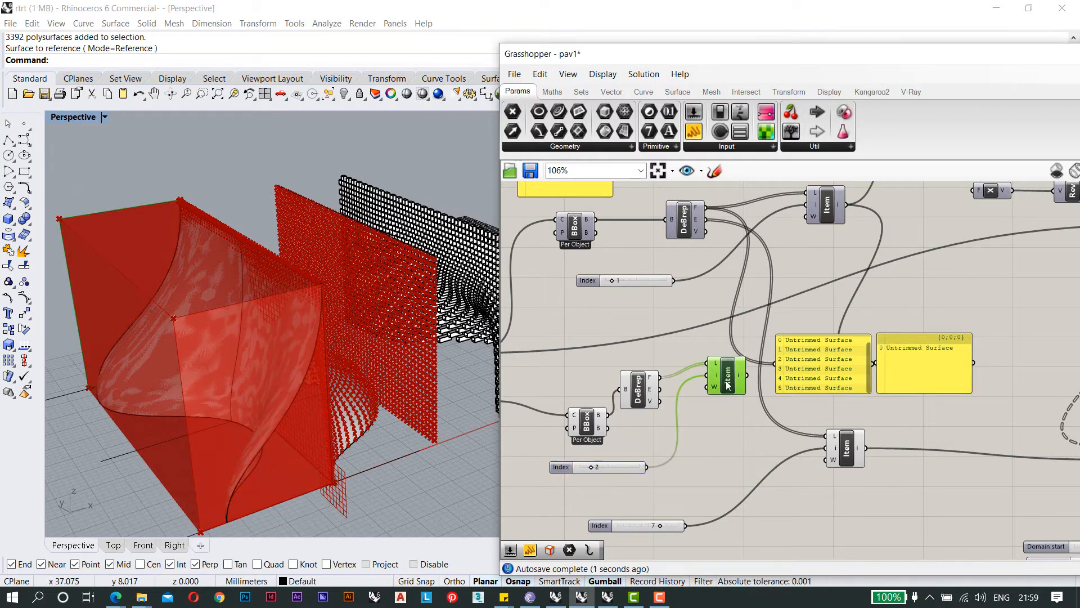
pyautogui.moveTo(183, 366); pyautogui.dragTo(307, 362, button='right')
pyautogui.scroll(-3, 236, 362)
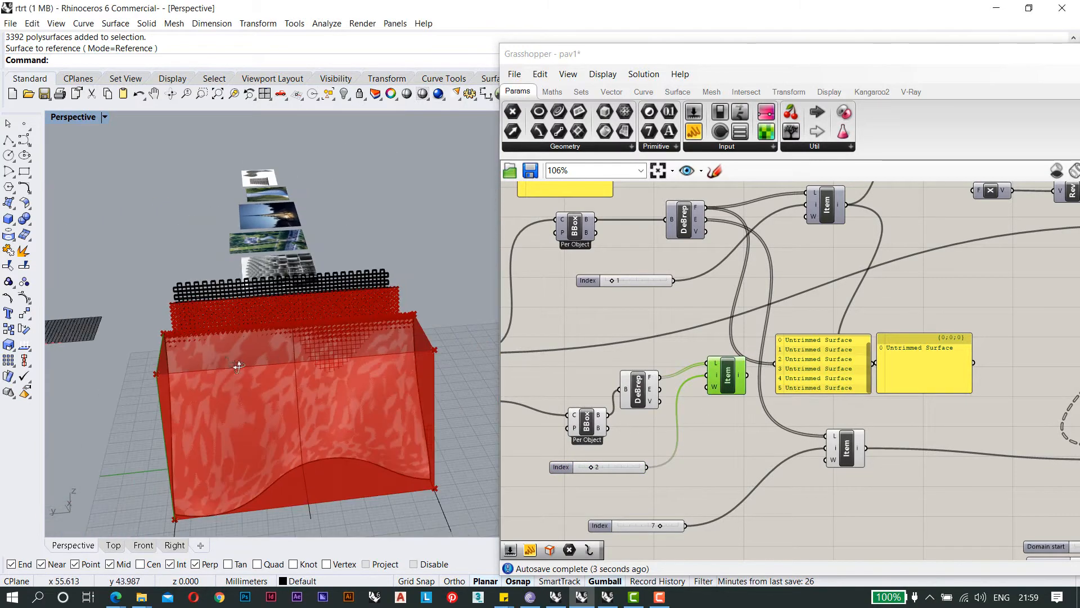
pyautogui.moveTo(237, 362); pyautogui.dragTo(248, 318, button='right')
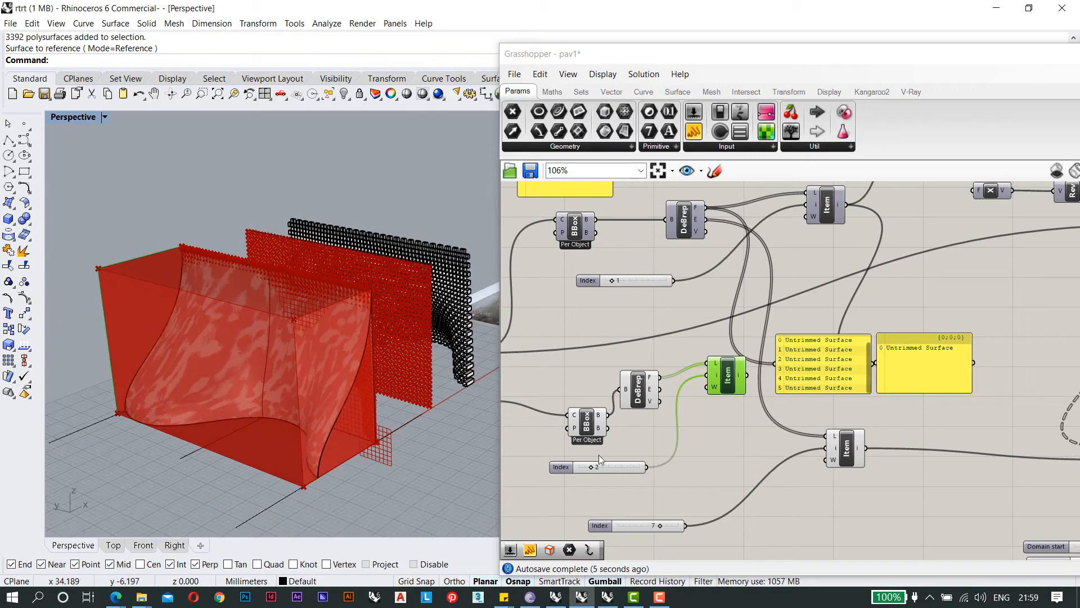
# Try index 1, then set the new face List Item's index slider to 3 and check the picked bounding-box face.
pyautogui.moveTo(591, 465); pyautogui.dragTo(585, 465)
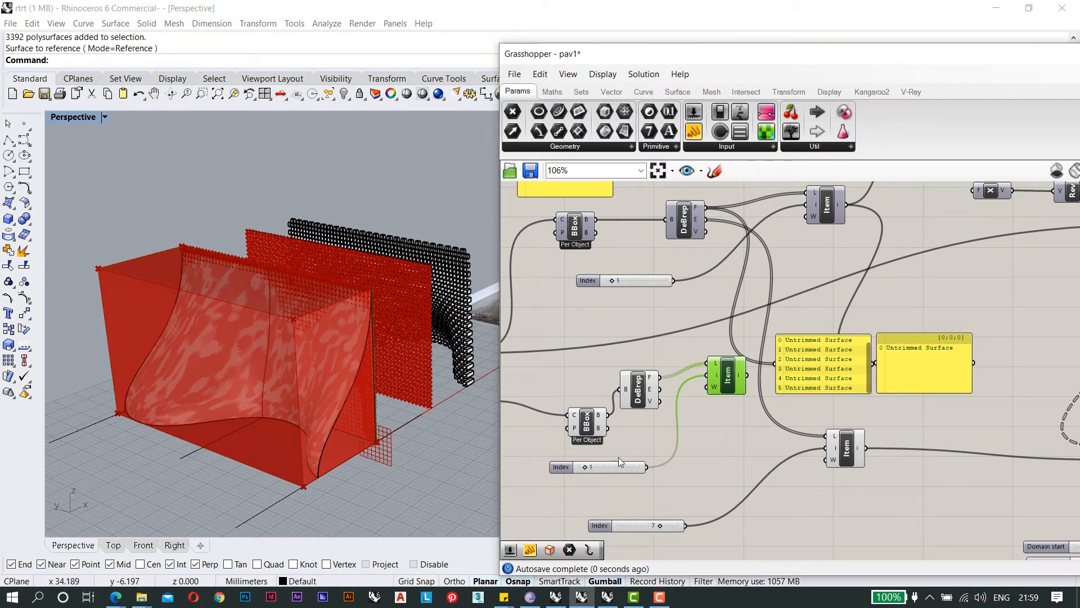
pyautogui.moveTo(301, 368)
pyautogui.mouseDown(button='right')
pyautogui.moveTo(212, 339)
pyautogui.moveTo(338, 278)
pyautogui.moveTo(295, 345)
pyautogui.moveTo(295, 372)
pyautogui.moveTo(281, 371)
pyautogui.mouseUp(button='right')
pyautogui.scroll(3, 585, 470)
pyautogui.moveTo(582, 469); pyautogui.dragTo(600, 465)
pyautogui.moveTo(333, 365); pyautogui.dragTo(151, 363, button='right')
pyautogui.scroll(4, 125, 384)
pyautogui.scroll(-3, 150, 363)
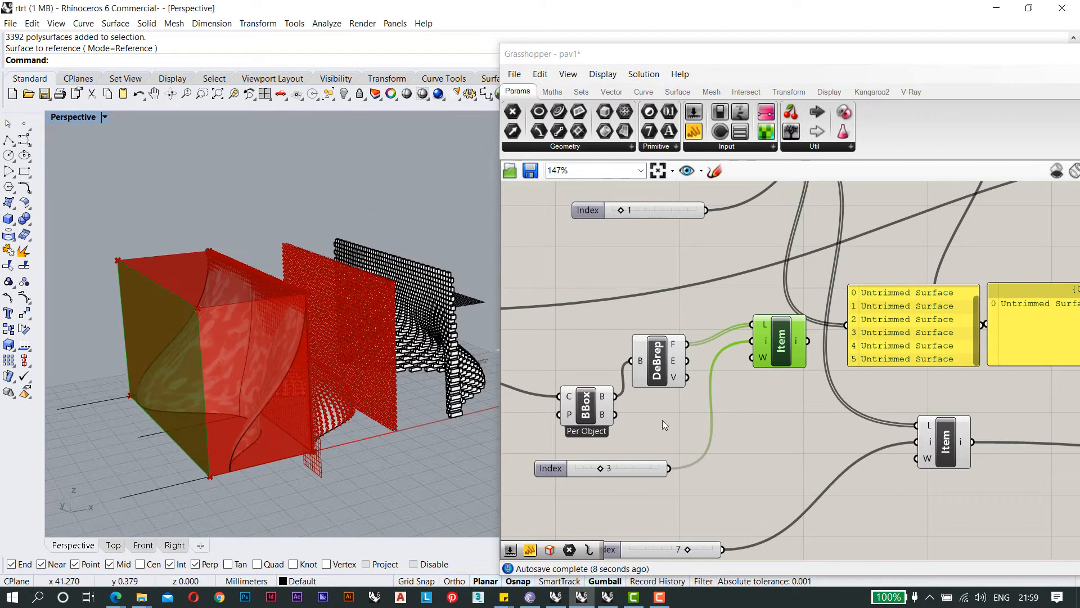
pyautogui.moveTo(786, 370); pyautogui.dragTo(736, 368, button='right')
pyautogui.scroll(-3, 736, 368)
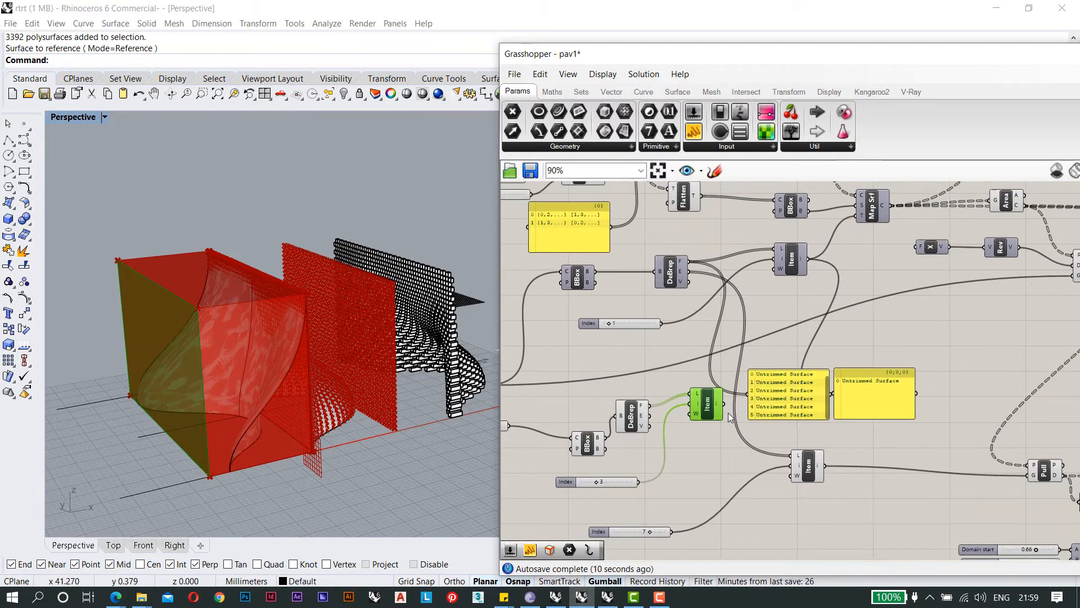
# Connect the new List Item's face output to the Map to Surface component's target (T) input, replacing the previous face.
pyautogui.moveTo(722, 53); pyautogui.dragTo(629, 39)
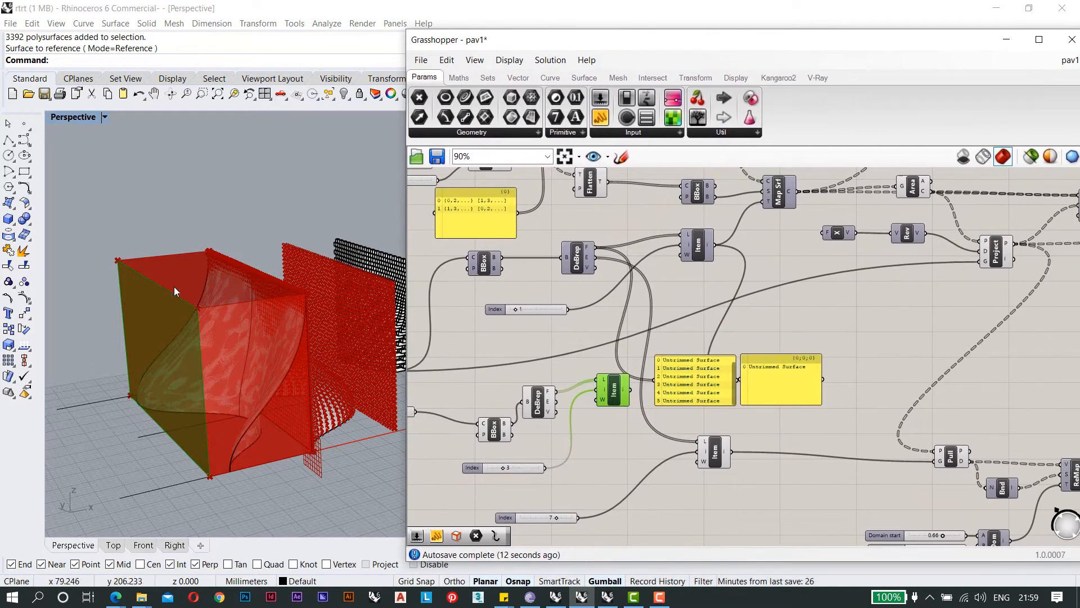
pyautogui.moveTo(690, 360); pyautogui.dragTo(663, 397, button='right')
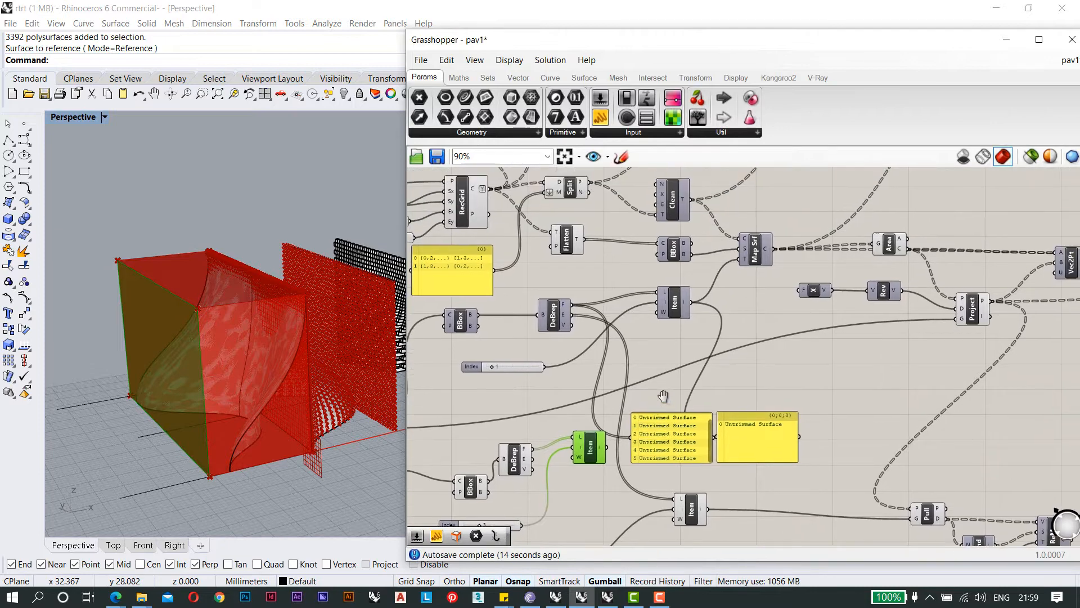
pyautogui.scroll(-1, 755, 255)
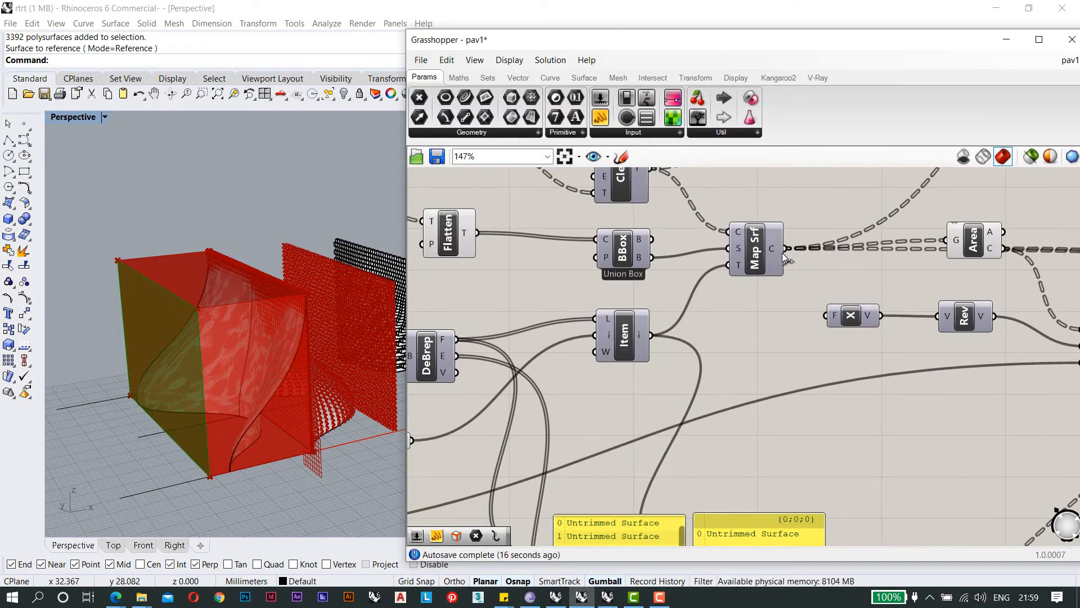
pyautogui.scroll(-1, 733, 292)
pyautogui.moveTo(734, 293)
pyautogui.mouseDown(button='right')
pyautogui.moveTo(722, 275)
pyautogui.moveTo(732, 312)
pyautogui.moveTo(737, 297)
pyautogui.mouseUp(button='right')
pyautogui.scroll(1, 725, 299)
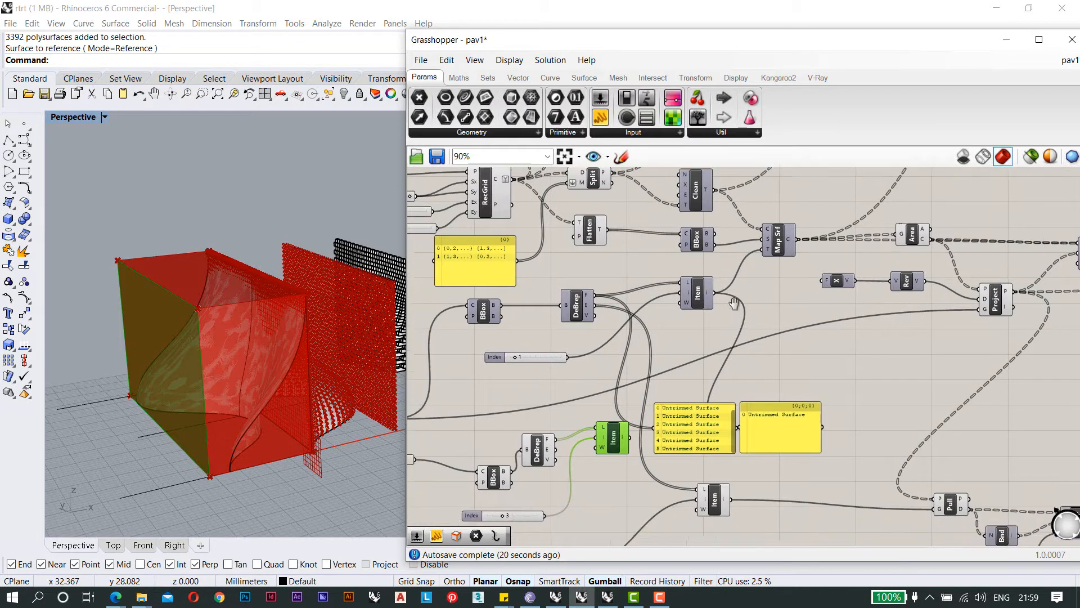
pyautogui.moveTo(613, 442); pyautogui.dragTo(607, 445)
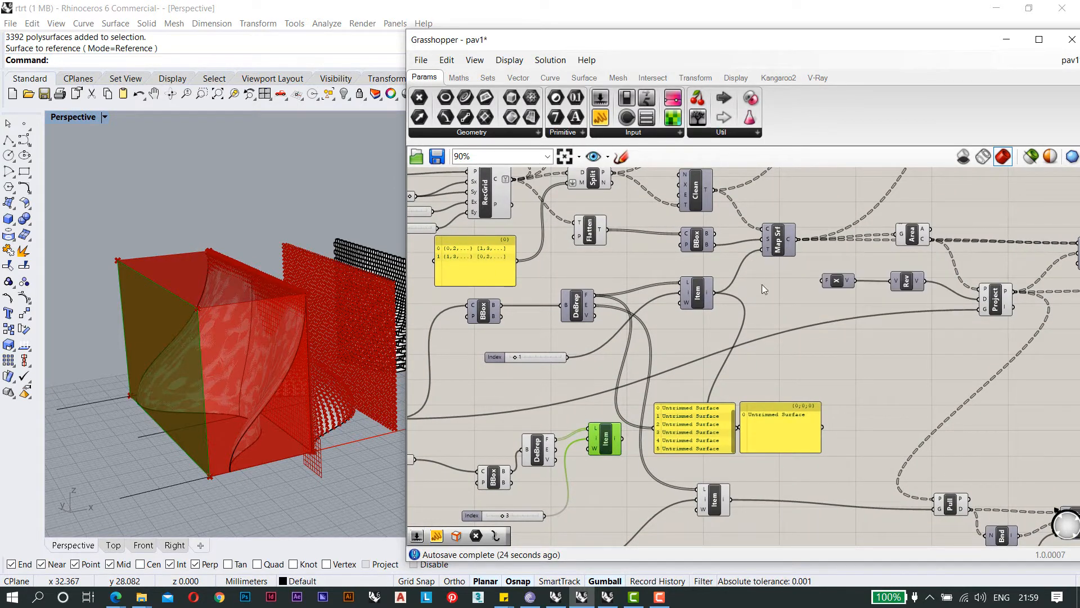
pyautogui.moveTo(753, 407); pyautogui.dragTo(732, 347, button='right')
pyautogui.moveTo(693, 365); pyautogui.dragTo(744, 375)
pyautogui.moveTo(664, 345); pyautogui.dragTo(664, 362, button='right')
pyautogui.moveTo(600, 398); pyautogui.dragTo(728, 231)
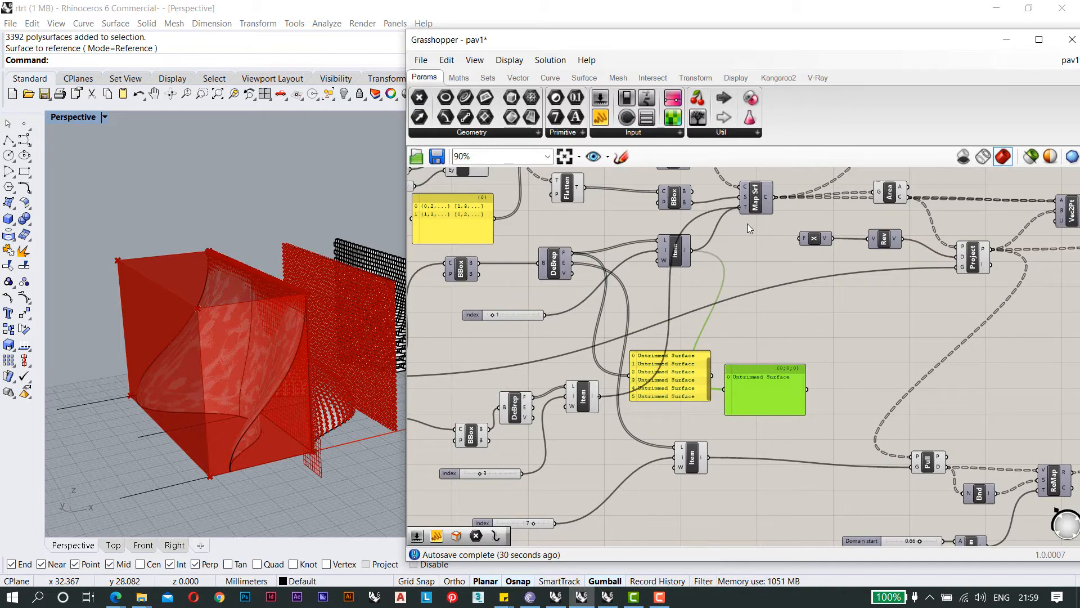
# Turn on the Map to Surface component's preview and inspect the mapped curves on the bounding-box face.
pyautogui.moveTo(754, 244); pyautogui.dragTo(748, 253, button='right')
pyautogui.click(749, 215)
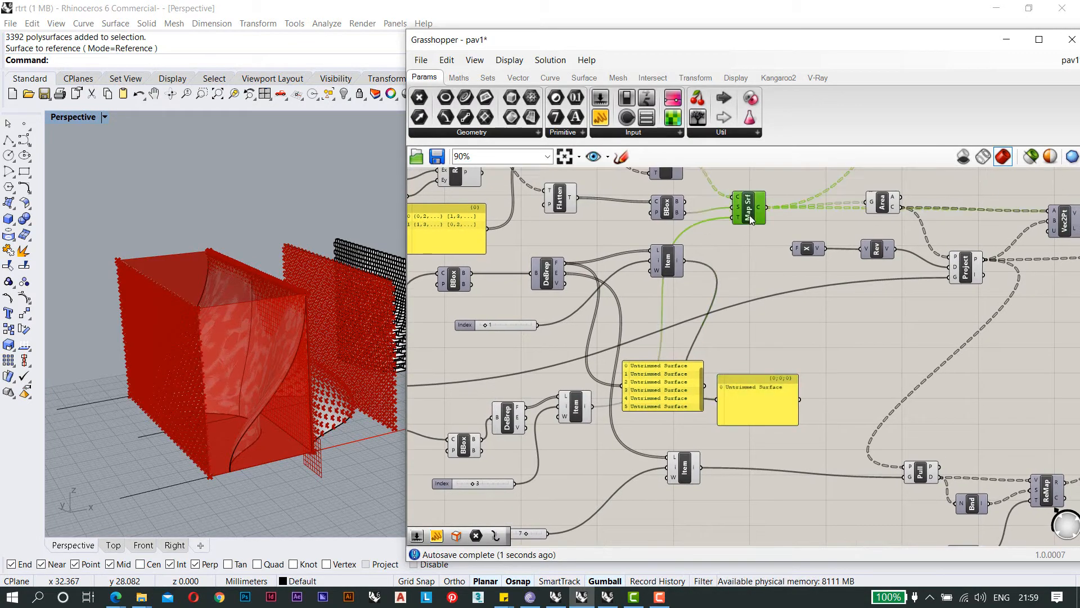
pyautogui.rightClick(750, 215)
pyautogui.click(777, 239)
pyautogui.scroll(5, 268, 370)
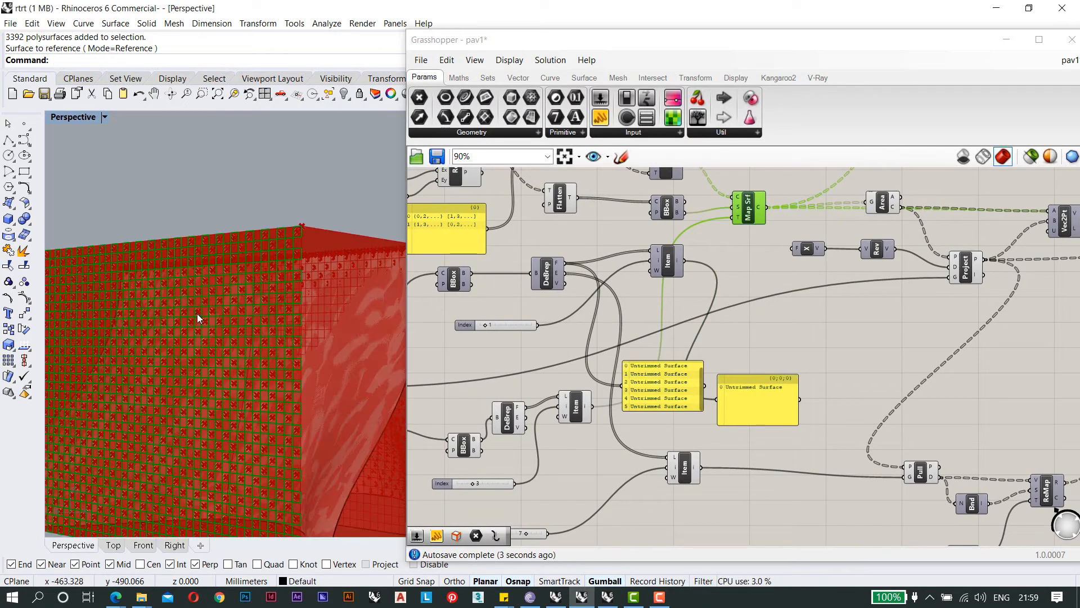
pyautogui.scroll(-6, 198, 318)
pyautogui.moveTo(198, 318); pyautogui.dragTo(264, 342, button='right')
pyautogui.scroll(4, 200, 355)
pyautogui.scroll(-3, 207, 355)
# Connect the Unit X vector directly to the Project component's direction (D) input and delete the Reverse component.
pyautogui.moveTo(809, 313); pyautogui.dragTo(776, 304, button='right')
pyautogui.scroll(-2, 777, 304)
pyautogui.moveTo(706, 331); pyautogui.dragTo(720, 338, button='right')
pyautogui.scroll(2, 606, 360)
pyautogui.moveTo(606, 360)
pyautogui.mouseDown(button='right')
pyautogui.moveTo(581, 353)
pyautogui.moveTo(649, 335)
pyautogui.moveTo(598, 358)
pyautogui.mouseUp(button='right')
pyautogui.scroll(-2, 599, 344)
pyautogui.scroll(2, 458, 392)
pyautogui.scroll(1, 458, 391)
pyautogui.scroll(-1, 605, 356)
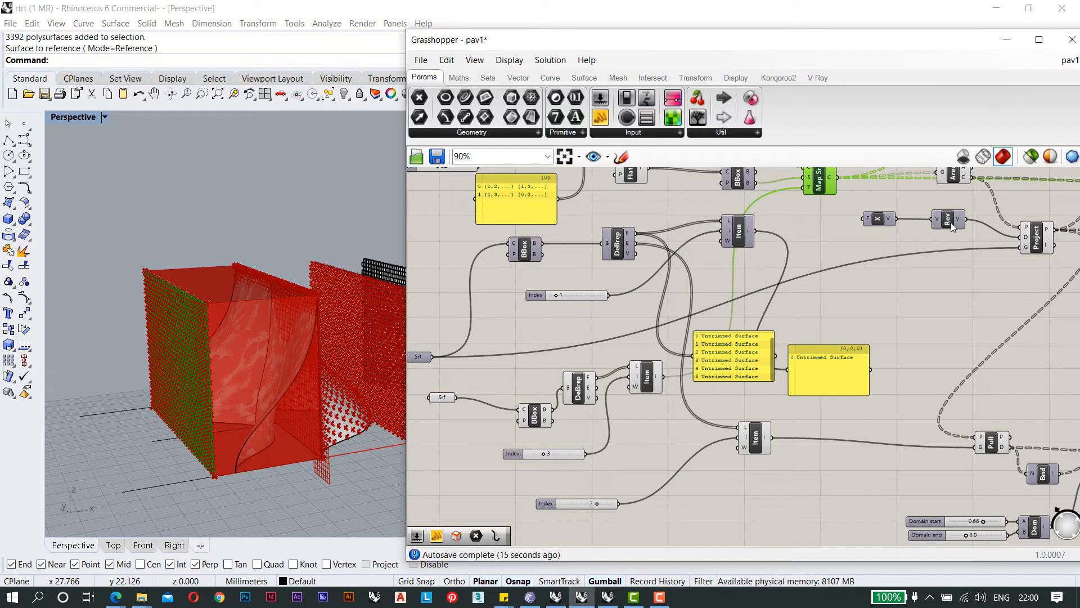
pyautogui.moveTo(951, 222); pyautogui.dragTo(1010, 233)
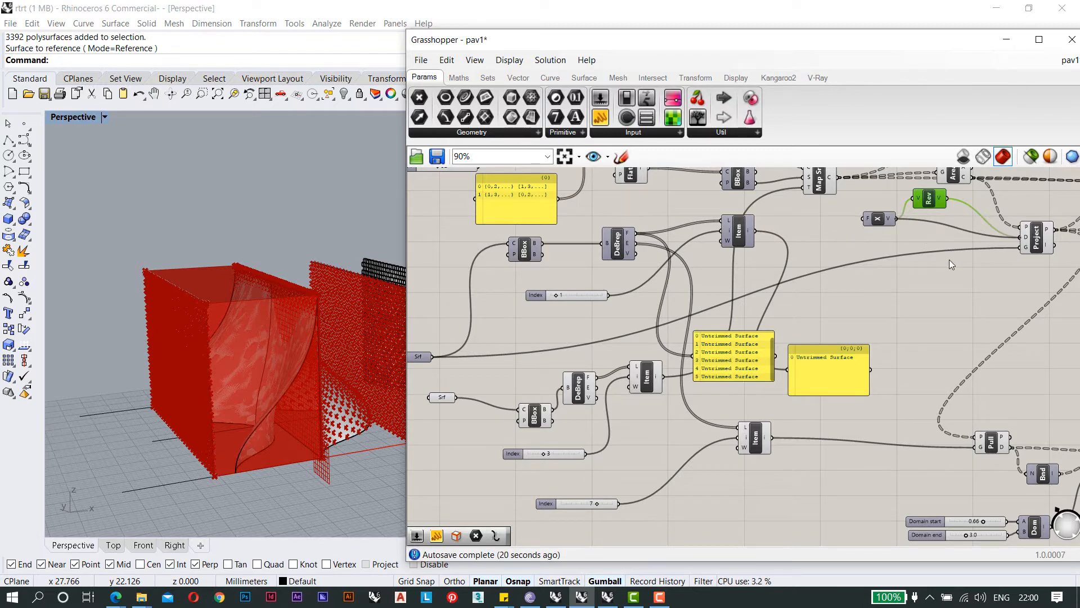
pyautogui.moveTo(984, 253); pyautogui.dragTo(916, 253, button='right')
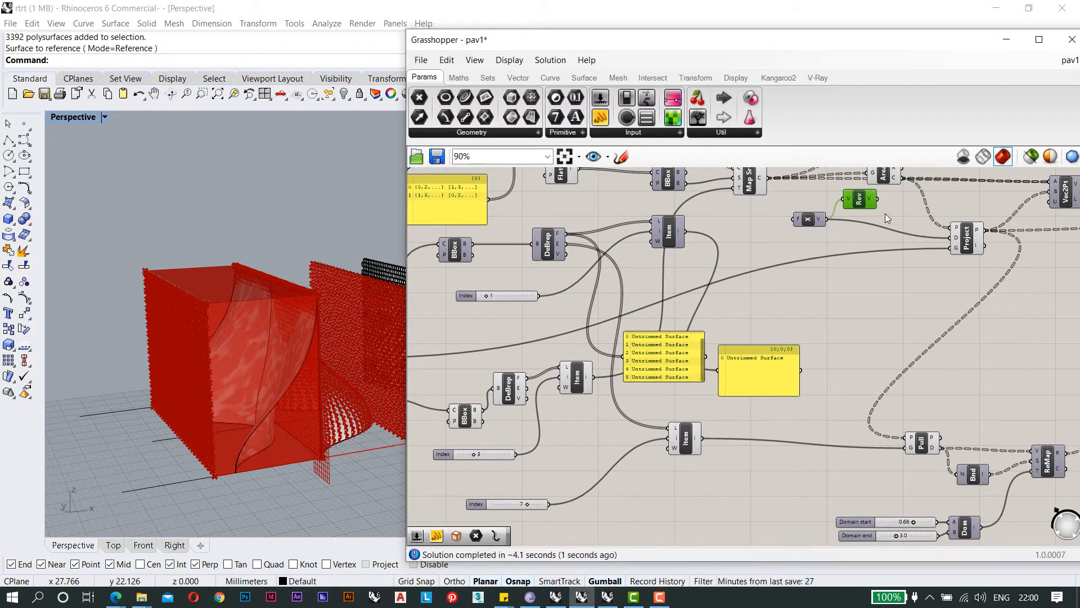
pyautogui.press('Delete')
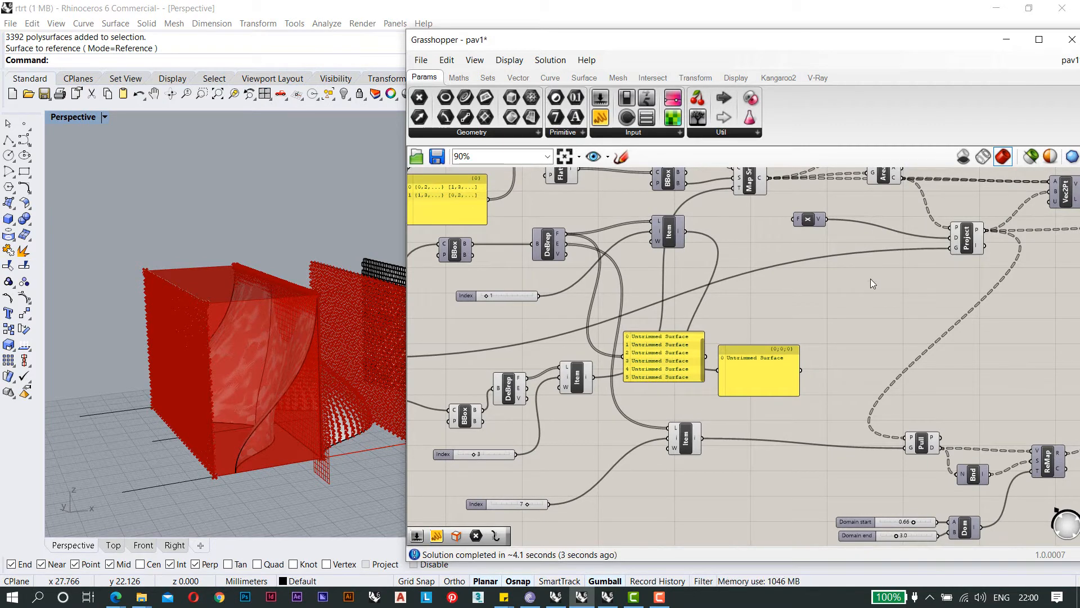
# Connect the second Surface parameter to the Project component's geometry (G) input in place of the first surface.
pyautogui.moveTo(870, 278); pyautogui.dragTo(899, 285, button='right')
pyautogui.scroll(-1, 899, 285)
pyautogui.scroll(1, 792, 316)
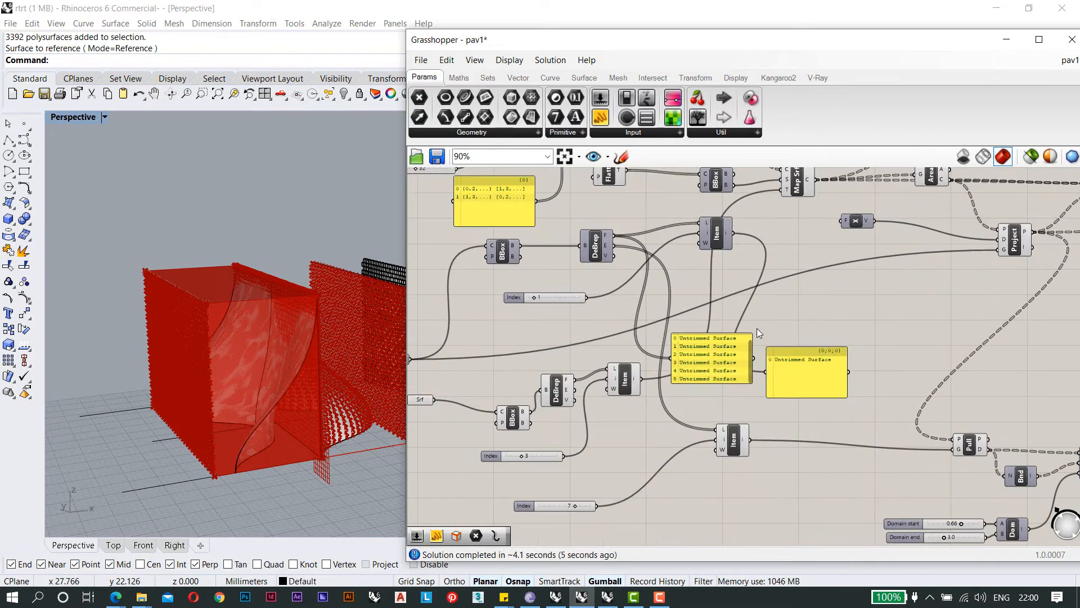
pyautogui.scroll(-1, 757, 332)
pyautogui.moveTo(481, 389); pyautogui.dragTo(961, 261)
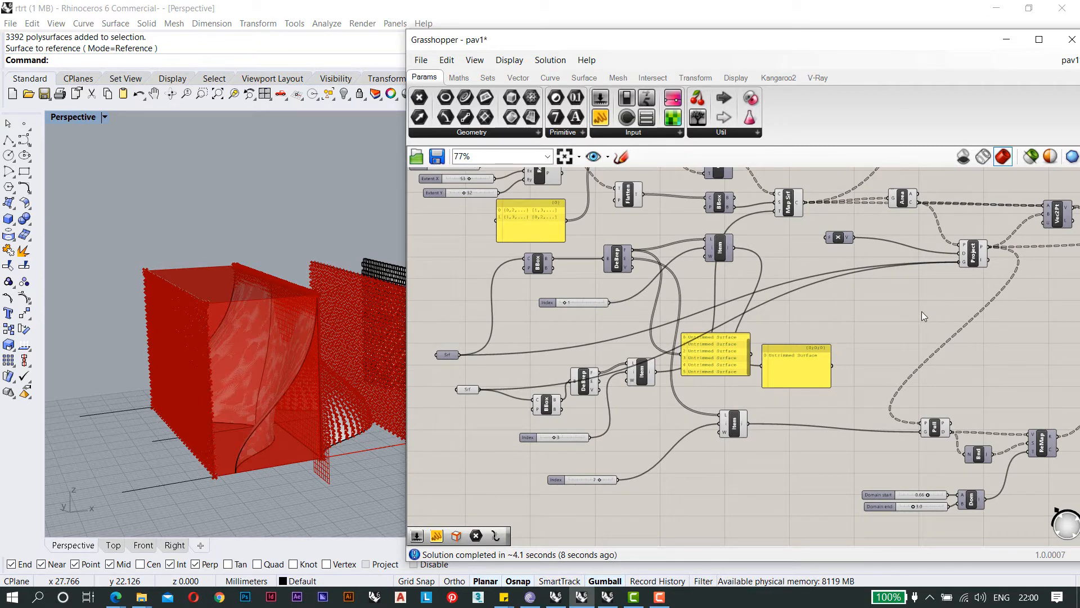
pyautogui.hotkey('ctrl', 'z')
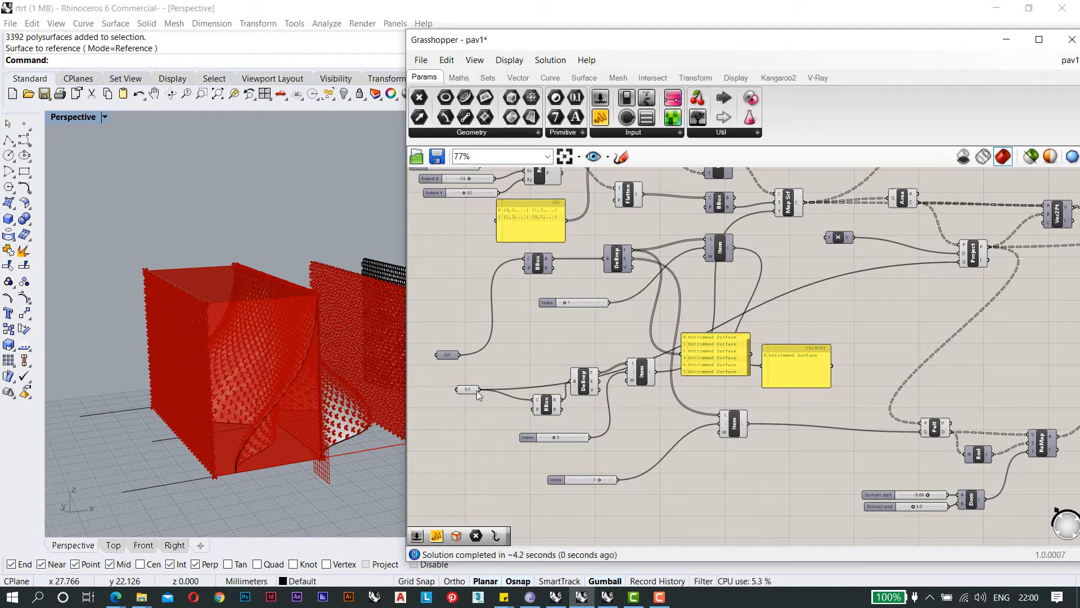
pyautogui.moveTo(477, 391); pyautogui.dragTo(461, 383)
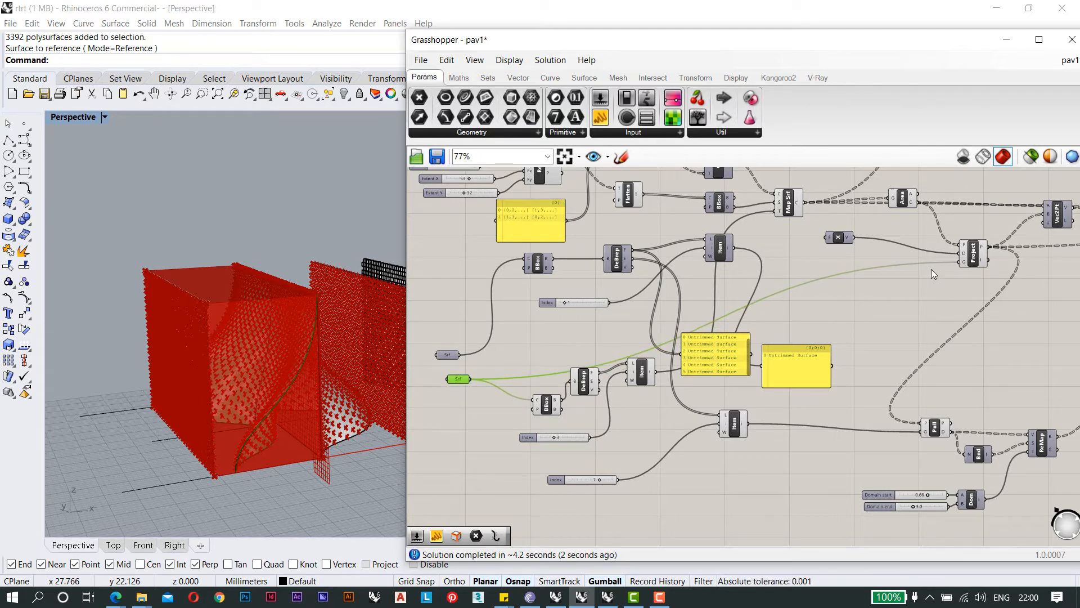
# Examine the Project component's points on the curved surface and the Area centroids on the bounding-box face.
pyautogui.click(978, 261)
pyautogui.scroll(5, 266, 348)
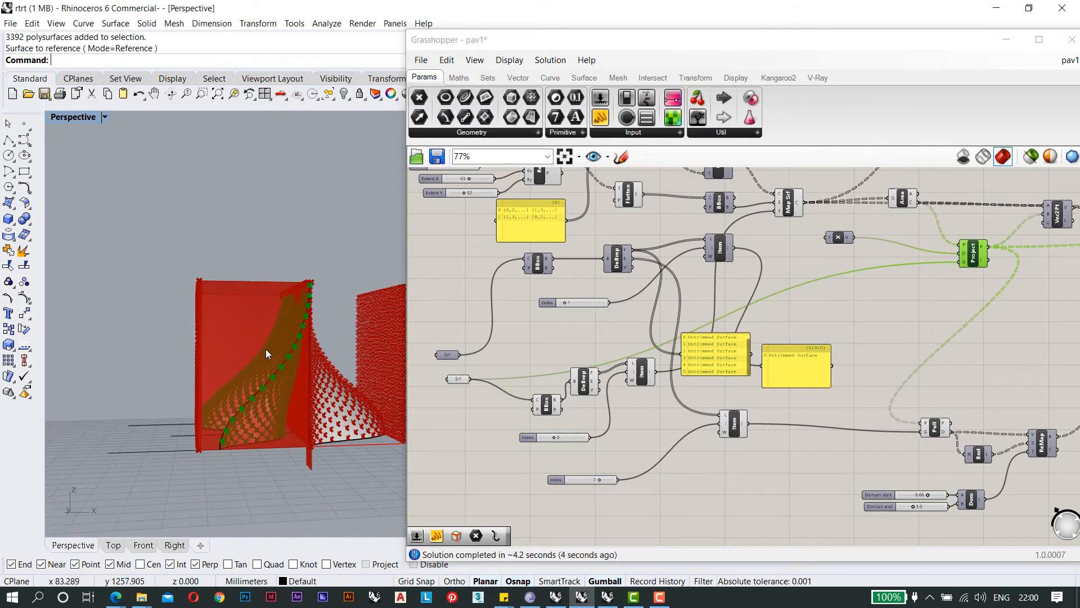
pyautogui.scroll(-5, 262, 353)
pyautogui.moveTo(779, 329); pyautogui.dragTo(743, 316, button='right')
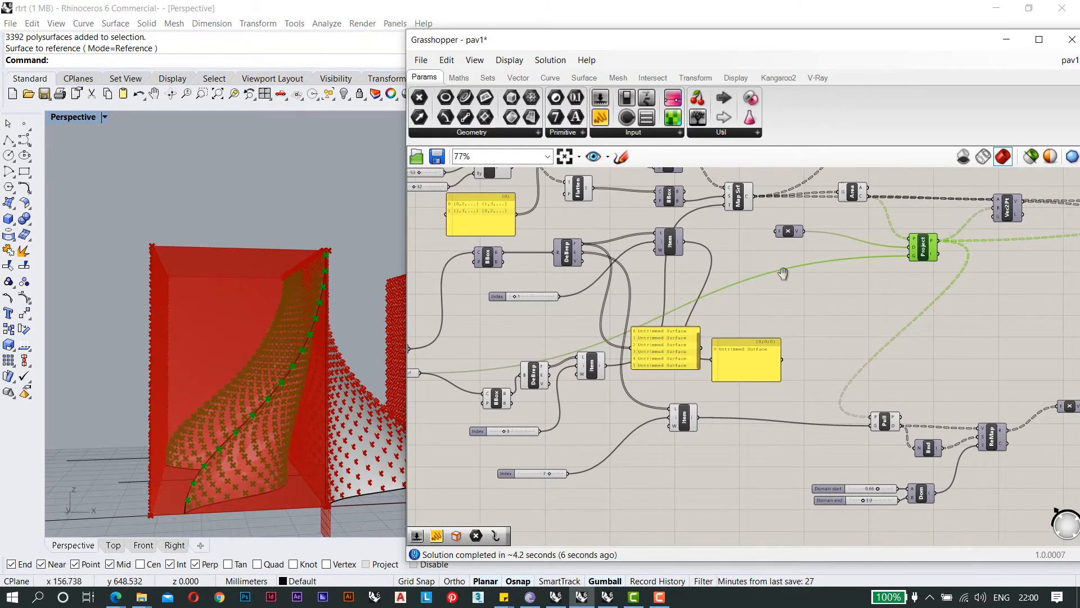
pyautogui.scroll(3, 801, 225)
pyautogui.moveTo(801, 225); pyautogui.dragTo(795, 239)
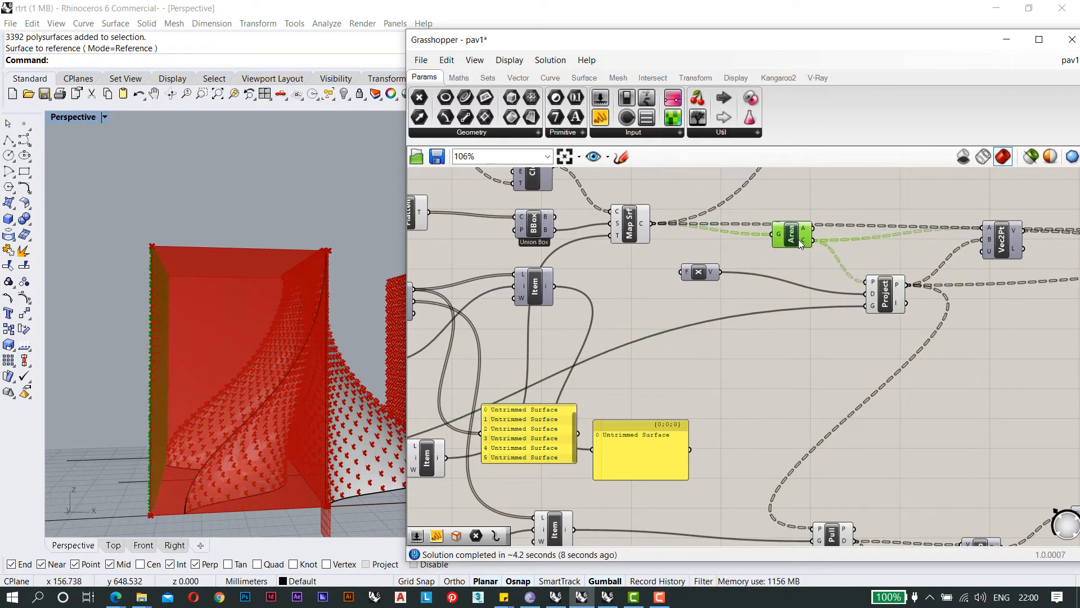
pyautogui.click(801, 266)
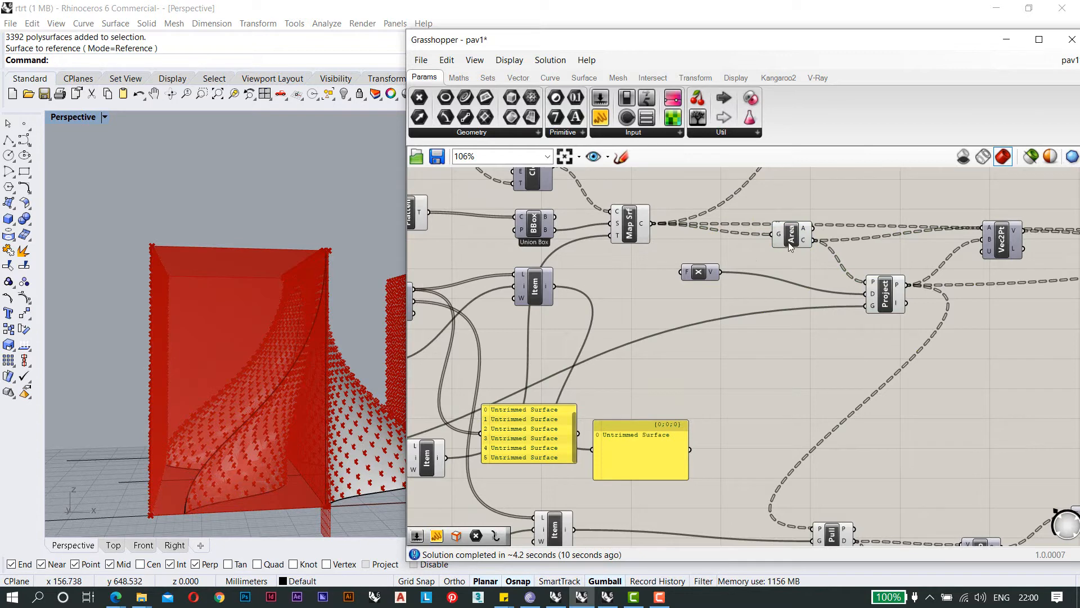
pyautogui.click(790, 246)
pyautogui.scroll(3, 200, 350)
pyautogui.moveTo(826, 366); pyautogui.dragTo(815, 306, button='right')
pyautogui.scroll(-3, 814, 301)
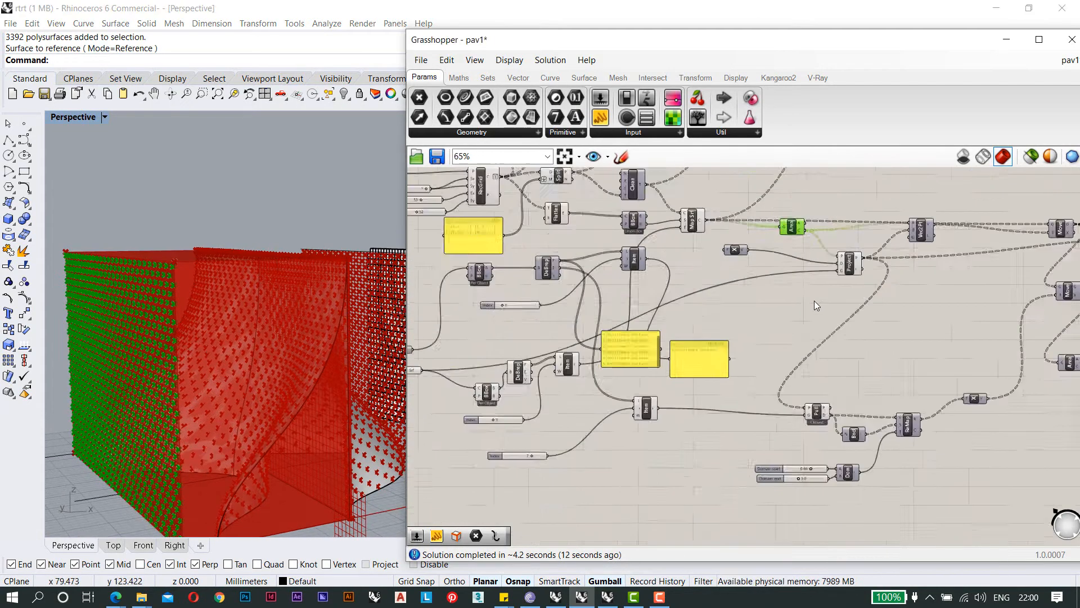
# Add another List Item component and connect the new Deconstruct Brep's edges (E) output to its list (L) input.
pyautogui.scroll(3, 782, 397)
pyautogui.moveTo(785, 398); pyautogui.dragTo(861, 417, button='right')
pyautogui.moveTo(720, 412); pyautogui.dragTo(779, 438, button='right')
pyautogui.moveTo(638, 333); pyautogui.dragTo(688, 330, button='right')
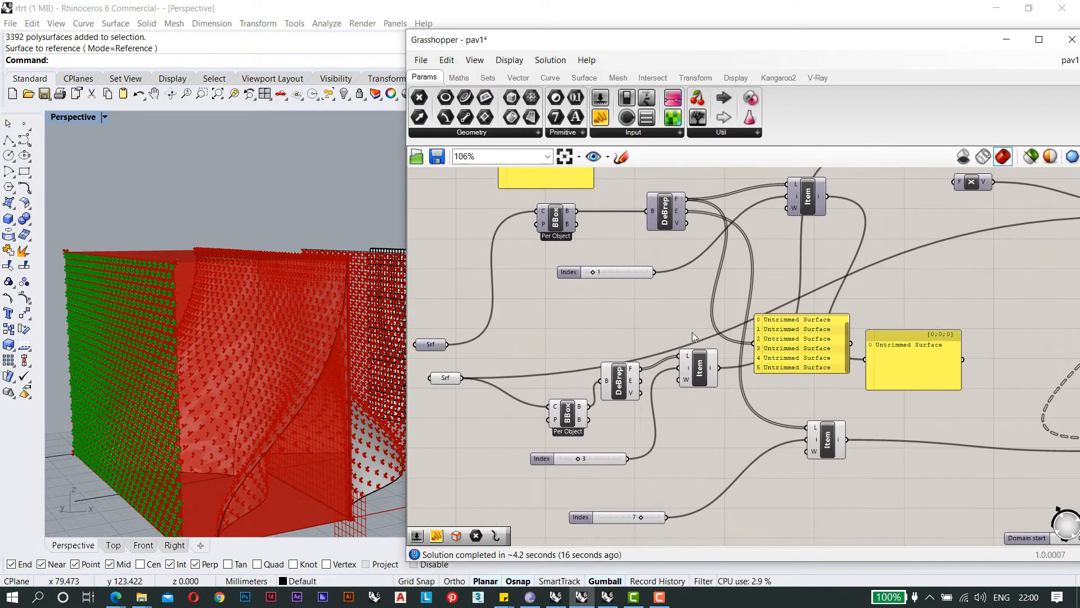
pyautogui.scroll(-2, 689, 410)
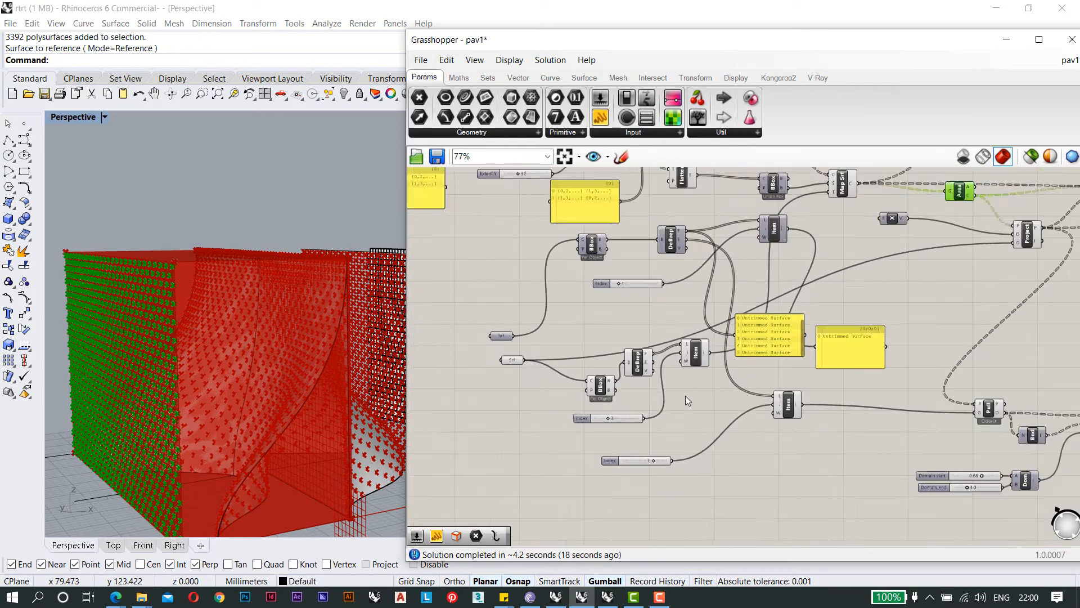
pyautogui.scroll(1, 685, 396)
pyautogui.moveTo(184, 298); pyautogui.dragTo(294, 275, button='right')
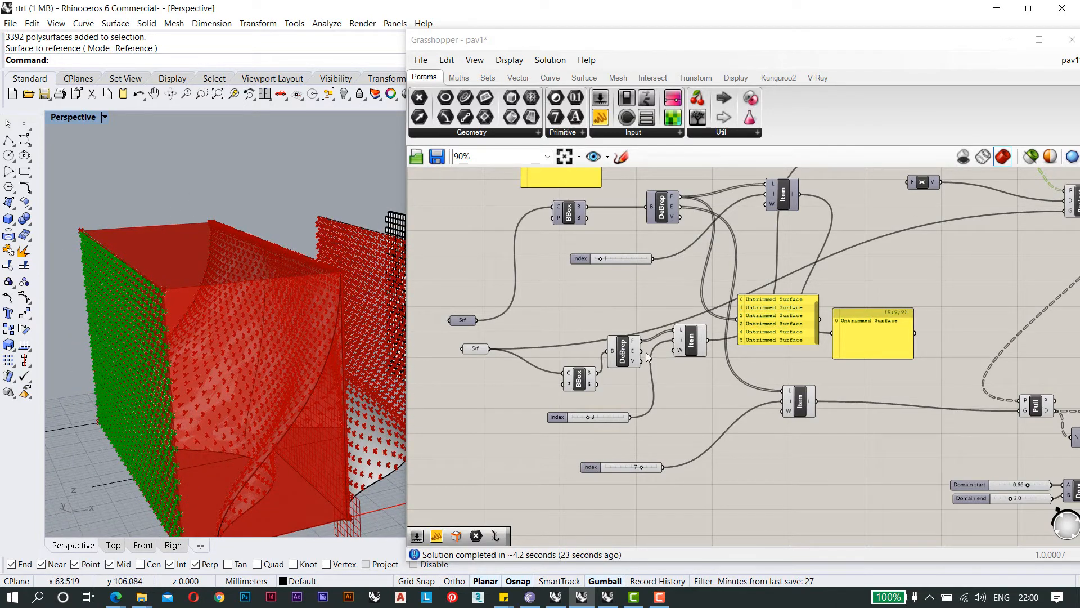
pyautogui.scroll(1, 646, 352)
pyautogui.click(625, 335)
pyautogui.moveTo(666, 363); pyautogui.dragTo(737, 395, button='right')
pyautogui.scroll(-2, 705, 361)
pyautogui.scroll(1, 757, 441)
pyautogui.doubleClick(757, 441)
pyautogui.write('li')
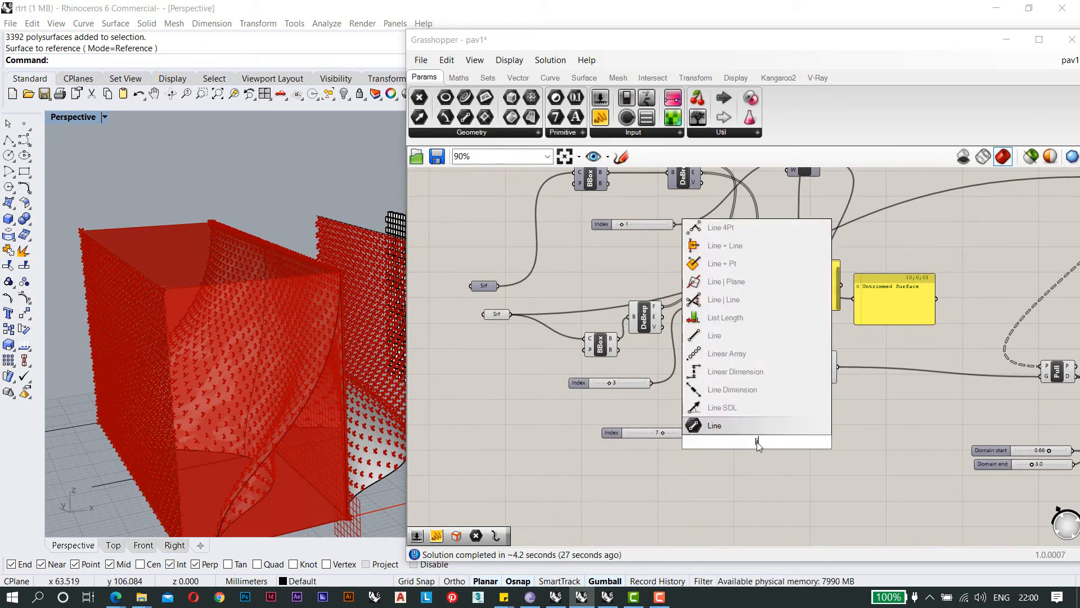
pyautogui.write('st')
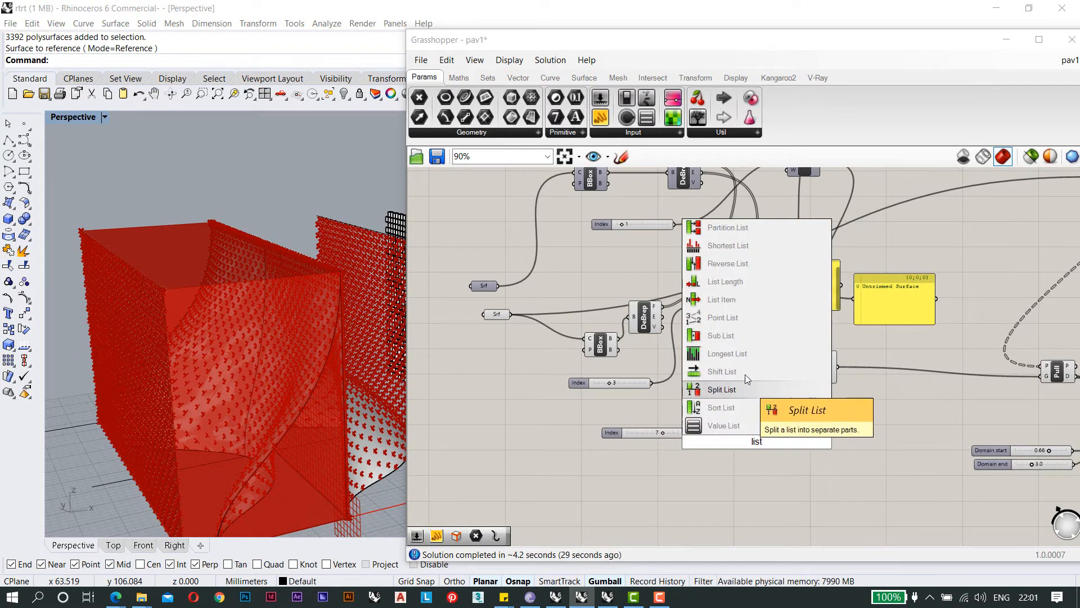
pyautogui.click(731, 299)
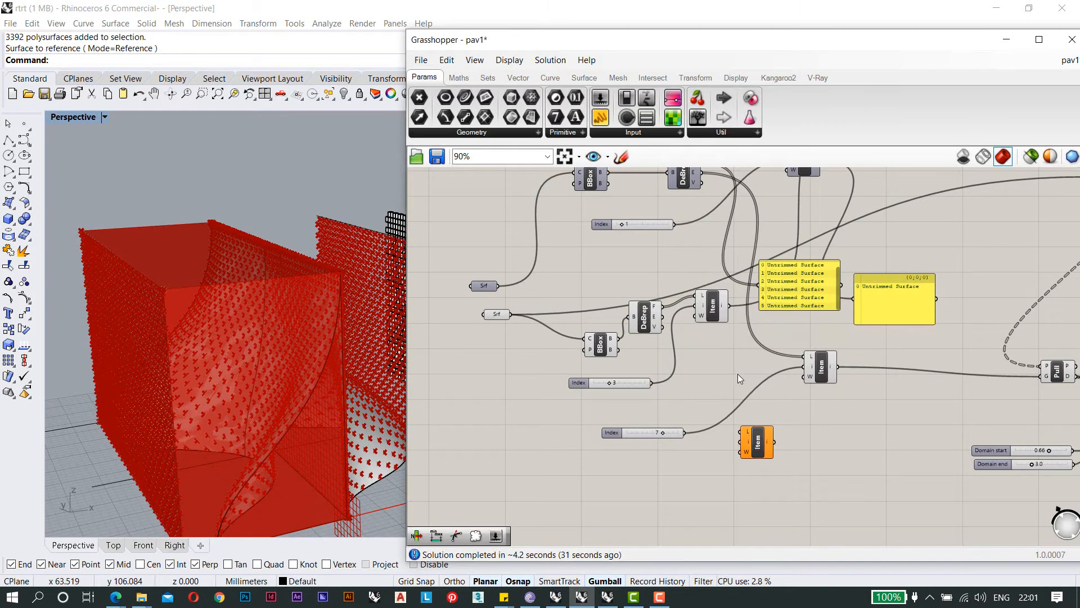
pyautogui.moveTo(730, 422); pyautogui.dragTo(740, 431)
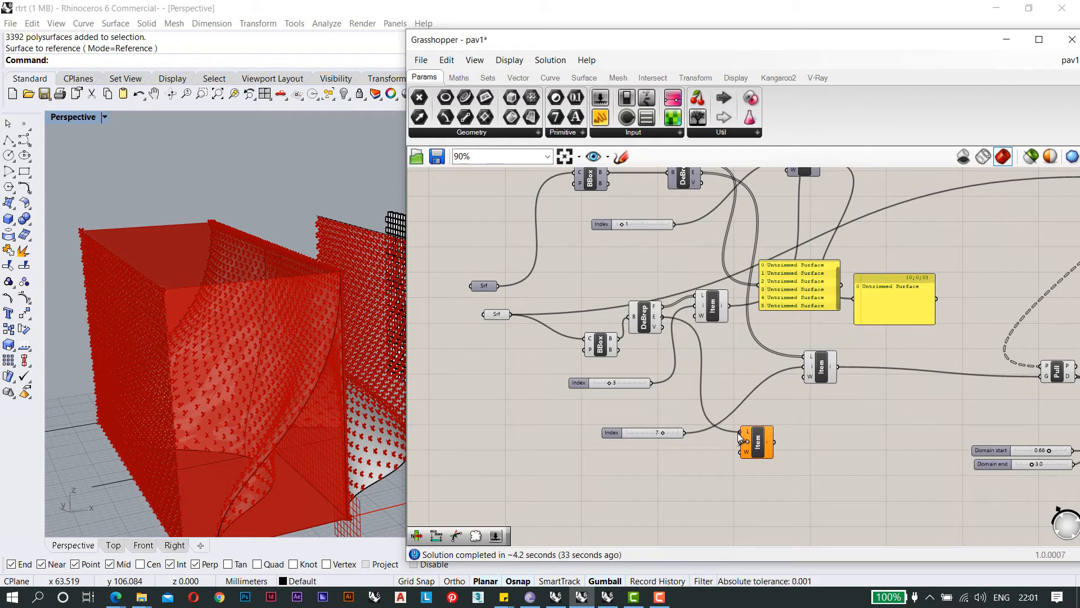
# Add a number slider set to 3, connect it to the edge List Item's index (i), and check the picked edge.
pyautogui.moveTo(670, 464); pyautogui.dragTo(682, 429, button='right')
pyautogui.doubleClick(683, 429)
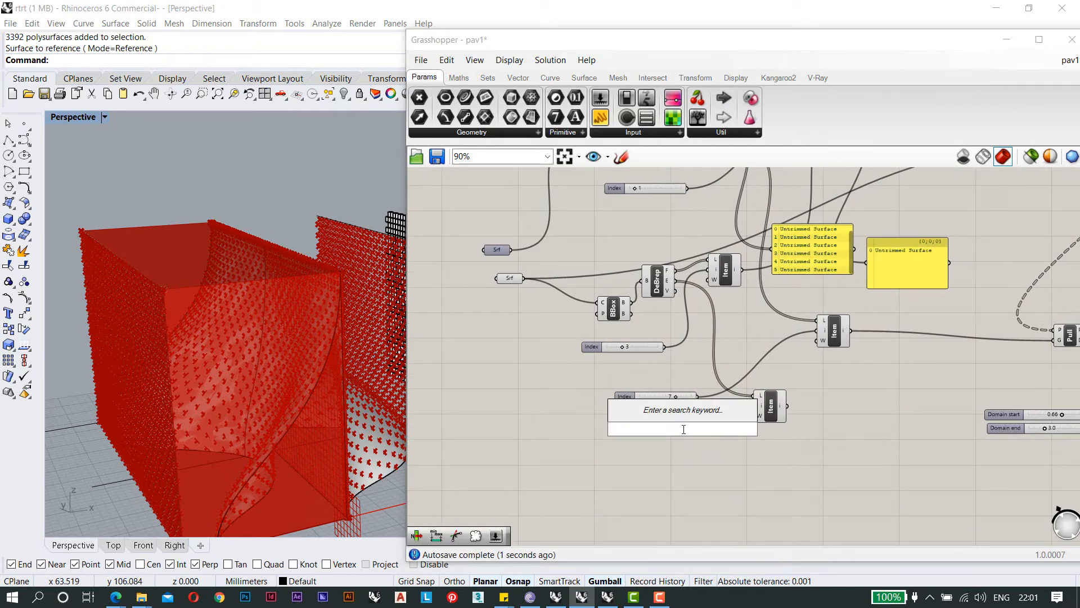
pyautogui.write('3')
pyautogui.press('Return')
pyautogui.scroll(3, 716, 434)
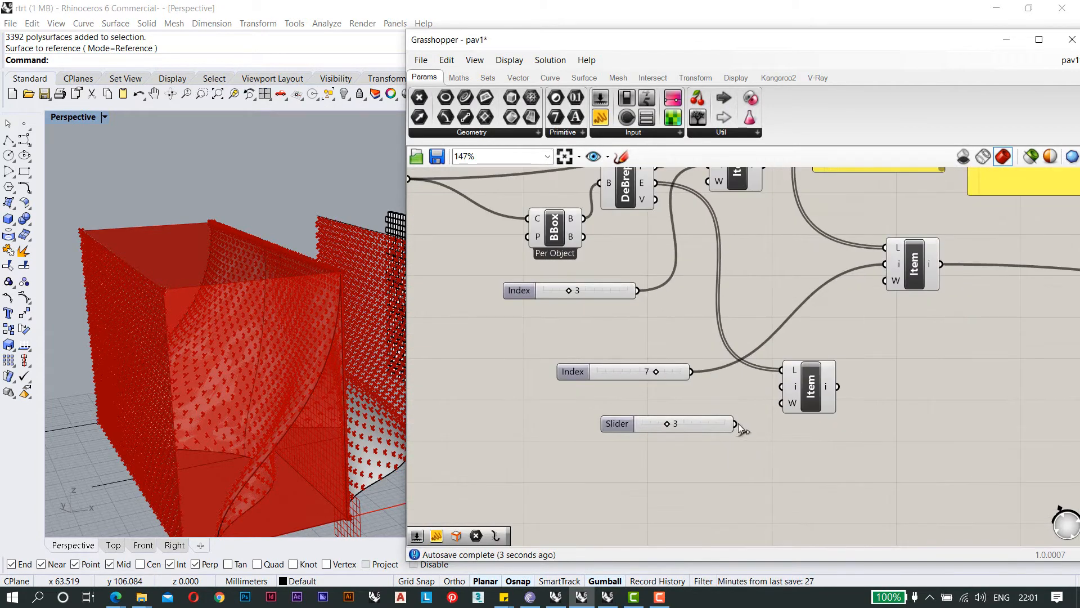
pyautogui.click(828, 390)
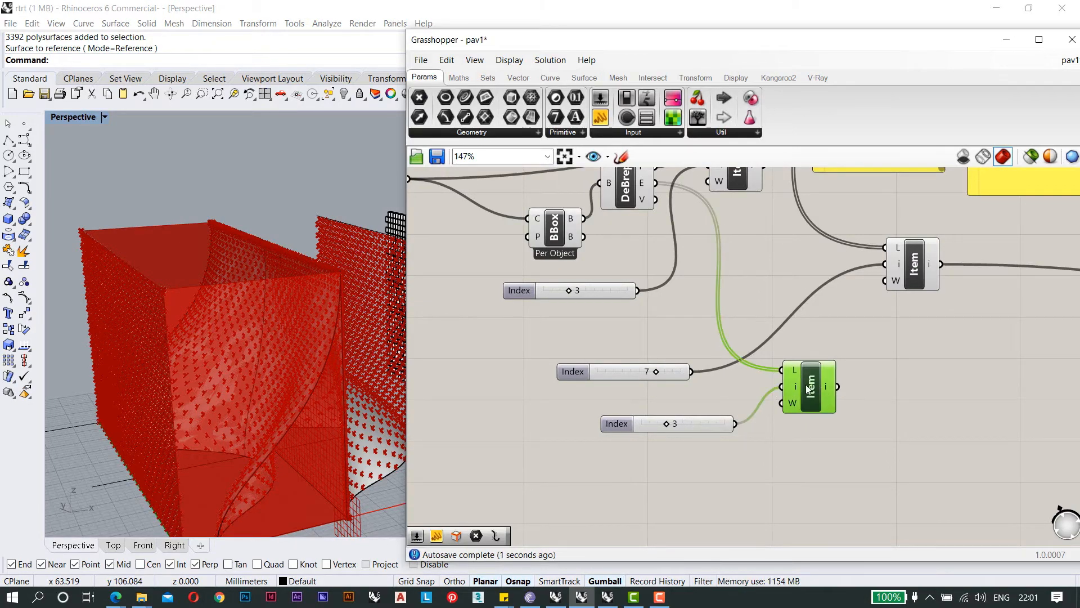
pyautogui.moveTo(266, 369); pyautogui.dragTo(243, 348, button='right')
pyautogui.scroll(6, 237, 479)
pyautogui.click(775, 465)
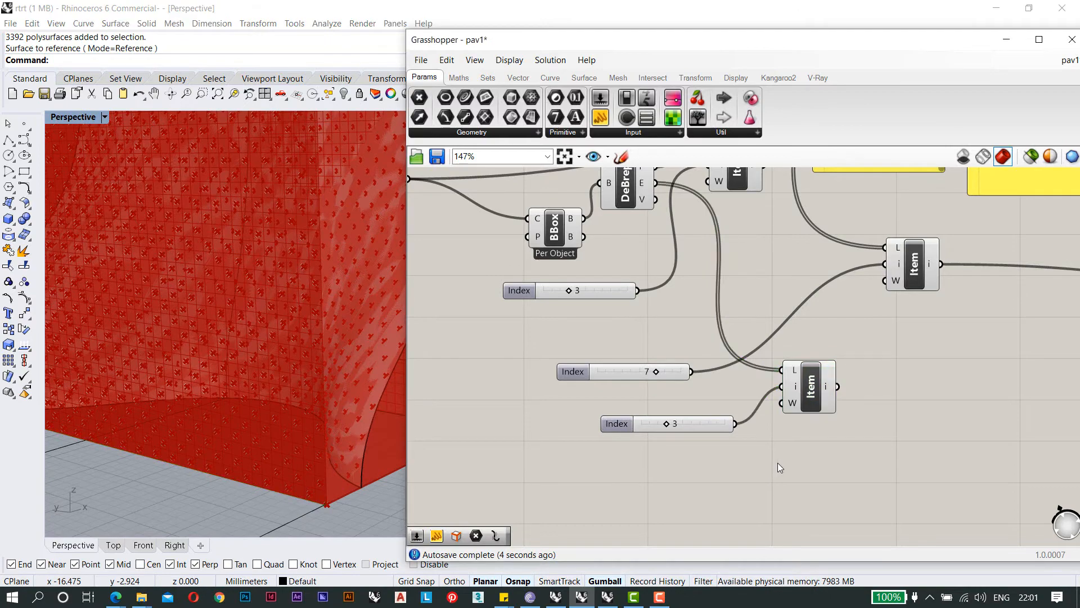
# Try index 2 on the new edge List Item's slider and check which bounding-box edge it picks.
pyautogui.click(806, 398)
pyautogui.scroll(-5, 254, 410)
pyautogui.moveTo(254, 417); pyautogui.dragTo(238, 349, button='right')
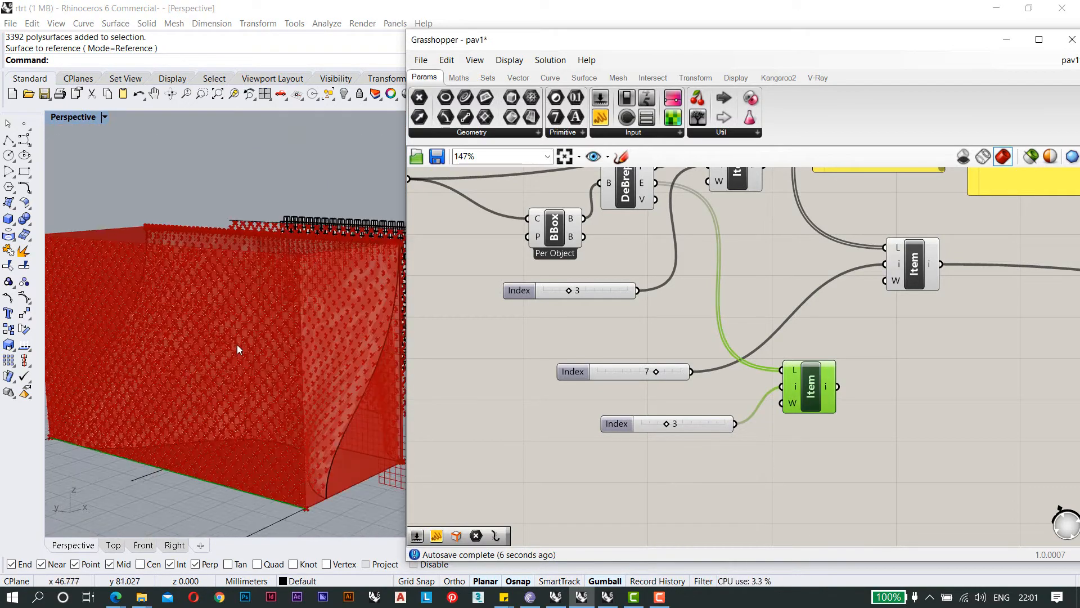
pyautogui.moveTo(668, 423); pyautogui.dragTo(657, 423)
pyautogui.scroll(-2, 297, 416)
pyautogui.scroll(6, 137, 394)
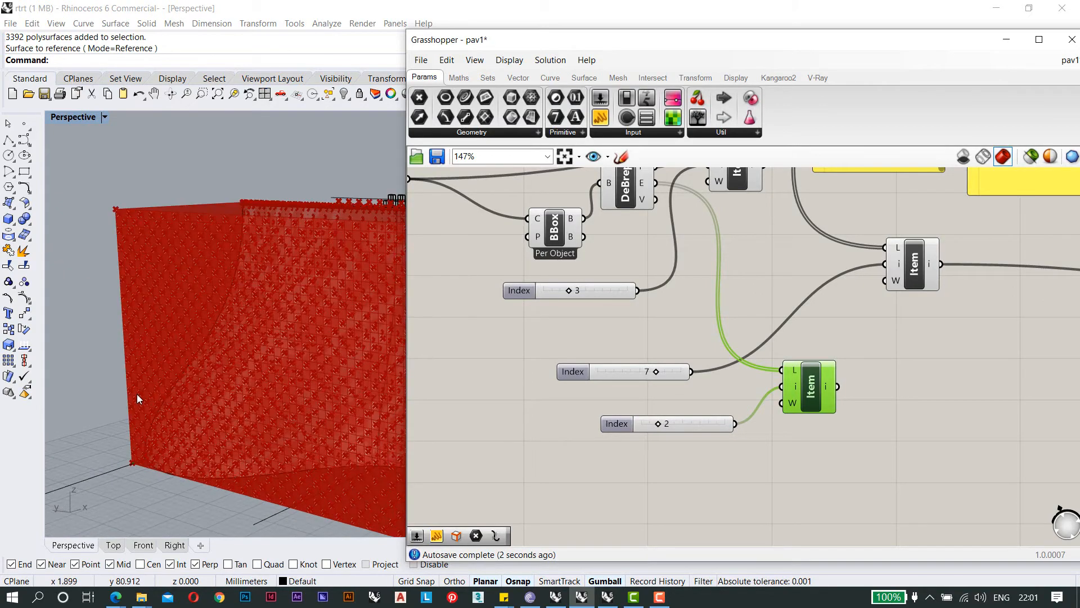
pyautogui.moveTo(137, 394); pyautogui.dragTo(190, 403, button='right')
pyautogui.scroll(-6, 190, 403)
pyautogui.scroll(3, 666, 437)
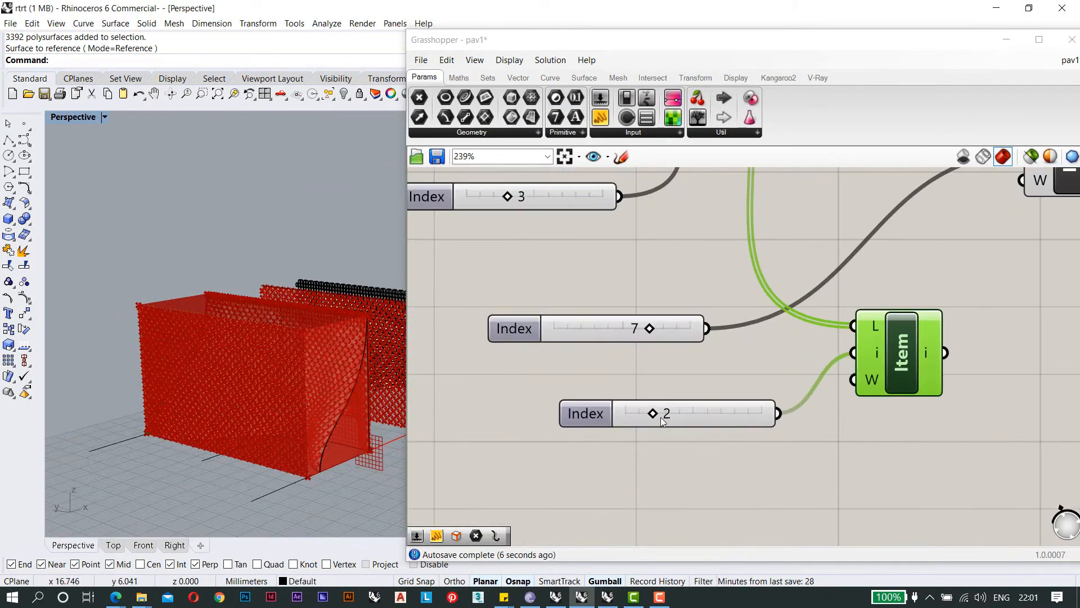
# Try index 1 on the edge slider and inspect the picked edge around the bounding box.
pyautogui.click(652, 416)
pyautogui.click(631, 468)
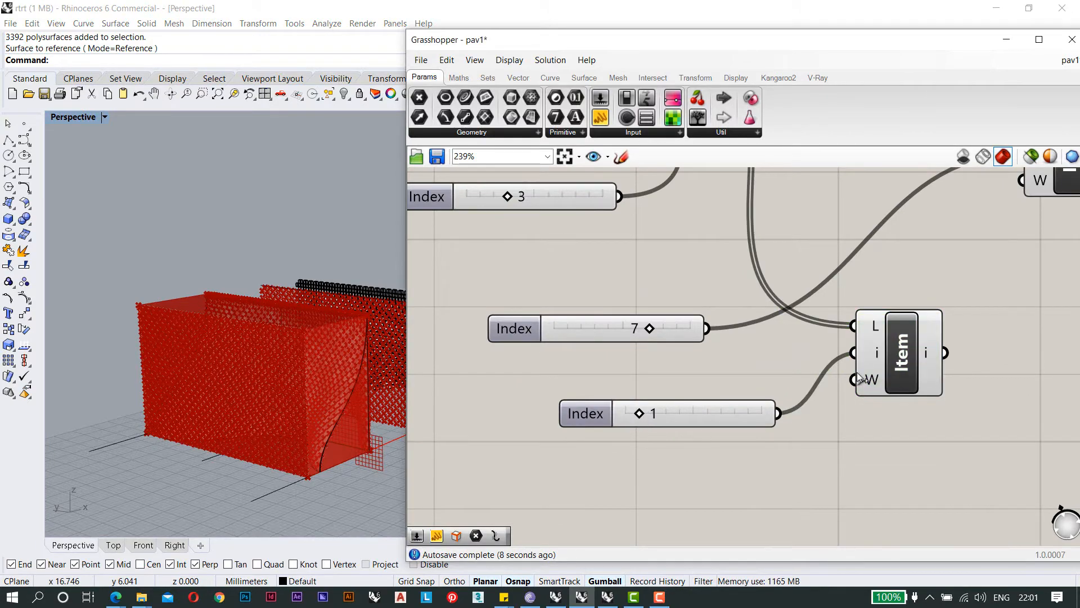
pyautogui.click(897, 365)
pyautogui.moveTo(246, 351); pyautogui.dragTo(208, 379, button='right')
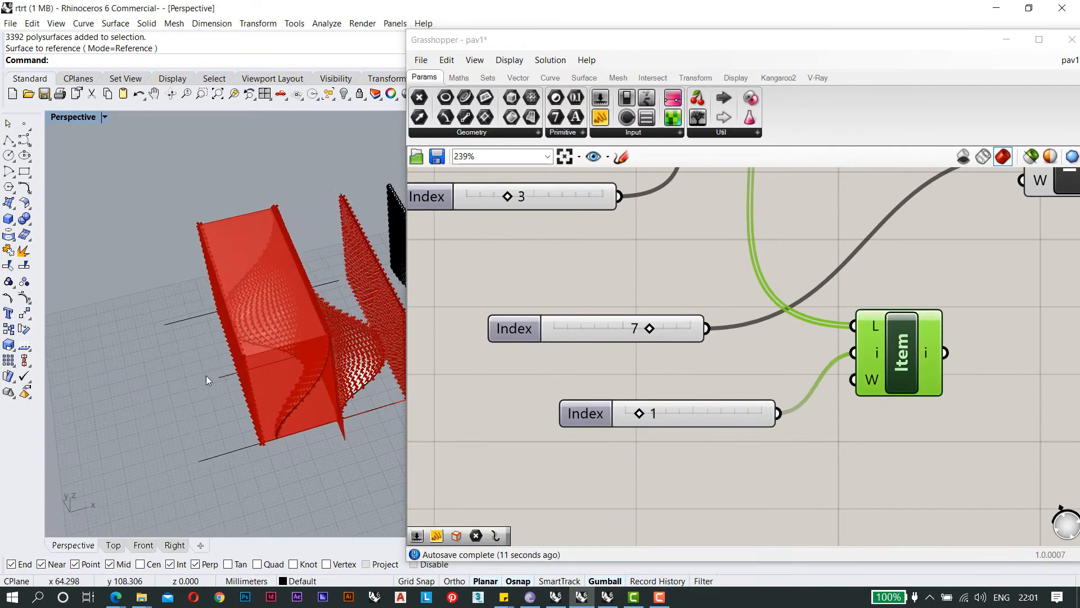
pyautogui.scroll(5, 311, 279)
pyautogui.moveTo(311, 280); pyautogui.dragTo(279, 333, button='right')
pyautogui.scroll(-6, 263, 255)
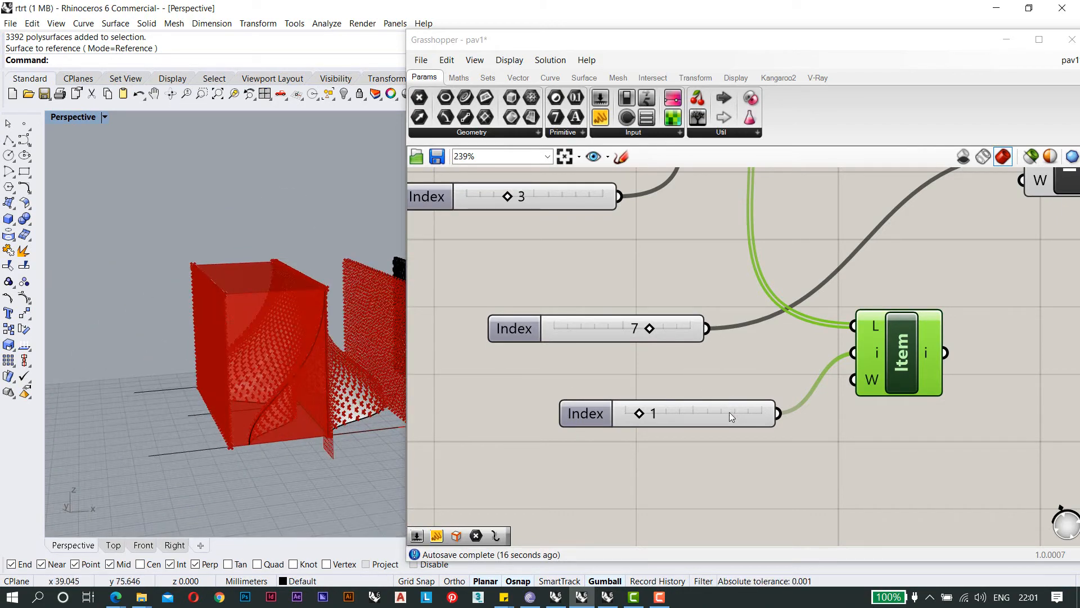
# Set the edge List Item's index slider to 5 and check the picked edge on the second surface's bounding box.
pyautogui.moveTo(644, 418); pyautogui.dragTo(653, 416)
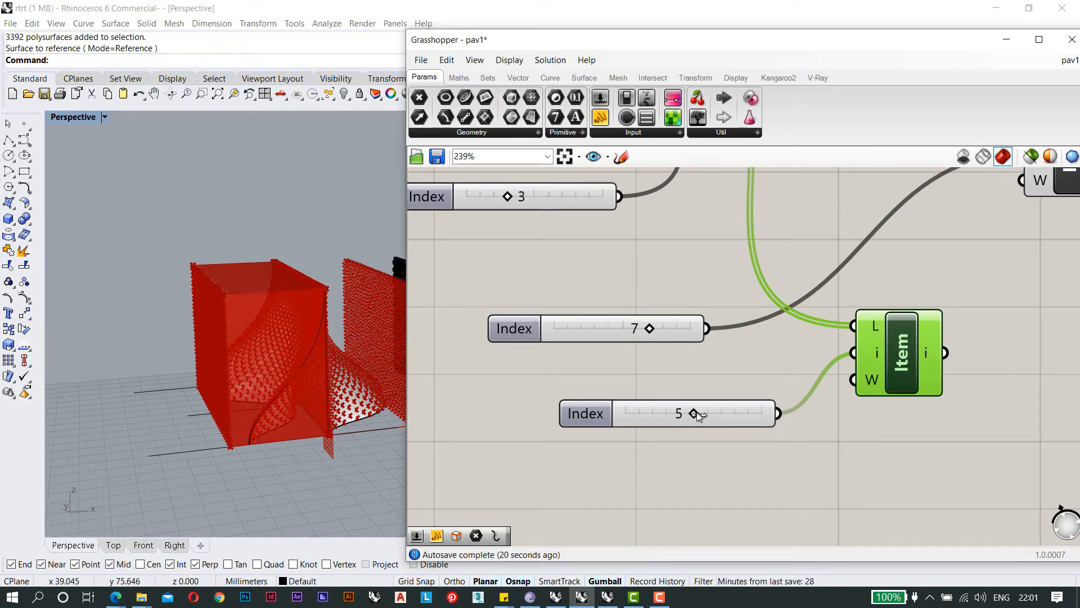
pyautogui.moveTo(342, 372); pyautogui.dragTo(285, 290, button='right')
pyautogui.scroll(5, 285, 289)
pyautogui.moveTo(269, 254); pyautogui.dragTo(409, 383, button='right')
pyautogui.scroll(2, 216, 239)
pyautogui.scroll(-7, 233, 256)
pyautogui.scroll(-5, 579, 418)
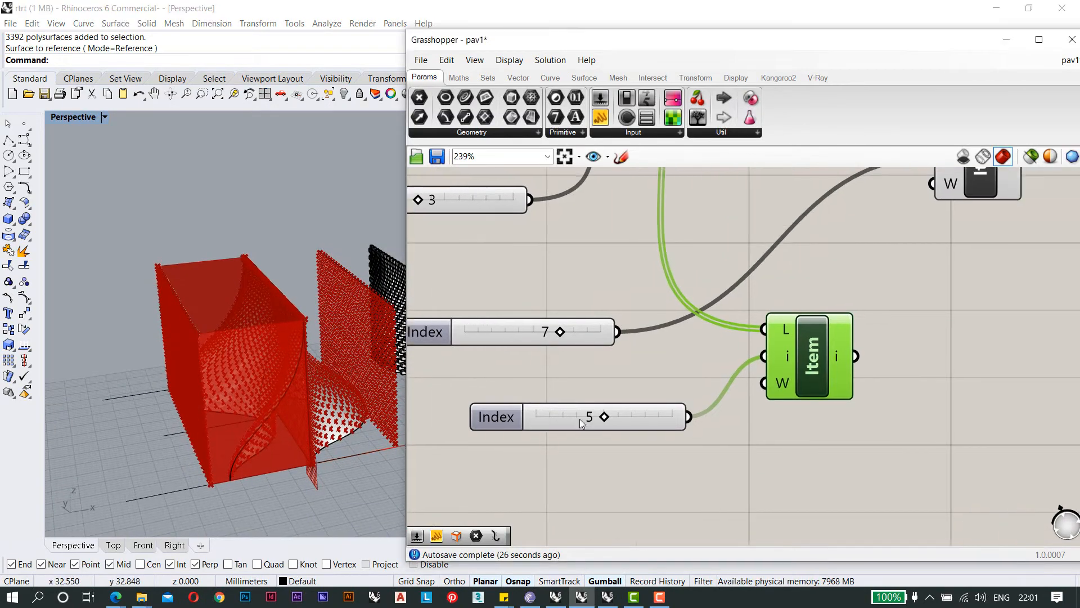
# Connect the new edge List Item's output to the Pull component's geometry (G) input, replacing the old edge List Item.
pyautogui.scroll(-1, 662, 363)
pyautogui.moveTo(662, 363); pyautogui.dragTo(585, 227, button='right')
pyautogui.moveTo(651, 332); pyautogui.dragTo(736, 442, button='right')
pyautogui.moveTo(675, 331); pyautogui.dragTo(686, 413, button='right')
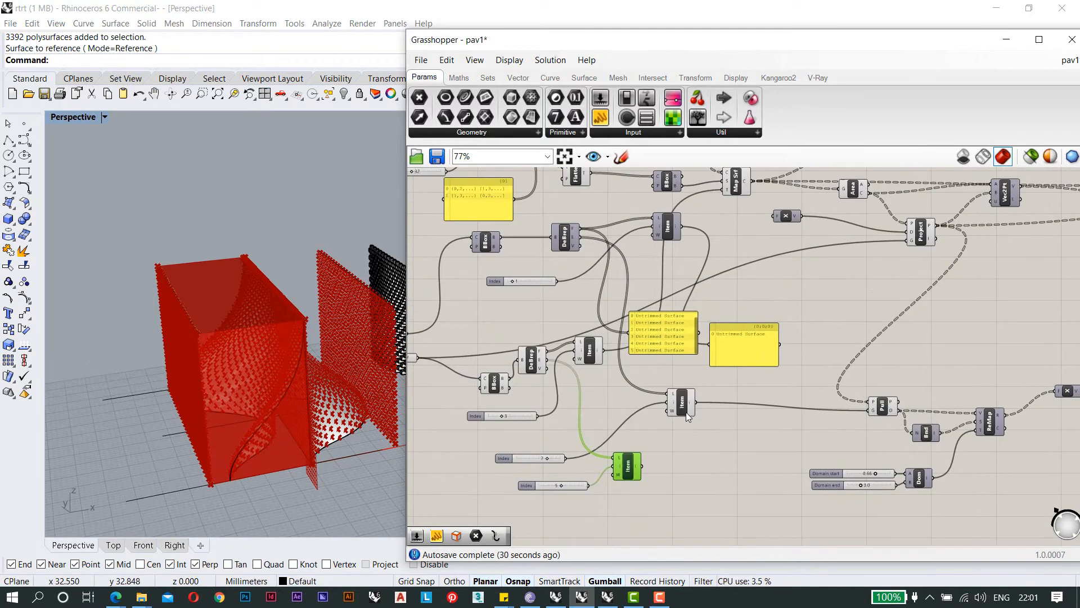
pyautogui.moveTo(686, 412)
pyautogui.mouseDown()
pyautogui.moveTo(694, 393)
pyautogui.moveTo(676, 393)
pyautogui.mouseUp()
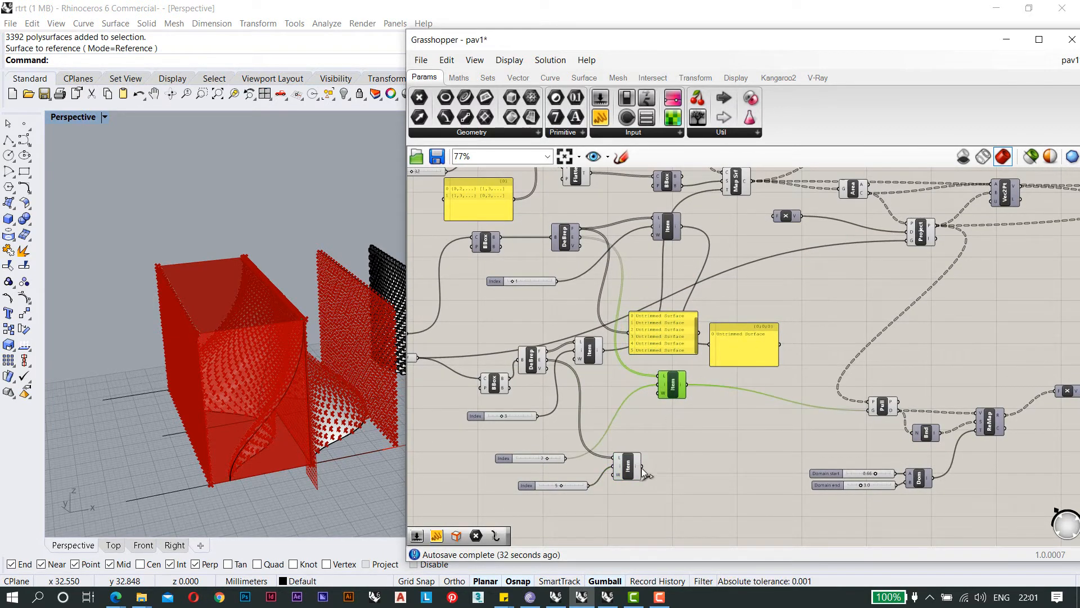
pyautogui.moveTo(642, 466); pyautogui.dragTo(870, 410)
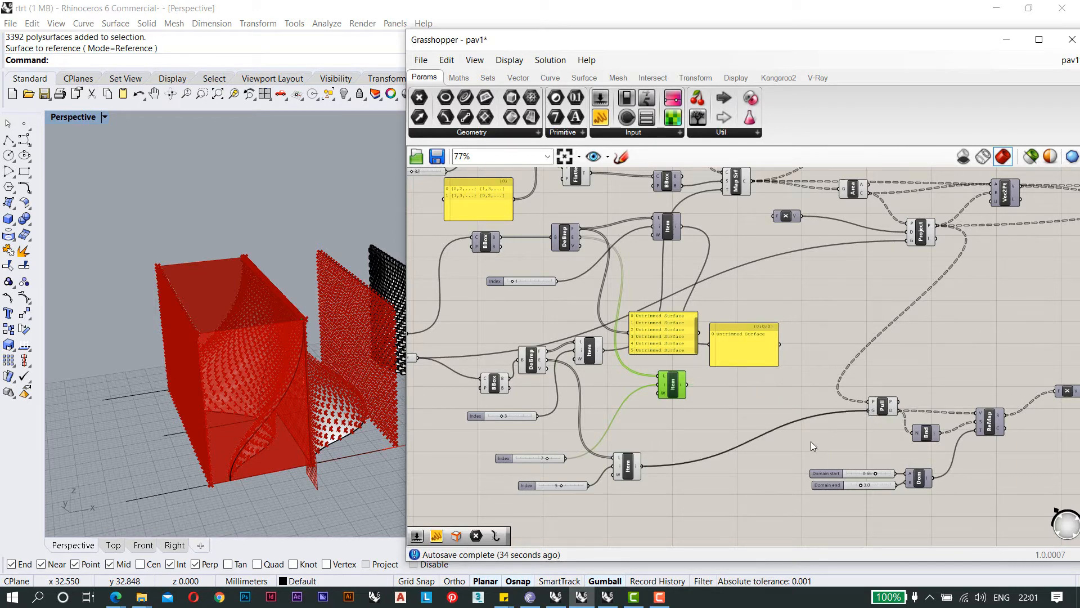
# Examine the Pull component's points along the picked bounding-box edge and its connections to the remapping components.
pyautogui.moveTo(801, 411); pyautogui.dragTo(638, 372, button='right')
pyautogui.scroll(3, 719, 372)
pyautogui.click(721, 372)
pyautogui.moveTo(257, 328); pyautogui.dragTo(275, 287, button='right')
pyautogui.scroll(7, 296, 258)
pyautogui.scroll(-8, 322, 309)
pyautogui.moveTo(695, 349); pyautogui.dragTo(666, 386, button='right')
pyautogui.scroll(-3, 628, 382)
pyautogui.scroll(5, 682, 411)
pyautogui.scroll(-5, 753, 438)
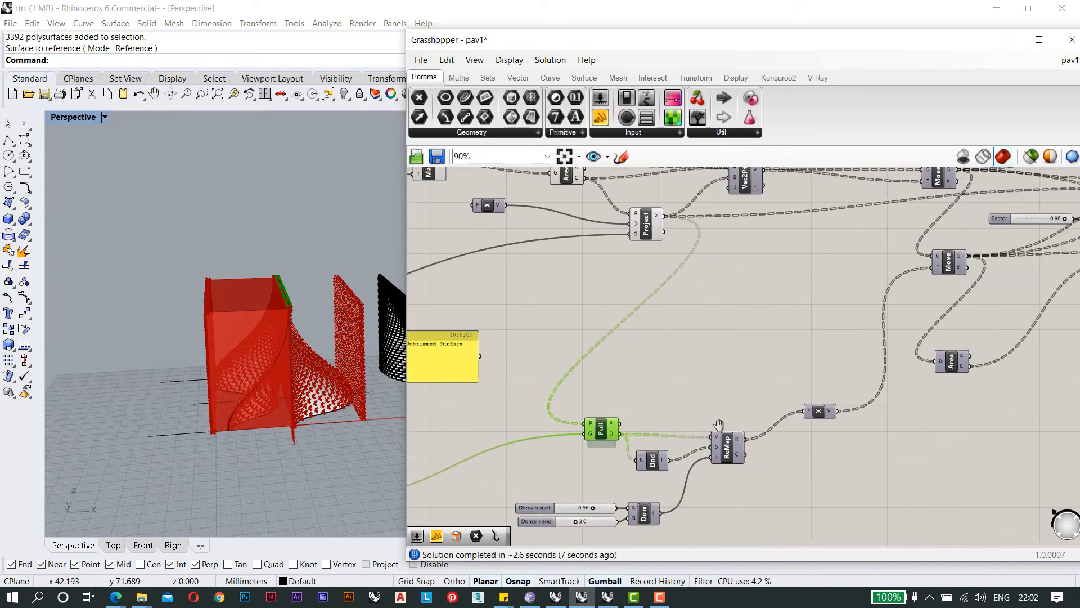
pyautogui.scroll(3, 661, 405)
pyautogui.scroll(3, 261, 415)
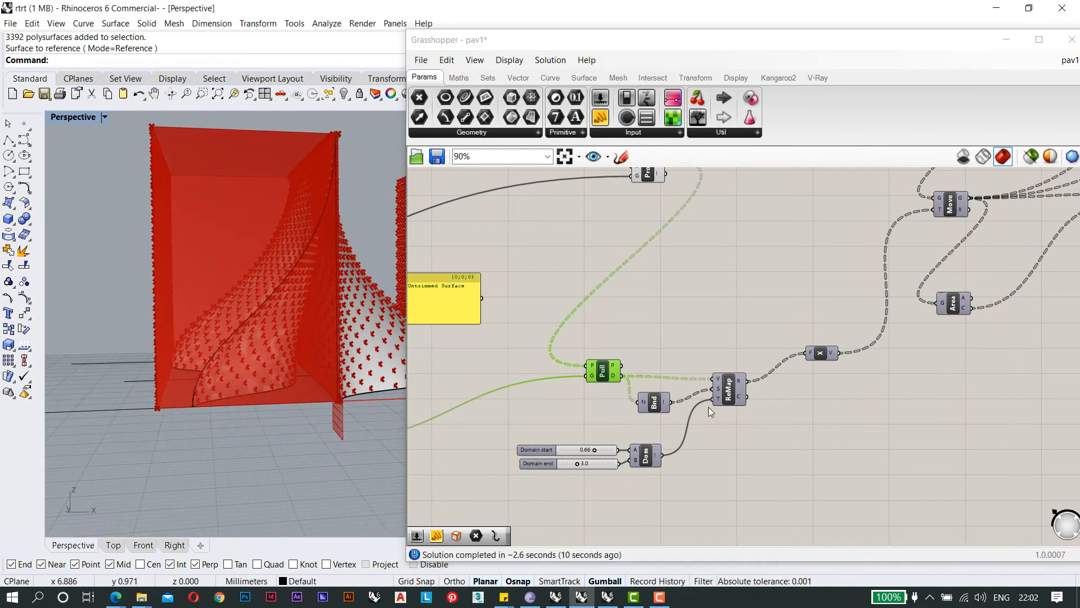
pyautogui.scroll(-3, 708, 407)
pyautogui.scroll(4, 872, 275)
# Turn off the preview of the duplicated definition's Project component.
pyautogui.moveTo(872, 275); pyautogui.dragTo(797, 352, button='right')
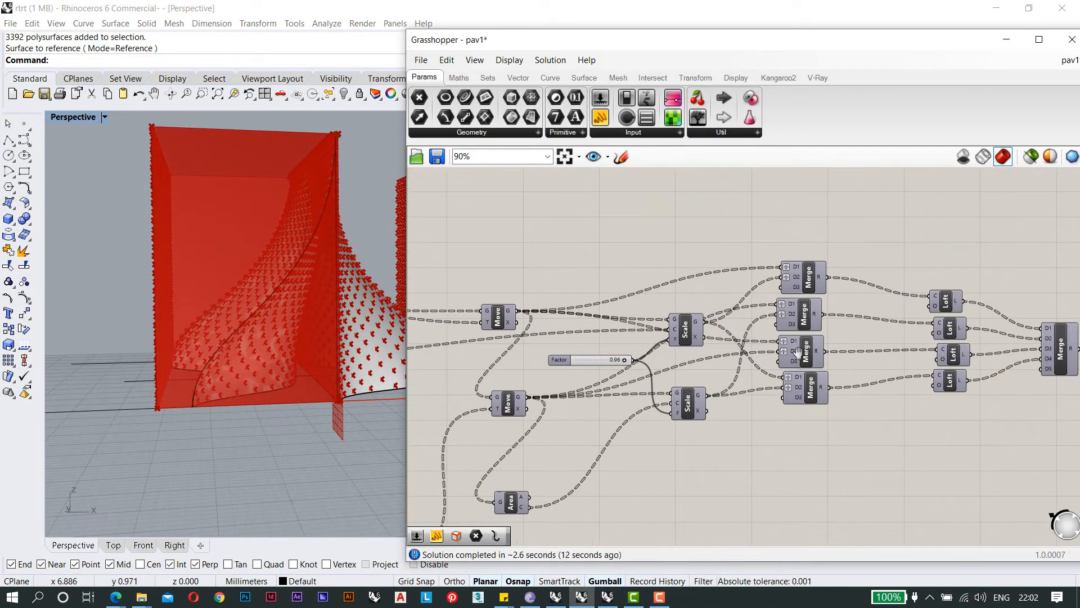
pyautogui.scroll(-3, 751, 321)
pyautogui.moveTo(485, 309); pyautogui.dragTo(556, 324, button='right')
pyautogui.scroll(-4, 675, 306)
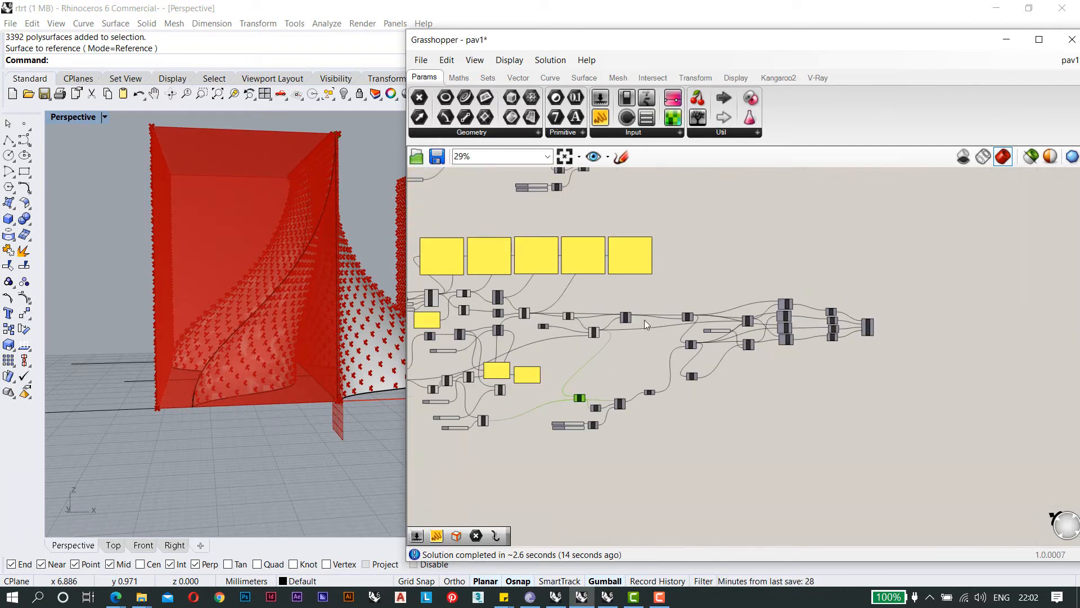
pyautogui.scroll(5, 568, 333)
pyautogui.scroll(2, 638, 343)
pyautogui.click(642, 333)
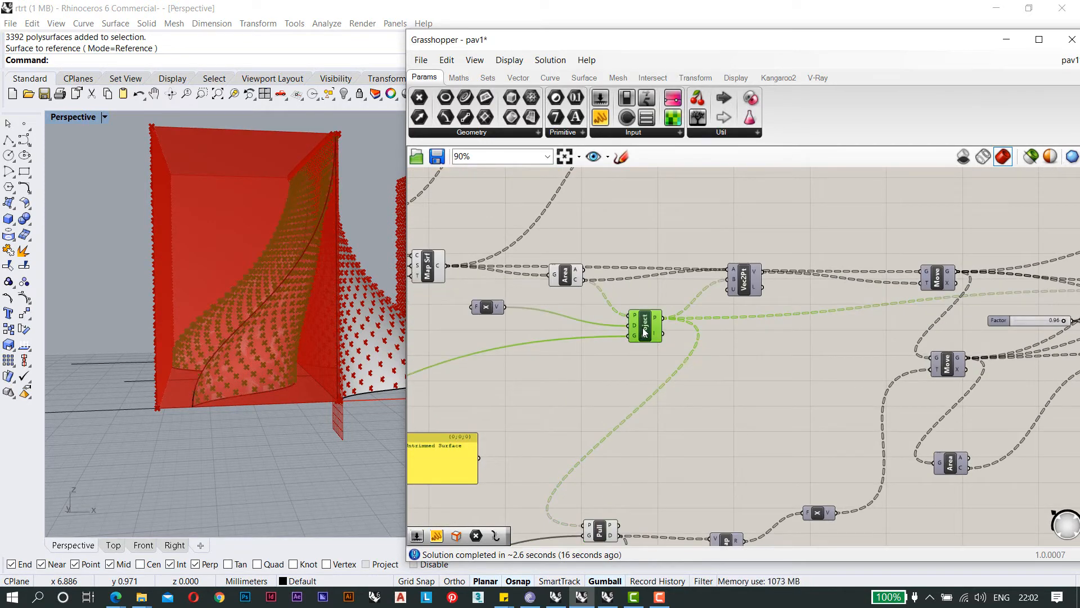
pyautogui.rightClick(644, 332)
pyautogui.click(822, 312)
pyautogui.scroll(-6, 775, 355)
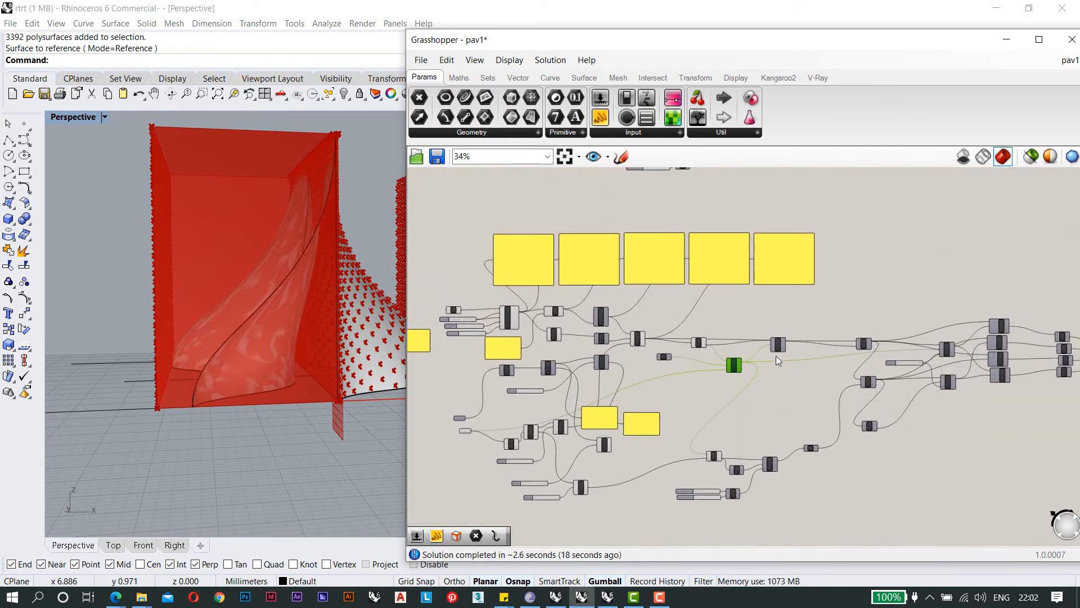
# Turn off the previews of the second surface's Deconstruct Brep and Bounding Box components.
pyautogui.moveTo(776, 250); pyautogui.dragTo(775, 276, button='right')
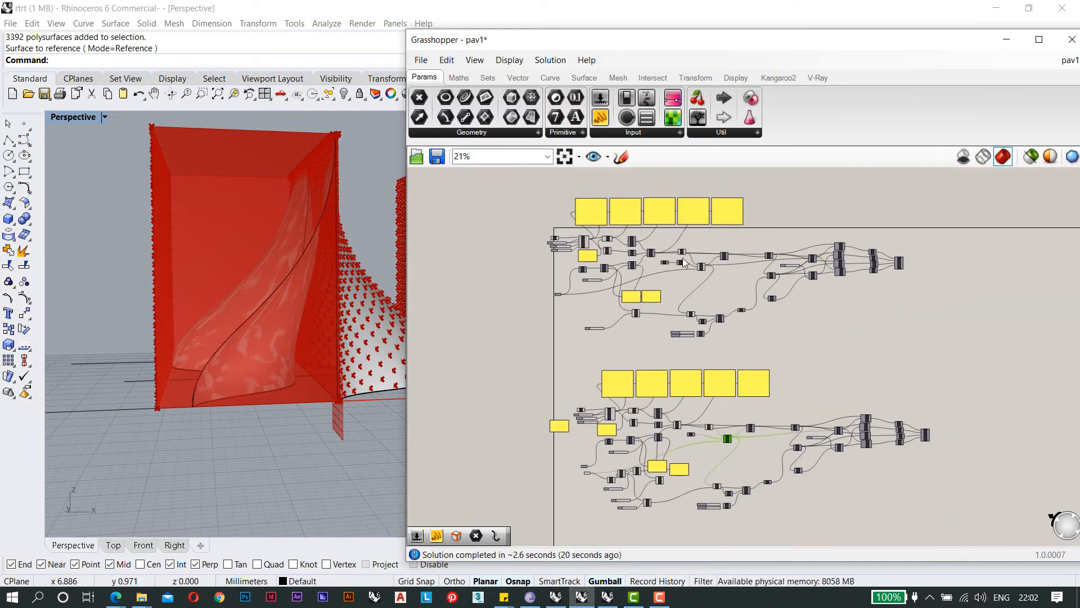
pyautogui.moveTo(281, 255); pyautogui.dragTo(250, 270, button='right')
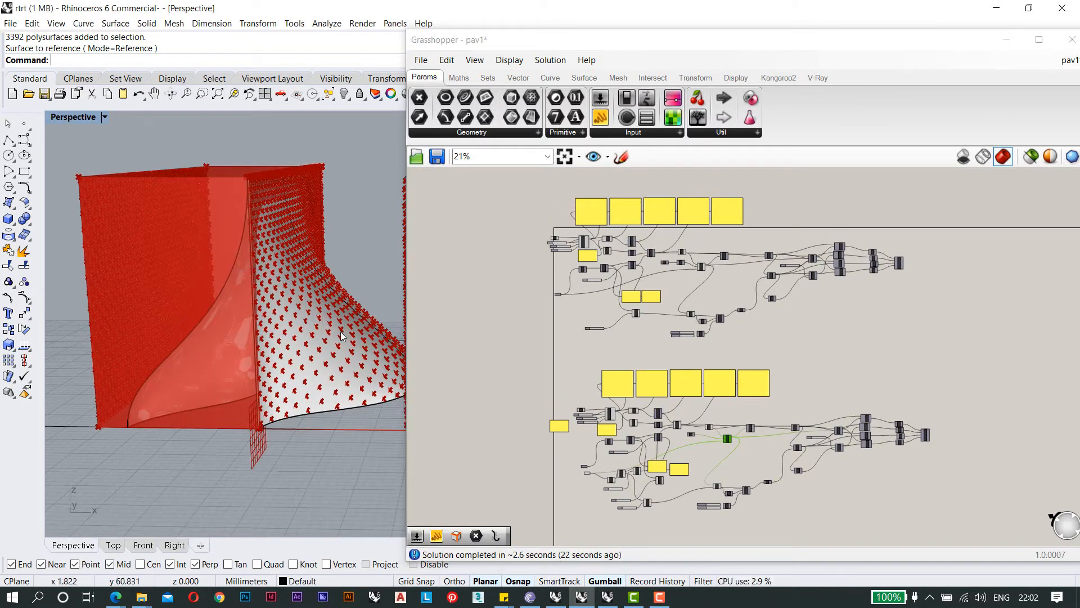
pyautogui.moveTo(197, 310); pyautogui.dragTo(241, 285, button='right')
pyautogui.moveTo(699, 412); pyautogui.dragTo(666, 379, button='right')
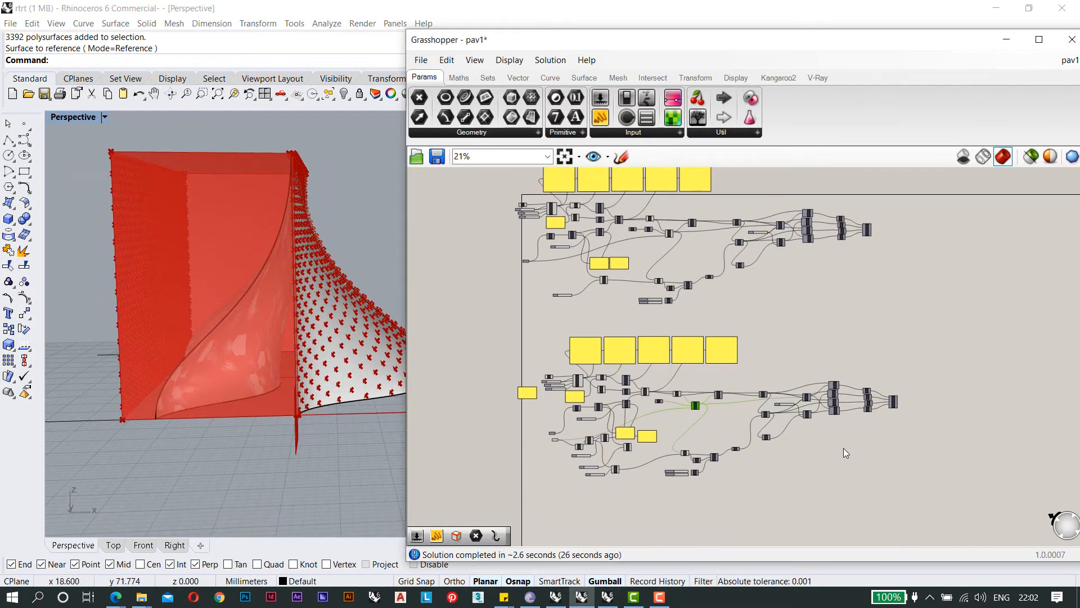
pyautogui.scroll(8, 663, 449)
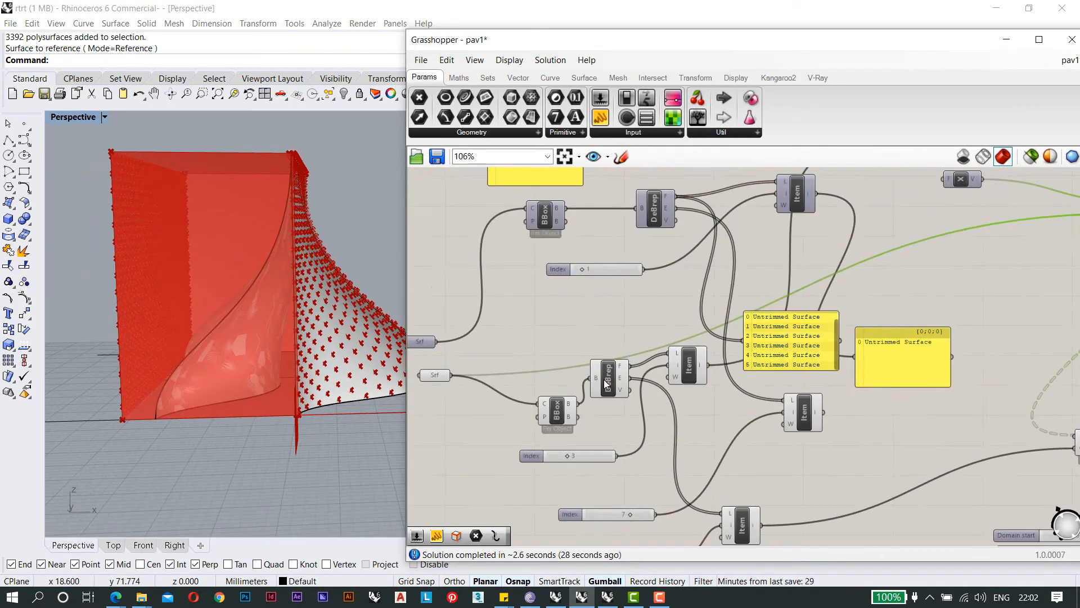
pyautogui.click(606, 384)
pyautogui.rightClick(609, 378)
pyautogui.click(630, 404)
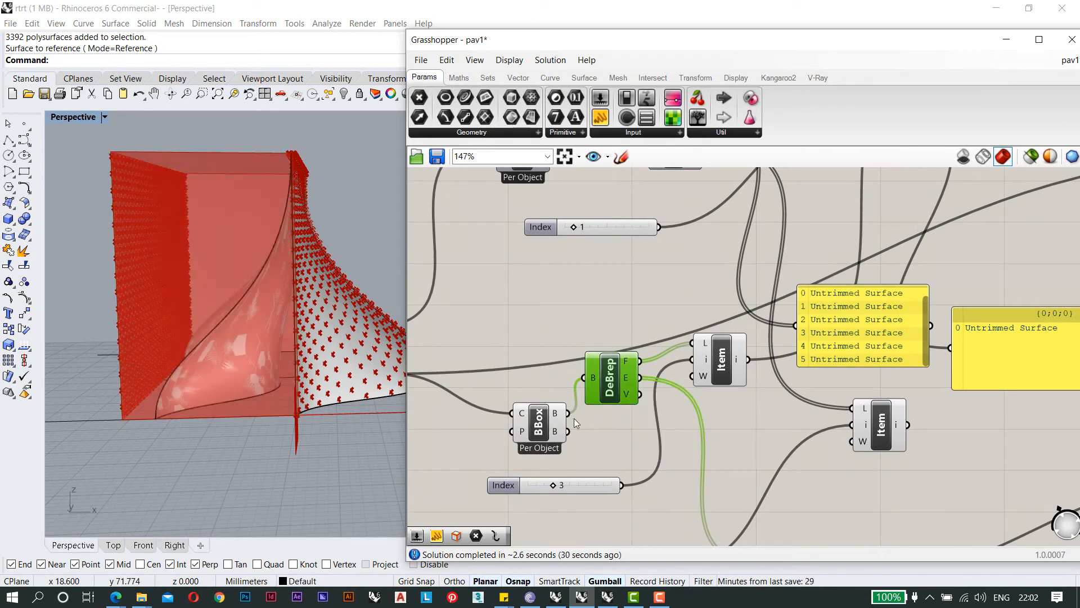
pyautogui.click(541, 426)
pyautogui.rightClick(542, 426)
pyautogui.click(562, 443)
# Turn off the previews of the second surface's face List Item and the disconnected old edge List Item.
pyautogui.click(723, 373)
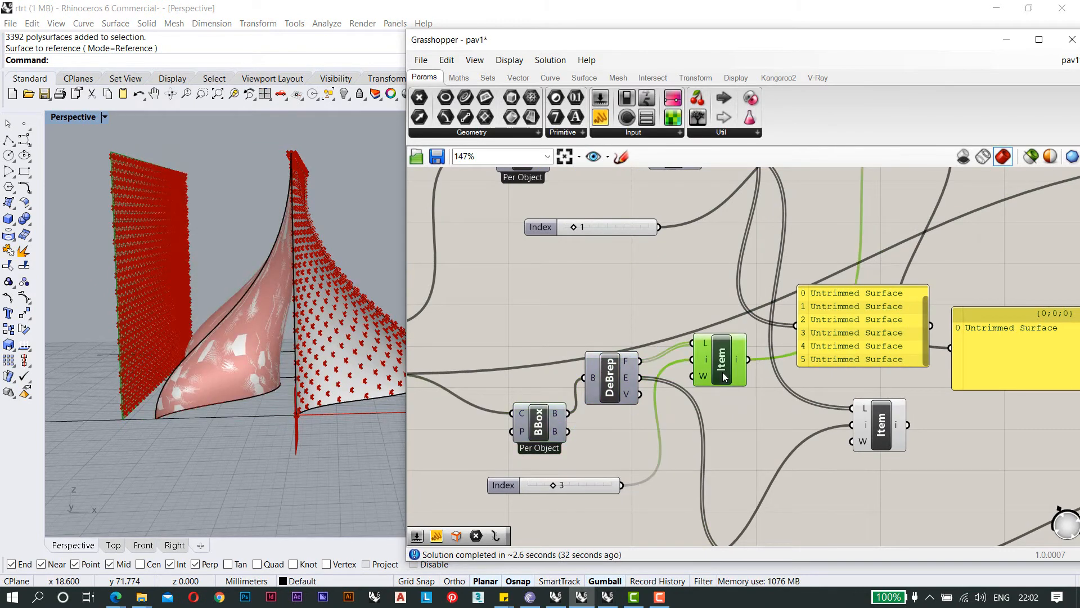
pyautogui.rightClick(723, 372)
pyautogui.click(747, 396)
pyautogui.click(886, 414)
pyautogui.rightClick(887, 415)
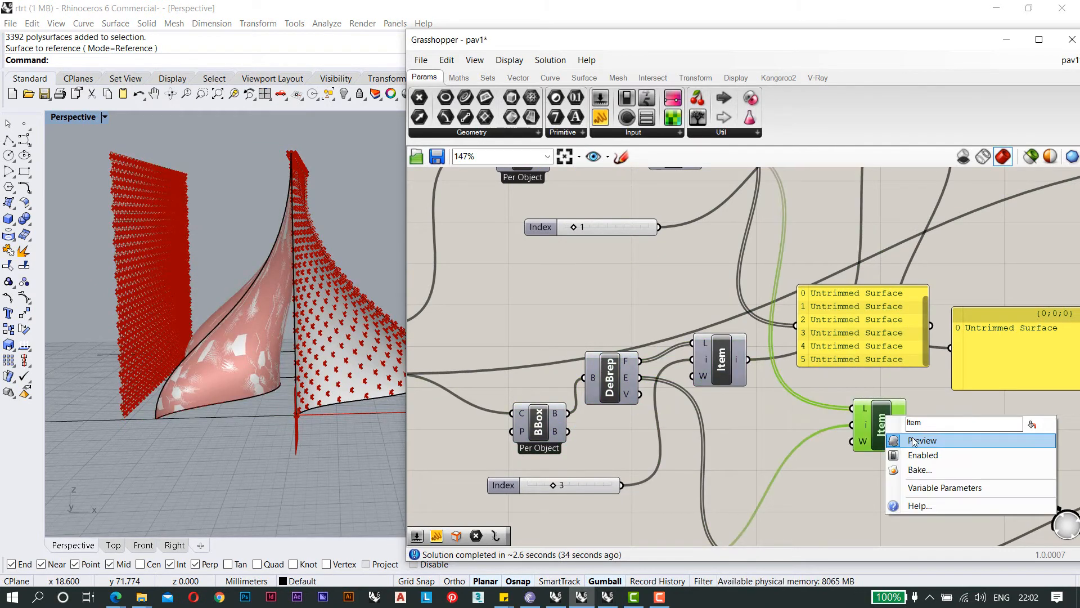
pyautogui.click(913, 440)
# Delete the disconnected old edge List Item and its index slider set to 7.
pyautogui.scroll(-4, 734, 349)
pyautogui.scroll(3, 674, 395)
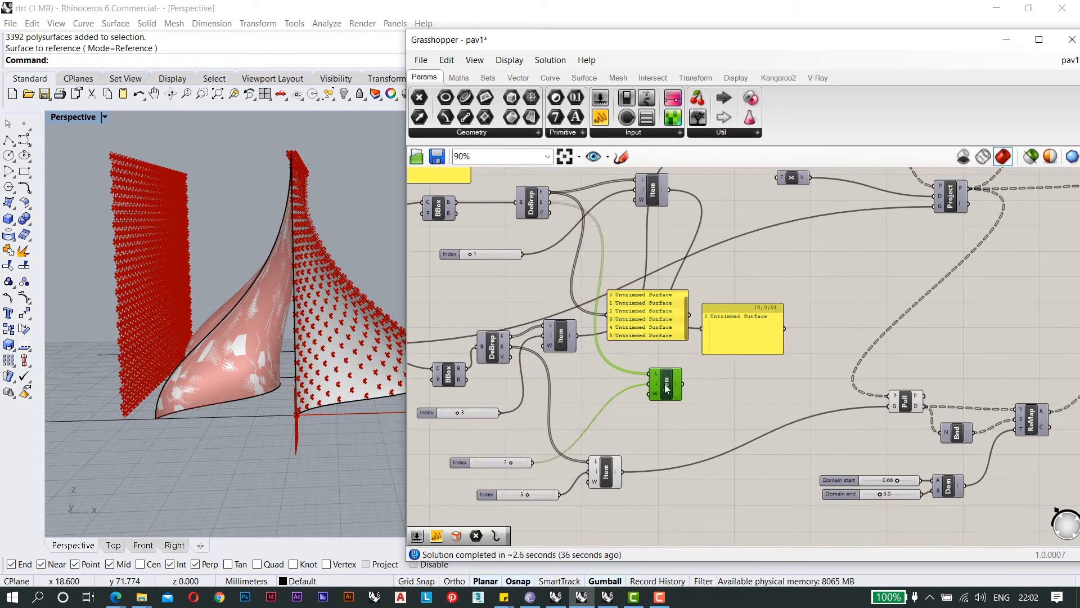
pyautogui.scroll(-1, 662, 371)
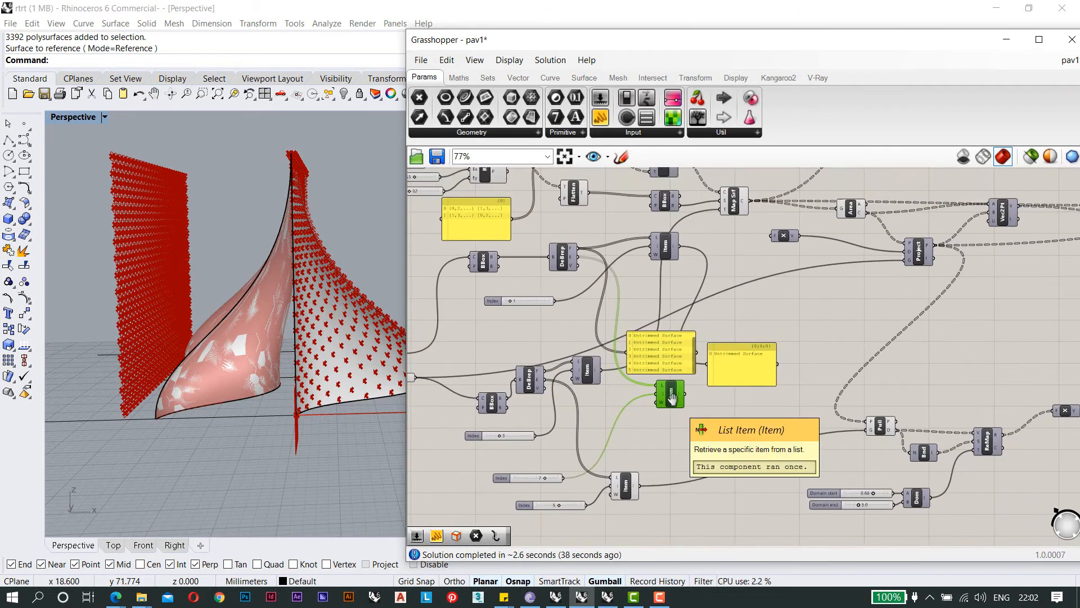
pyautogui.press('Delete')
pyautogui.scroll(1, 530, 478)
pyautogui.click(525, 478)
pyautogui.press('Delete')
# Delete the first surface's Surface parameter from the duplicated definition.
pyautogui.moveTo(579, 298); pyautogui.dragTo(639, 347, button='right')
pyautogui.scroll(-2, 596, 298)
pyautogui.scroll(2, 477, 384)
pyautogui.click(461, 386)
pyautogui.press('Delete')
# Delete the old face List Item and the two panels attached to the old face selection.
pyautogui.moveTo(624, 304); pyautogui.dragTo(593, 335, button='right')
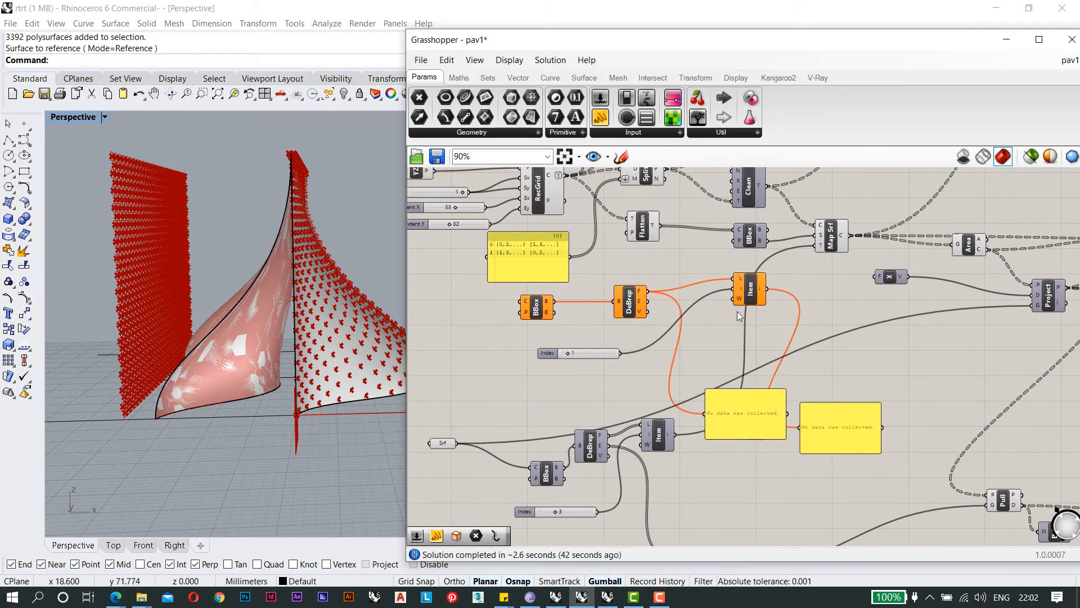
pyautogui.click(752, 292)
pyautogui.press('Delete')
pyautogui.click(752, 398)
pyautogui.press('Delete')
pyautogui.click(838, 427)
pyautogui.press('Delete')
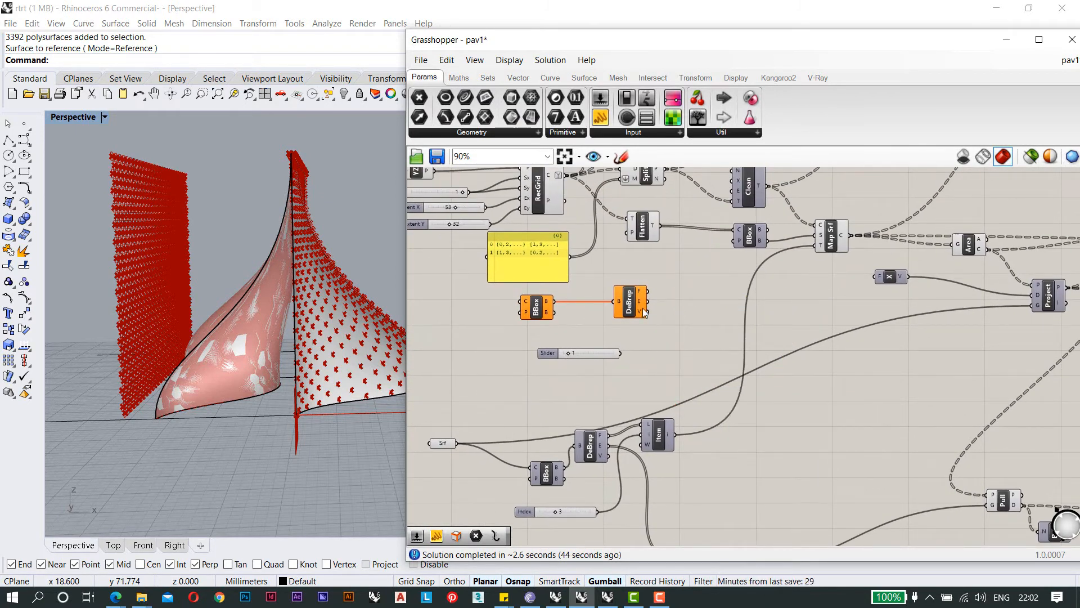
# Delete the old Deconstruct Brep and Bounding Box components along with the leftover slider set to 1.
pyautogui.click(631, 308)
pyautogui.press('Delete')
pyautogui.press('Delete')
pyautogui.click(551, 354)
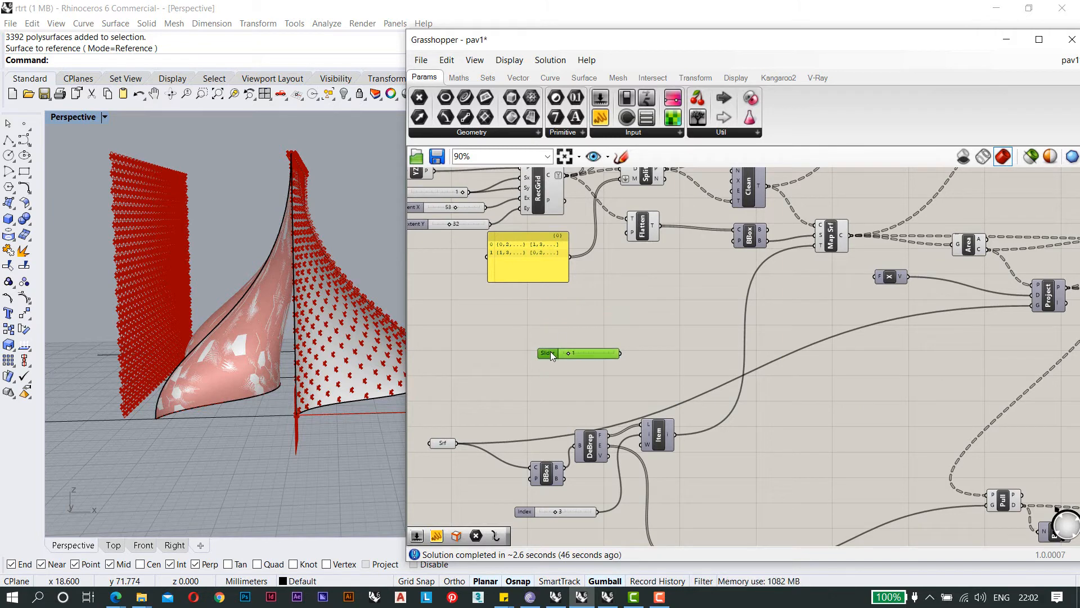
pyautogui.press('Delete')
# Examine the Map to Surface component's grid curves on the second surface's bounding-box face.
pyautogui.scroll(-2, 647, 303)
pyautogui.moveTo(646, 304); pyautogui.dragTo(586, 316, button='right')
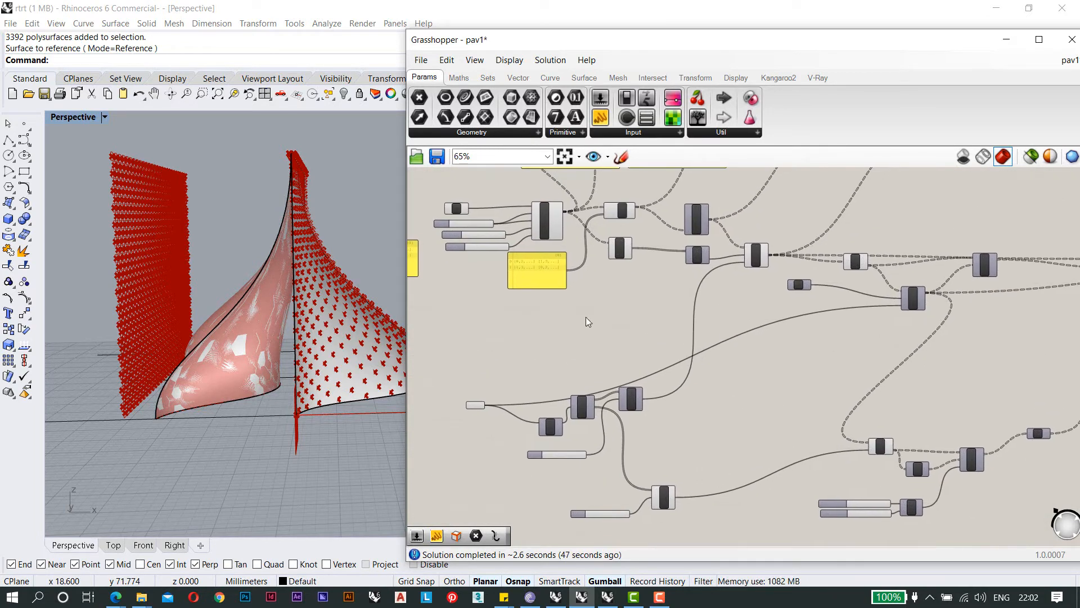
pyautogui.scroll(-3, 629, 313)
pyautogui.moveTo(194, 267); pyautogui.dragTo(271, 323, button='right')
pyautogui.scroll(4, 194, 312)
pyautogui.scroll(4, 784, 322)
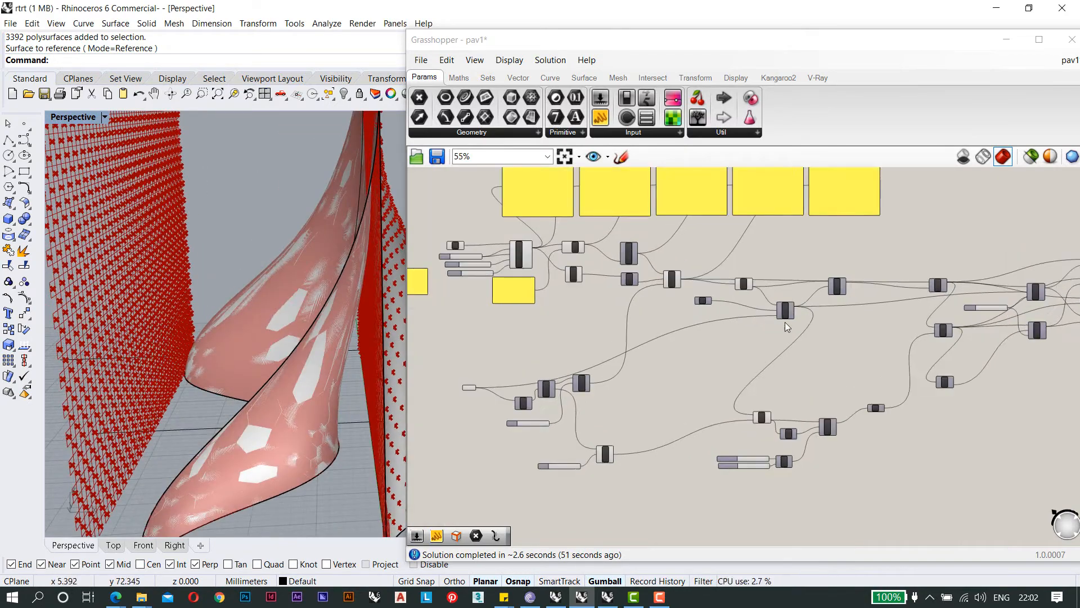
pyautogui.moveTo(622, 279); pyautogui.dragTo(638, 294, button='right')
pyautogui.click(597, 260)
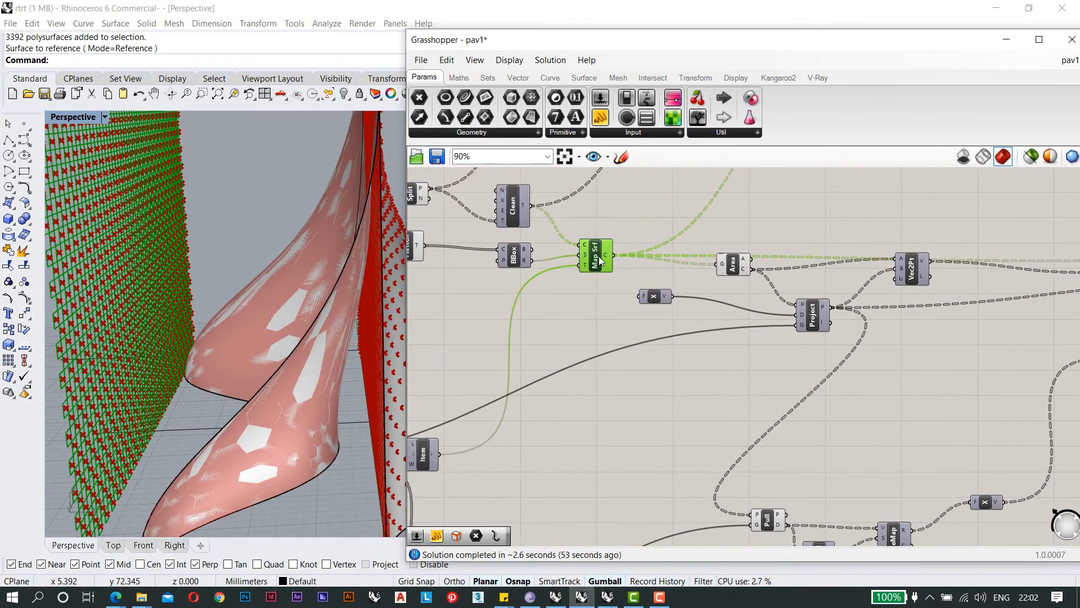
pyautogui.scroll(-2, 596, 261)
pyautogui.scroll(4, 594, 261)
pyautogui.scroll(-3, 594, 261)
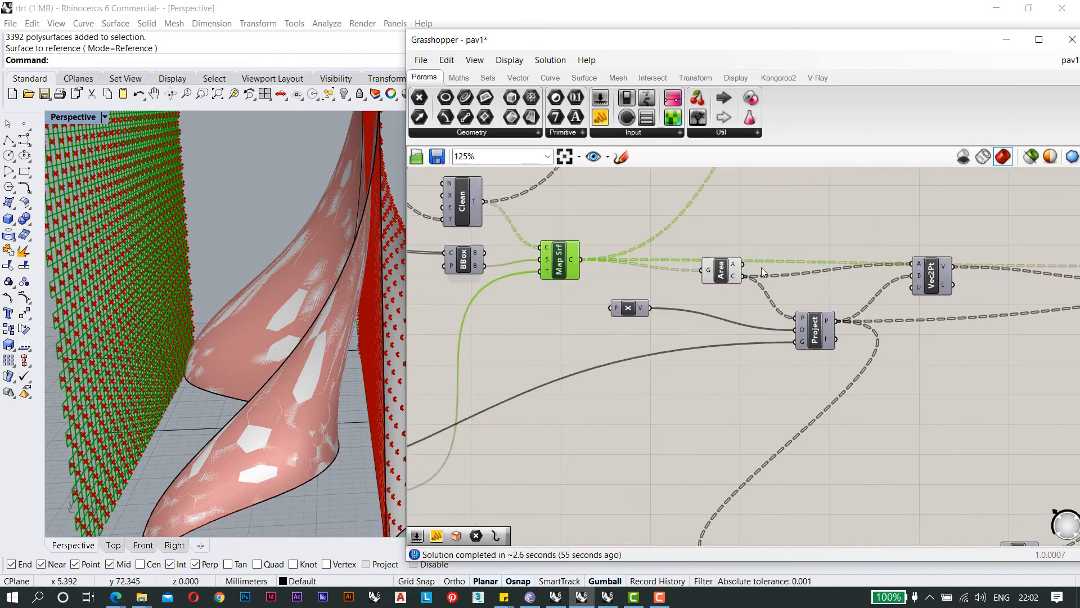
# Turn on the Project component's preview and check the projected points on the second curved surface.
pyautogui.scroll(2, 761, 267)
pyautogui.rightClick(837, 353)
pyautogui.click(877, 376)
pyautogui.scroll(-6, 239, 272)
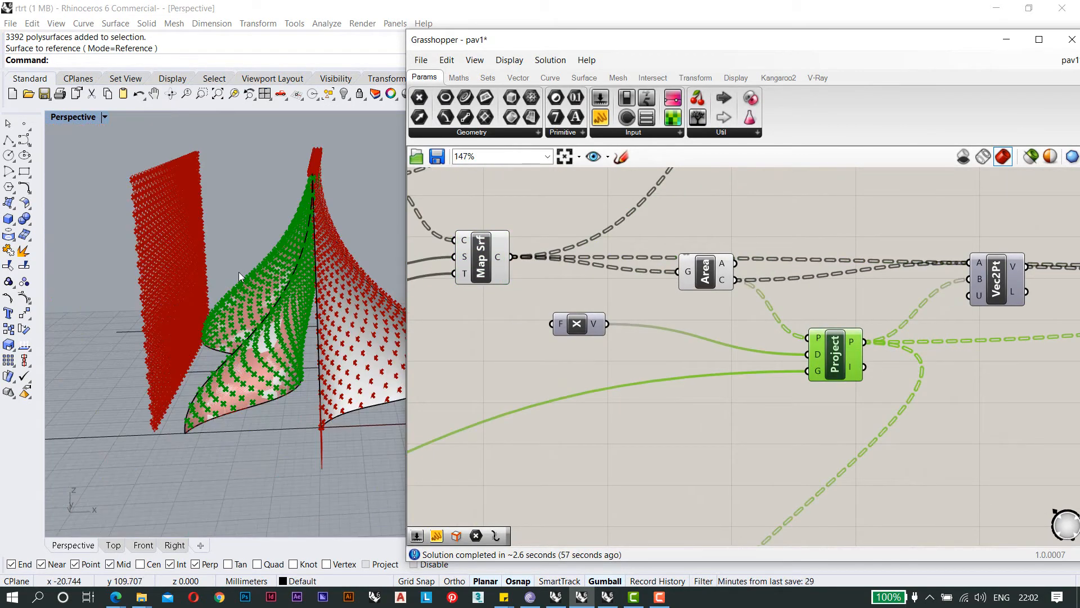
pyautogui.moveTo(238, 272); pyautogui.dragTo(232, 300, button='right')
pyautogui.scroll(7, 261, 284)
pyautogui.scroll(-3, 645, 305)
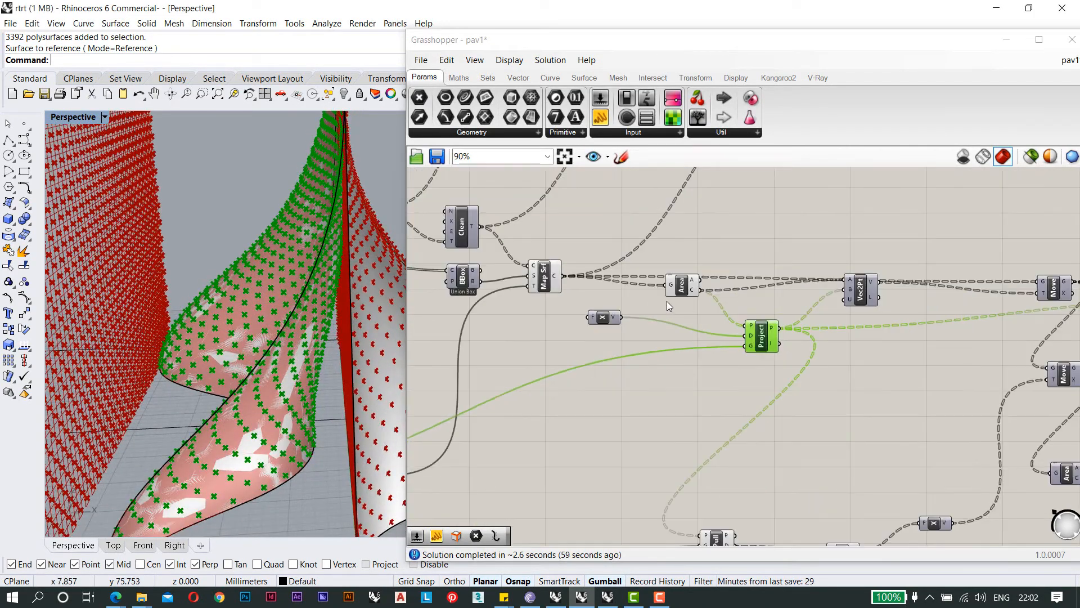
# Turn on the preview of the Move component fed by the two-point vector and check the moved curves on the second surface.
pyautogui.moveTo(844, 307); pyautogui.dragTo(808, 309, button='right')
pyautogui.scroll(1, 809, 308)
pyautogui.moveTo(829, 299); pyautogui.dragTo(831, 313)
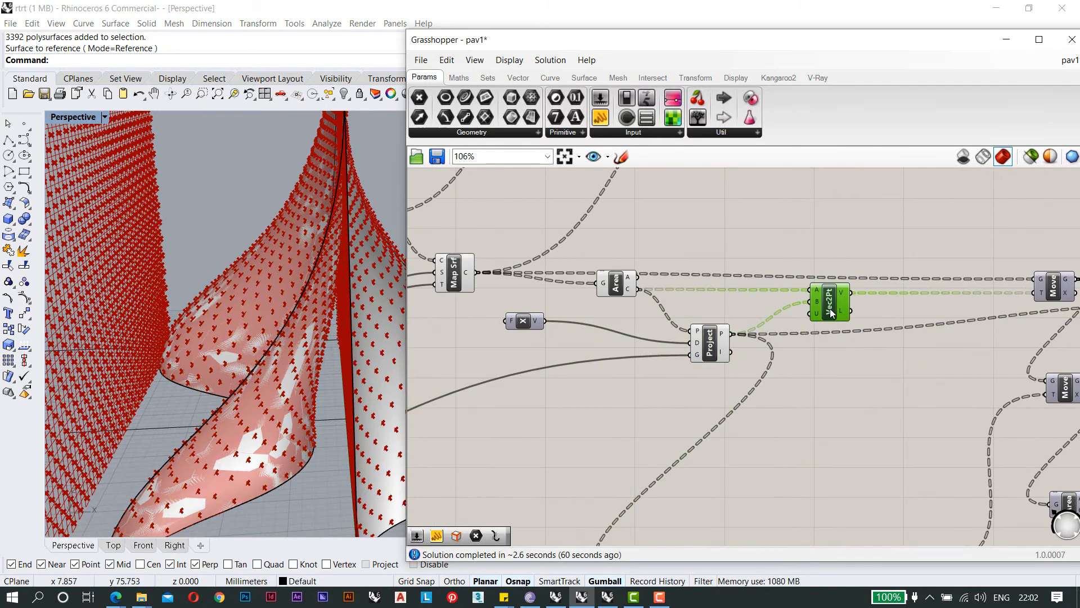
pyautogui.scroll(-1, 831, 313)
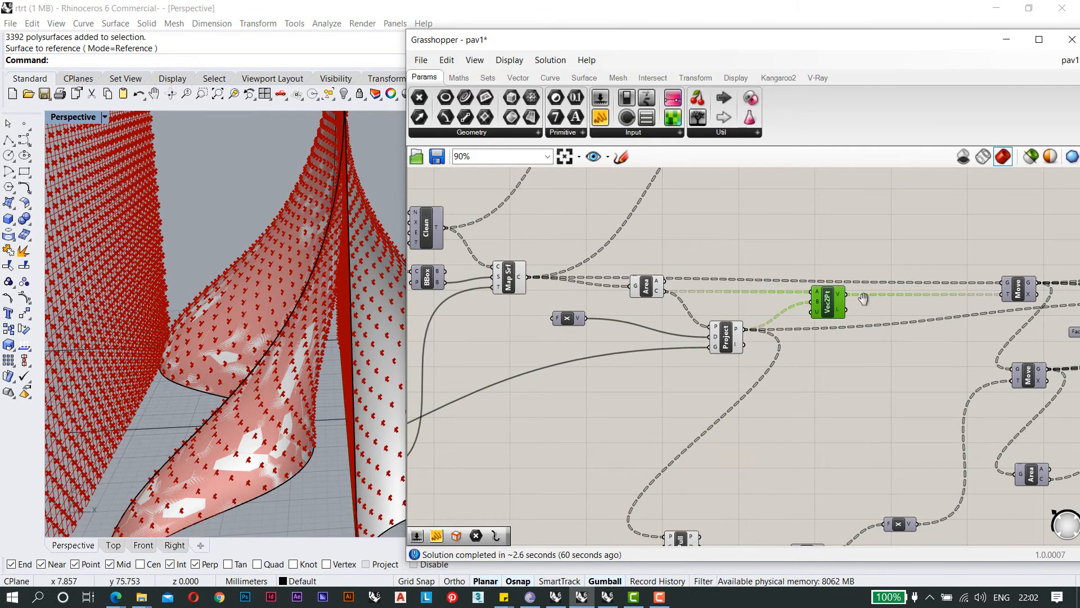
pyautogui.moveTo(863, 298); pyautogui.dragTo(784, 285, button='right')
pyautogui.scroll(2, 956, 283)
pyautogui.click(933, 274)
pyautogui.rightClick(931, 273)
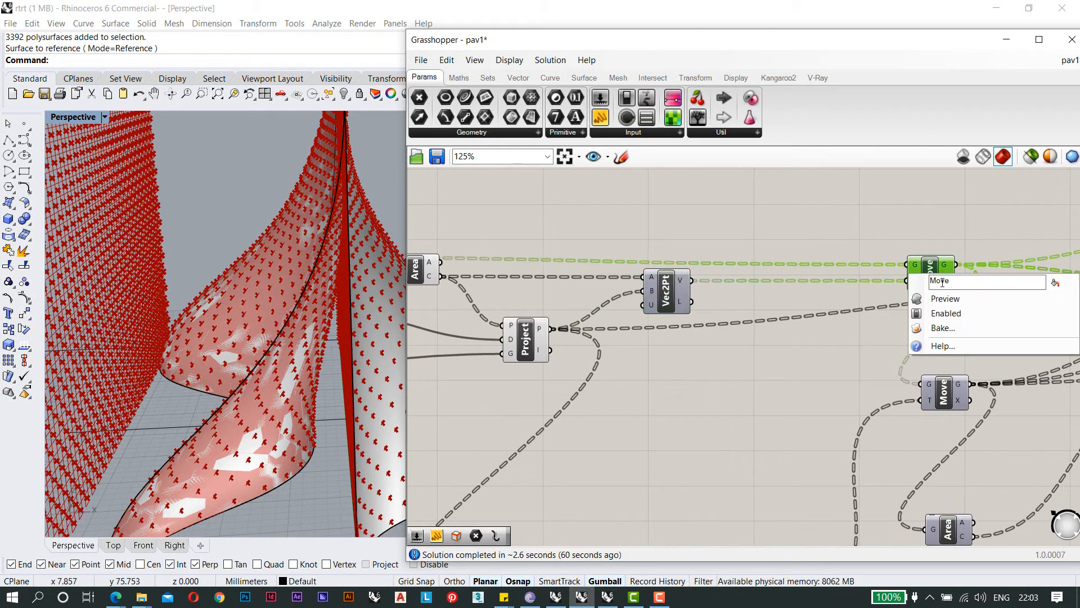
pyautogui.click(945, 300)
pyautogui.moveTo(180, 331); pyautogui.dragTo(269, 325, button='right')
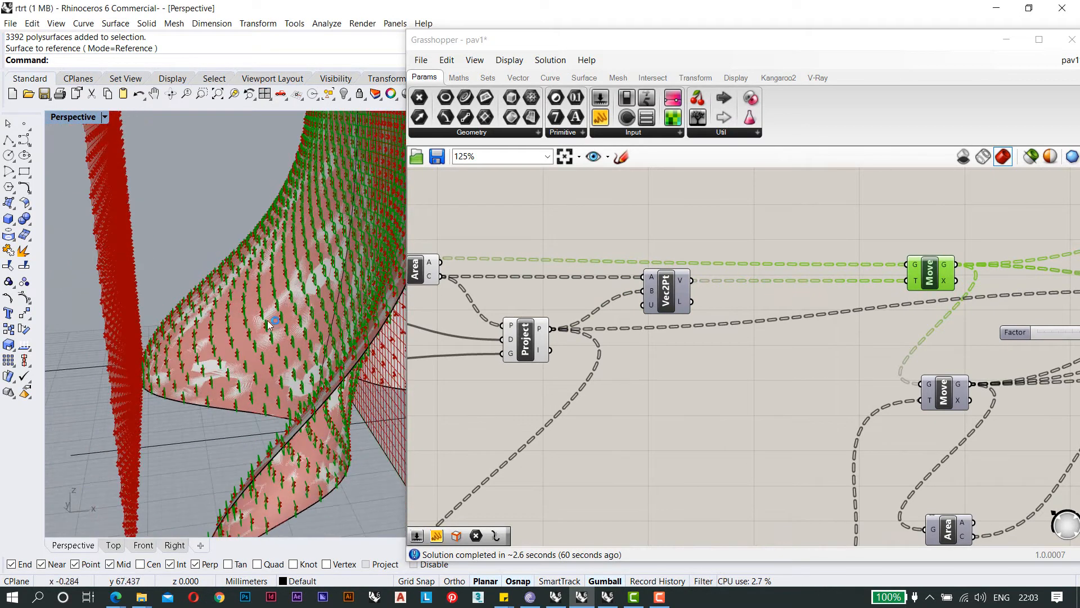
# Trace the wiring from the Project component through Pull, ReMap and Unit X to the second Move component.
pyautogui.scroll(-3, 226, 319)
pyautogui.moveTo(637, 313); pyautogui.dragTo(771, 300, button='right')
pyautogui.scroll(-2, 771, 300)
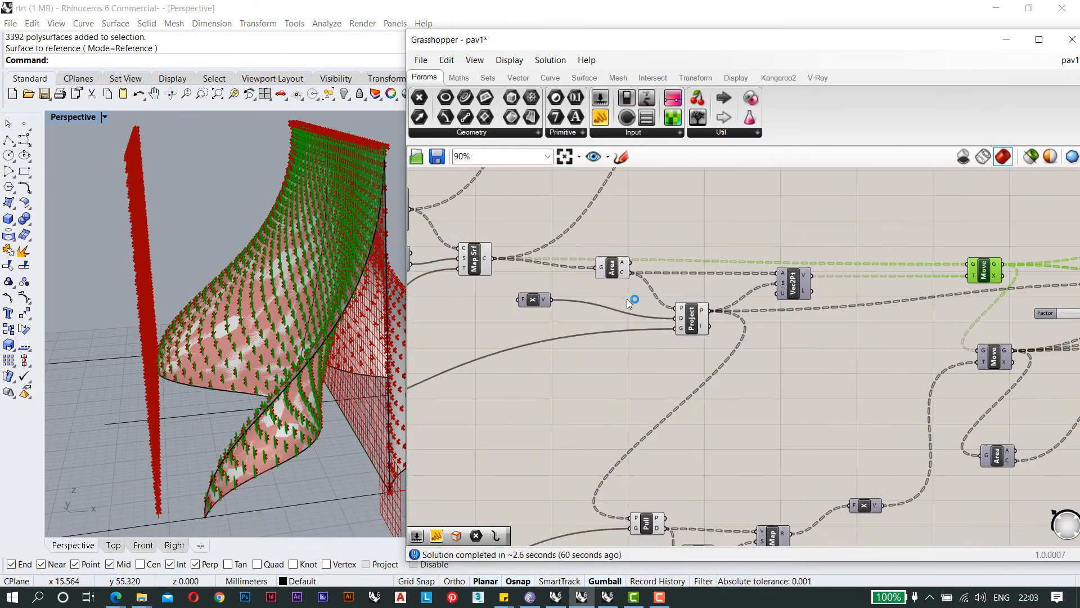
pyautogui.scroll(1, 629, 303)
pyautogui.moveTo(646, 303); pyautogui.dragTo(621, 306, button='right')
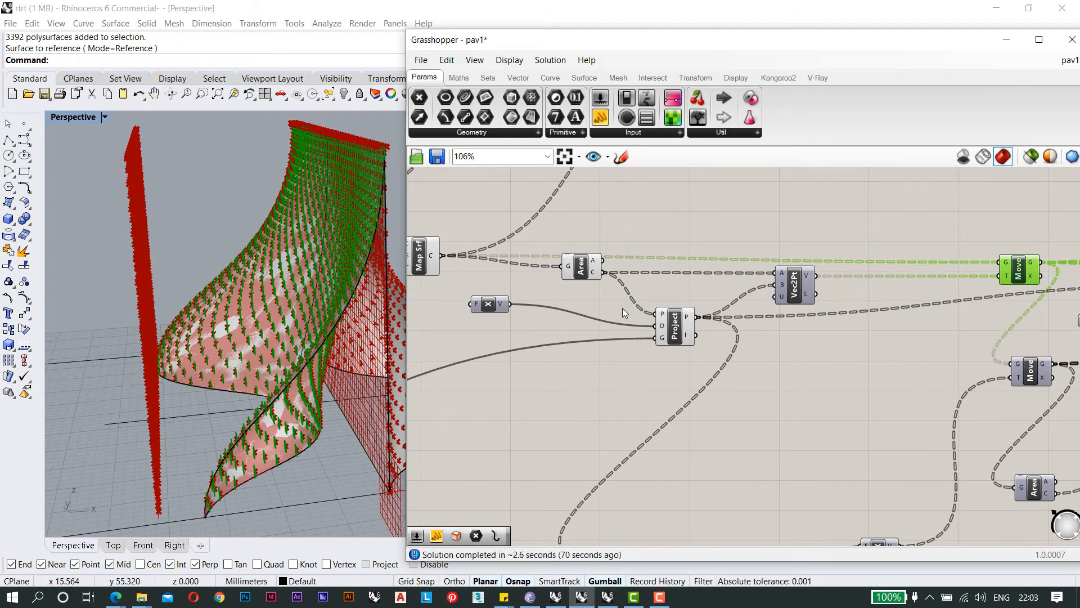
pyautogui.scroll(-2, 622, 308)
pyautogui.scroll(2, 885, 378)
pyautogui.moveTo(896, 374); pyautogui.dragTo(746, 337, button='right')
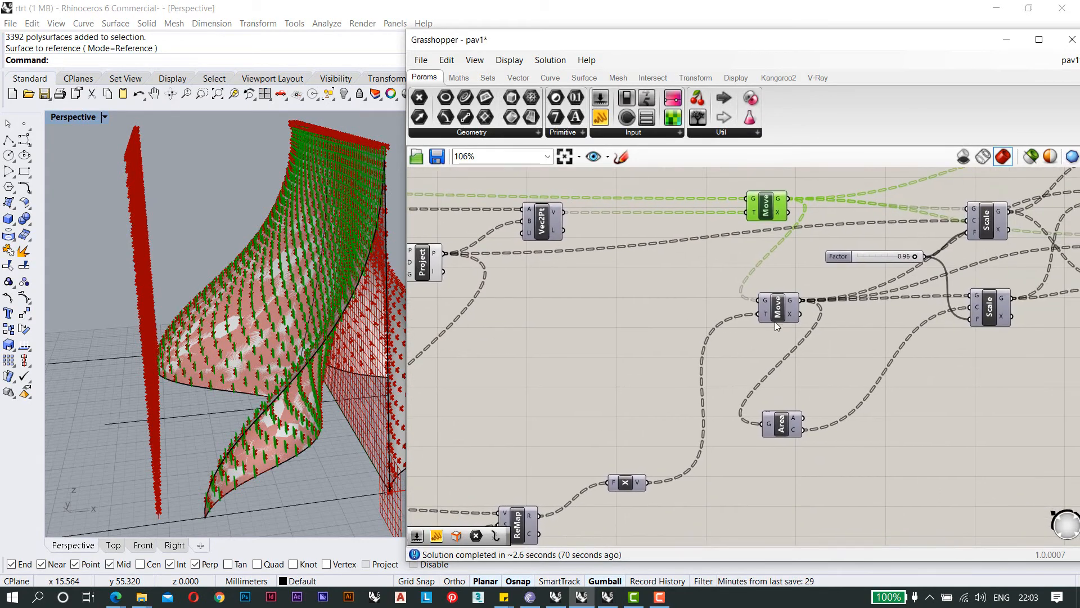
pyautogui.scroll(-2, 787, 306)
pyautogui.scroll(4, 670, 433)
pyautogui.click(678, 435)
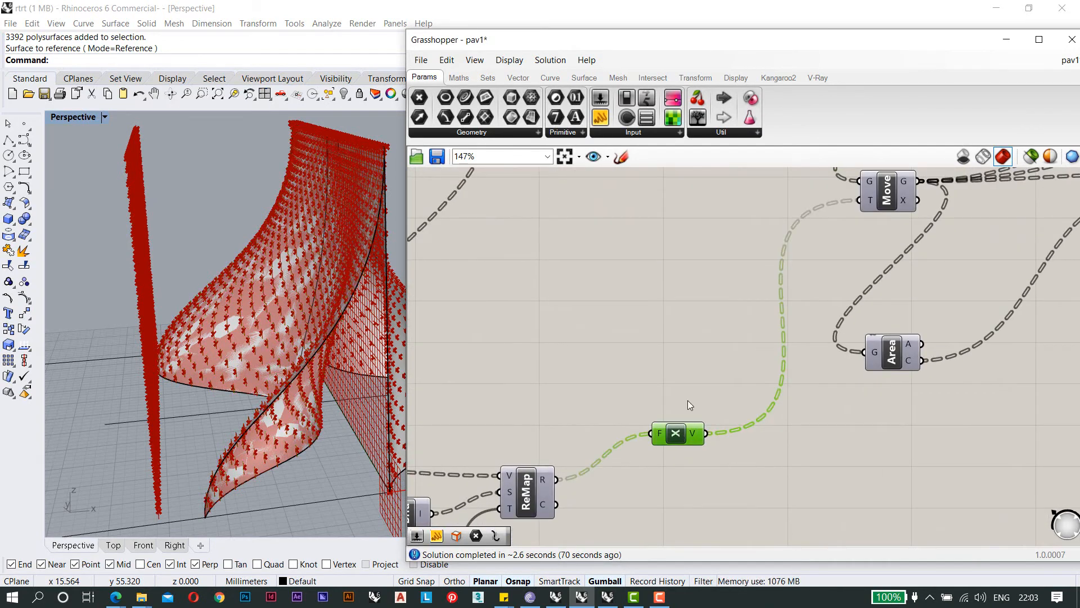
pyautogui.scroll(-3, 776, 369)
pyautogui.scroll(2, 711, 417)
pyautogui.scroll(-2, 708, 420)
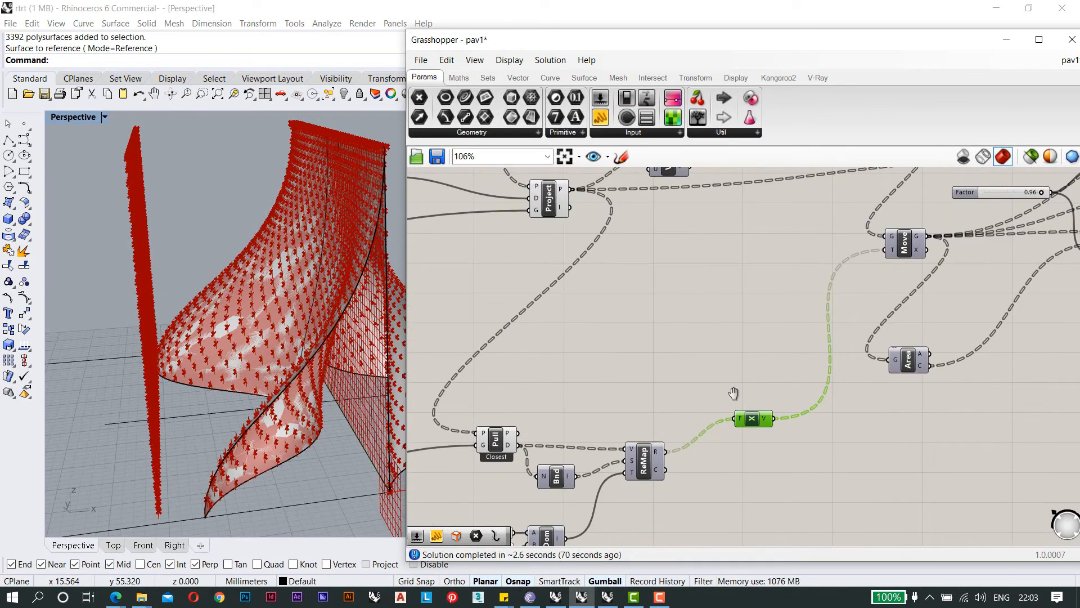
# Turn on the second Move component's preview and check the direction in which the curves are offset.
pyautogui.scroll(1, 707, 386)
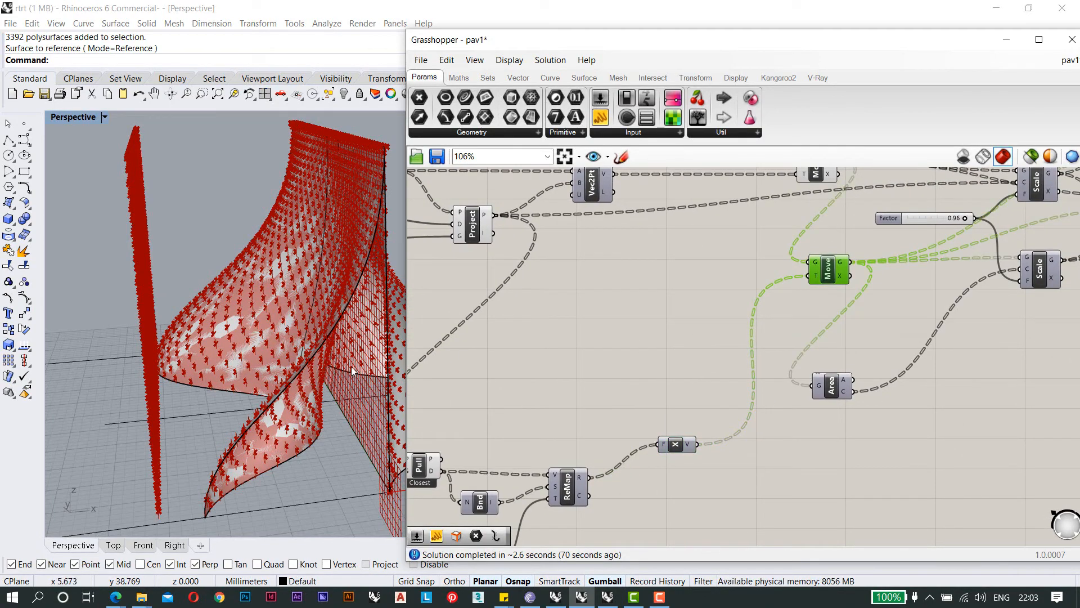
pyautogui.moveTo(348, 369); pyautogui.dragTo(272, 381, button='right')
pyautogui.rightClick(826, 276)
pyautogui.click(846, 299)
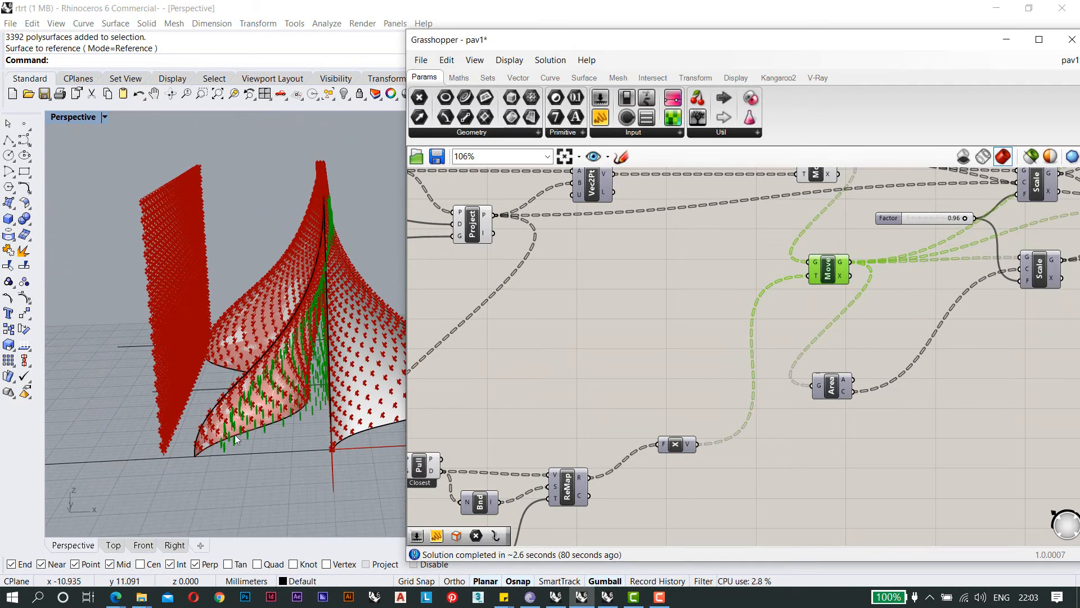
pyautogui.scroll(3, 237, 439)
# Add a Reverse vector component after Unit X and feed its output into the second Move's T input in place of the direct connection.
pyautogui.scroll(3, 640, 339)
pyautogui.doubleClick(754, 401)
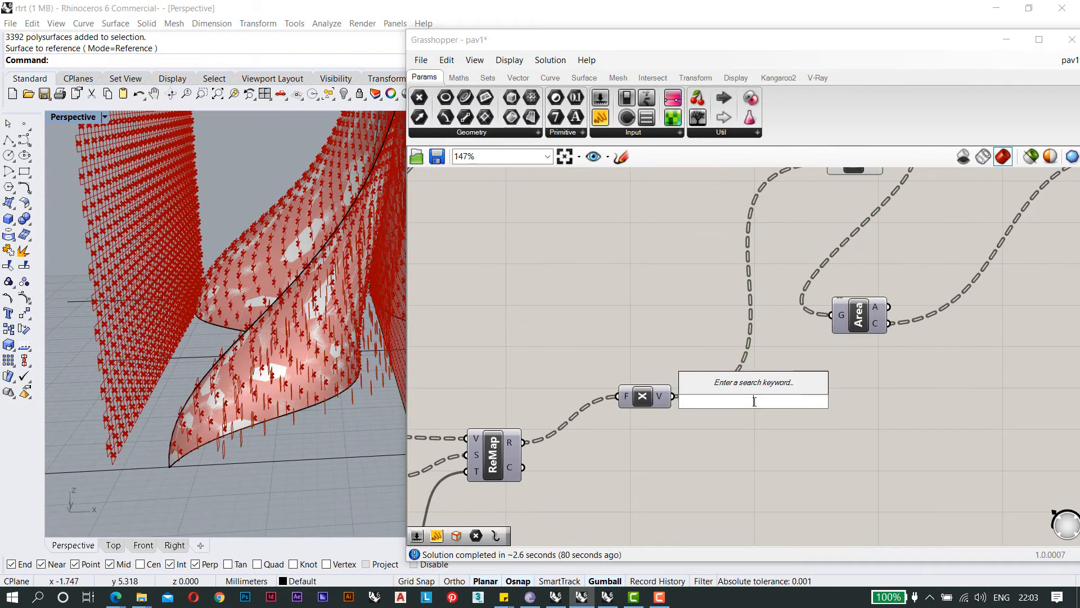
pyautogui.write('rever')
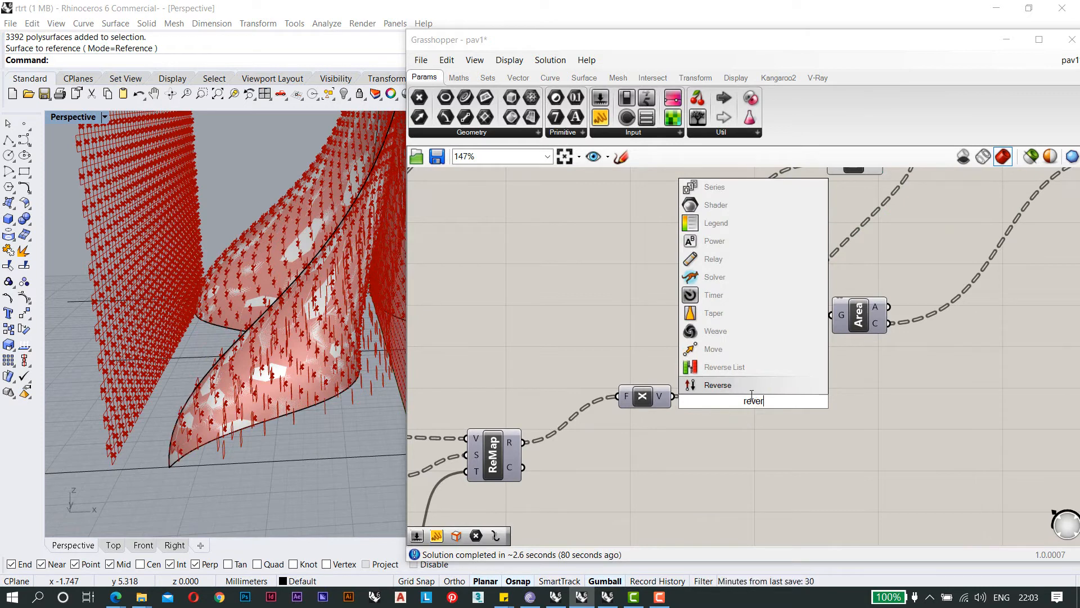
pyautogui.press('Return')
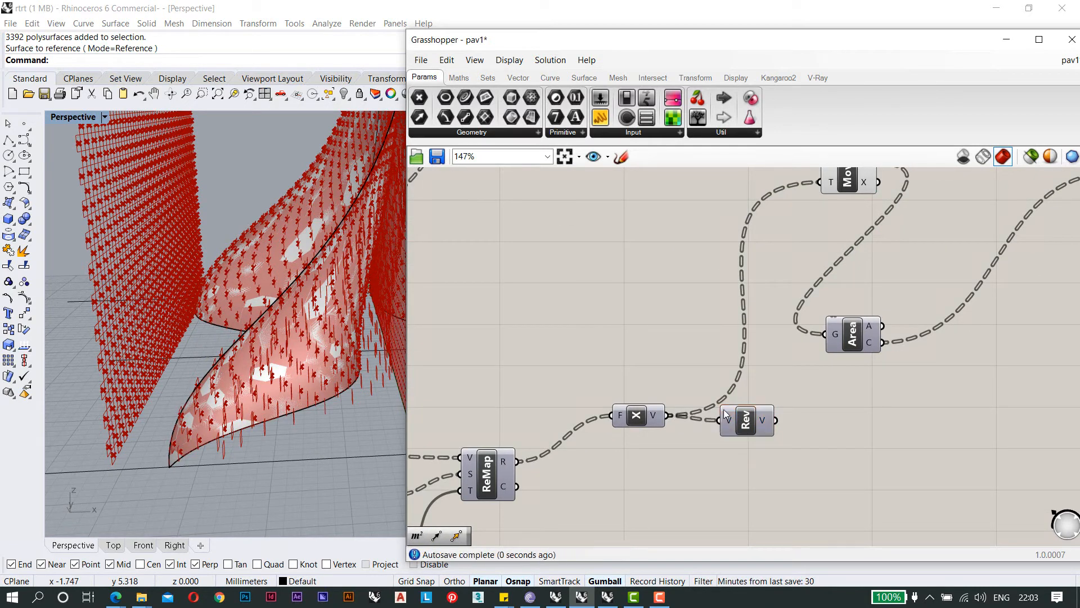
pyautogui.scroll(-2, 726, 417)
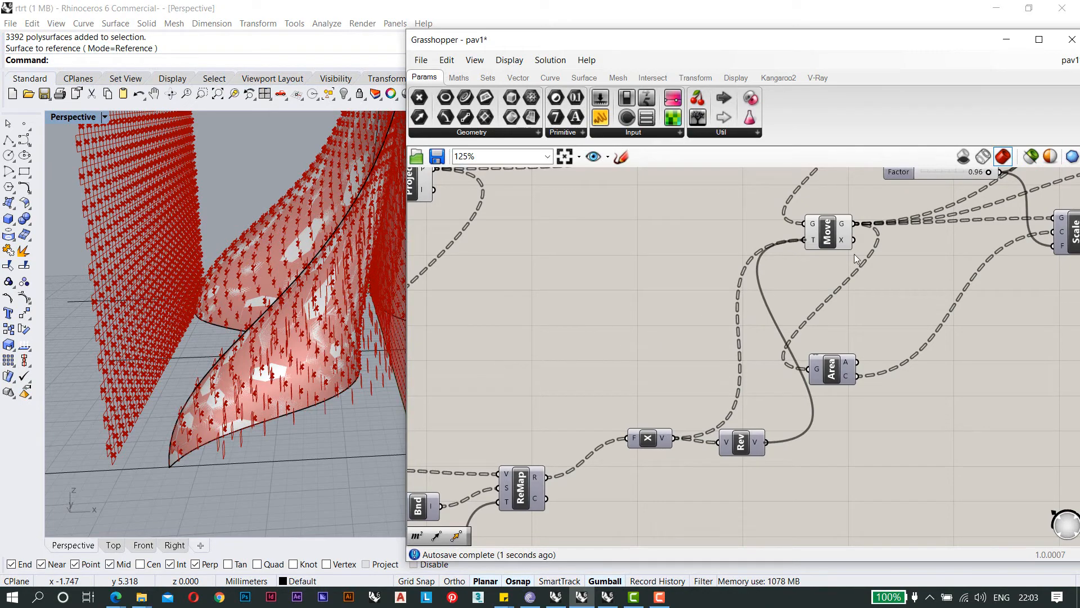
pyautogui.moveTo(233, 383); pyautogui.dragTo(568, 362, button='right')
pyautogui.click(818, 237)
# Reposition the Area component just below the second Move component.
pyautogui.scroll(-2, 825, 262)
pyautogui.moveTo(817, 271); pyautogui.dragTo(702, 314, button='right')
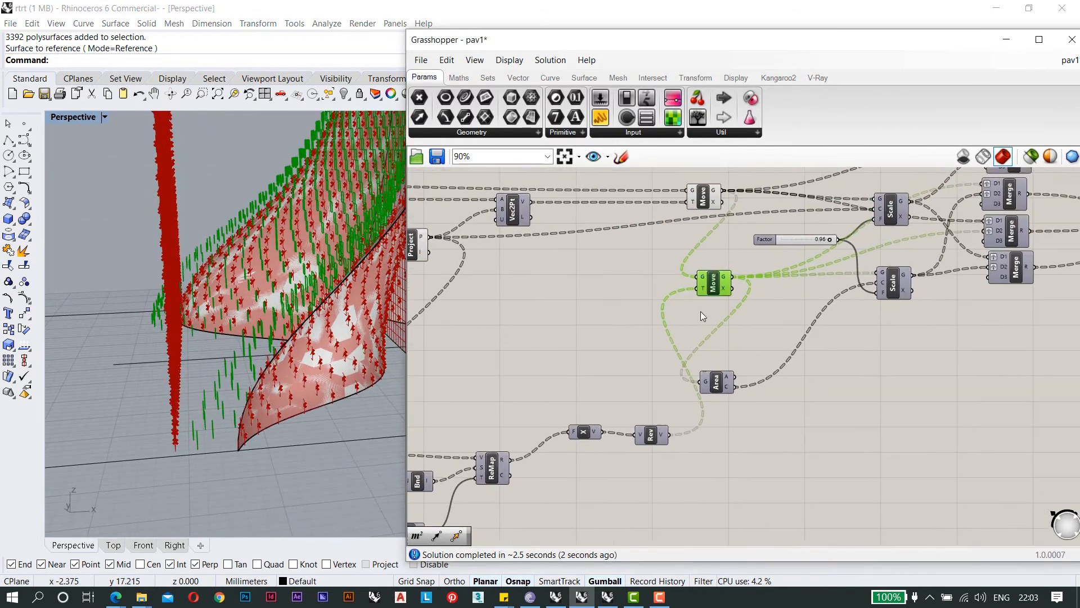
pyautogui.moveTo(724, 354); pyautogui.dragTo(570, 392, button='right')
pyautogui.moveTo(685, 330); pyautogui.dragTo(692, 344, button='right')
pyautogui.moveTo(569, 430); pyautogui.dragTo(593, 402)
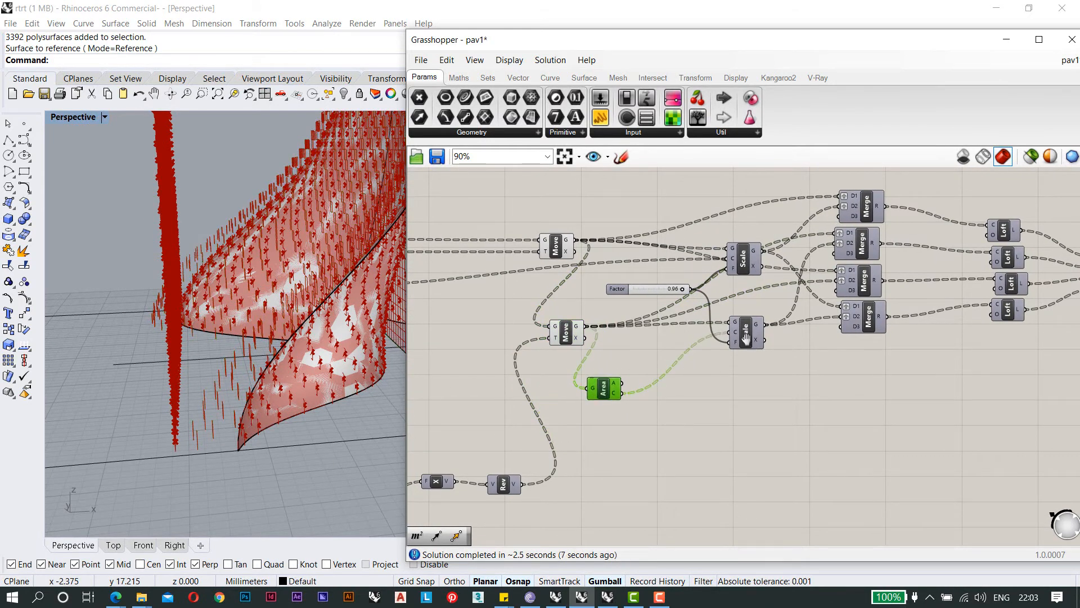
# Turn on the preview of the final Merge component that collects the four lofts and inspect the second wall's boxes.
pyautogui.scroll(-2, 679, 354)
pyautogui.moveTo(746, 337); pyautogui.dragTo(627, 346, button='right')
pyautogui.click(779, 369)
pyautogui.scroll(2, 717, 324)
pyautogui.moveTo(718, 324); pyautogui.dragTo(726, 360, button='right')
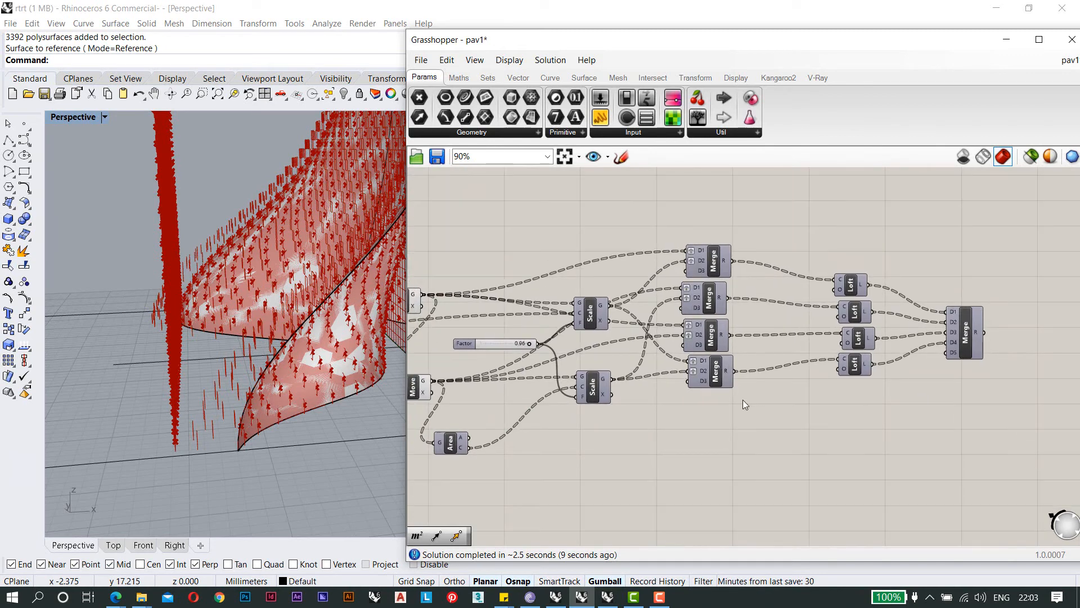
pyautogui.moveTo(705, 228); pyautogui.dragTo(702, 229)
pyautogui.click(906, 398)
pyautogui.moveTo(928, 388); pyautogui.dragTo(827, 405, button='right')
pyautogui.scroll(2, 833, 394)
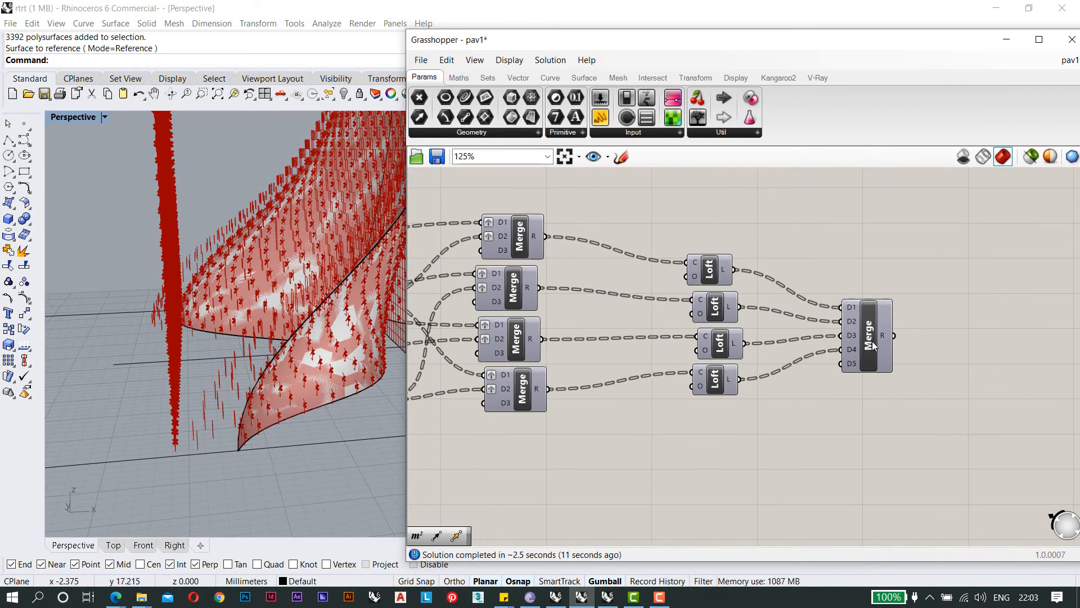
pyautogui.rightClick(872, 341)
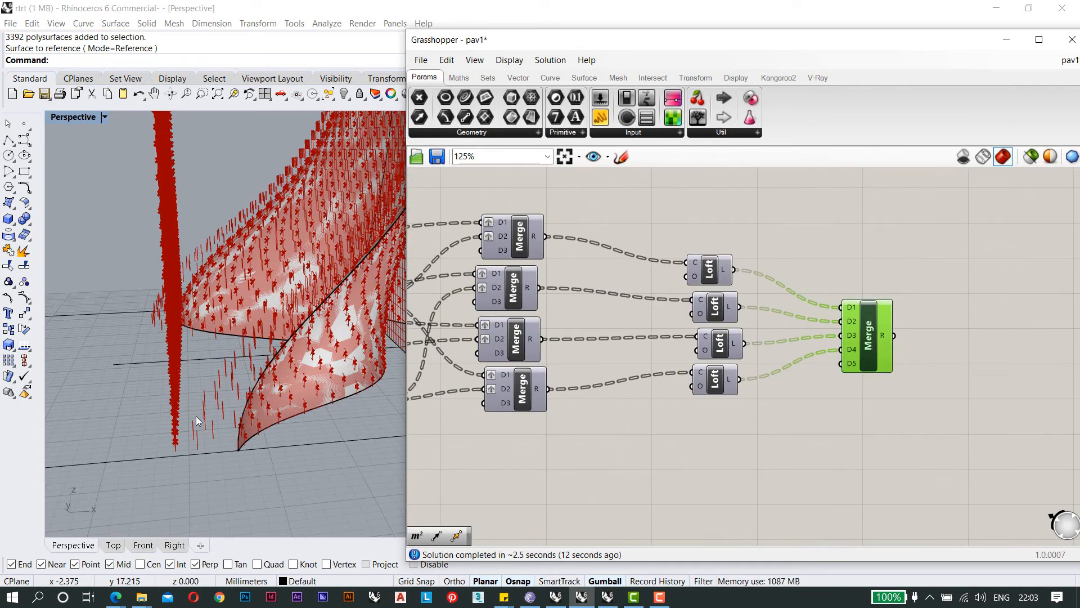
pyautogui.moveTo(201, 352); pyautogui.dragTo(212, 389, button='right')
pyautogui.scroll(6, 212, 389)
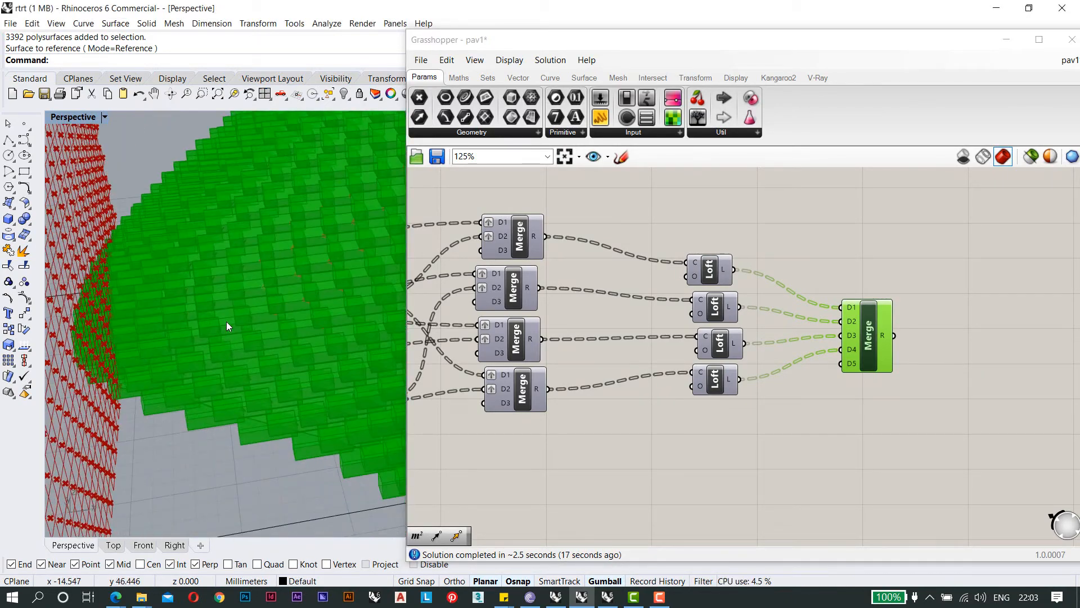
pyautogui.scroll(-6, 192, 318)
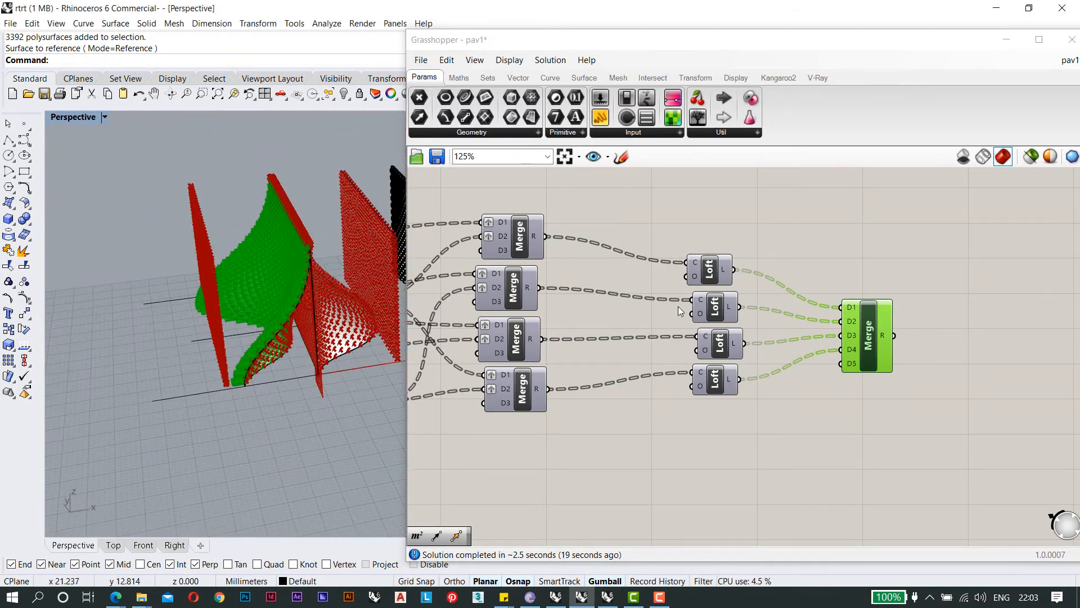
# Shift the Grasshopper window off the Rhino layer list and create the new layer Layer 04.
pyautogui.moveTo(829, 54); pyautogui.dragTo(608, 60)
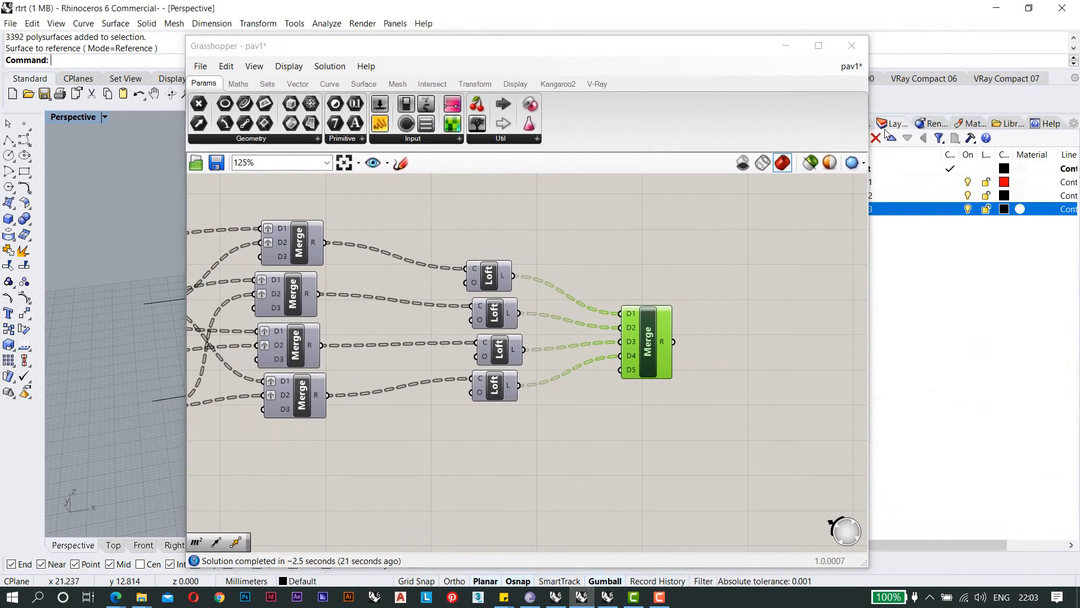
pyautogui.rightClick(935, 246)
pyautogui.click(957, 248)
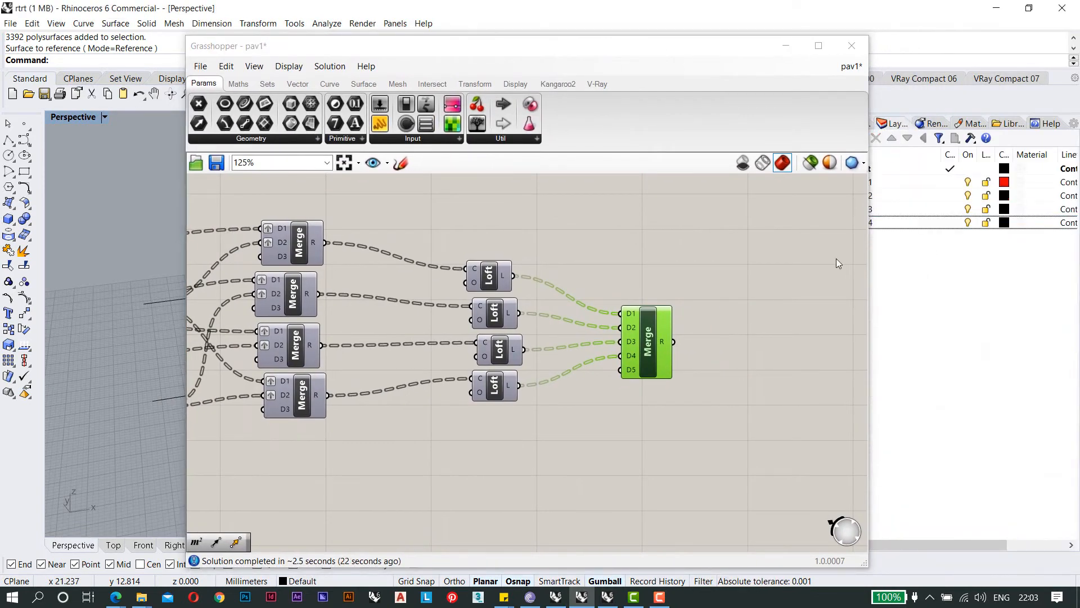
# Bake the final Merge component's box geometry onto Layer 04.
pyautogui.rightClick(649, 335)
pyautogui.click(683, 374)
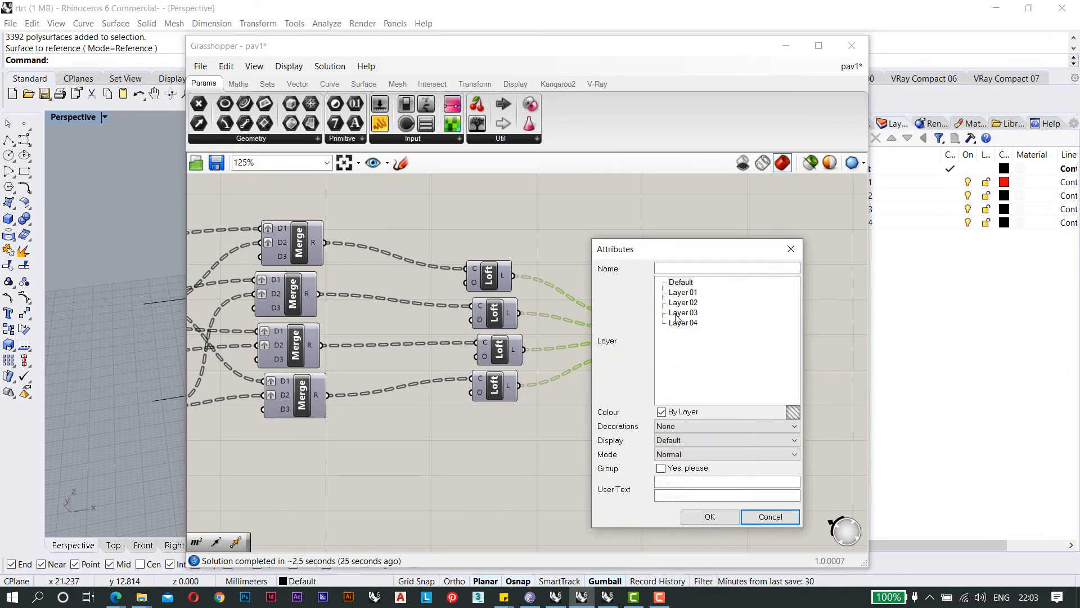
pyautogui.click(712, 514)
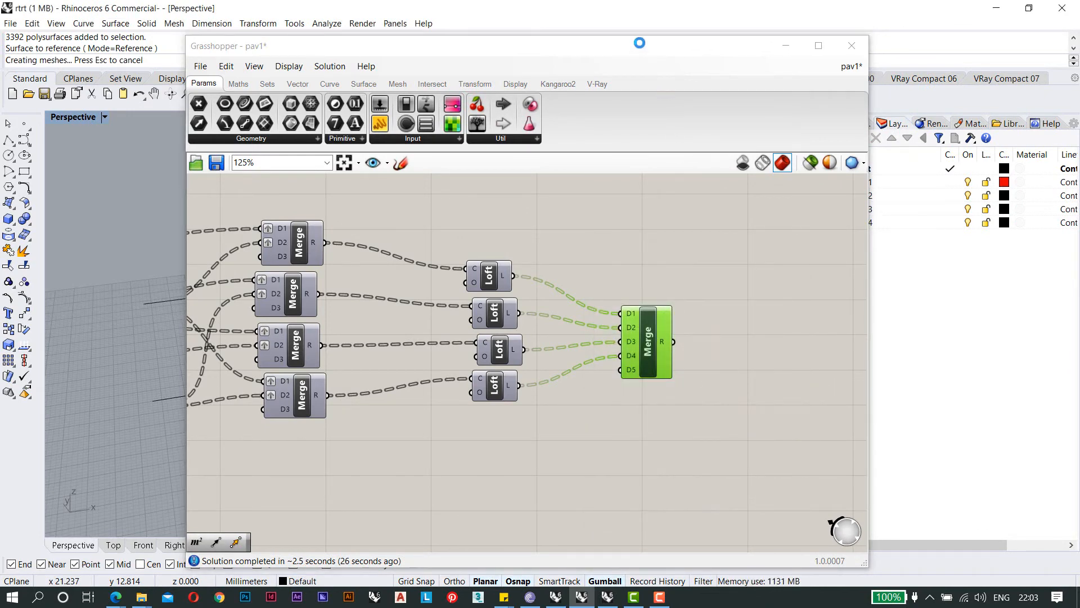
# Clear the Grasshopper window from the viewport and select all objects on Layer 04 and Layer 03.
pyautogui.moveTo(639, 44); pyautogui.dragTo(631, 459)
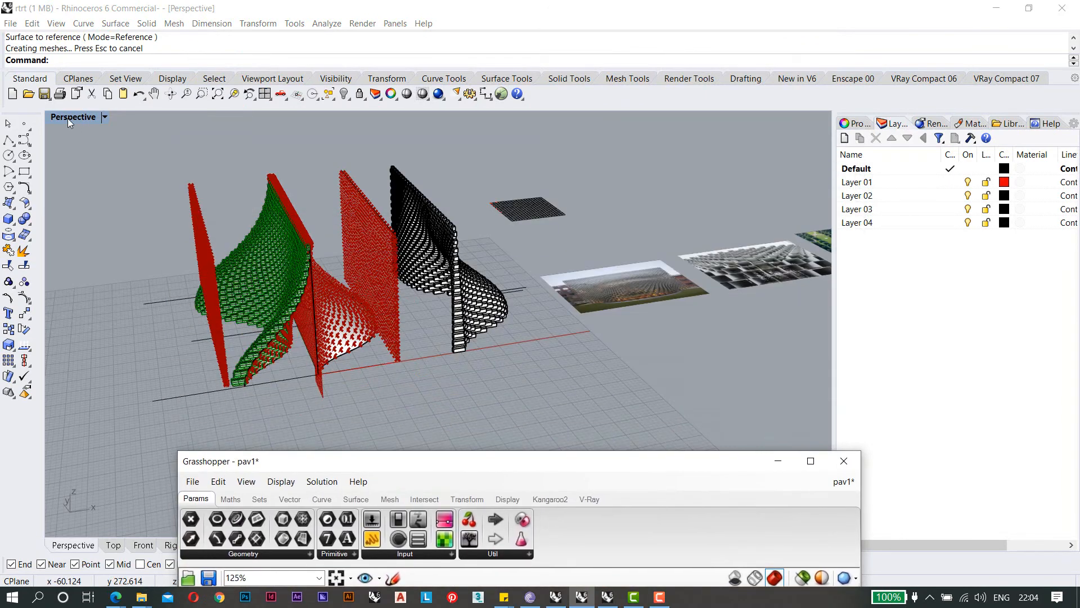
pyautogui.moveTo(458, 279); pyautogui.dragTo(360, 256, button='right')
pyautogui.rightClick(907, 219)
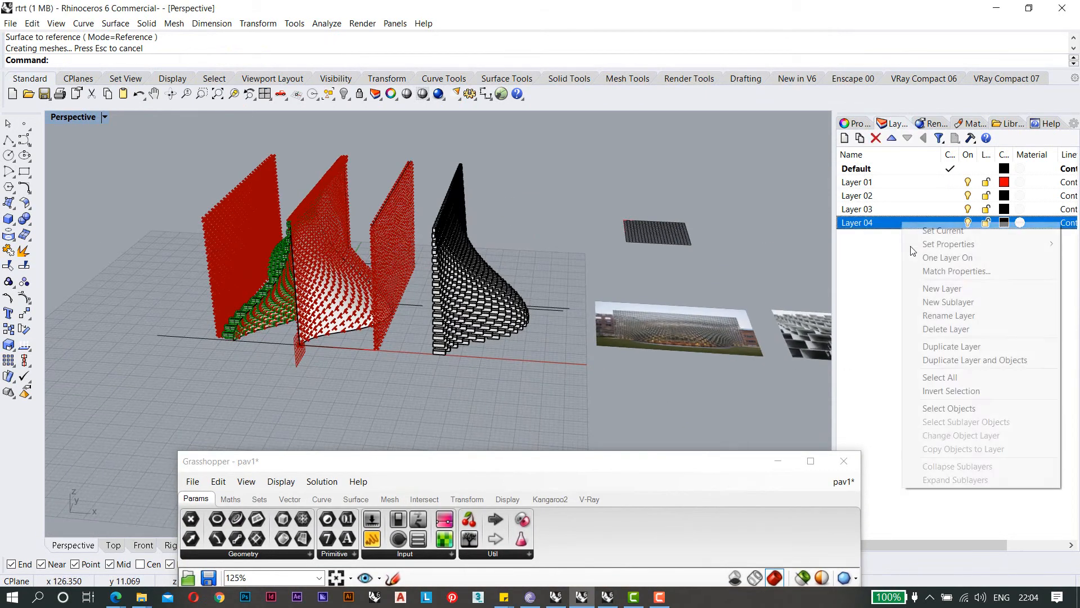
pyautogui.click(945, 409)
pyautogui.rightClick(884, 210)
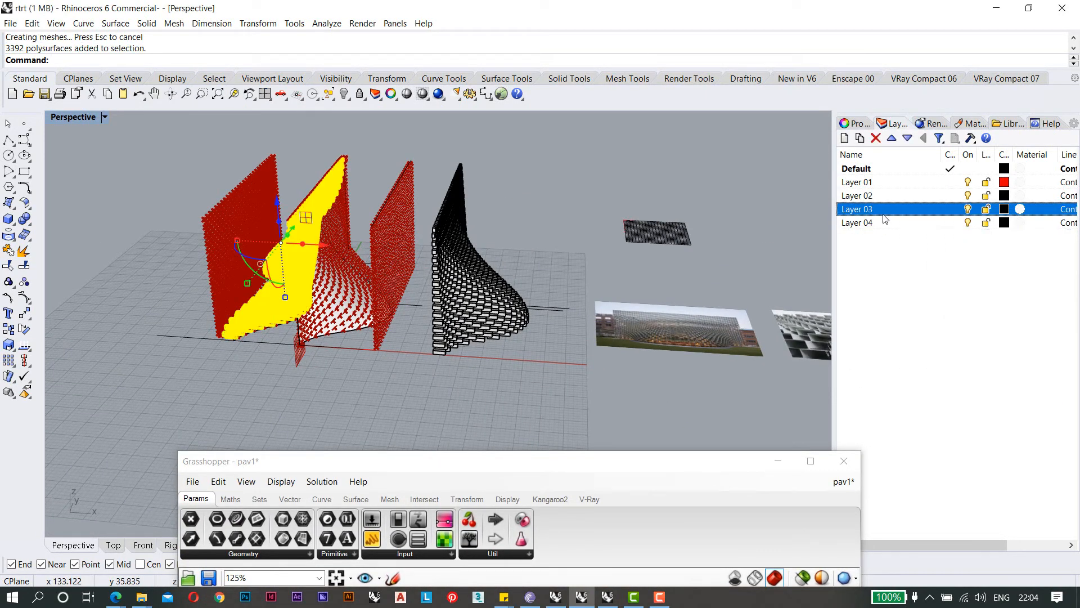
pyautogui.click(928, 400)
# Move both selected baked walls along the Y axis, well clear of the Grasshopper preview geometry.
pyautogui.moveTo(687, 270); pyautogui.dragTo(474, 267, button='right')
pyautogui.moveTo(657, 263); pyautogui.dragTo(439, 251)
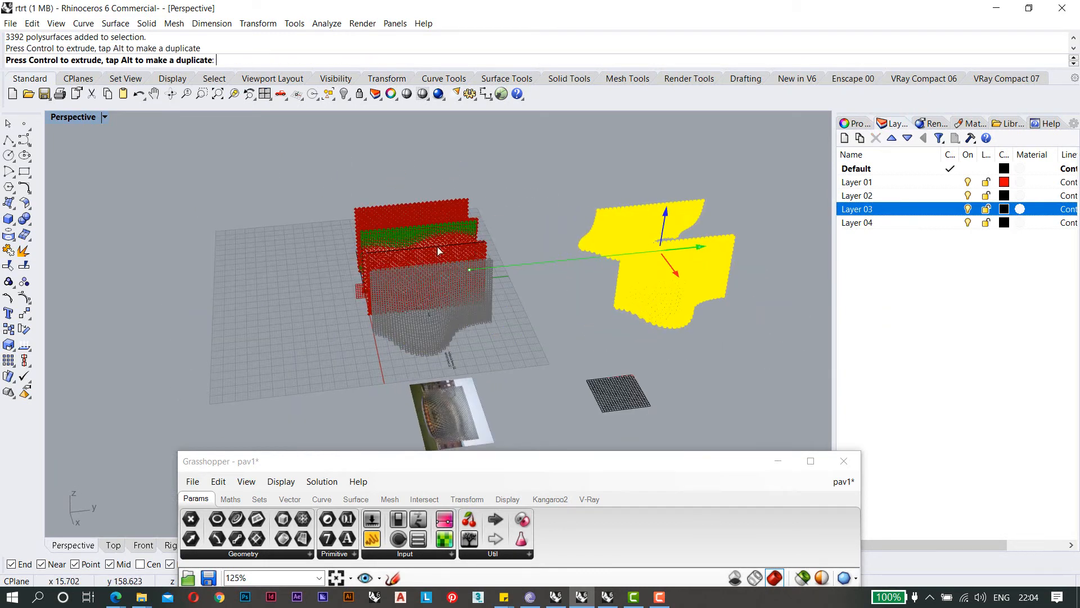
pyautogui.moveTo(560, 276); pyautogui.dragTo(456, 173, button='right')
pyautogui.scroll(11, 457, 184)
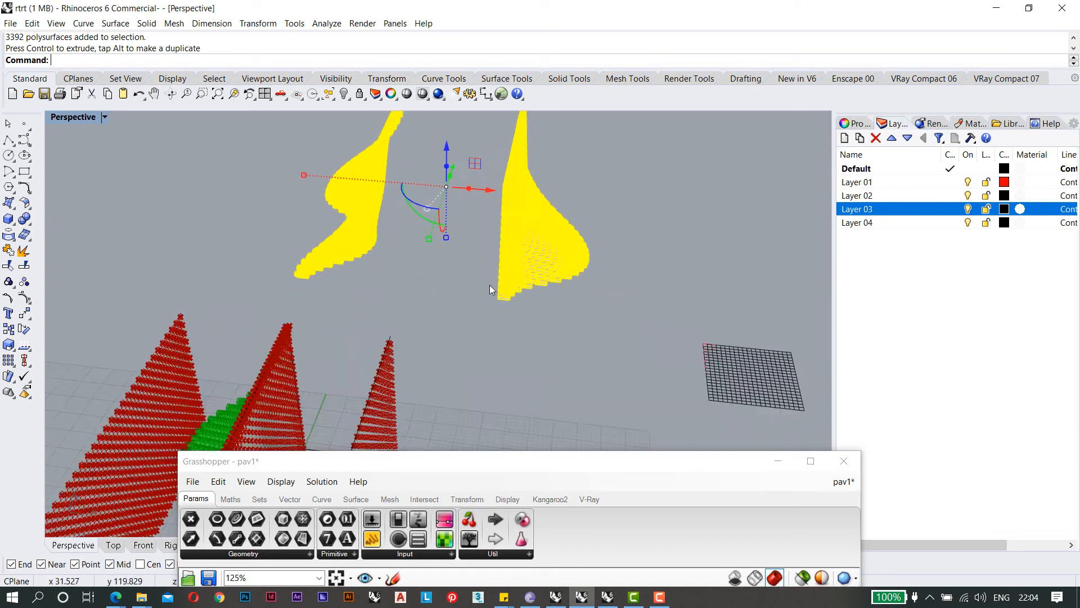
pyautogui.scroll(-4, 489, 286)
# Select only the Layer 03 wall and switch to the Top view.
pyautogui.click(467, 177)
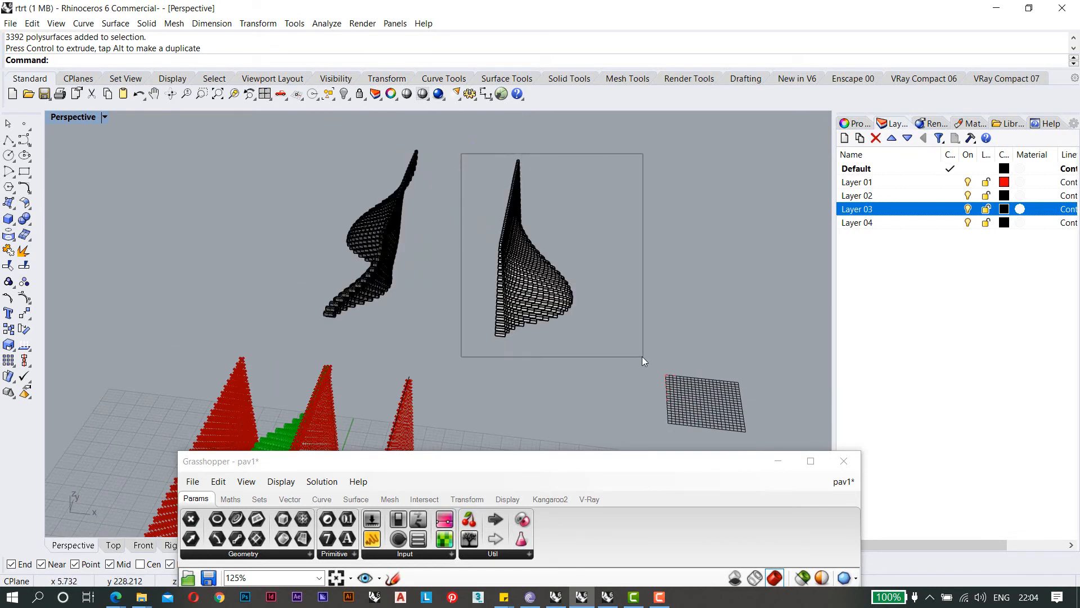
pyautogui.moveTo(643, 356); pyautogui.dragTo(643, 357)
pyautogui.doubleClick(83, 119)
pyautogui.doubleClick(61, 118)
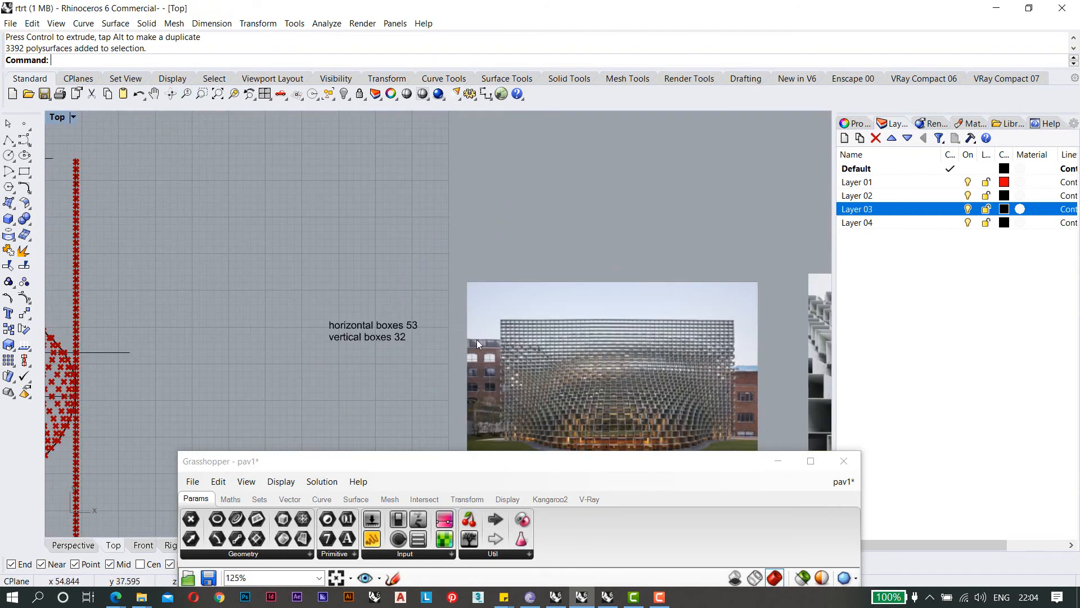
# Move the Grasshopper window away from the walls, enable Project for object snaps, and frame both baked walls.
pyautogui.scroll(-14, 505, 352)
pyautogui.moveTo(486, 464); pyautogui.dragTo(908, 283)
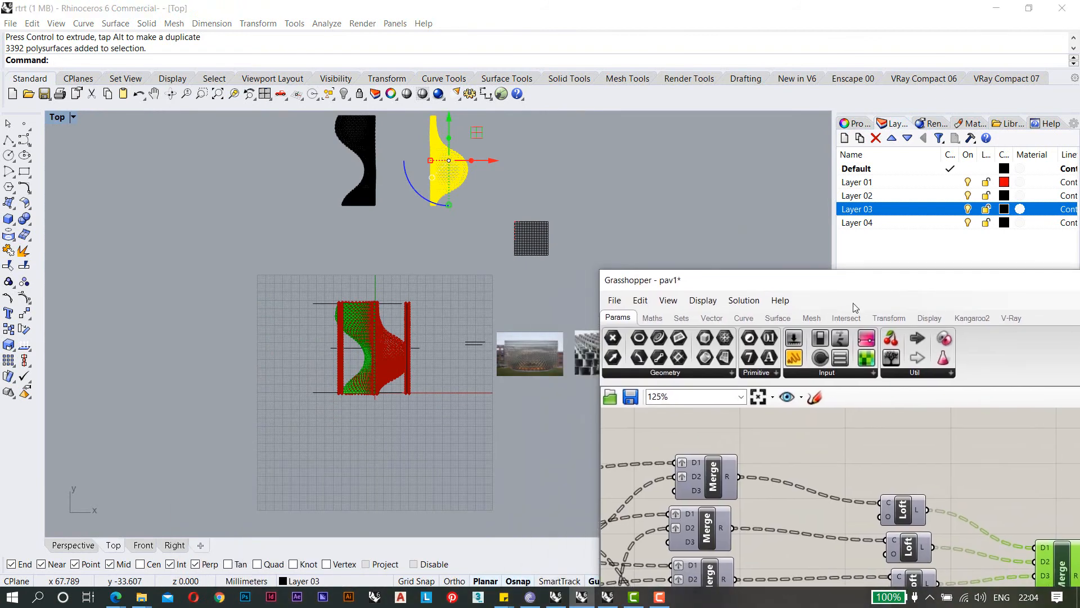
pyautogui.click(408, 555)
pyautogui.moveTo(408, 166); pyautogui.dragTo(448, 259, button='right')
pyautogui.scroll(10, 449, 205)
pyautogui.moveTo(457, 213); pyautogui.dragTo(409, 254, button='right')
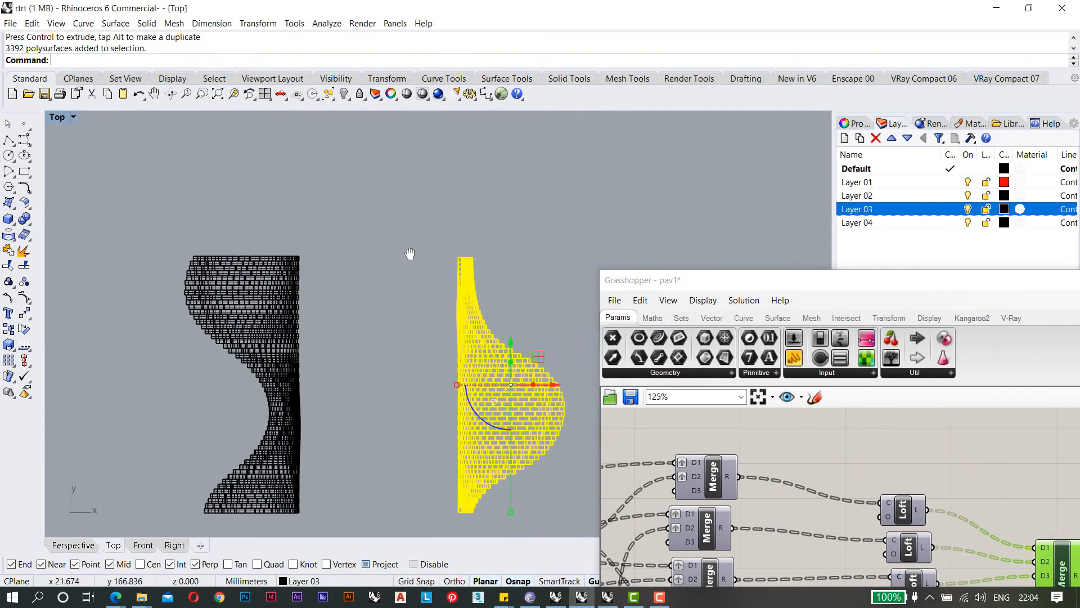
# Move the selected Layer 03 wall along the X axis from its top corner until it meets the Layer 04 wall.
pyautogui.write('m')
pyautogui.press('Return')
pyautogui.scroll(20, 448, 242)
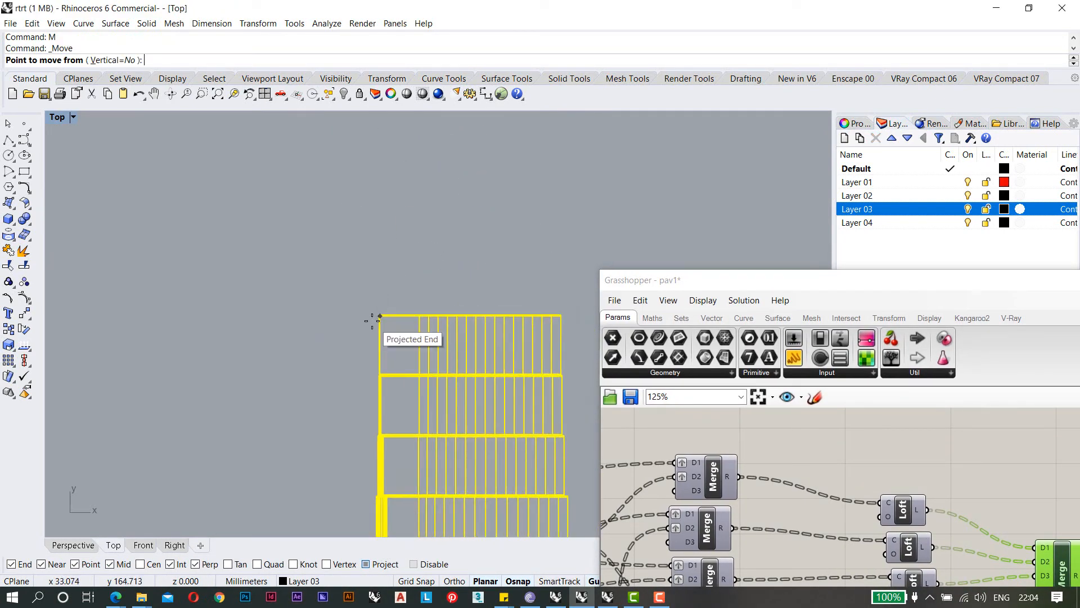
pyautogui.click(372, 321)
pyautogui.scroll(-4, 519, 121)
pyautogui.moveTo(388, 194); pyautogui.dragTo(504, 225, button='right')
pyautogui.scroll(-5, 540, 222)
pyautogui.moveTo(275, 248); pyautogui.dragTo(519, 247, button='right')
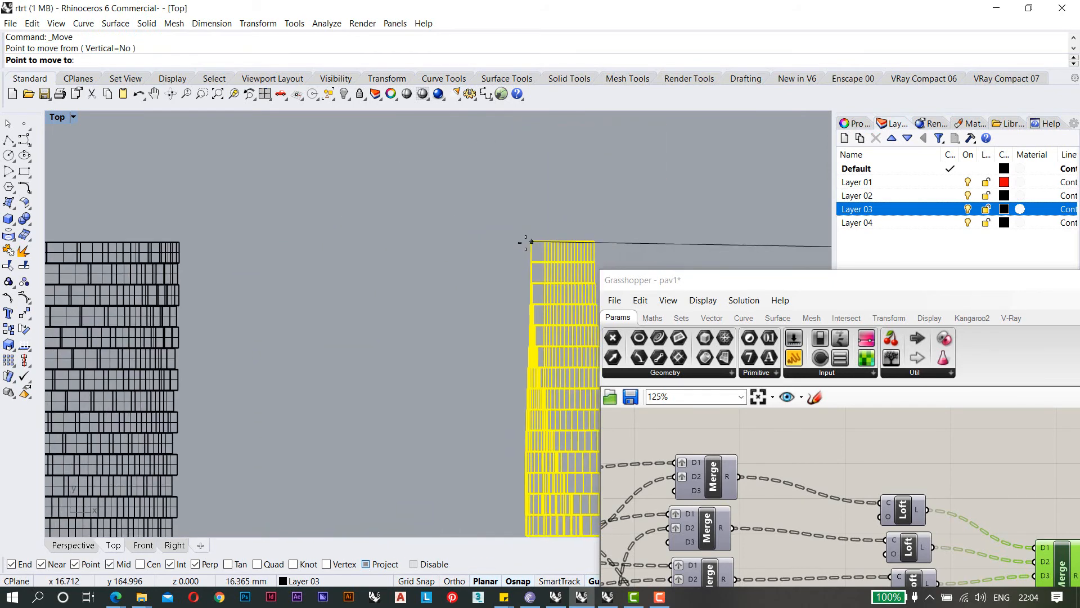
pyautogui.scroll(-5, 474, 243)
pyautogui.scroll(7, 370, 231)
pyautogui.moveTo(309, 239); pyautogui.dragTo(378, 258, button='right')
pyautogui.keyDown('shift'); pyautogui.scroll(6, 321, 255); pyautogui.keyUp('shift')
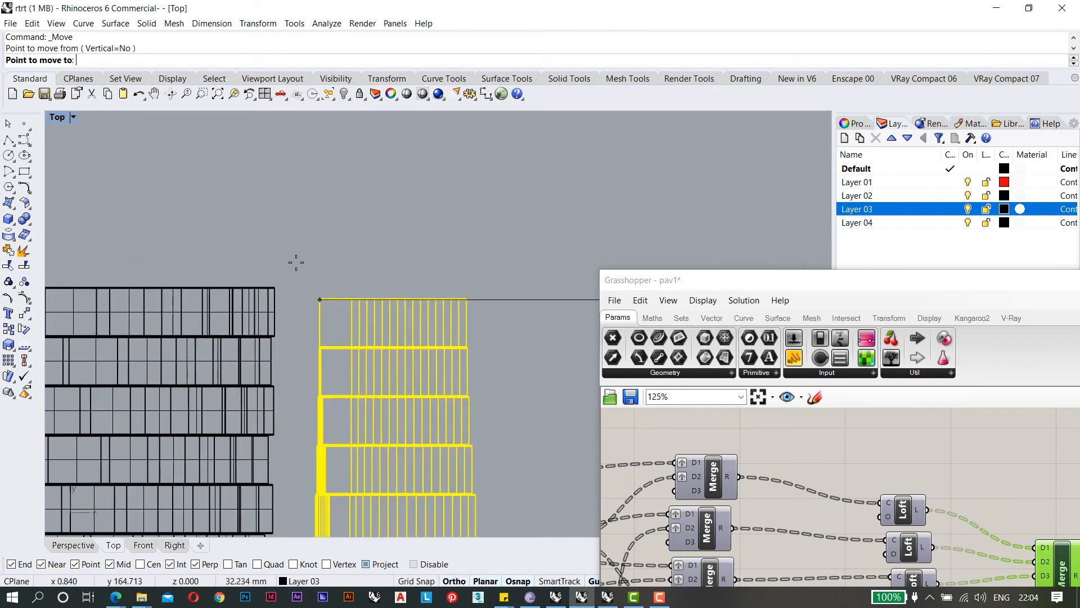
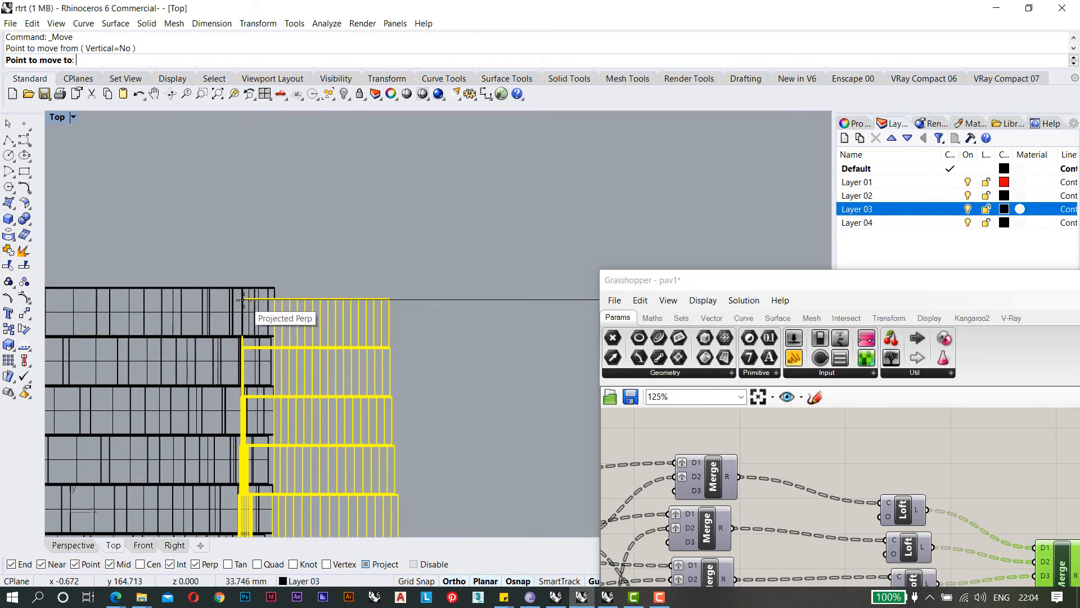
pyautogui.scroll(-15, 337, 202)
pyautogui.moveTo(333, 450); pyautogui.dragTo(318, 344, button='right')
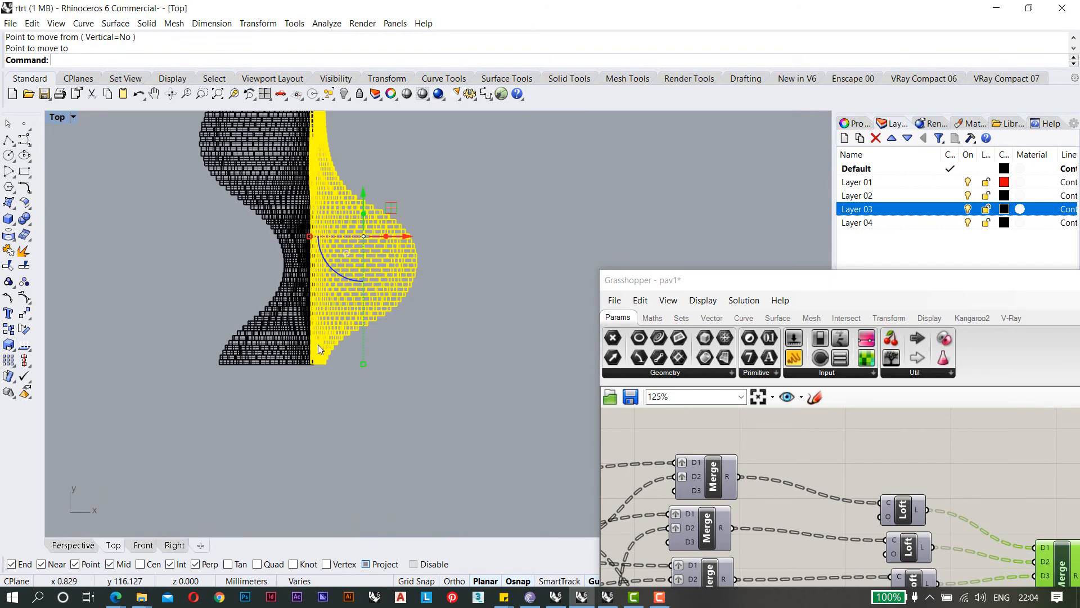
# Move the Layer 03 wall from its lower corner so its bottom edge lines up with the Layer 04 wall's bottom edge.
pyautogui.scroll(12, 313, 362)
pyautogui.scroll(3, 322, 357)
pyautogui.scroll(-3, 363, 360)
pyautogui.scroll(8, 359, 360)
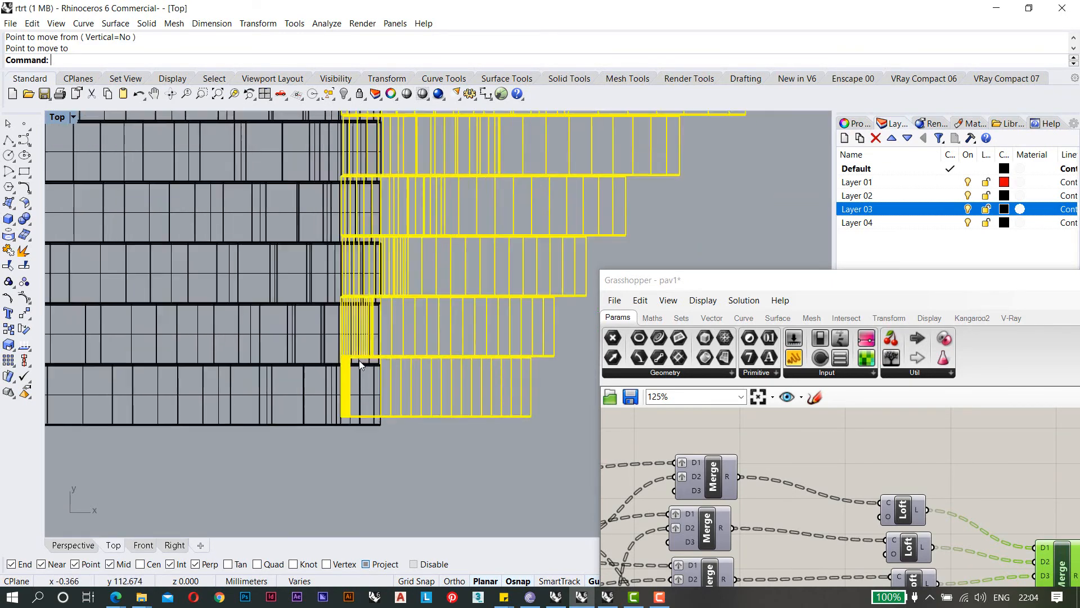
pyautogui.moveTo(348, 350); pyautogui.dragTo(343, 290, button='right')
pyautogui.write('M')
pyautogui.press('Return')
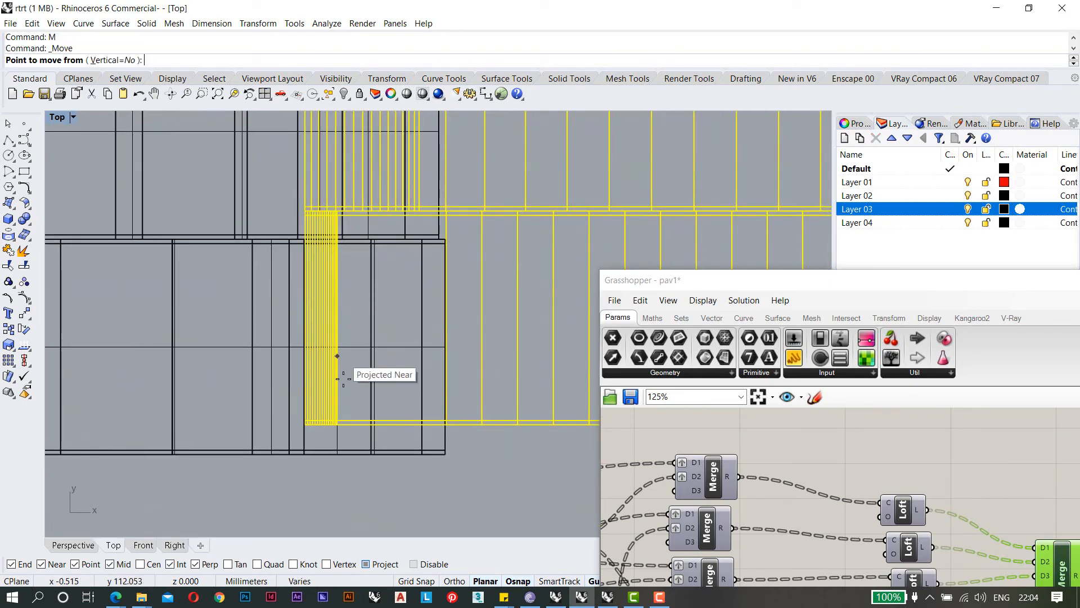
pyautogui.scroll(3, 334, 421)
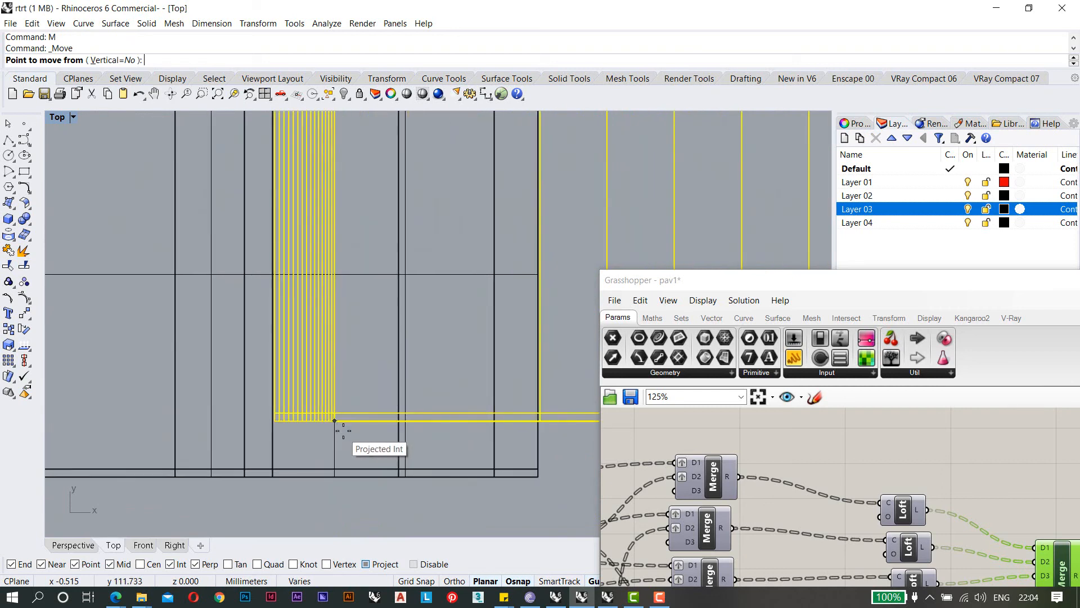
pyautogui.click(353, 466)
pyautogui.scroll(-3, 376, 370)
pyautogui.scroll(2, 377, 359)
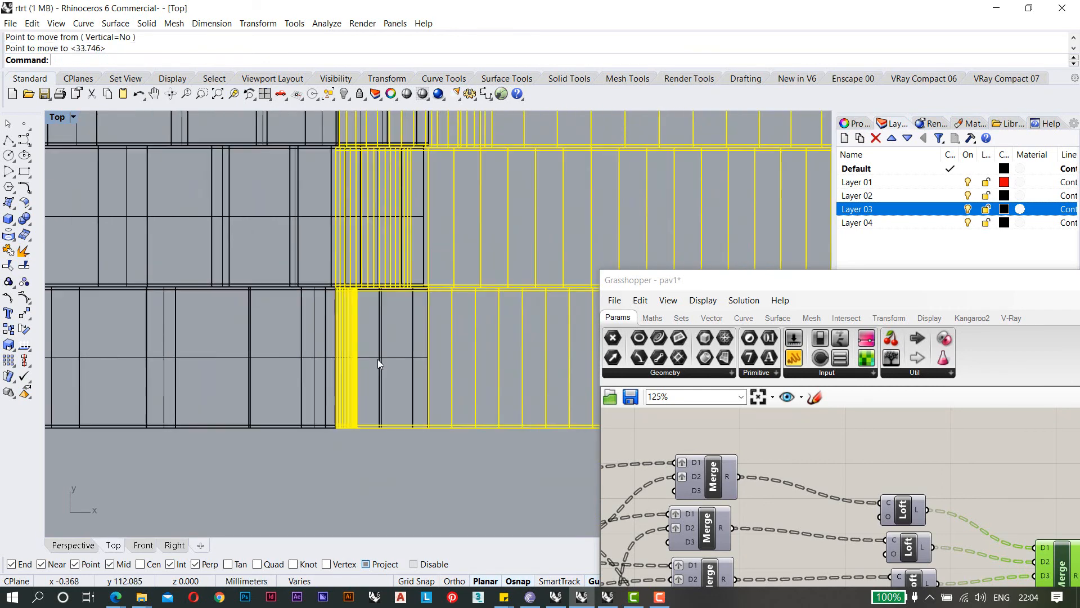
pyautogui.scroll(-6, 365, 297)
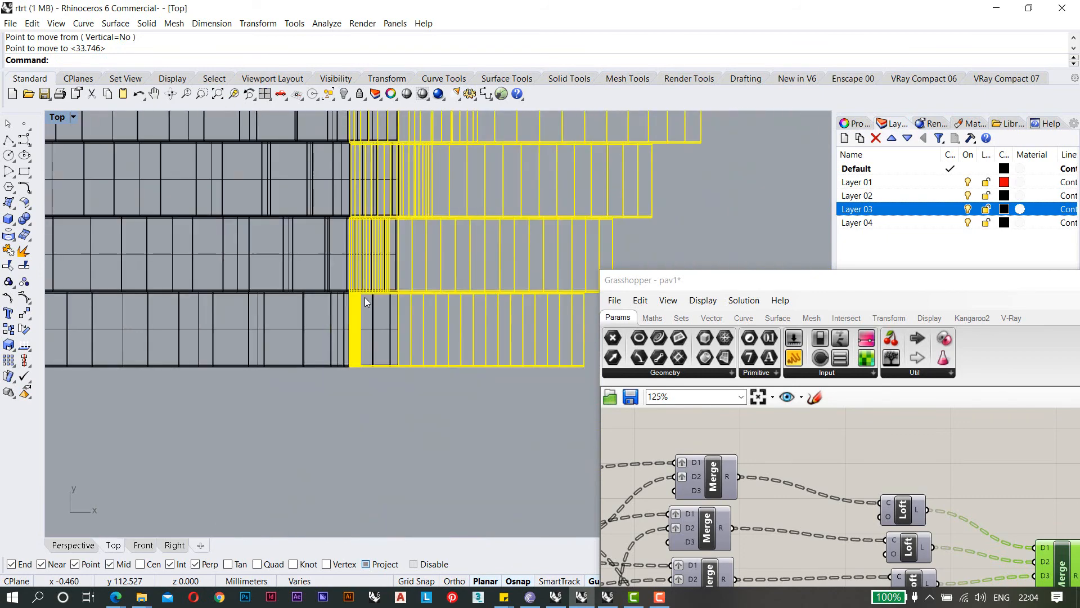
# Check the alignment of the two baked walls in the Right view.
pyautogui.doubleClick(63, 117)
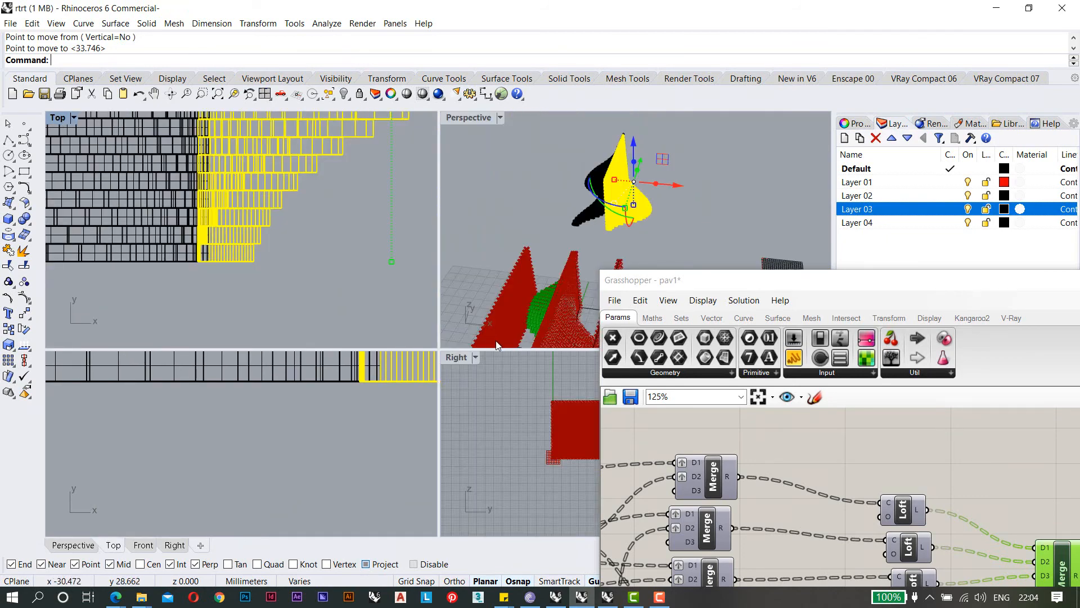
pyautogui.doubleClick(461, 355)
pyautogui.scroll(-3, 394, 292)
pyautogui.scroll(8, 489, 273)
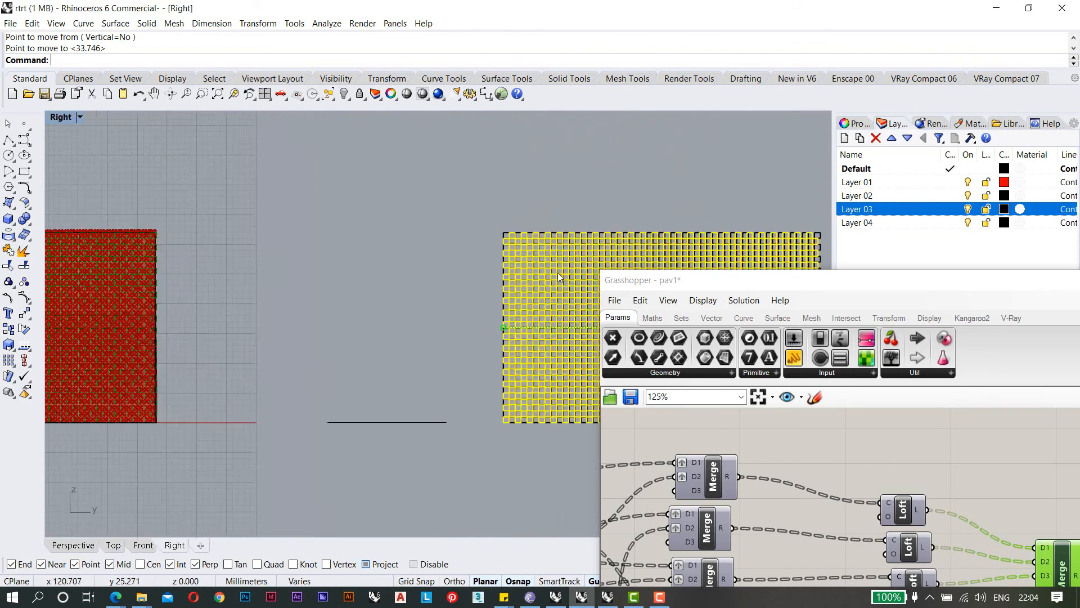
pyautogui.scroll(-4, 298, 223)
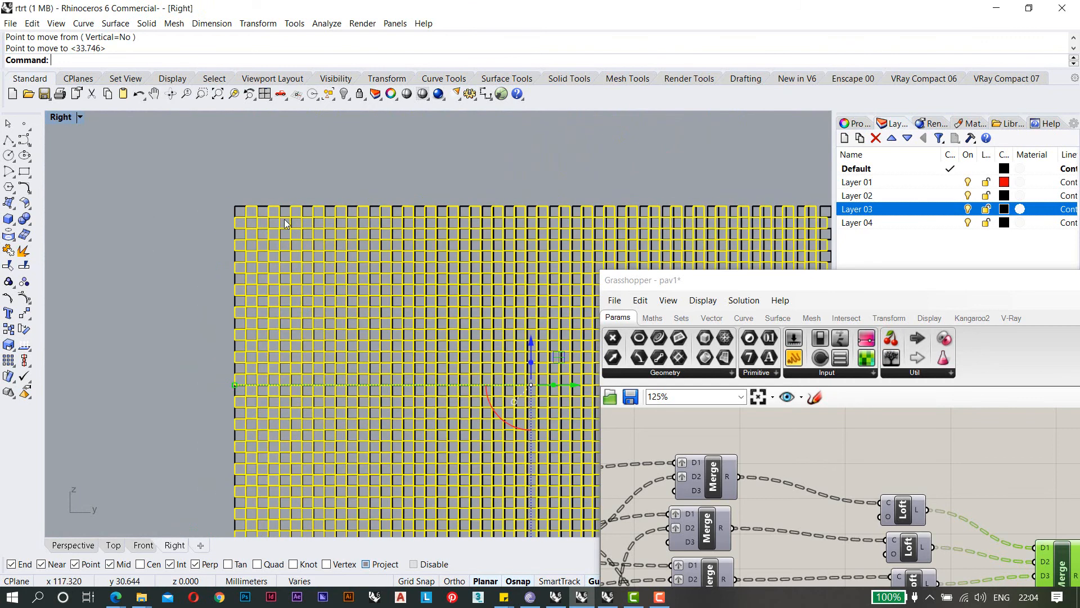
# Maximize the Perspective view, deselect the wall, and switch the viewport to a shaded display framed on the baked walls.
pyautogui.doubleClick(59, 117)
pyautogui.doubleClick(455, 120)
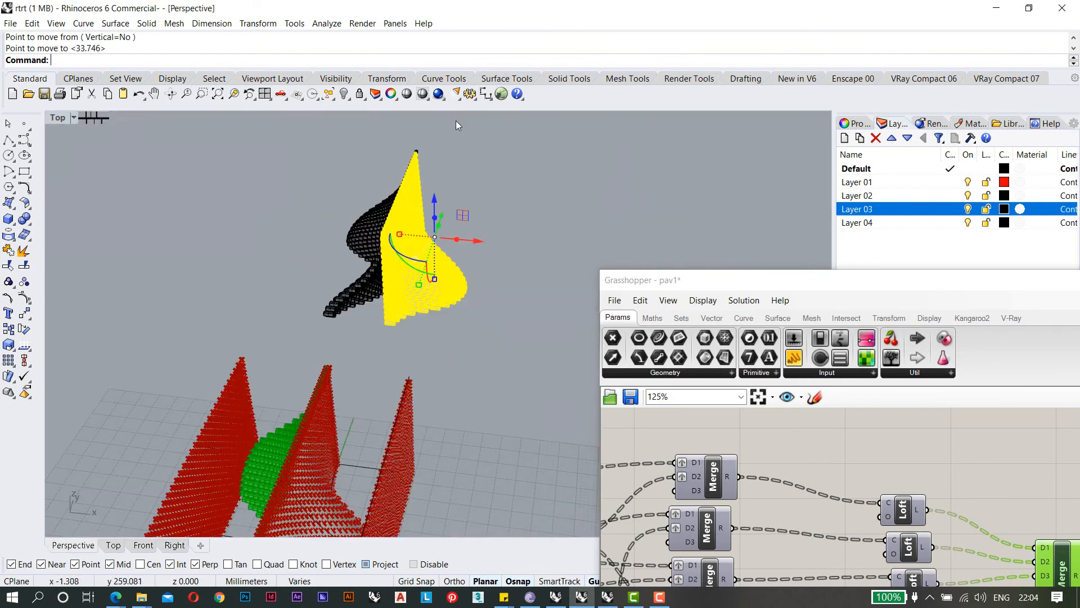
pyautogui.click(299, 177)
pyautogui.click(105, 117)
pyautogui.click(100, 164)
pyautogui.moveTo(294, 263); pyautogui.dragTo(453, 234, button='right')
pyautogui.scroll(5, 236, 337)
pyautogui.moveTo(174, 389)
pyautogui.keyDown('shift'); pyautogui.mouseDown(button='right')
pyautogui.moveTo(390, 306)
pyautogui.moveTo(507, 281)
pyautogui.mouseUp(button='right'); pyautogui.keyUp('shift')
pyautogui.scroll(4, 360, 315)
pyautogui.moveTo(303, 312); pyautogui.dragTo(373, 328, button='right')
# Turn off the preview of the final Grasshopper Merge component and move the Grasshopper window clear of the walls.
pyautogui.moveTo(854, 308); pyautogui.dragTo(467, 106)
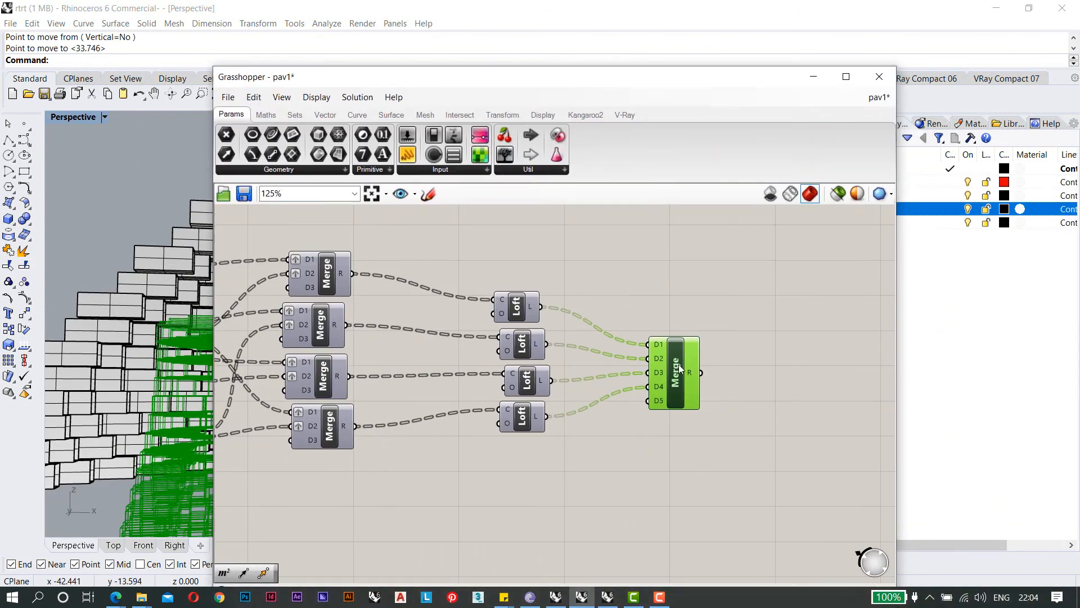
pyautogui.rightClick(679, 365)
pyautogui.click(707, 391)
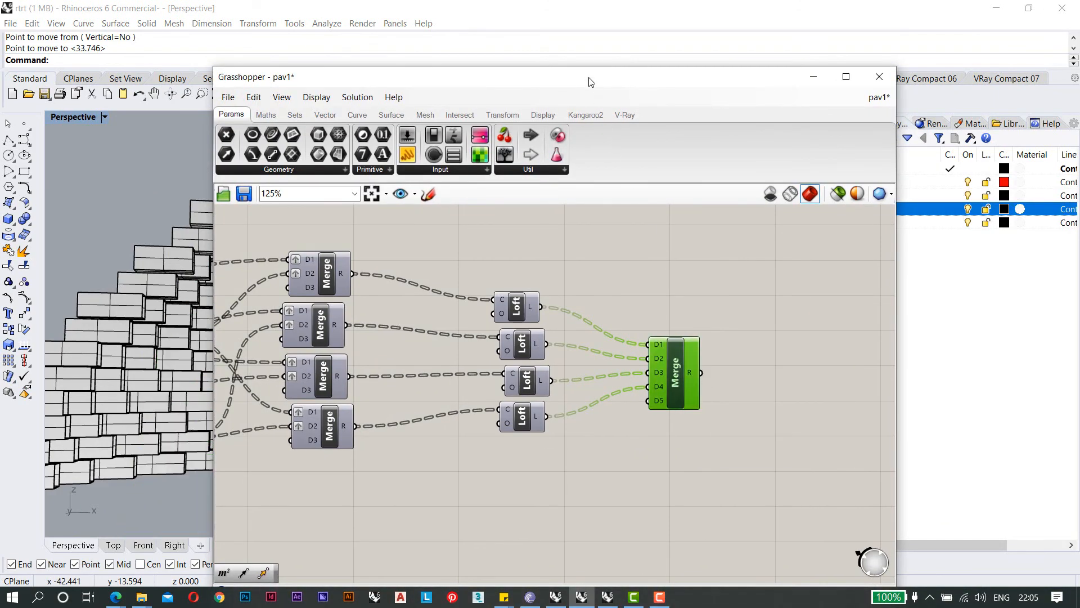
pyautogui.moveTo(589, 82); pyautogui.dragTo(905, 397)
# Draw a thin, wide box as a ground slab beneath both baked walls.
pyautogui.moveTo(407, 298); pyautogui.dragTo(395, 338, button='right')
pyautogui.scroll(-10, 393, 306)
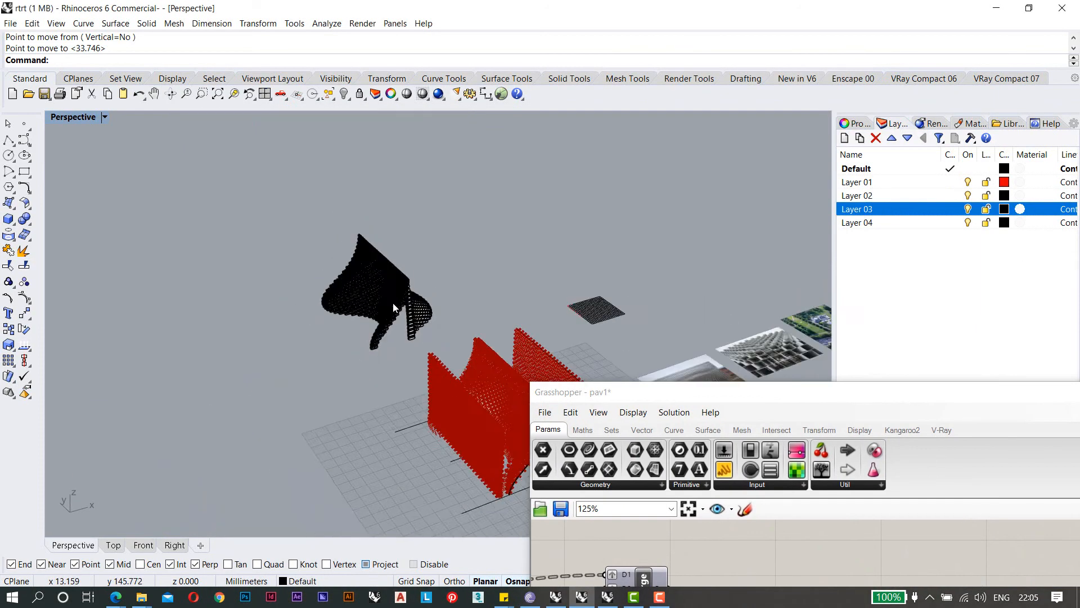
pyautogui.scroll(3, 270, 284)
pyautogui.moveTo(264, 227); pyautogui.dragTo(238, 238, button='right')
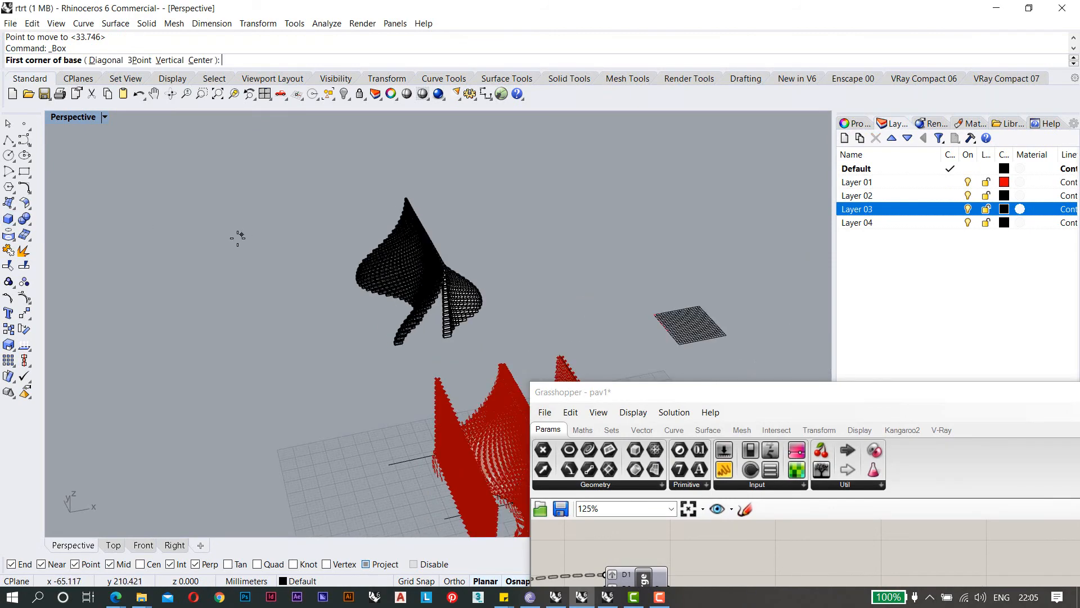
pyautogui.click(611, 341)
pyautogui.click(616, 344)
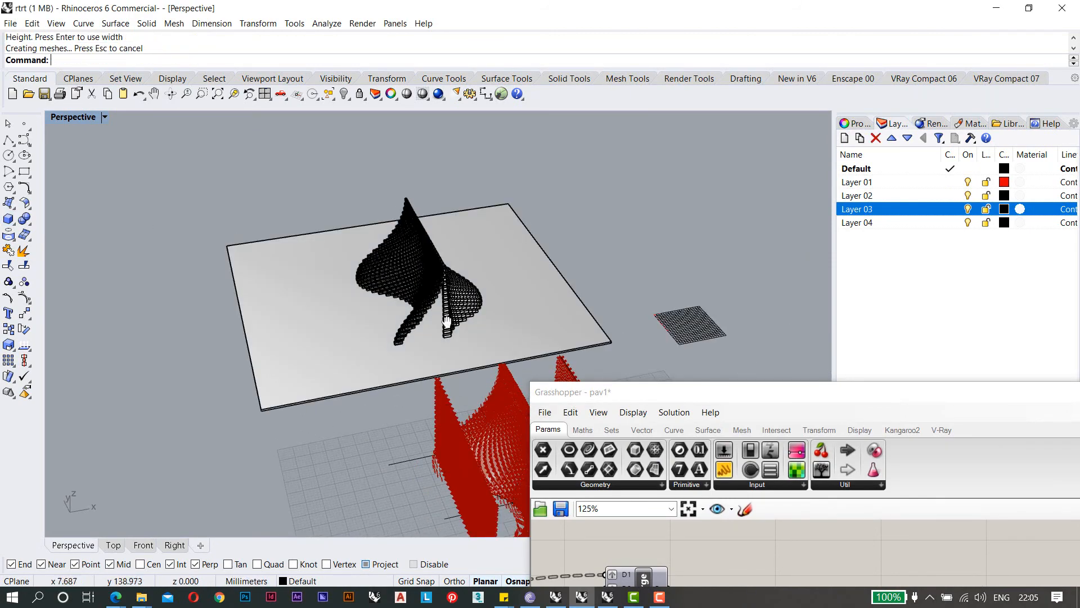
# Examine the joined brick walls on the ground slab from inside, outside and side-on.
pyautogui.moveTo(446, 324); pyautogui.dragTo(450, 270, button='right')
pyautogui.scroll(4, 442, 372)
pyautogui.scroll(10, 443, 373)
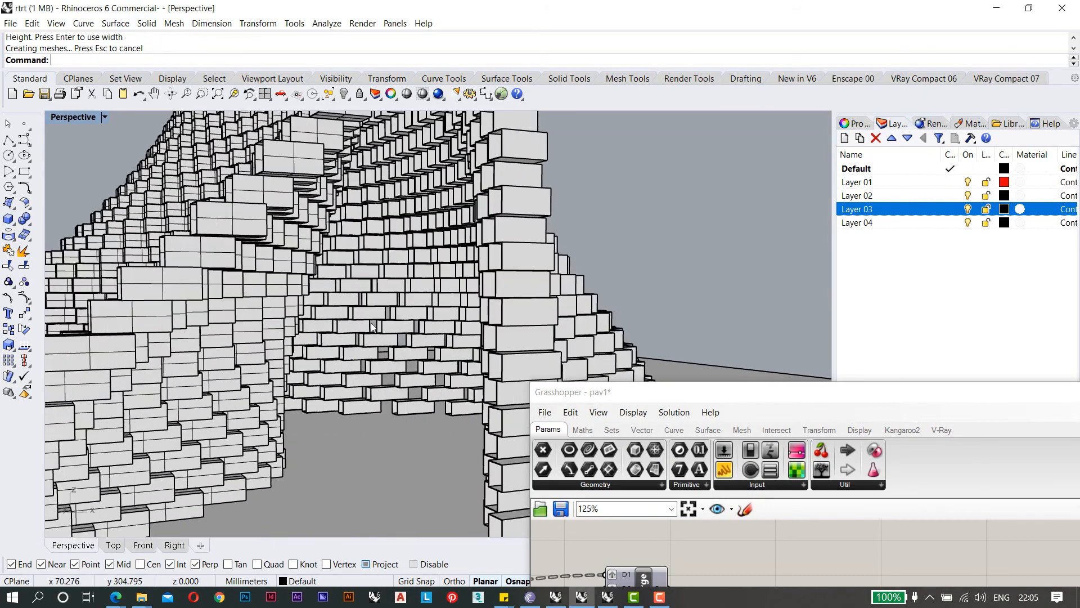
pyautogui.scroll(10, 371, 326)
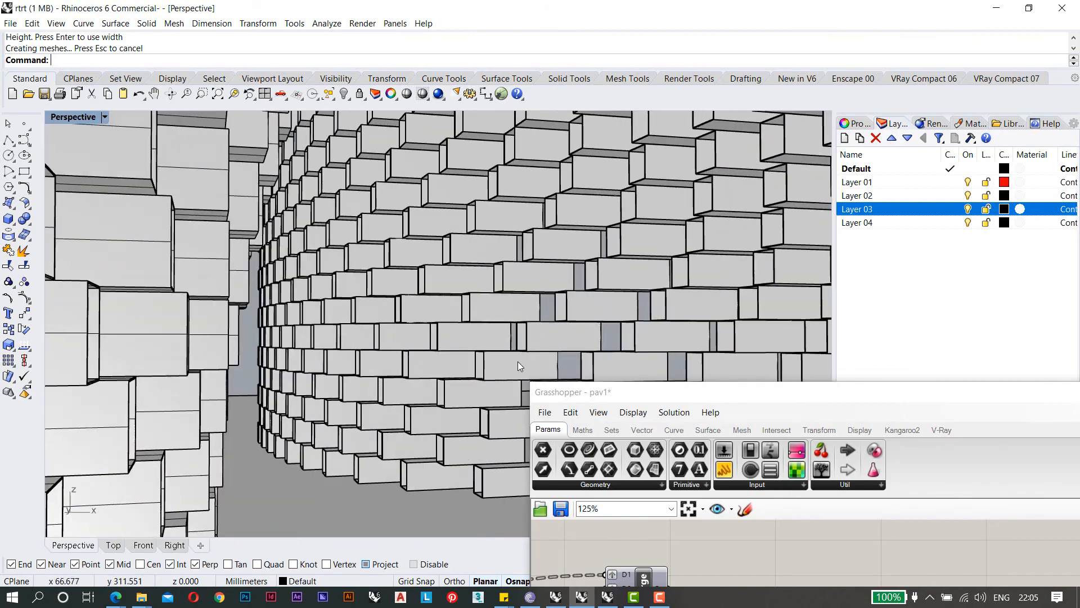
pyautogui.scroll(-12, 377, 322)
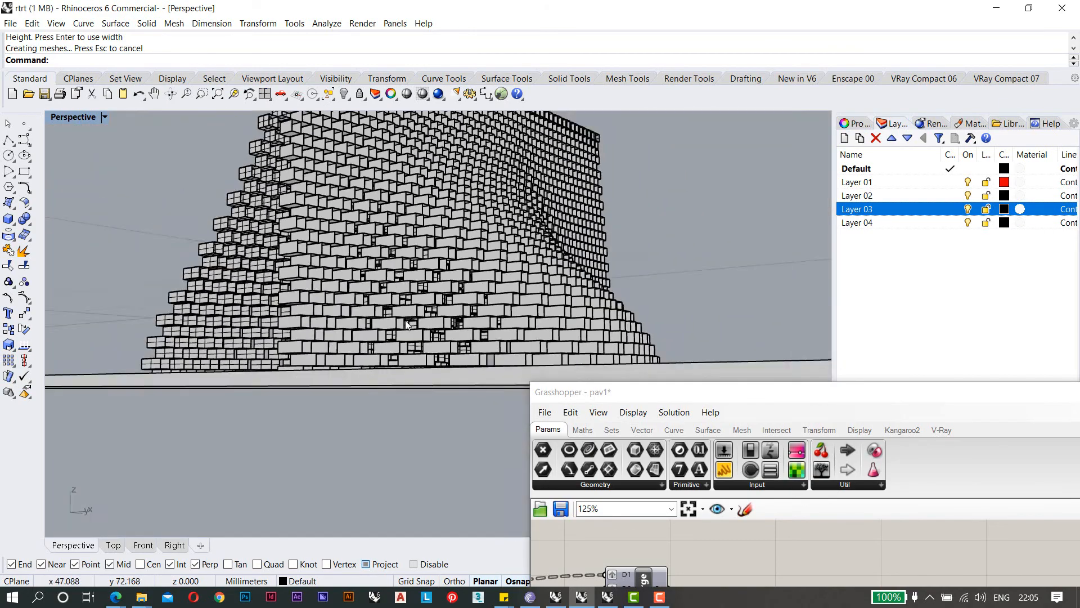
pyautogui.moveTo(377, 323); pyautogui.dragTo(452, 299, button='right')
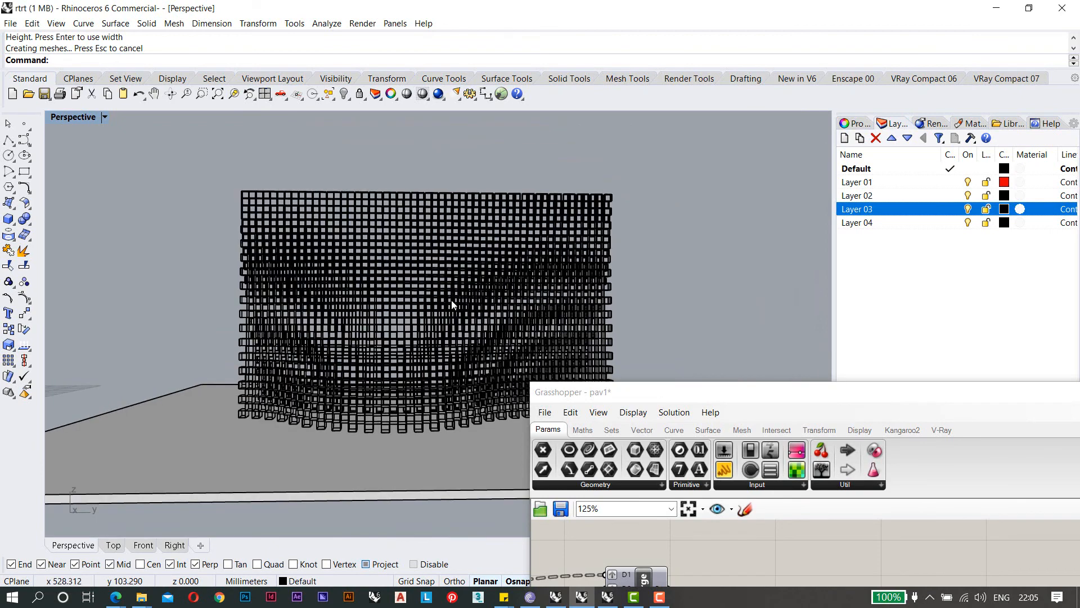
pyautogui.scroll(6, 459, 287)
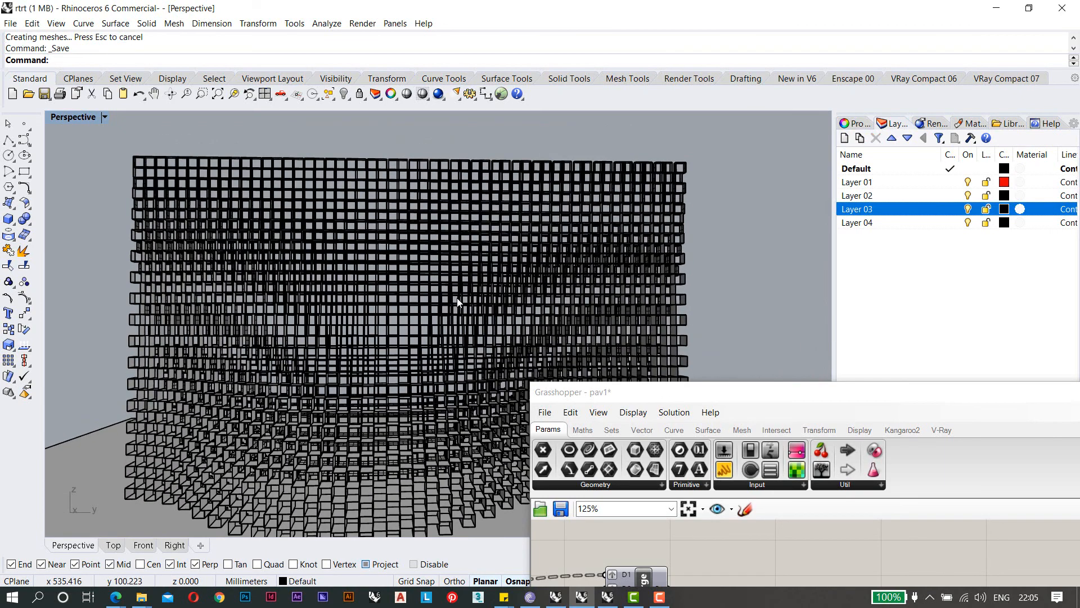